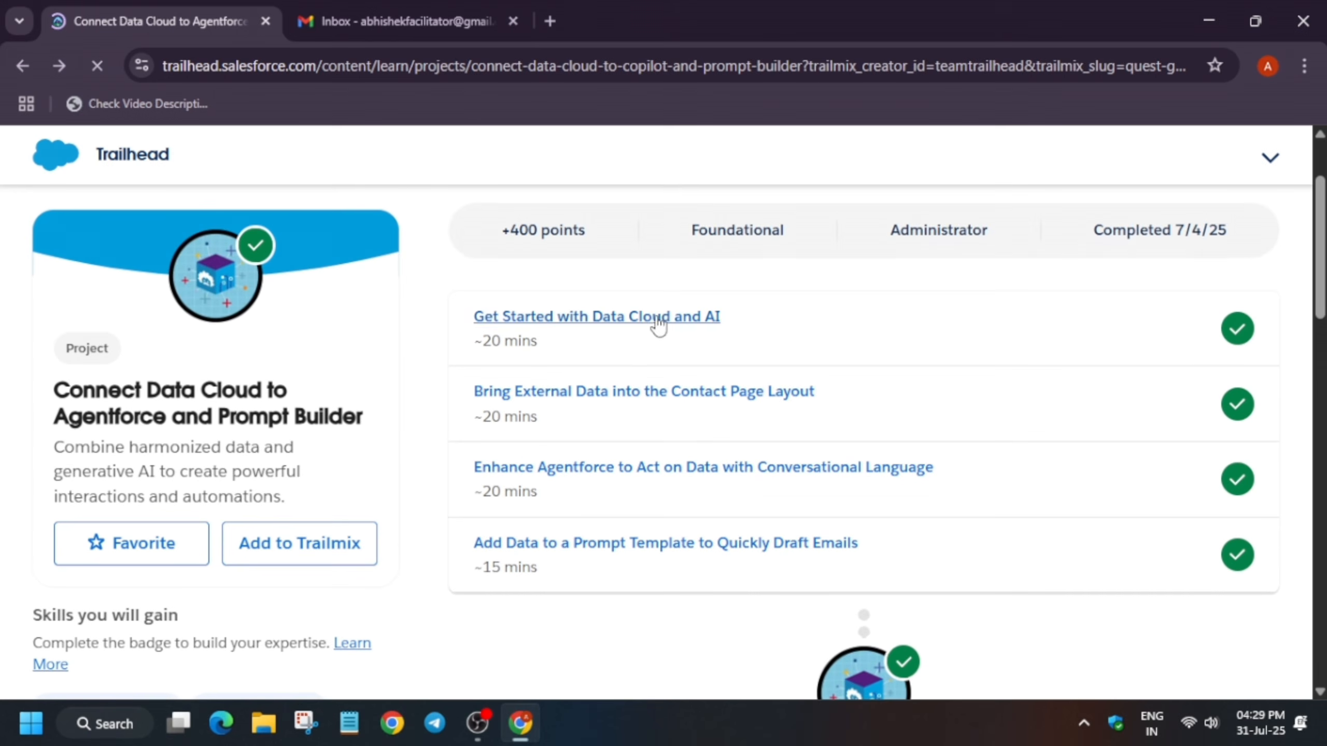
Open the Get Started with Data Cloud and AI unit in a new tab and switch to it
{"action": "right_click", "coordinate": [637, 318]}
{"action": "left_click", "coordinate": [679, 347]}
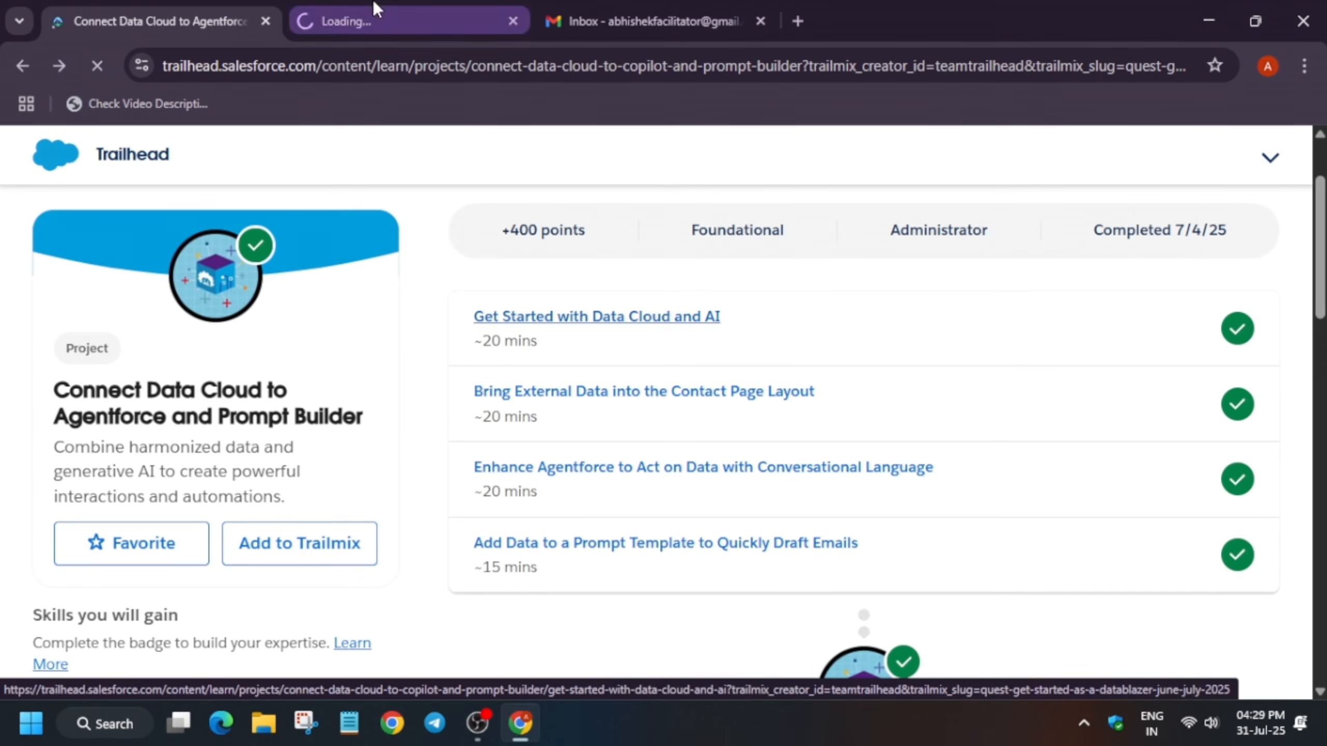
{"action": "left_click", "coordinate": [366, 24]}
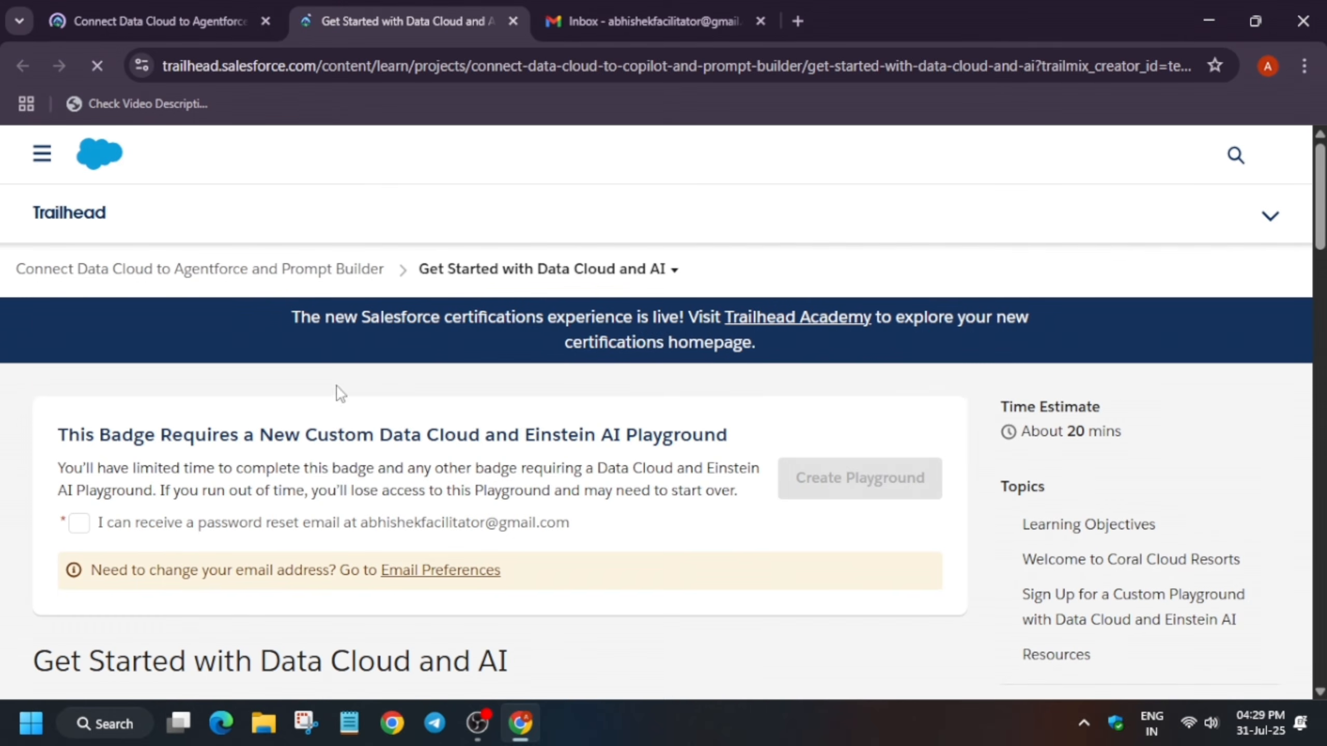
Accept the password reset email condition and create the Data Cloud and Einstein AI playground
{"action": "left_click", "coordinate": [79, 523]}
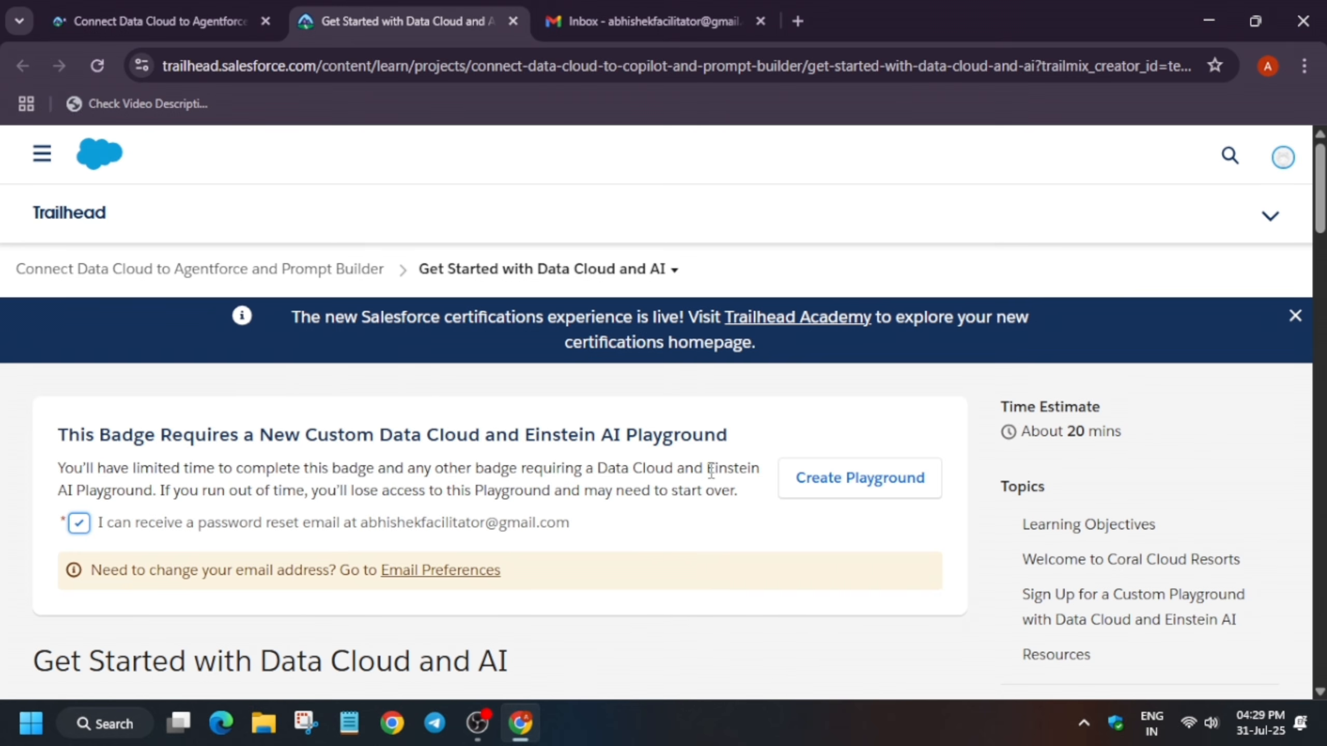
{"action": "left_click", "coordinate": [855, 491]}
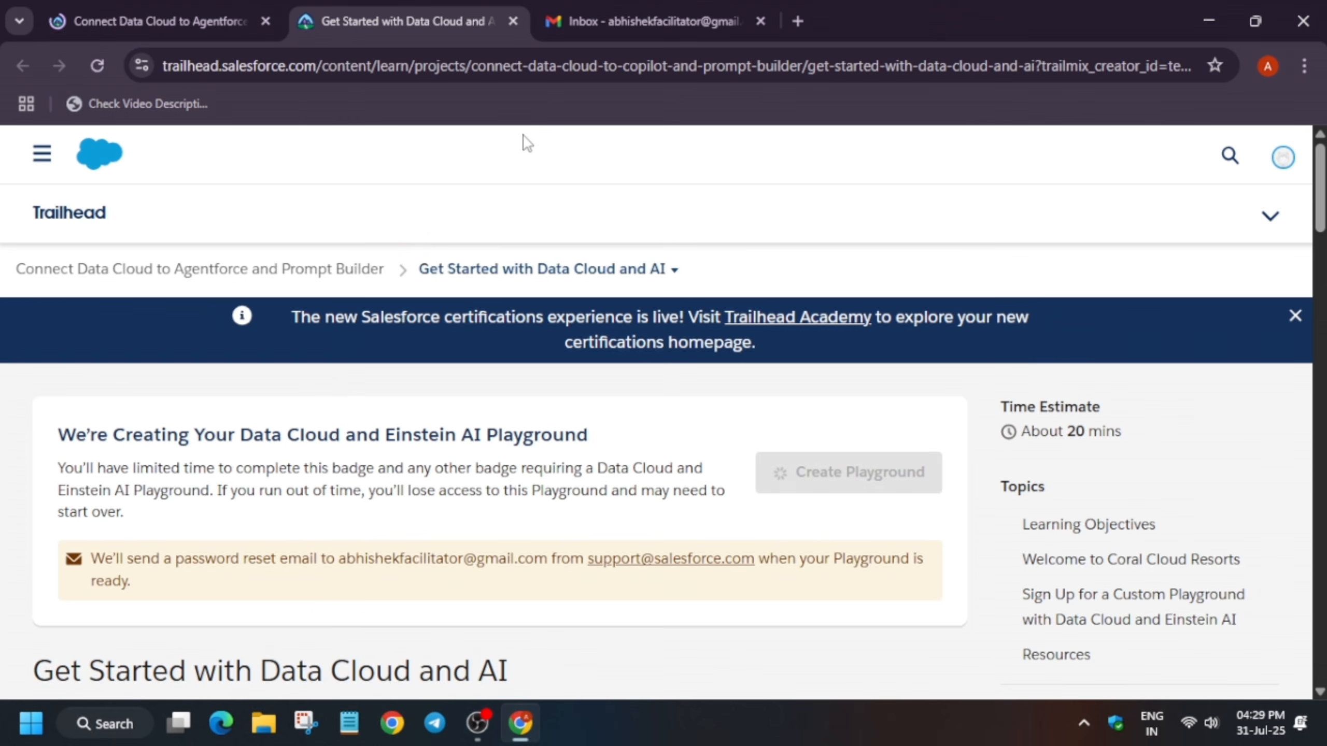
Open the Salesforce password reset email in the Gmail inbox and follow its reset link
{"action": "left_click", "coordinate": [655, 0]}
{"action": "left_click", "coordinate": [150, 209]}
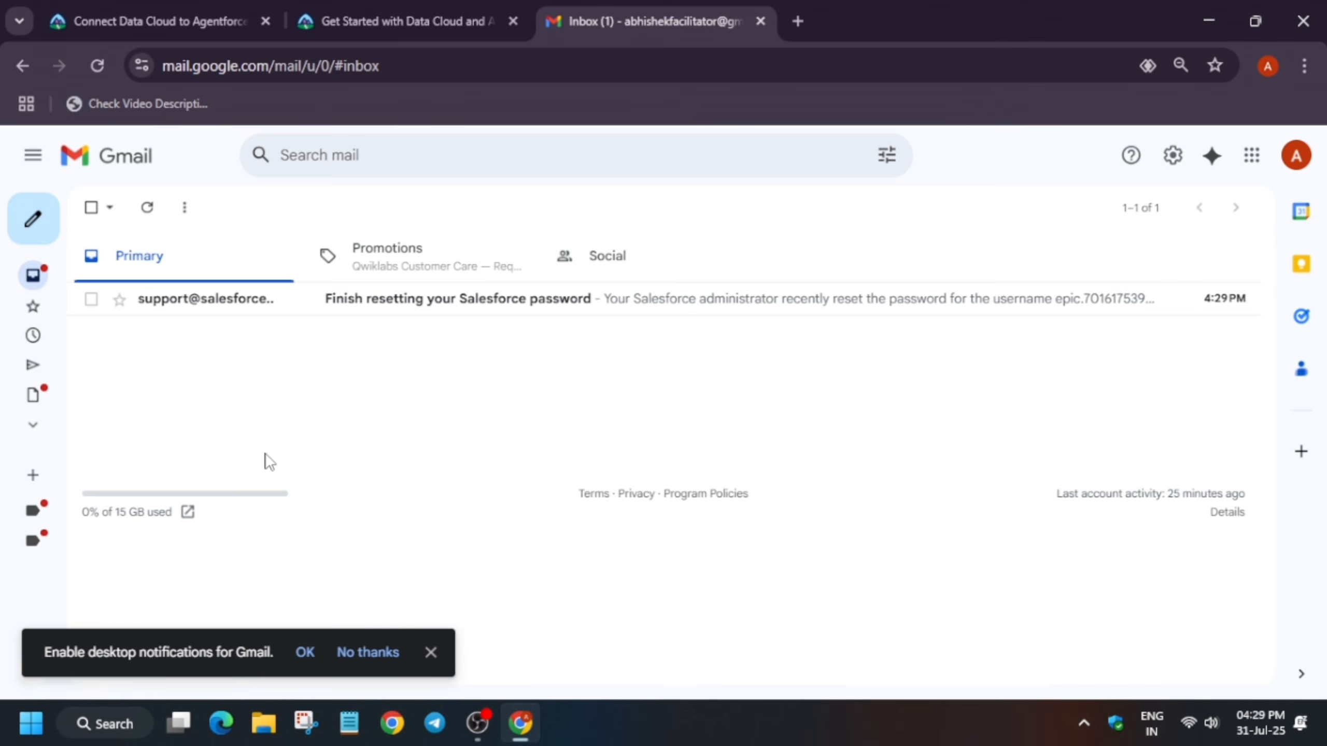
{"action": "left_click", "coordinate": [811, 302]}
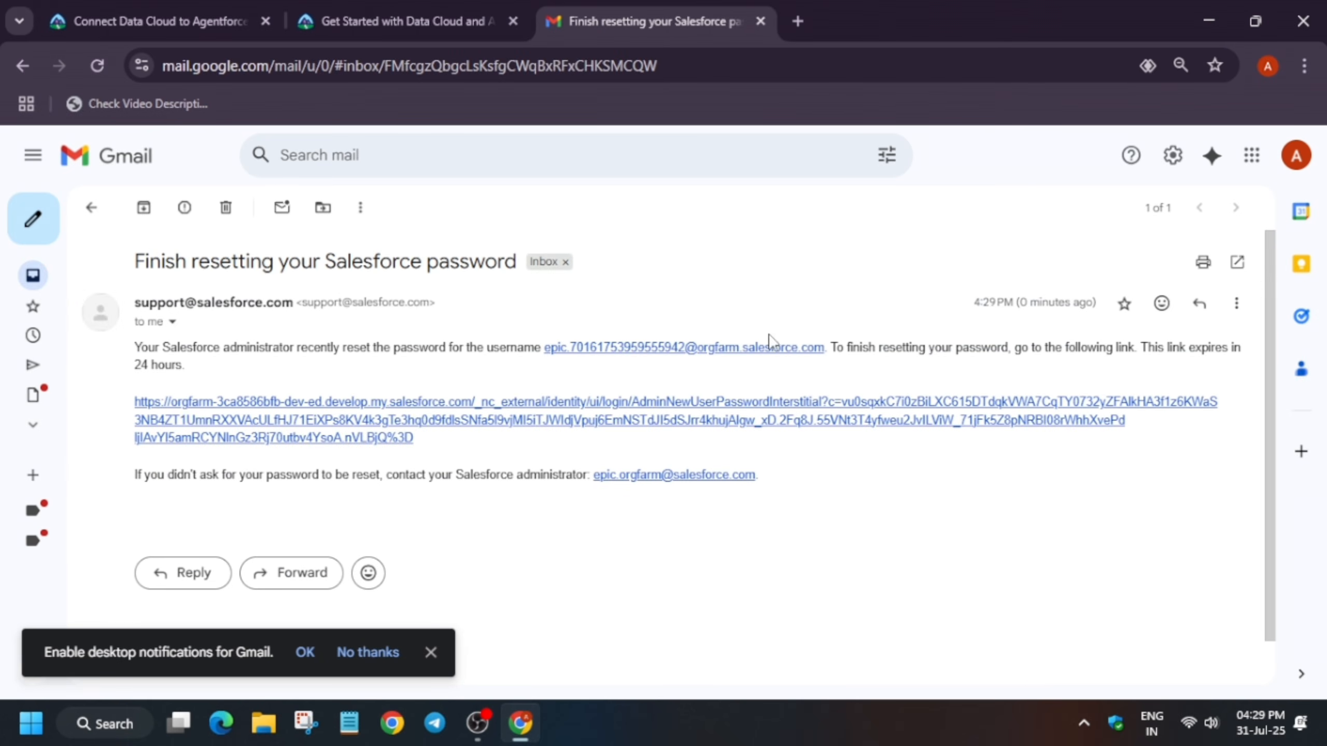
{"action": "left_click", "coordinate": [411, 422]}
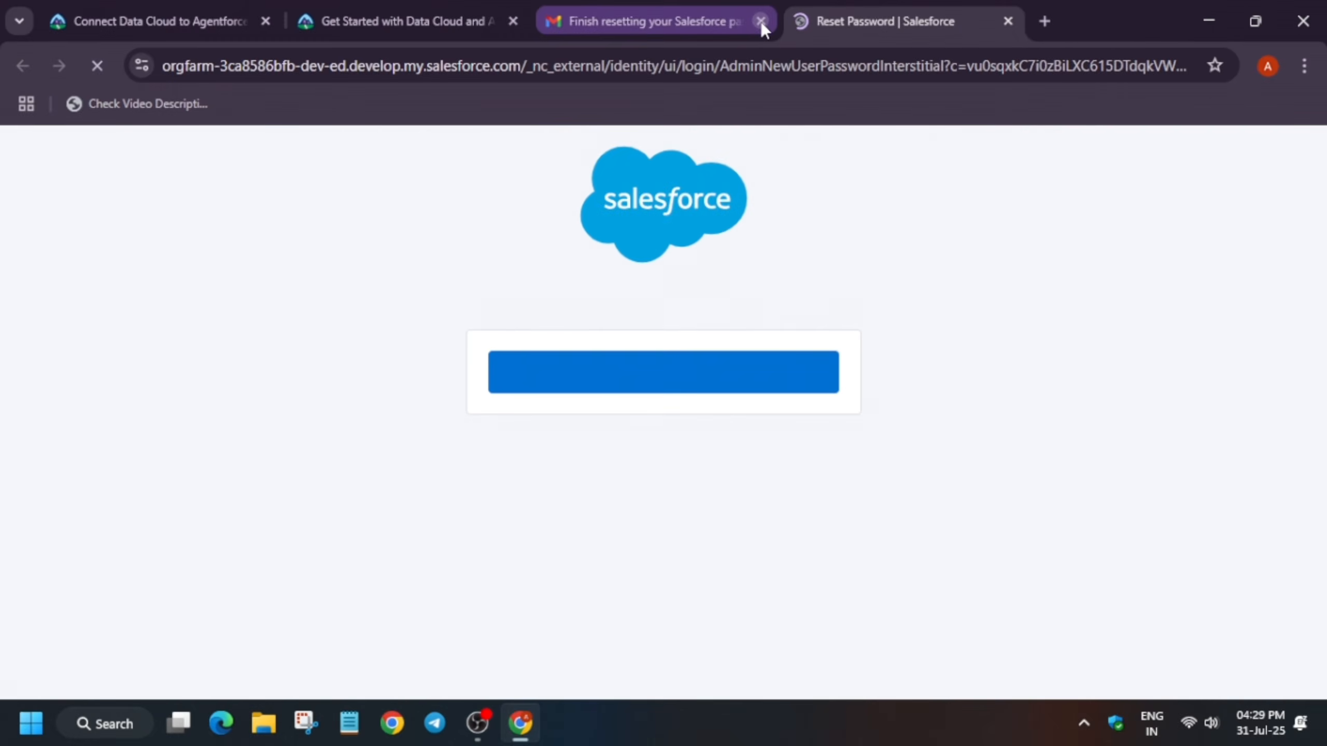
Close the Gmail tab and start the password reset on the Salesforce page
{"action": "left_click", "coordinate": [760, 21]}
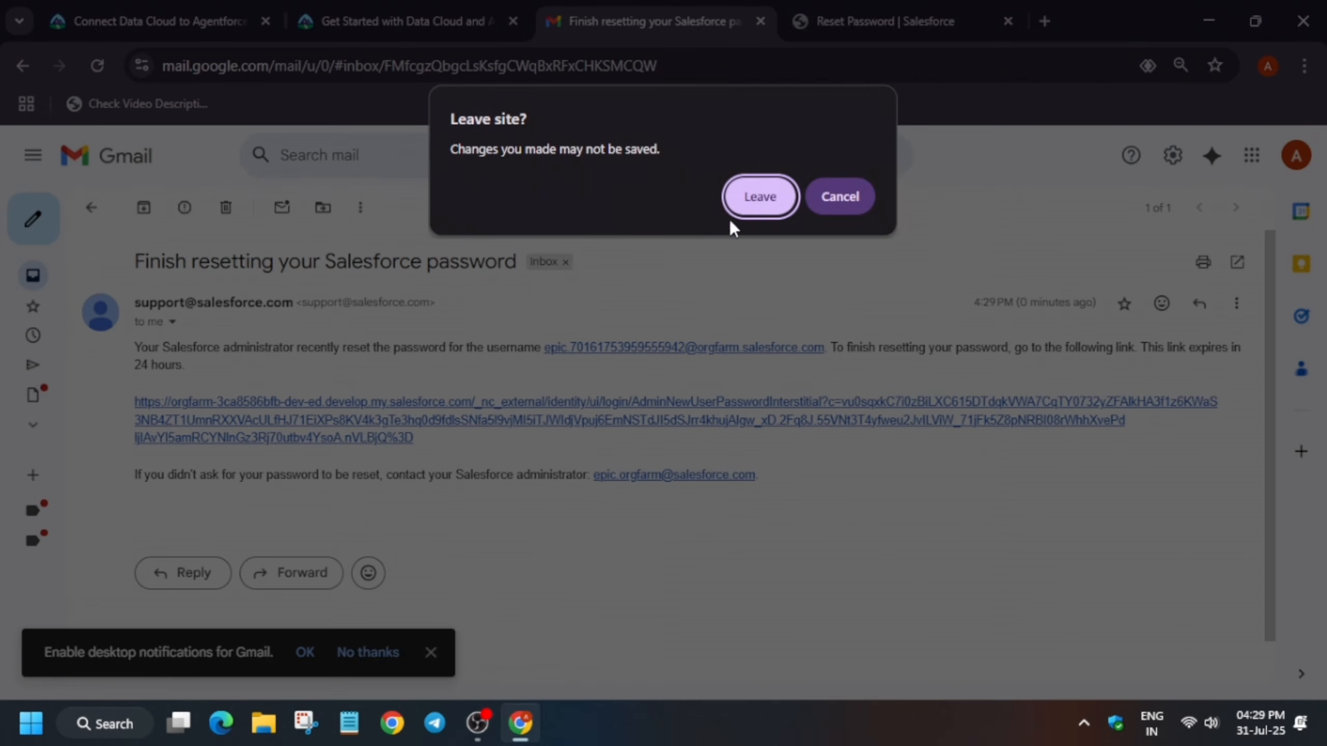
{"action": "key", "text": "Escape"}
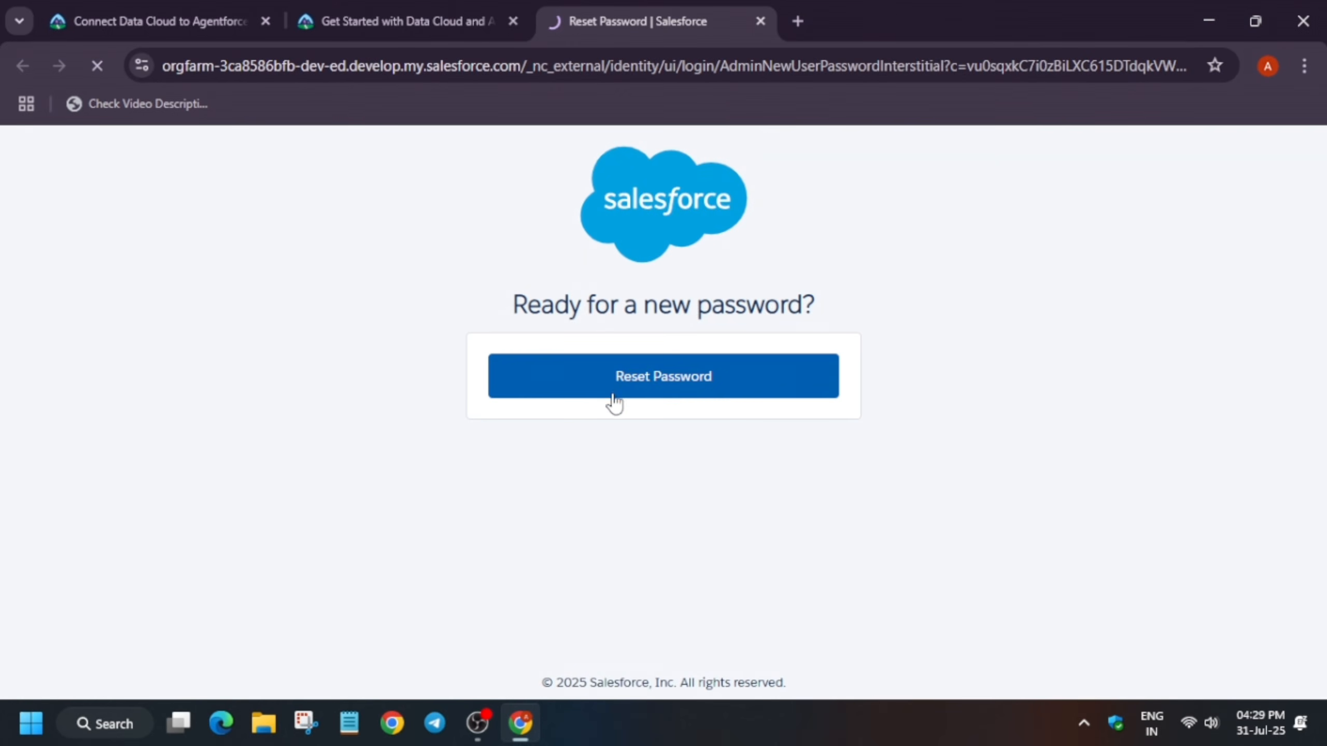
{"action": "left_click", "coordinate": [568, 394]}
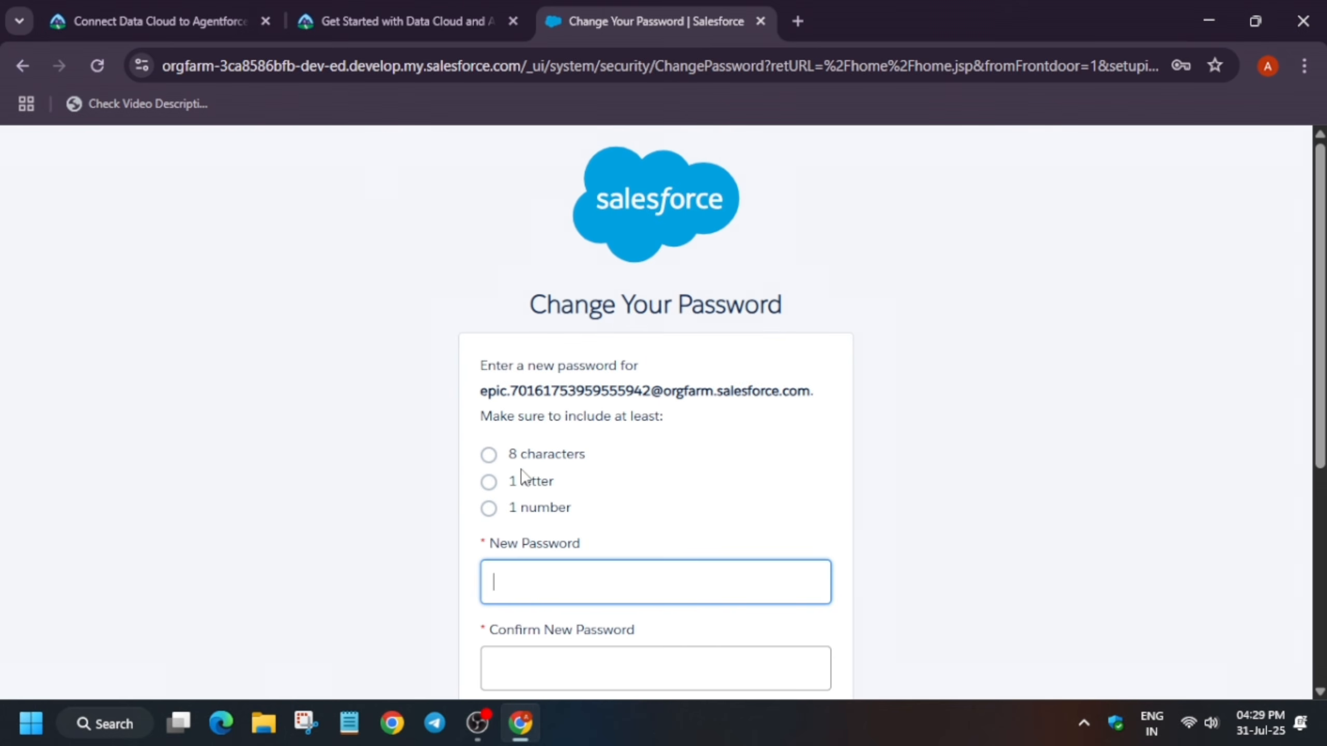
Enter the new playground password and repeat it in the confirmation field
{"action": "type", "text": "a"}
{"action": "type", "text": "••••"}
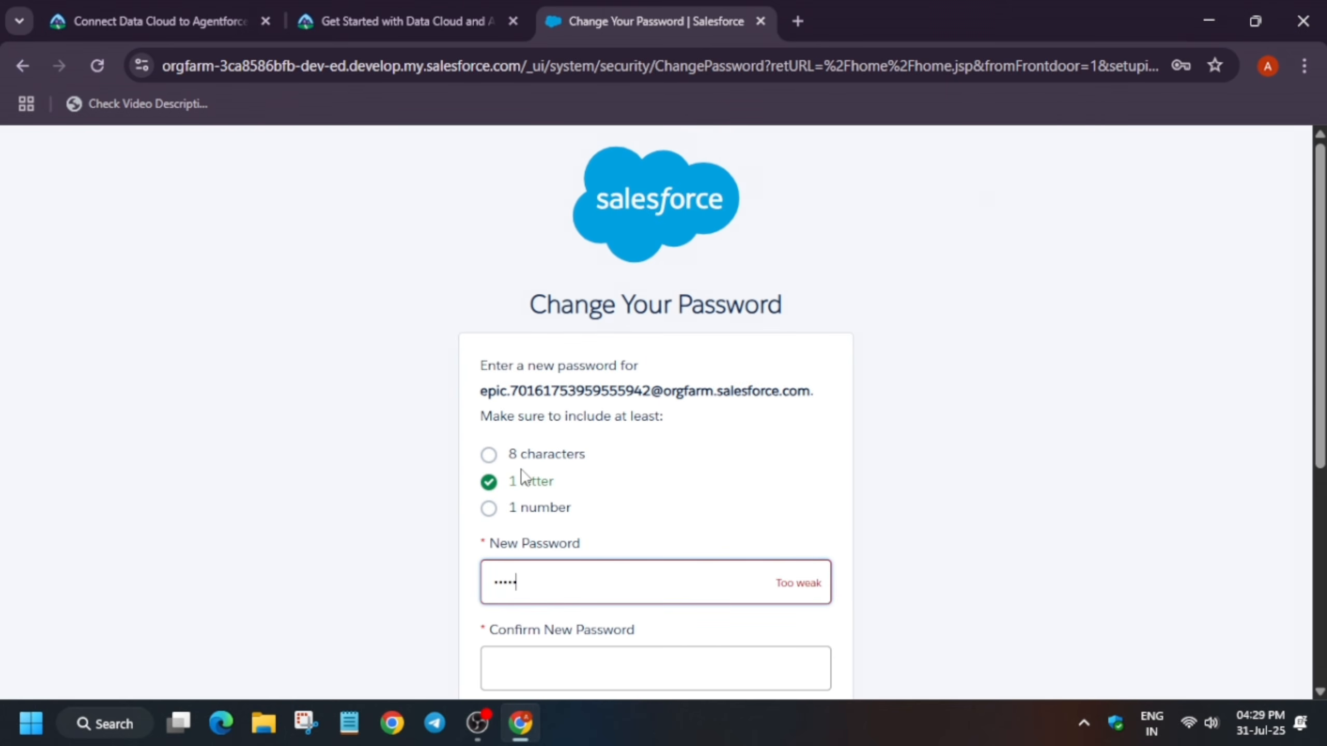
{"action": "type", "text": "•••12"}
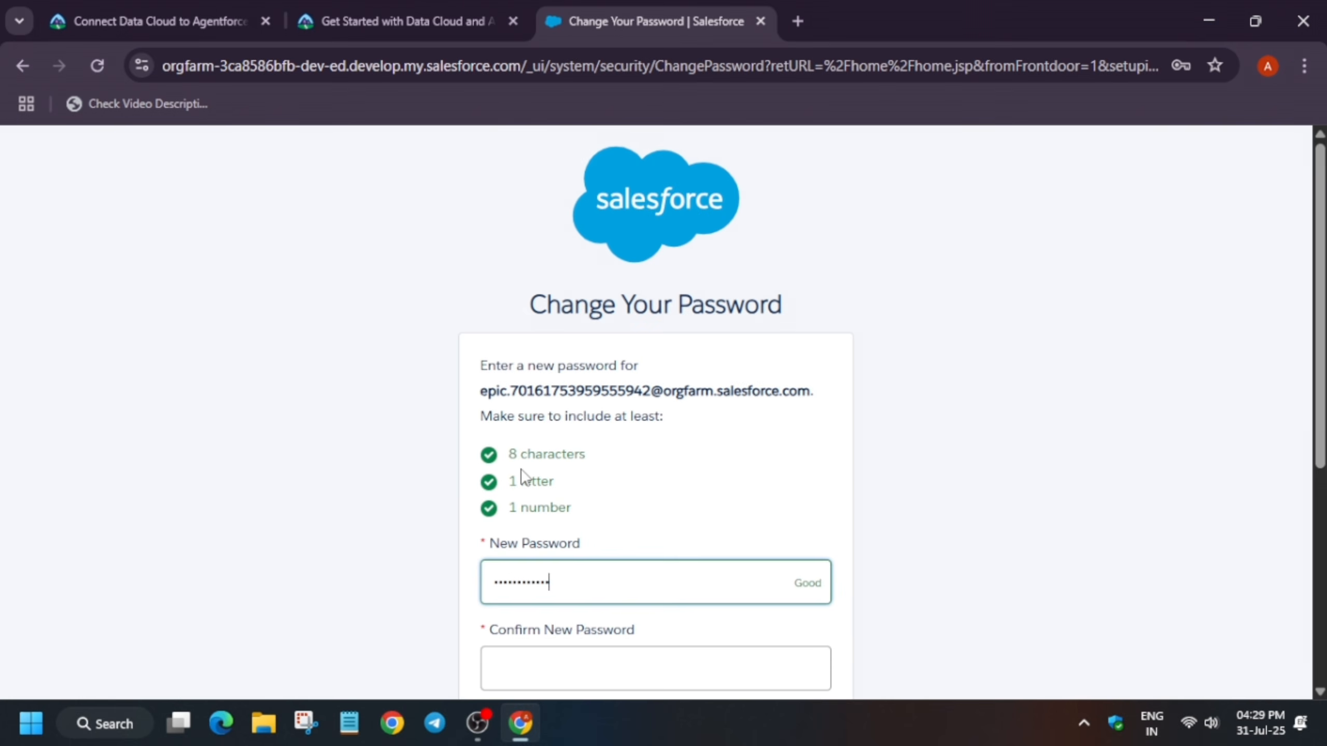
{"action": "scroll", "coordinate": [522, 477], "scroll_direction": "down", "scroll_amount": 2}
{"action": "left_click", "coordinate": [523, 561]}
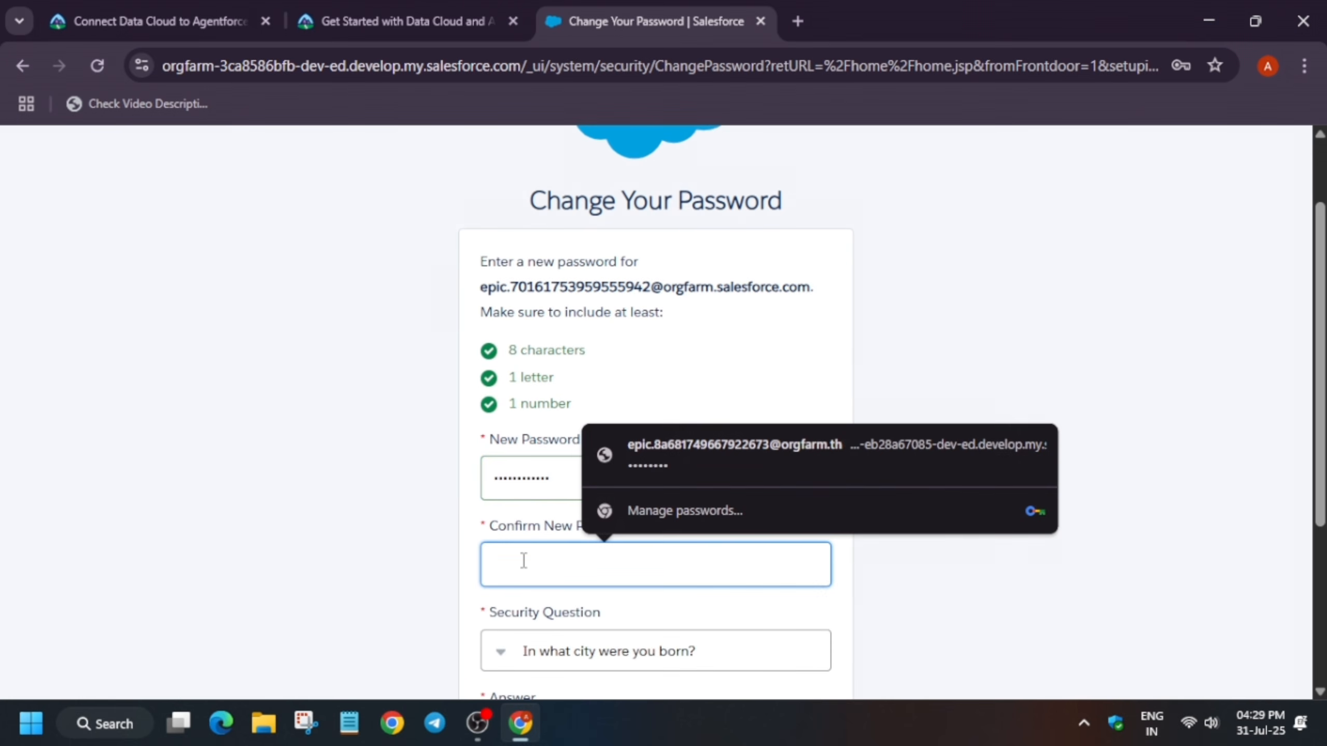
{"action": "type", "text": "•••"}
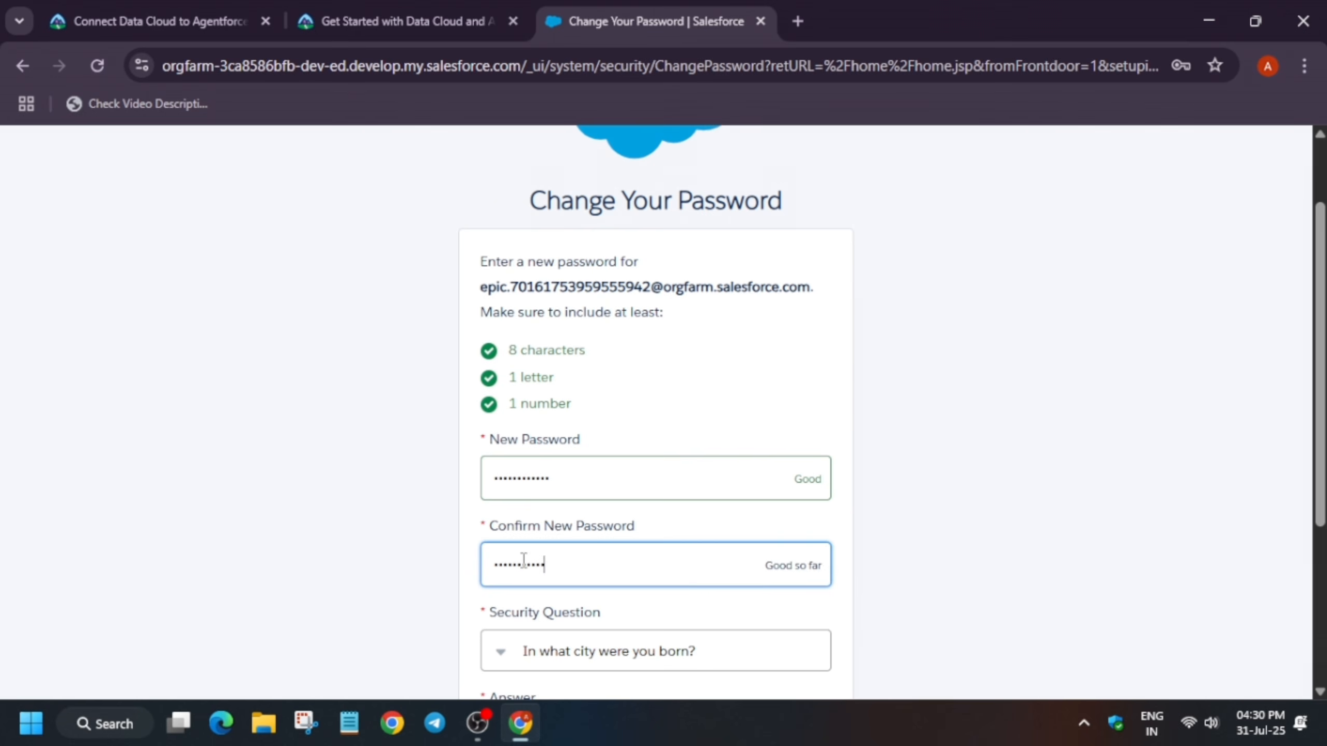
{"action": "type", "text": "•"}
Fill in the answer to the city-of-birth security question and submit the password change
{"action": "scroll", "coordinate": [520, 560], "scroll_direction": "down", "scroll_amount": 4}
{"action": "left_click", "coordinate": [620, 533]}
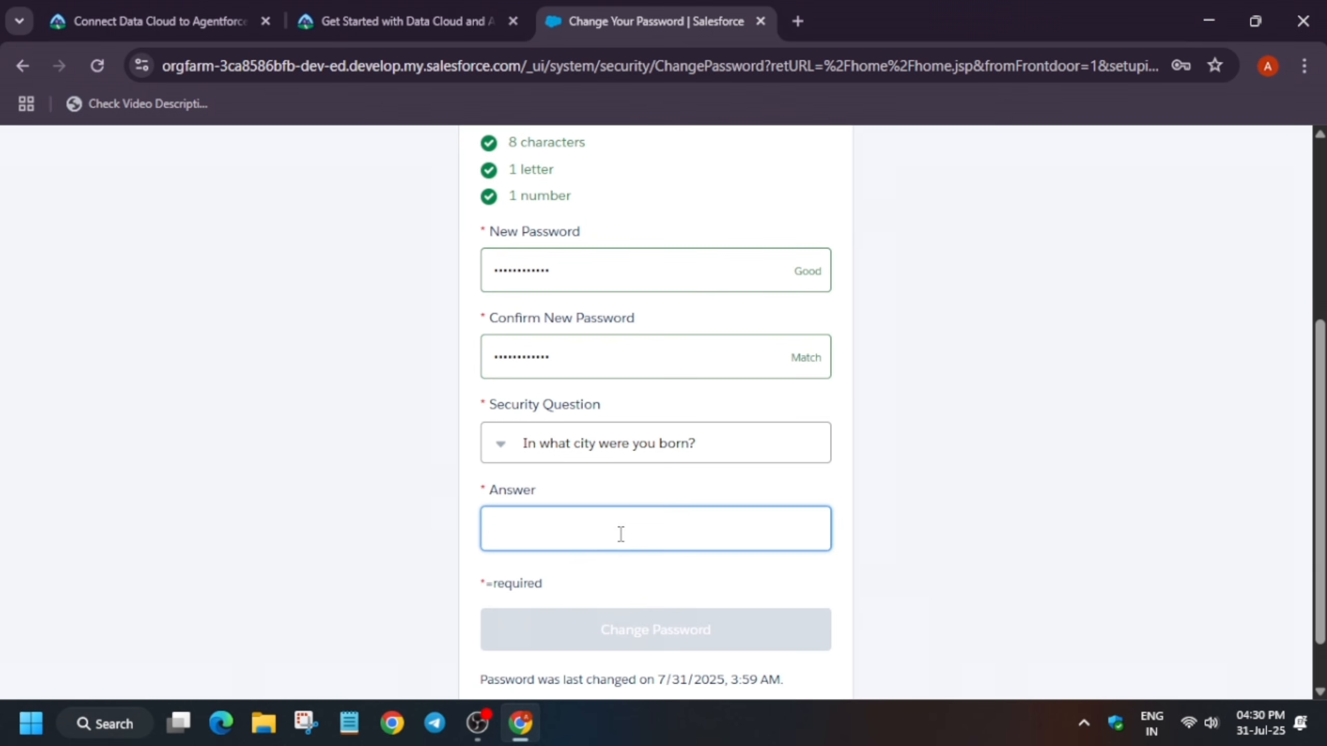
{"action": "type", "text": "Te"}
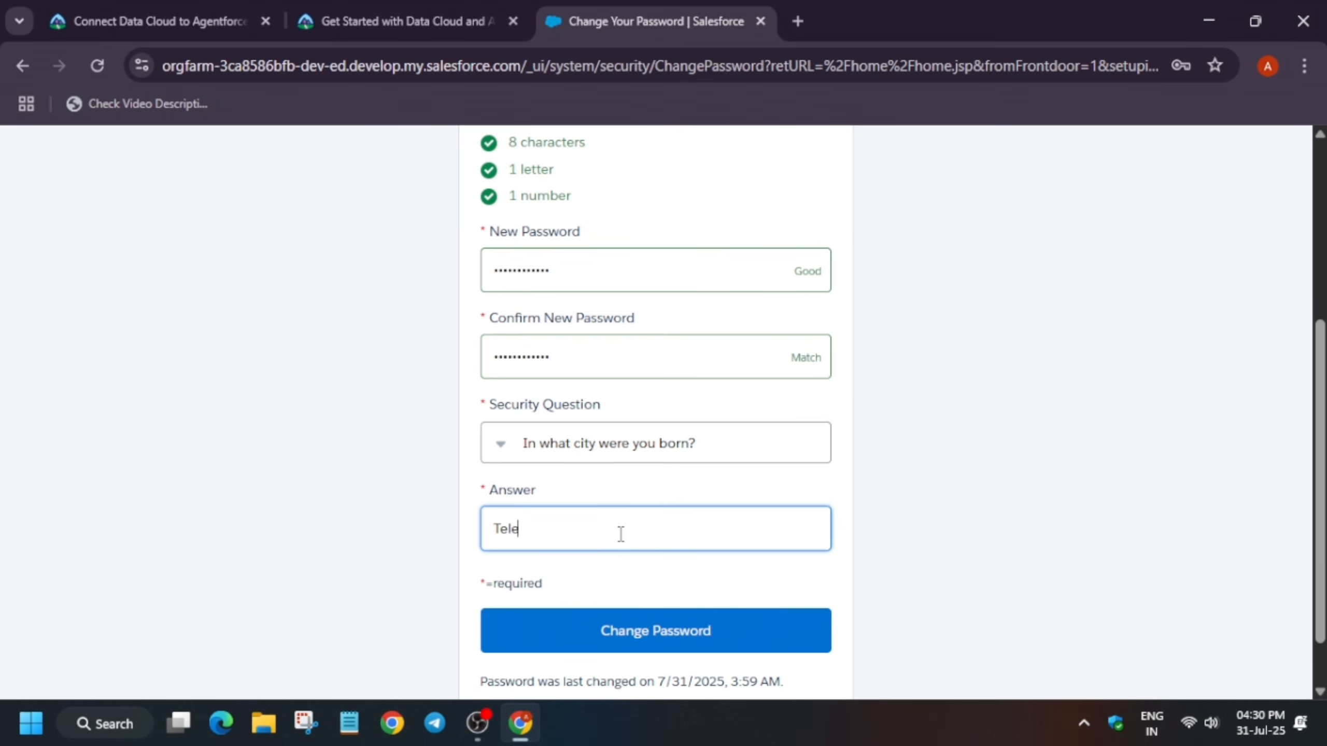
{"action": "type", "text": "le"}
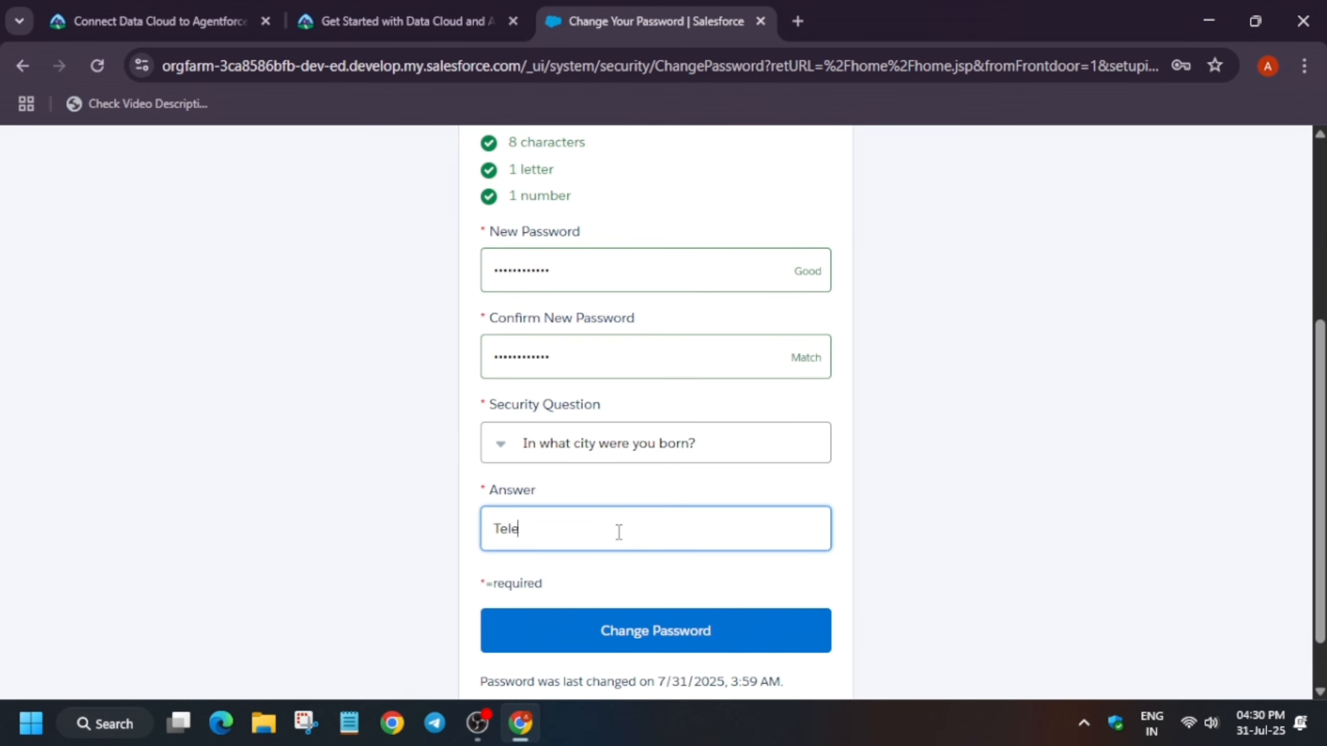
{"action": "left_click", "coordinate": [643, 631]}
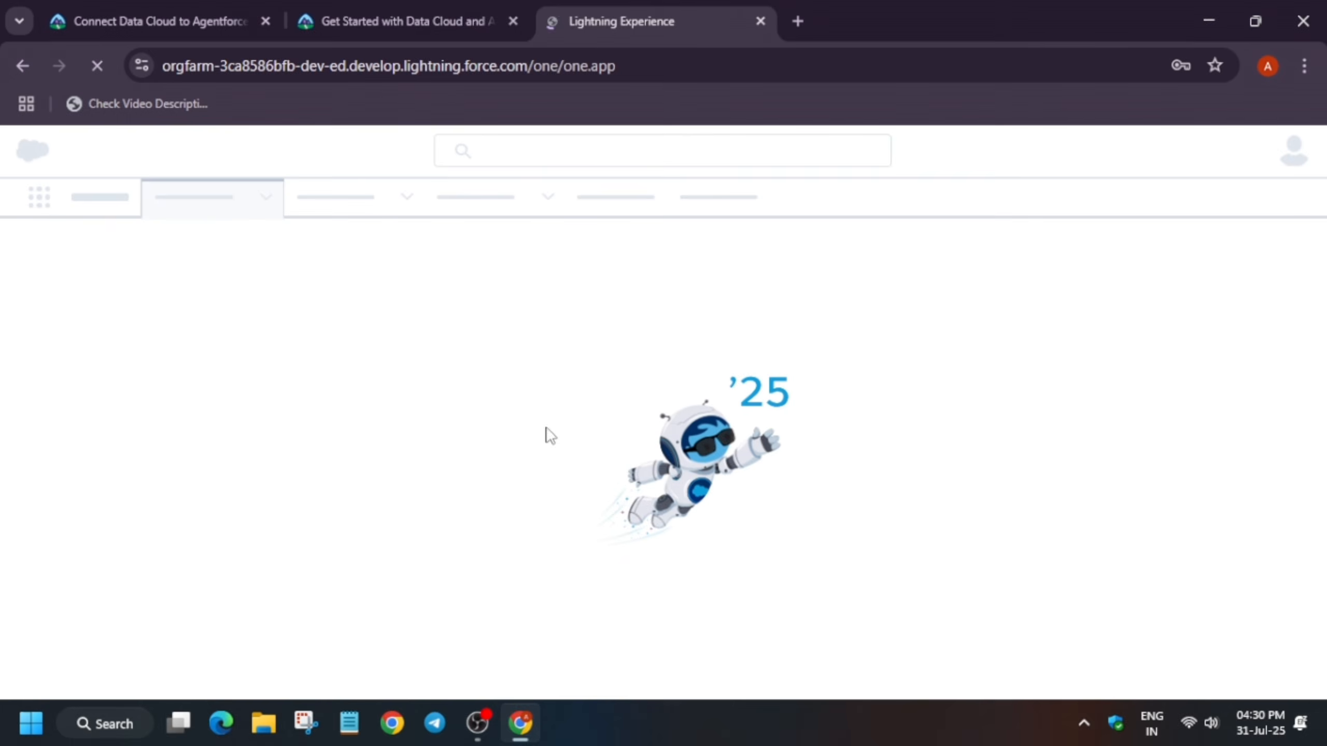
Close the extra Lightning Experience tab and return to the Trailhead unit page
{"action": "left_click", "coordinate": [418, 12]}
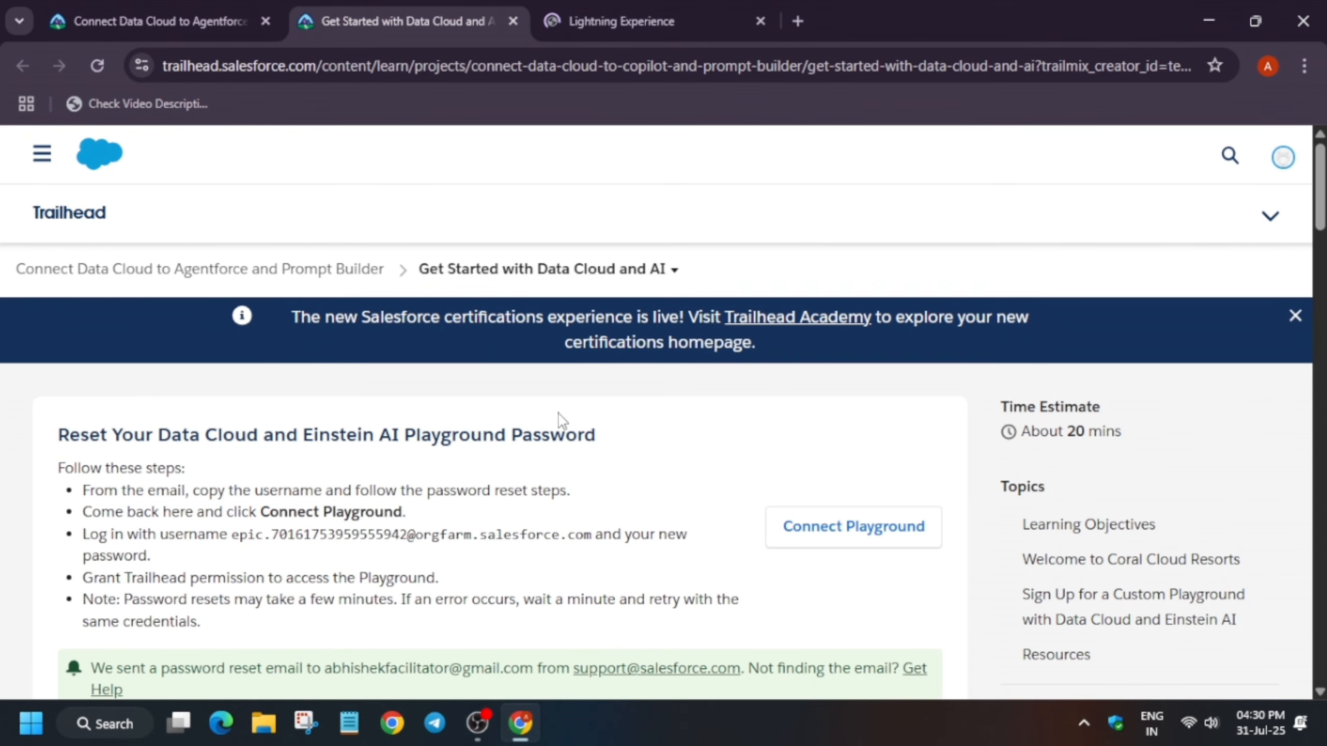
{"action": "left_click", "coordinate": [847, 541]}
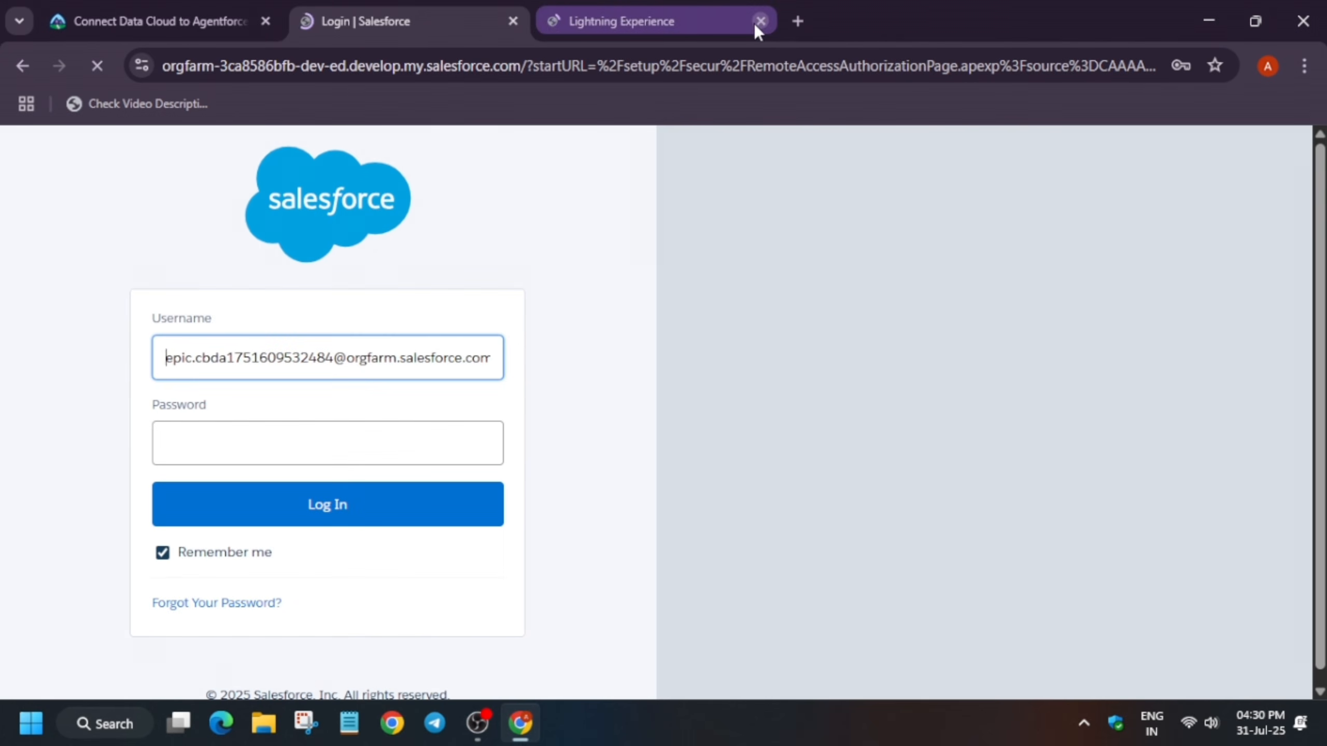
{"action": "left_click", "coordinate": [758, 23]}
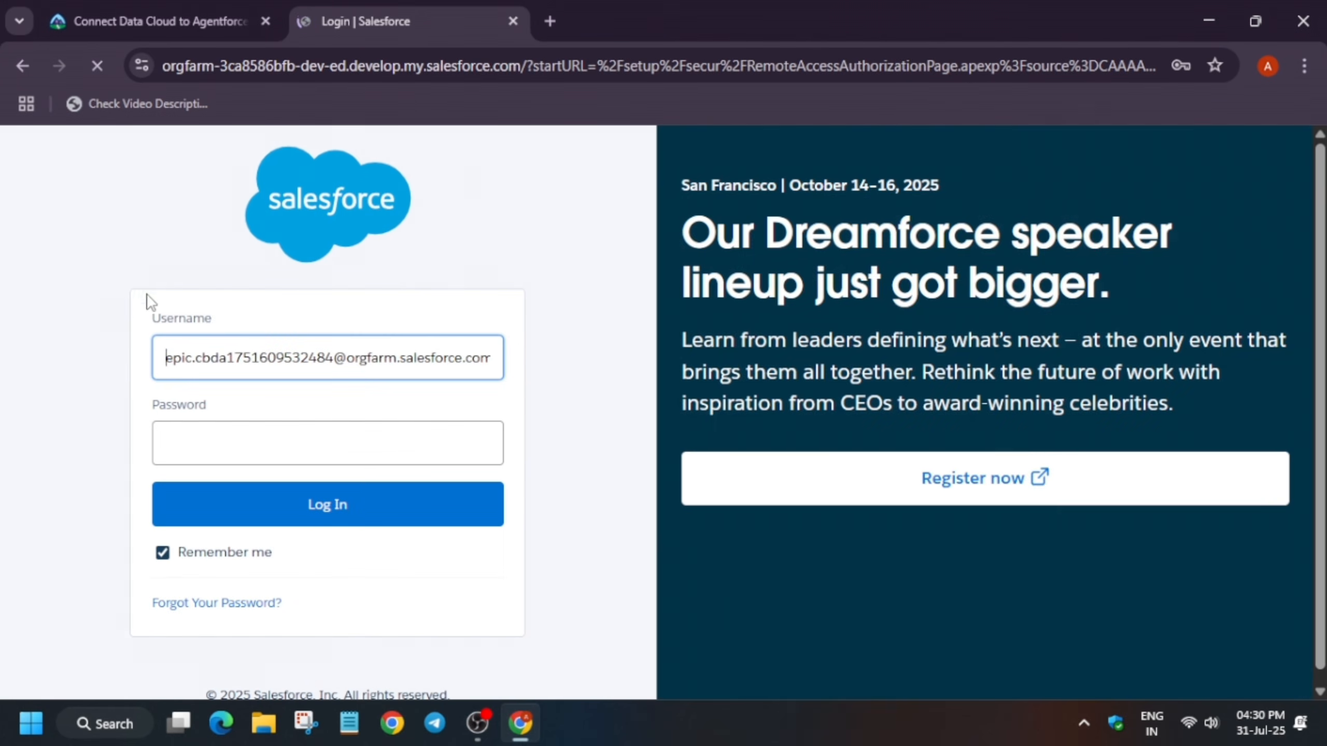
{"action": "left_click", "coordinate": [16, 67]}
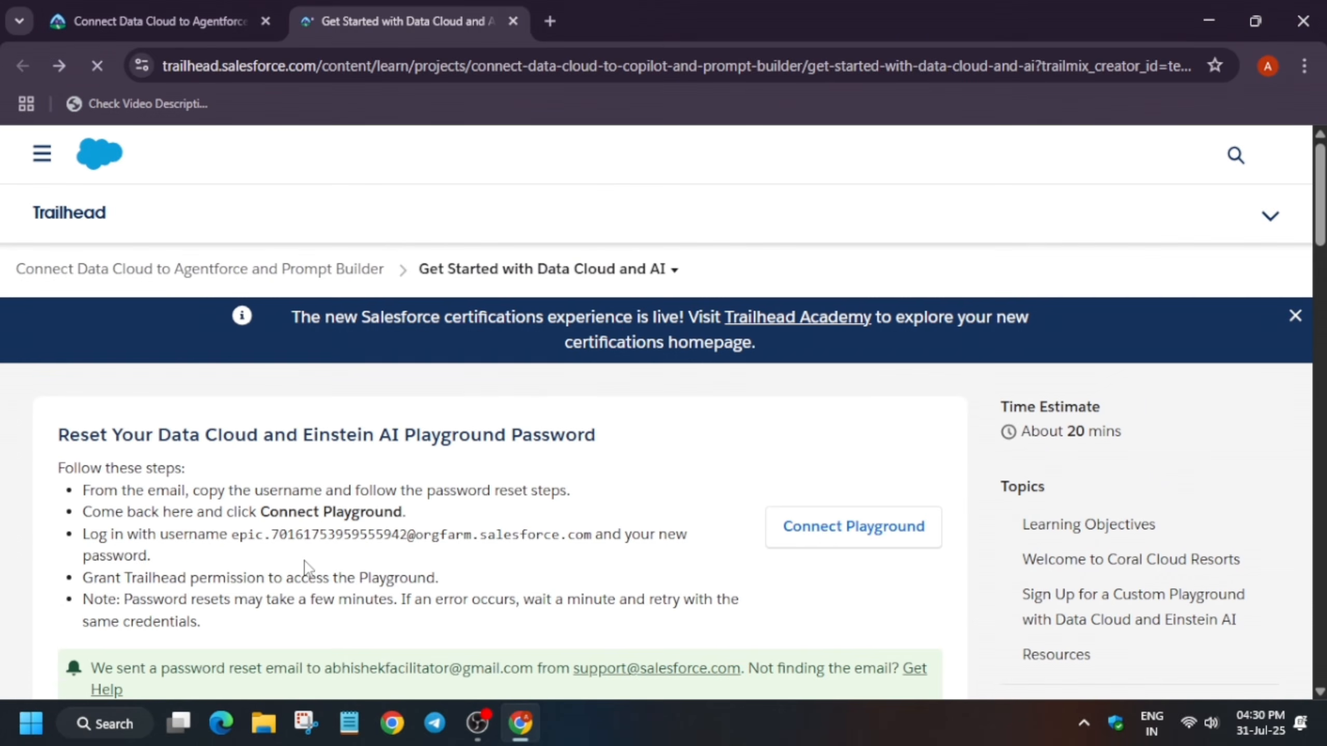
Copy the playground username from the unit instructions, connect the playground, and paste it into the login's Username field
{"action": "left_click_drag", "start_coordinate": [234, 542], "coordinate": [591, 542]}
{"action": "key", "text": "ctrl+c"}
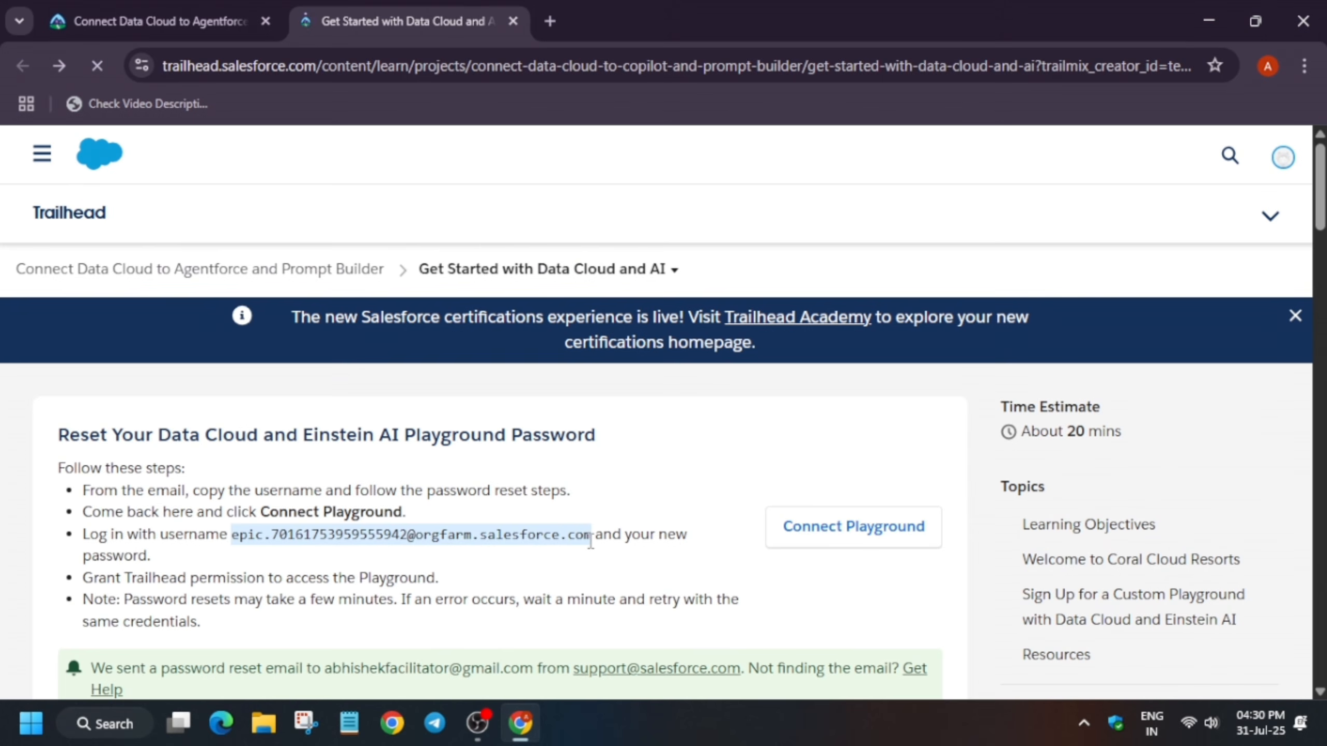
{"action": "left_click", "coordinate": [877, 550]}
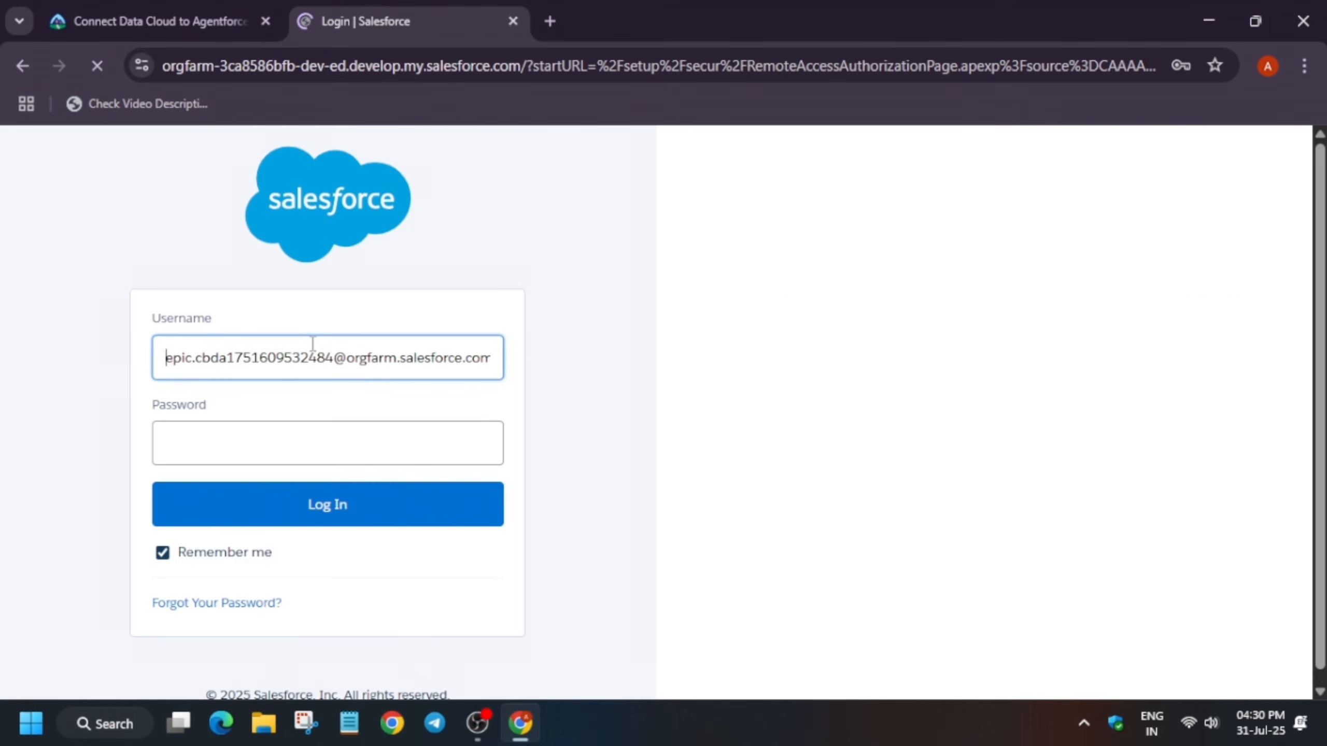
{"action": "double_click", "coordinate": [313, 349]}
{"action": "left_click", "coordinate": [313, 350]}
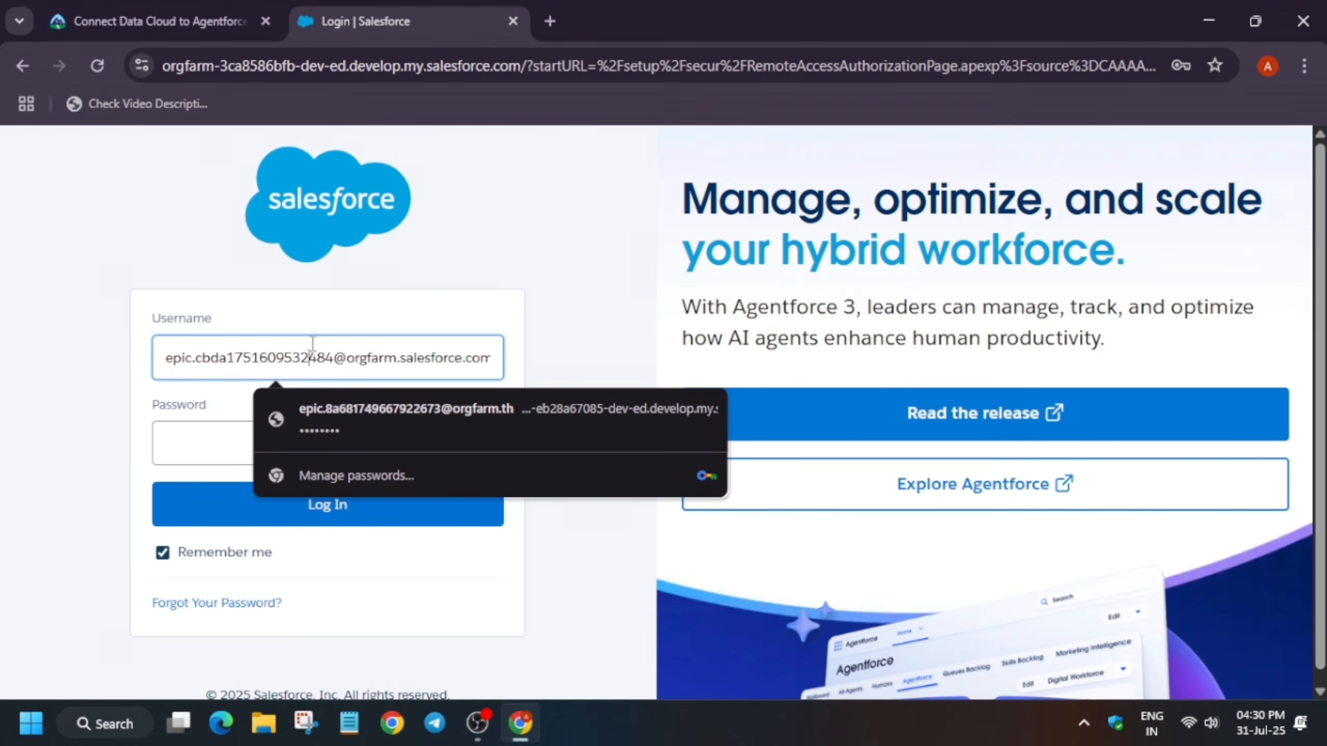
{"action": "key", "text": "ctrl+a"}
{"action": "key", "text": "ctrl+v"}
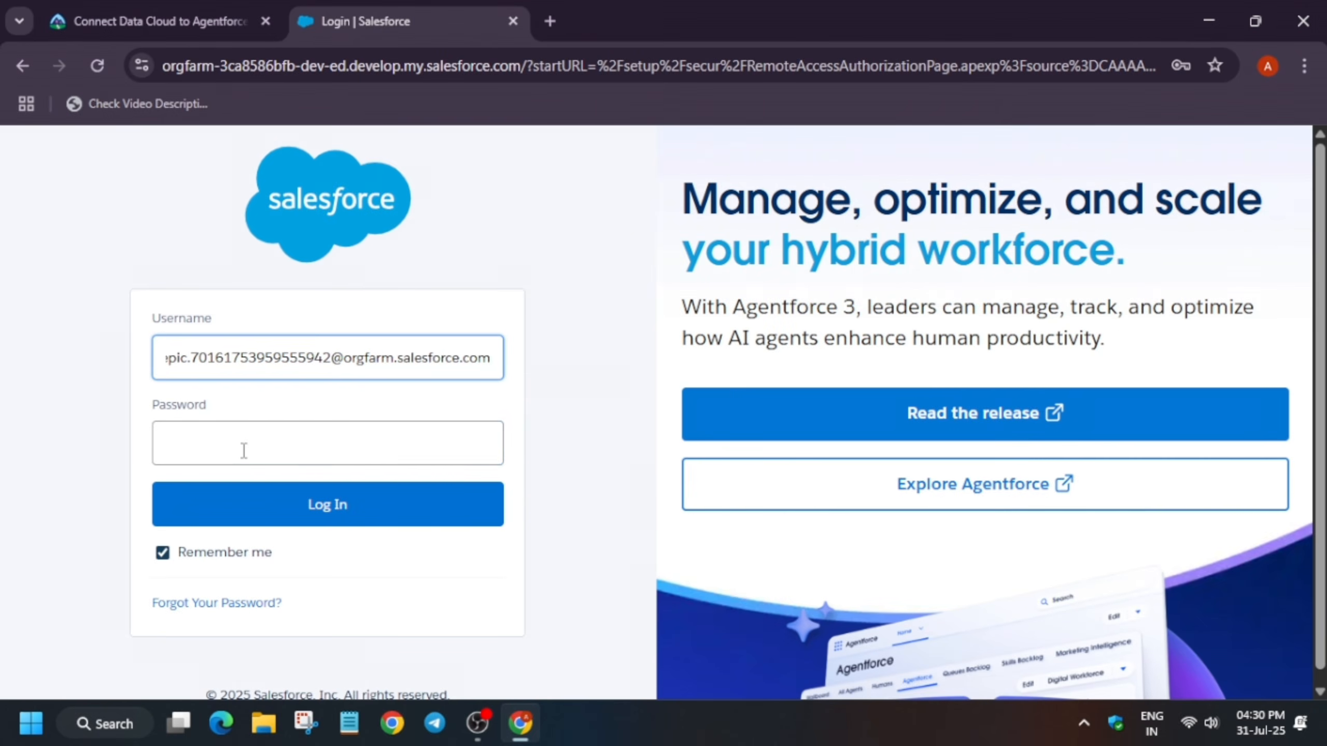
Enter the new playground password and log in
{"action": "left_click", "coordinate": [244, 451]}
{"action": "type", "text": "*********"}
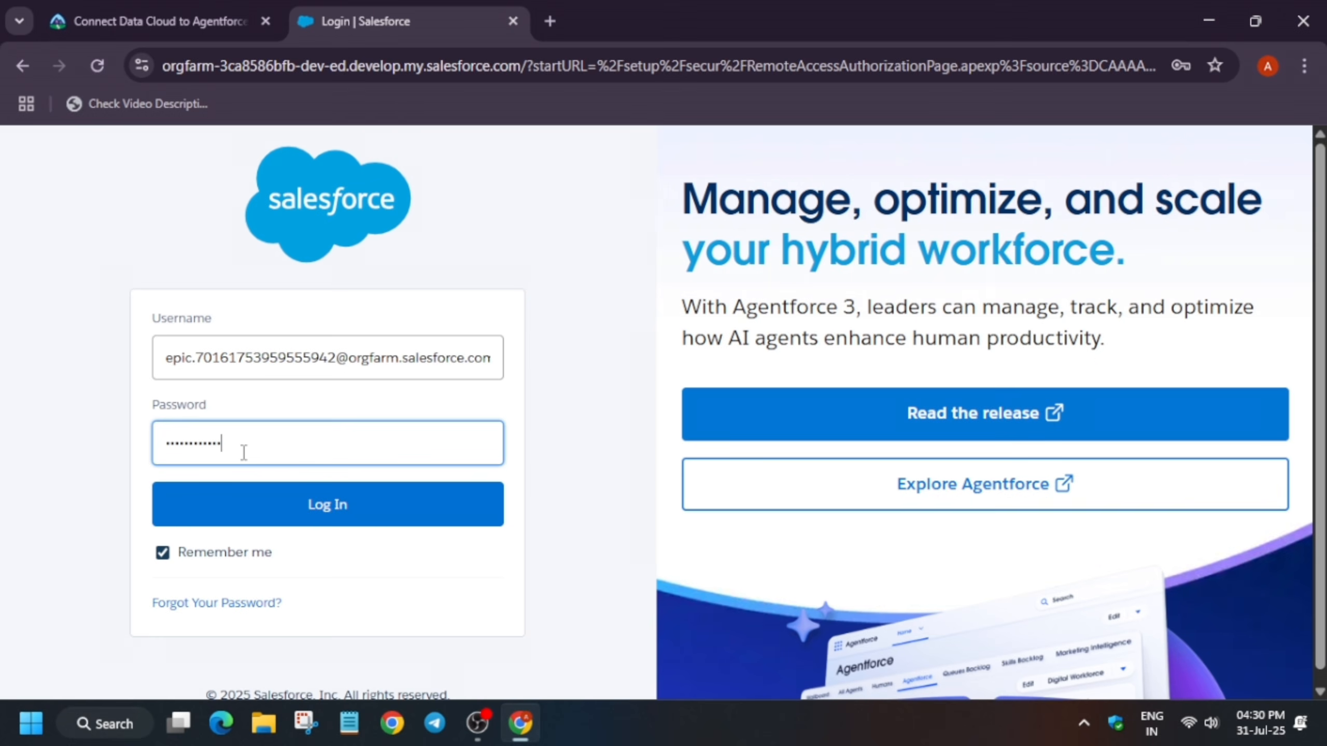
{"action": "key", "text": "Return"}
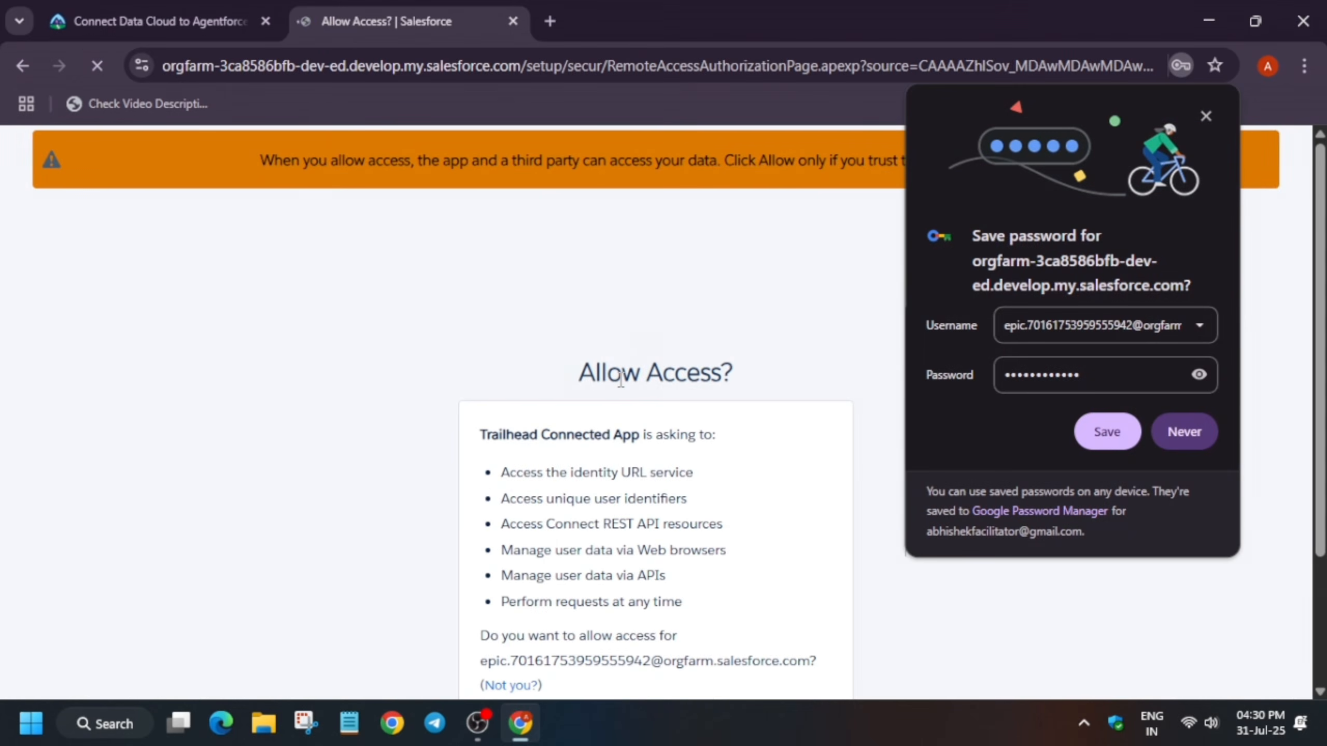
Decline saving the password in the browser and allow the Trailhead Connected App access
{"action": "left_click", "coordinate": [1202, 430]}
{"action": "scroll", "coordinate": [758, 483], "scroll_direction": "down", "scroll_amount": 3}
{"action": "left_click", "coordinate": [748, 567]}
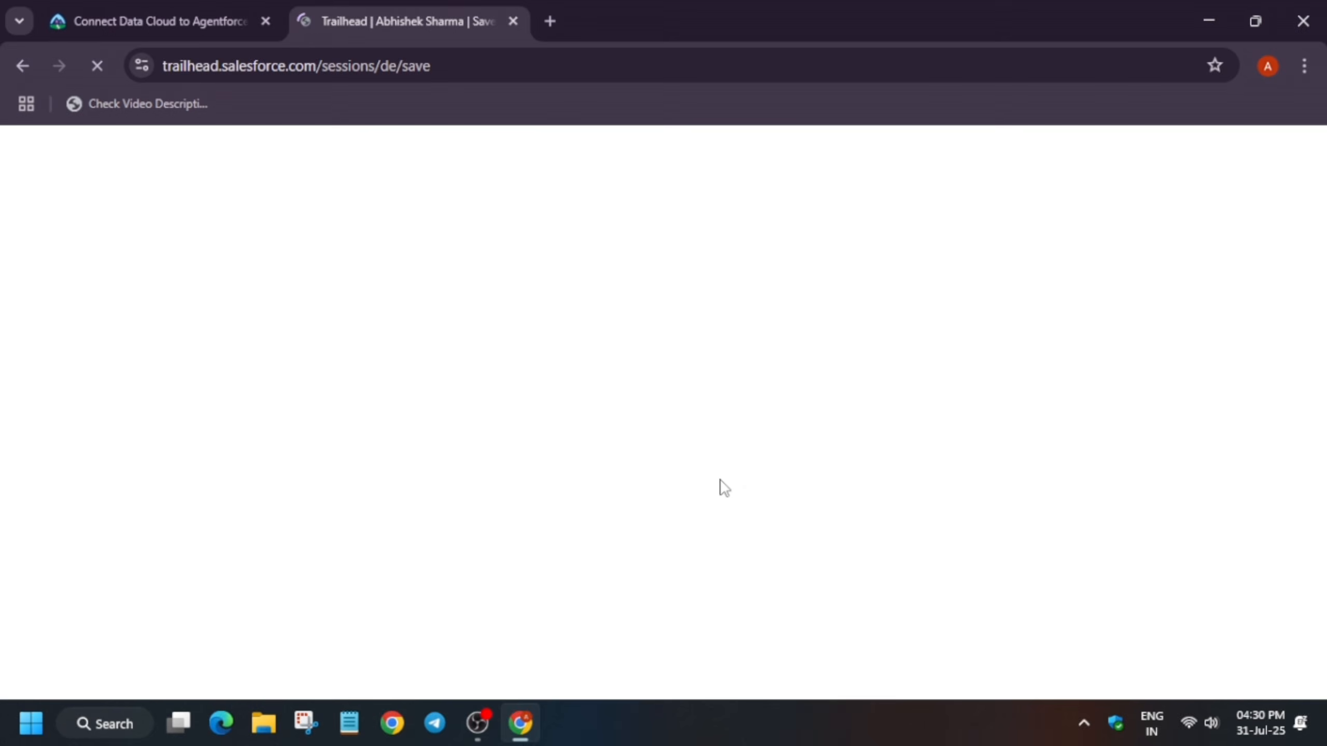
Save this org as the default org for hands-on challenges
{"action": "scroll", "coordinate": [722, 486], "scroll_direction": "down", "scroll_amount": 5}
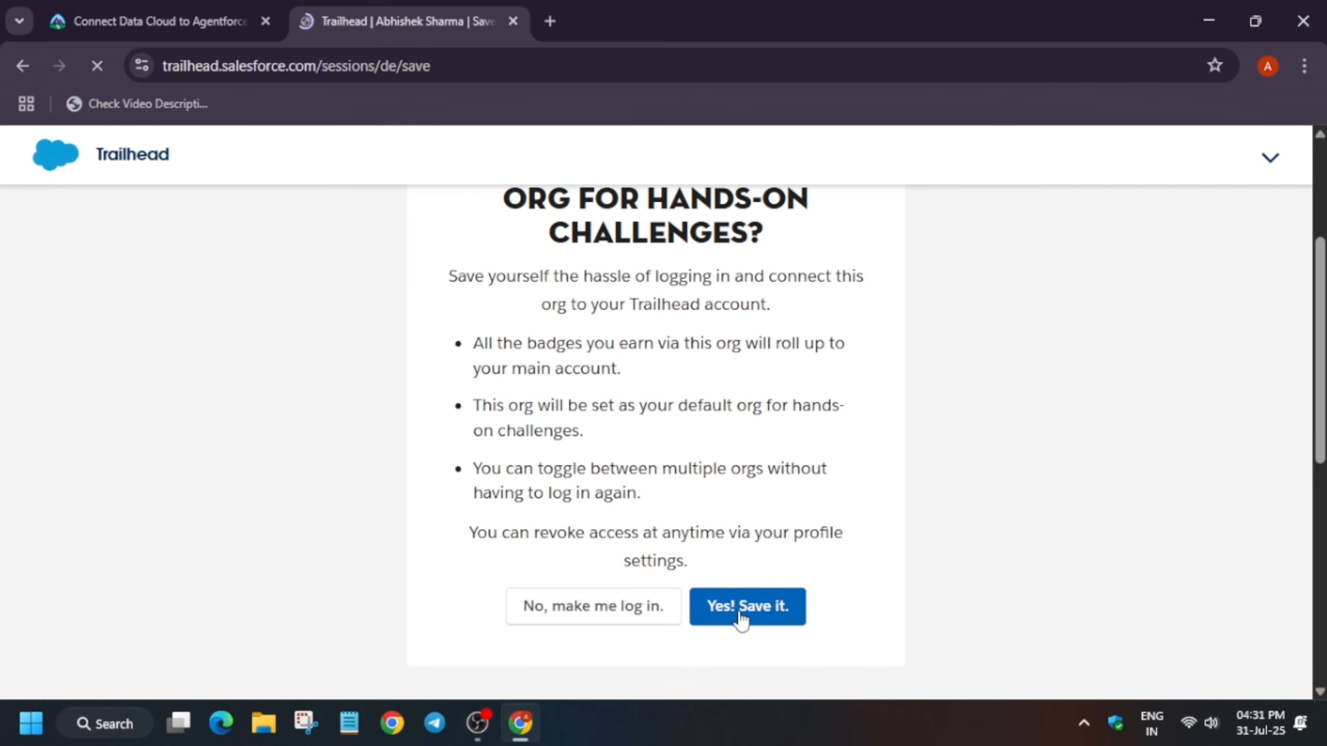
{"action": "left_click", "coordinate": [741, 615]}
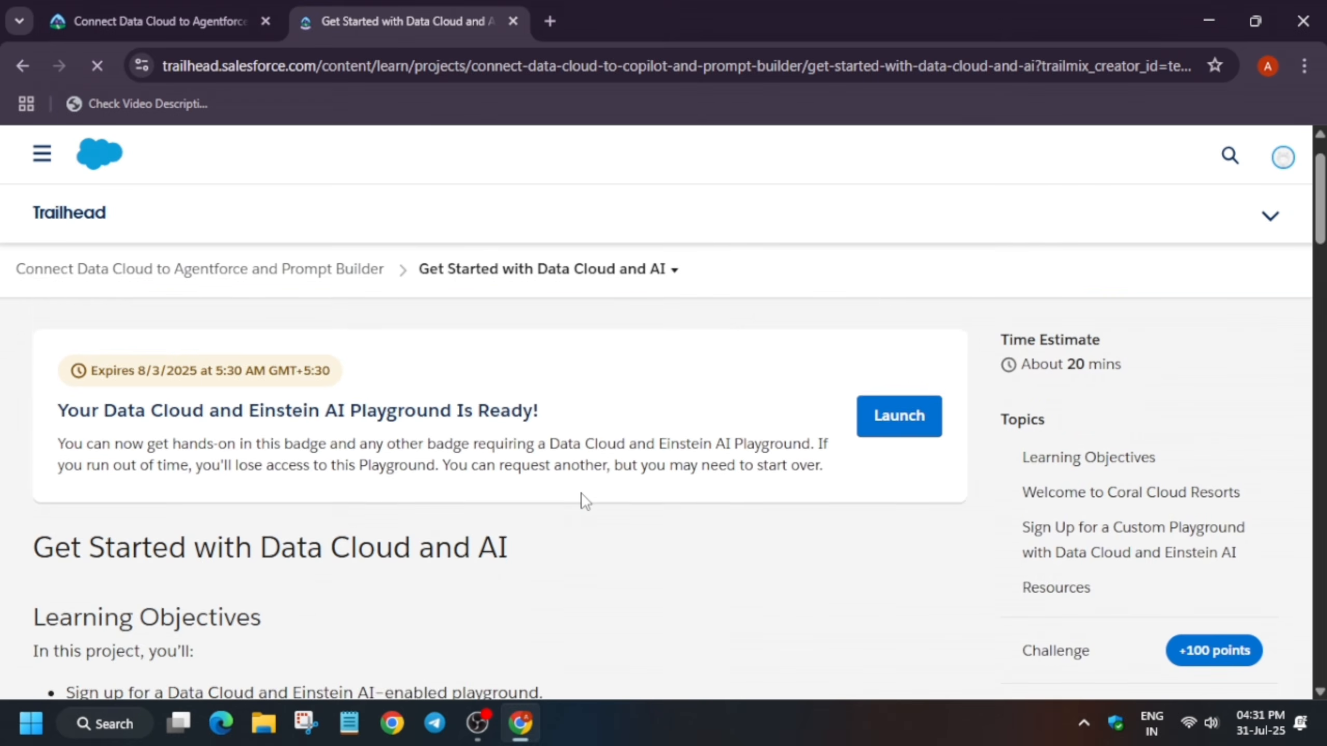
Scroll through the unit down to its assessment section and return to the project overview
{"action": "scroll", "coordinate": [581, 494], "scroll_direction": "down", "scroll_amount": 2}
{"action": "scroll", "coordinate": [584, 505], "scroll_direction": "down", "scroll_amount": 10}
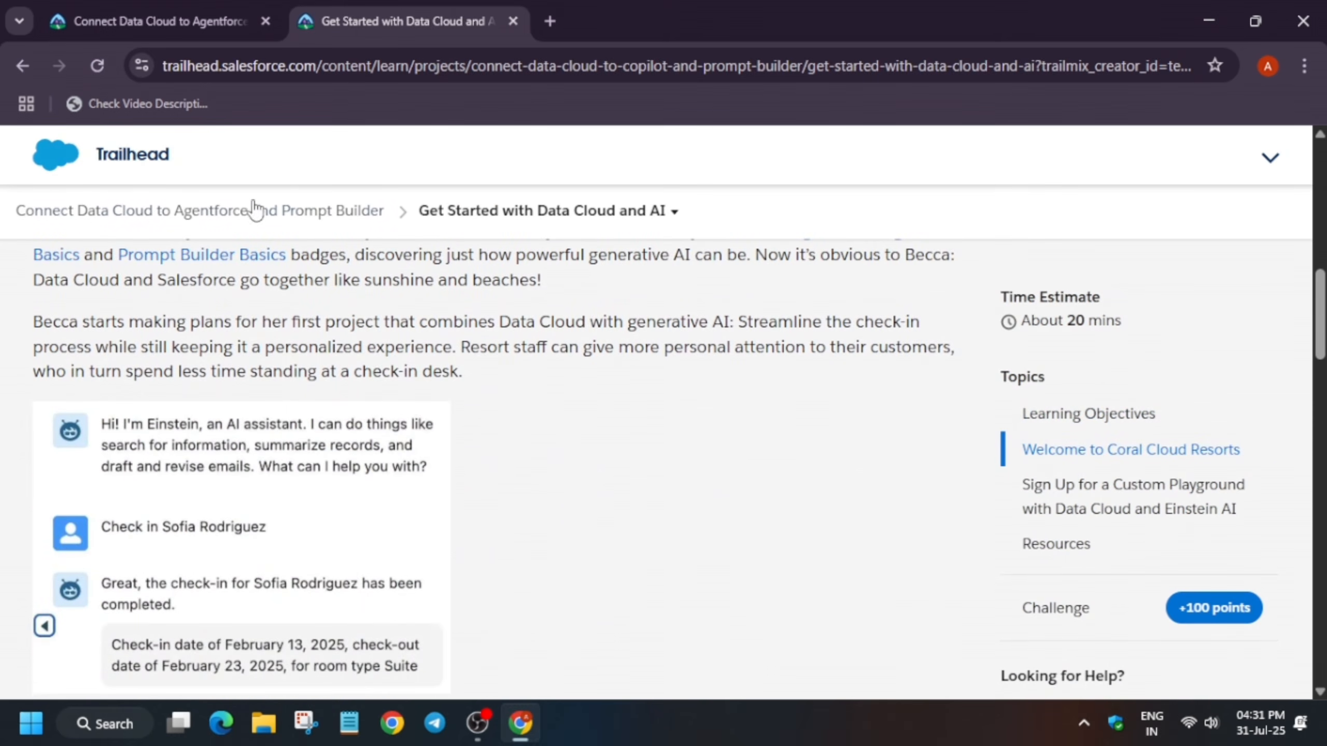
{"action": "scroll", "coordinate": [328, 463], "scroll_direction": "down", "scroll_amount": 20}
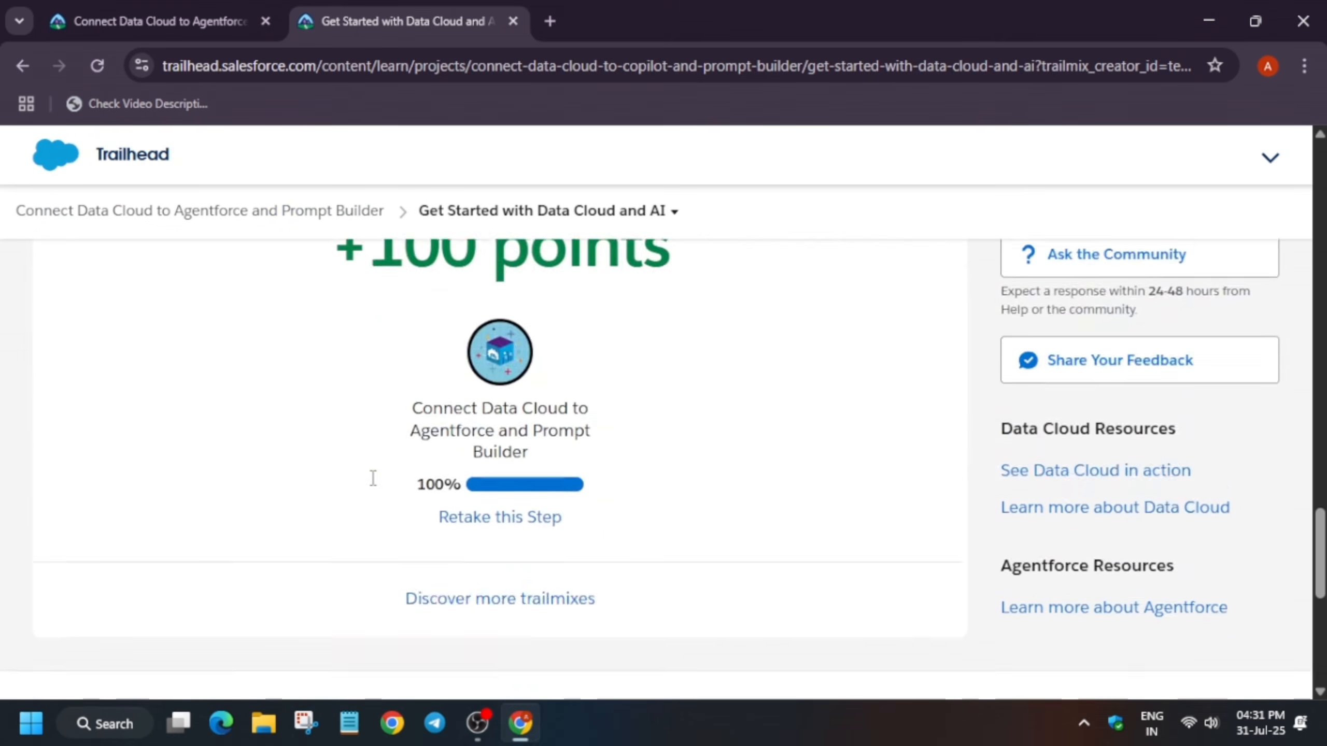
{"action": "scroll", "coordinate": [700, 356], "scroll_direction": "up", "scroll_amount": 10}
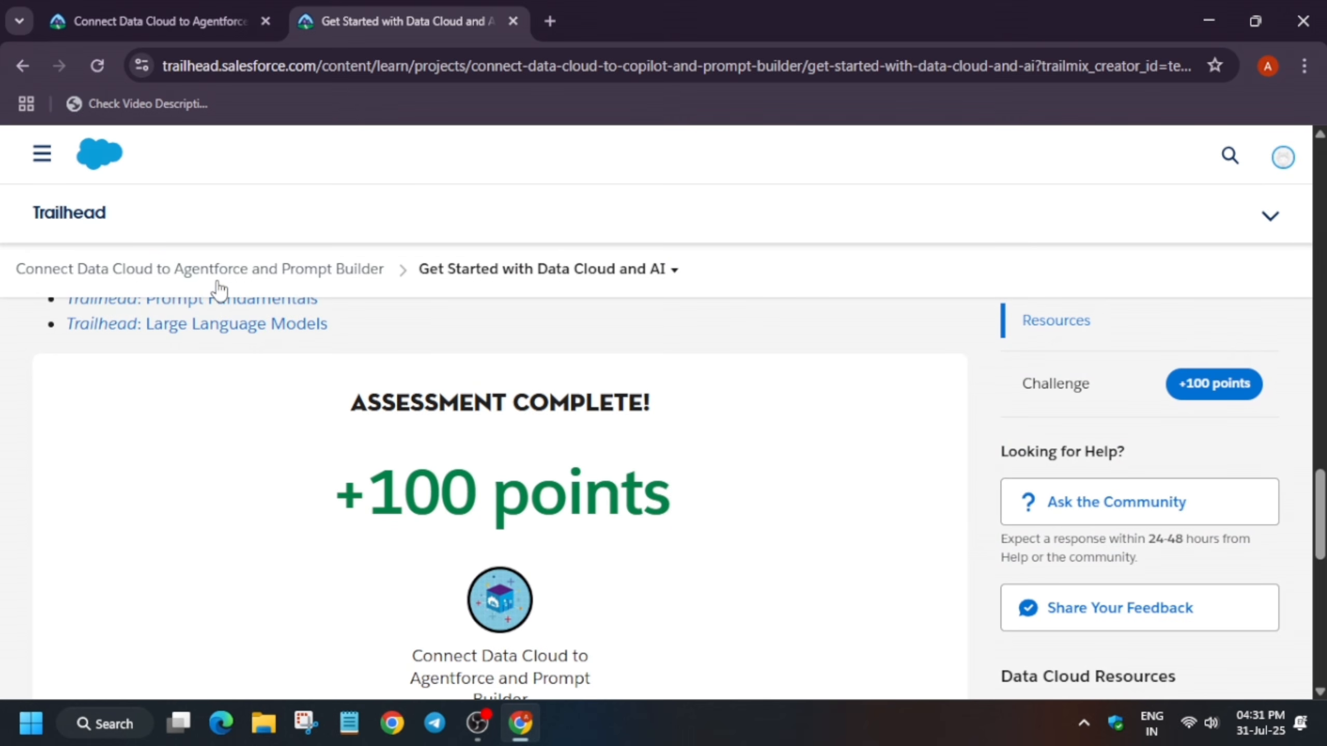
{"action": "left_click", "coordinate": [348, 277]}
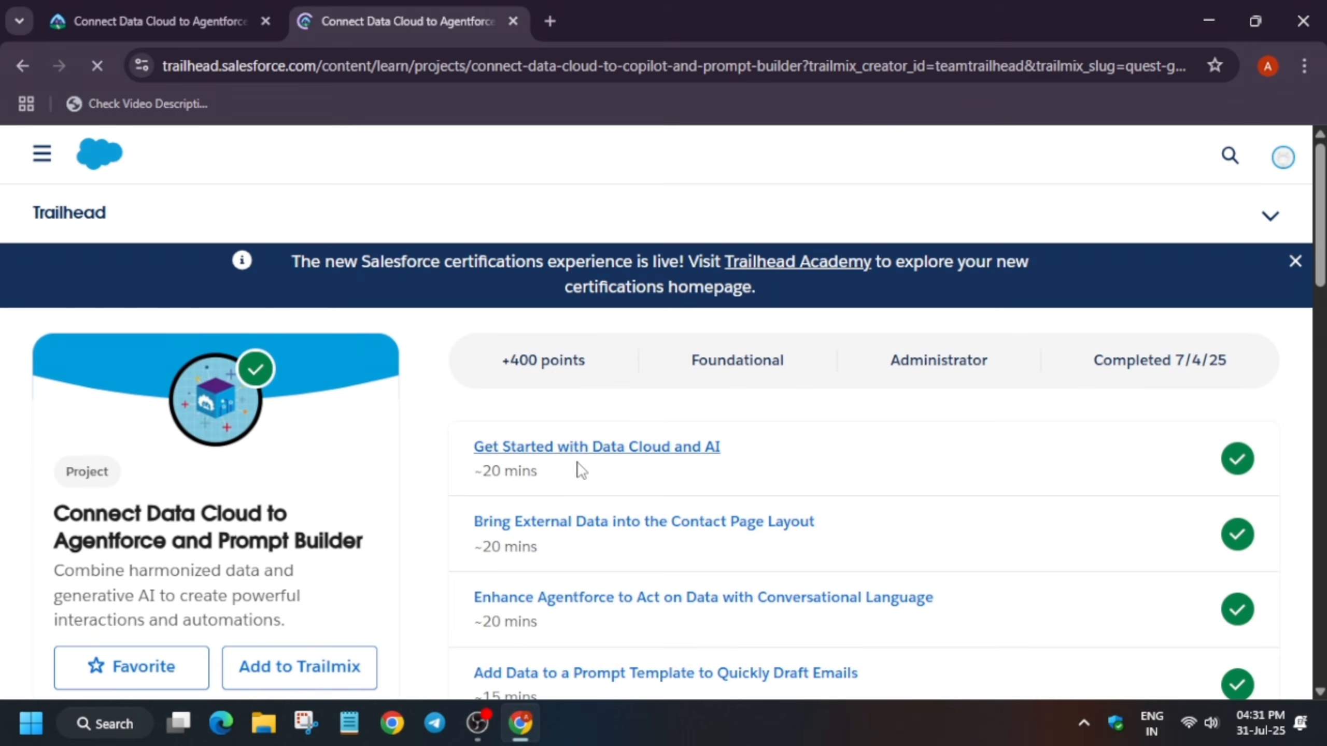
Open the unit Bring External Data into the Contact Page Layout from the project overview
{"action": "scroll", "coordinate": [716, 479], "scroll_direction": "down", "scroll_amount": 2}
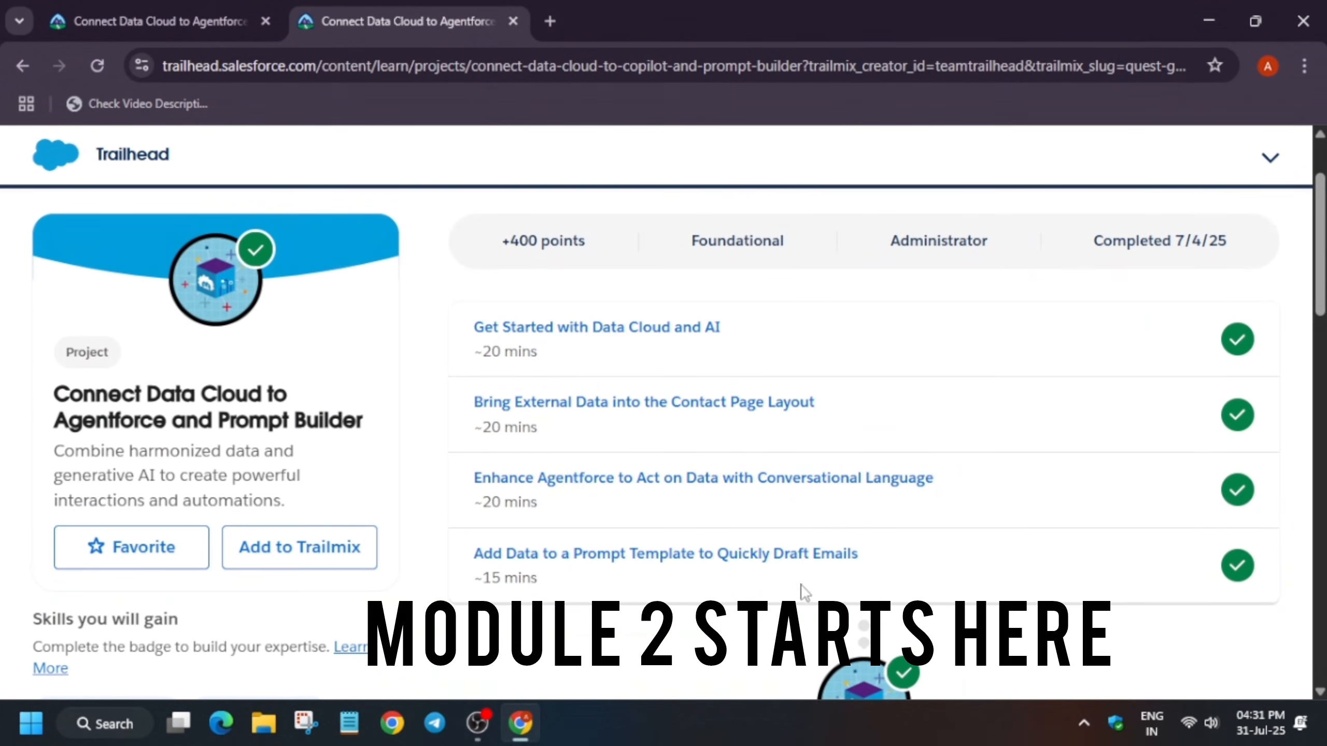
{"action": "left_click", "coordinate": [671, 418]}
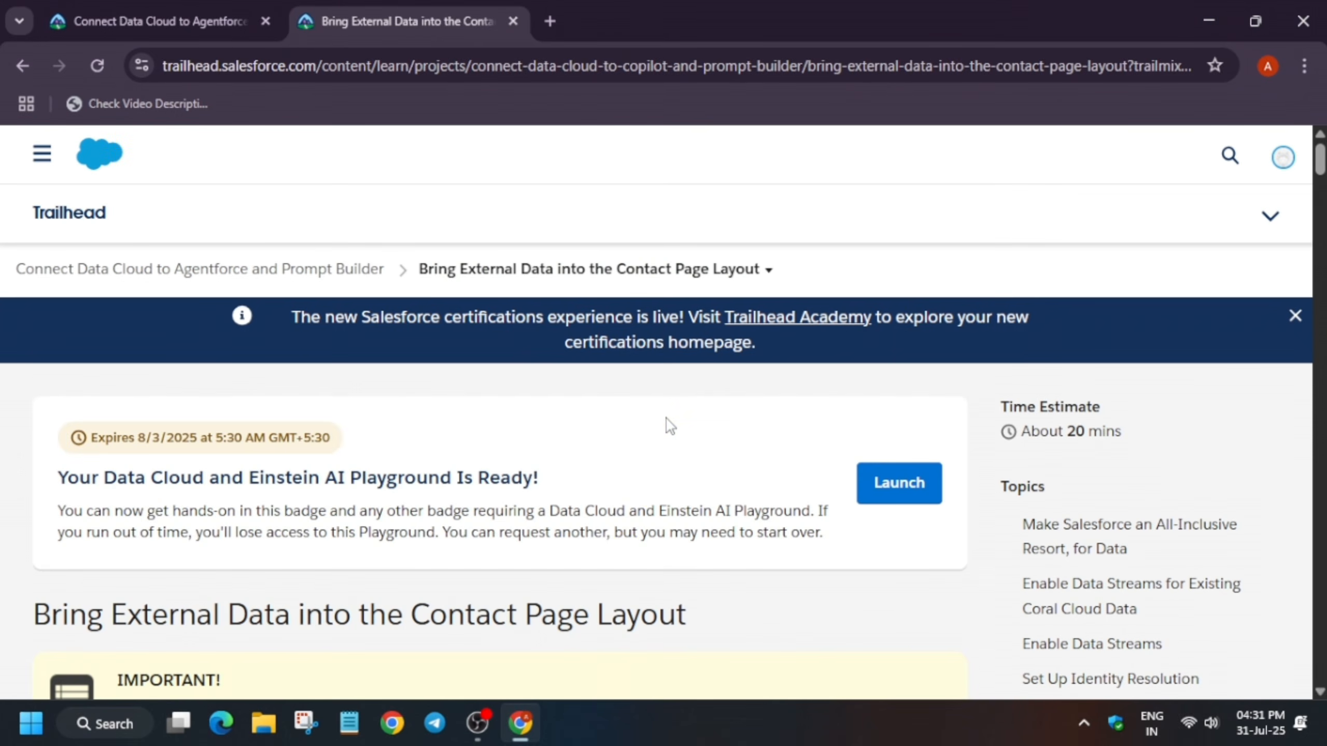
Launch the Data Cloud and Einstein AI Playground in a new tab and block its notification request
{"action": "left_click", "coordinate": [904, 486]}
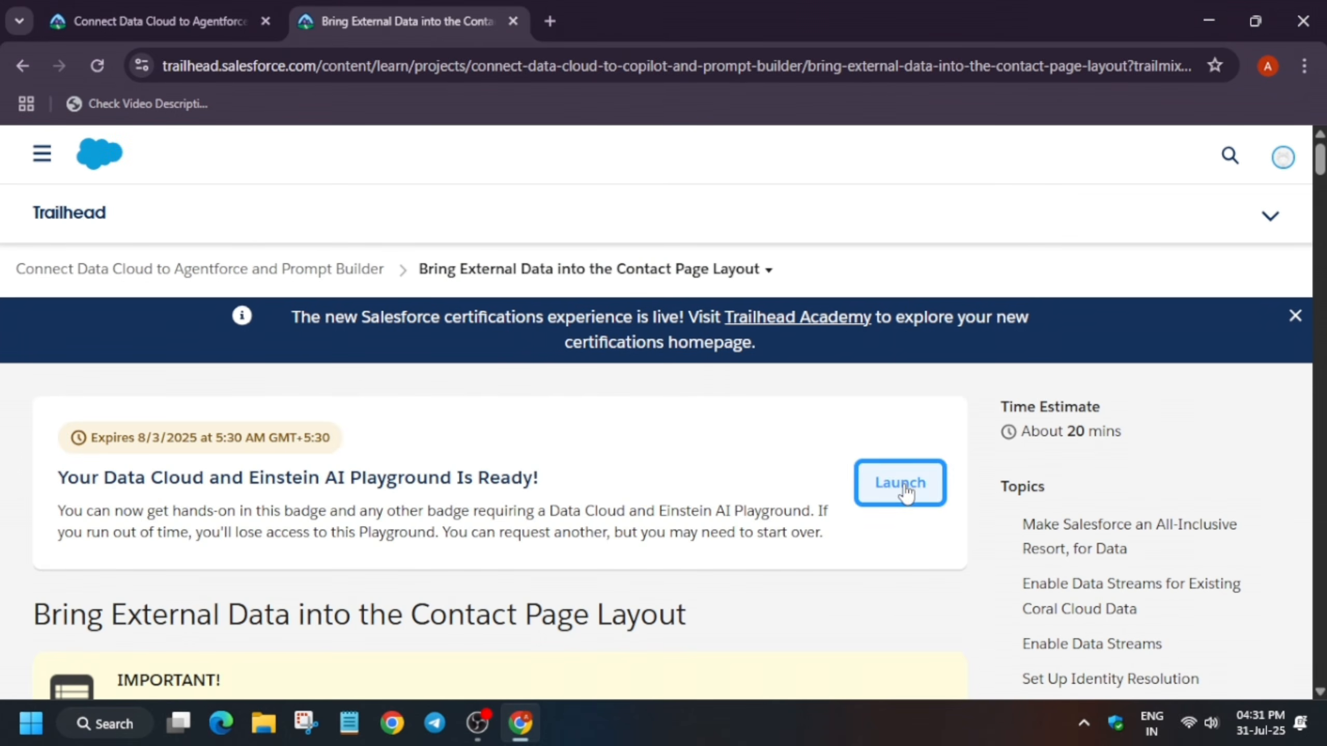
{"action": "left_click", "coordinate": [441, 26]}
{"action": "left_click_drag", "start_coordinate": [87, 439], "coordinate": [304, 439]}
{"action": "left_click", "coordinate": [362, 446]}
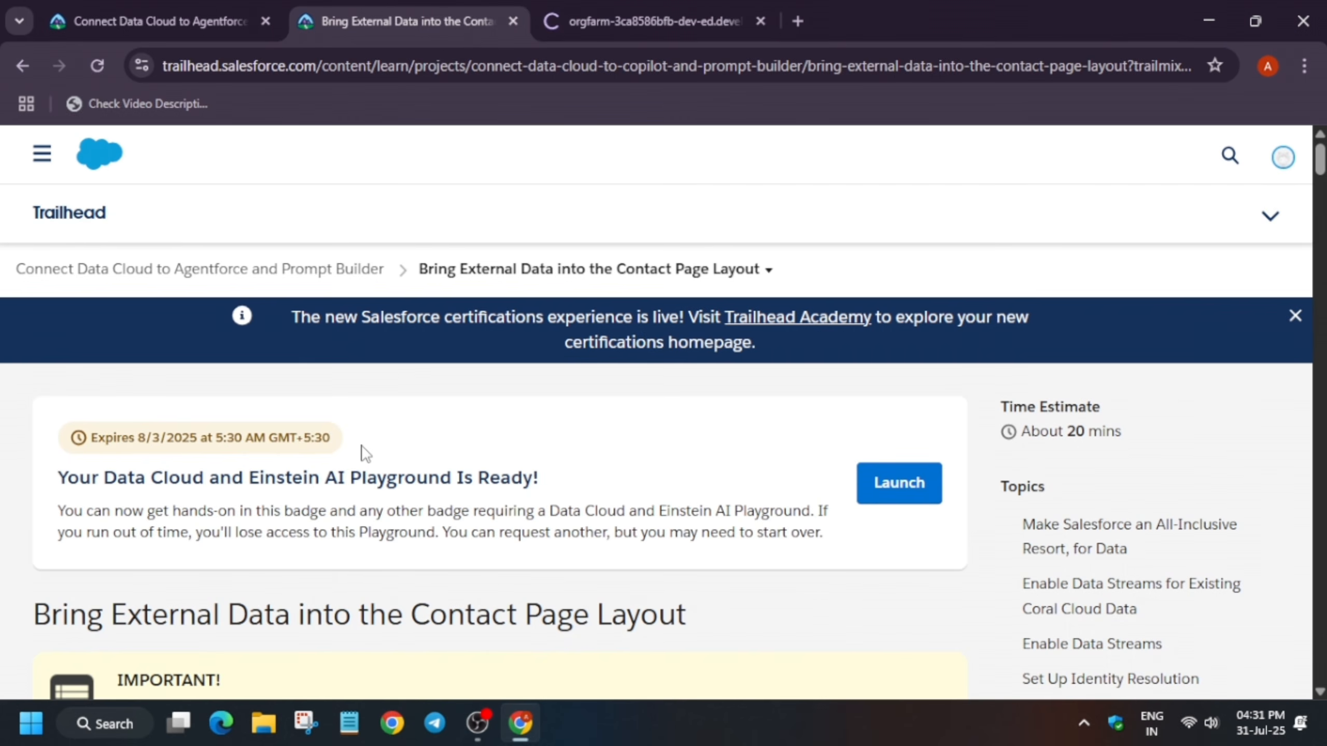
{"action": "left_click", "coordinate": [655, 19]}
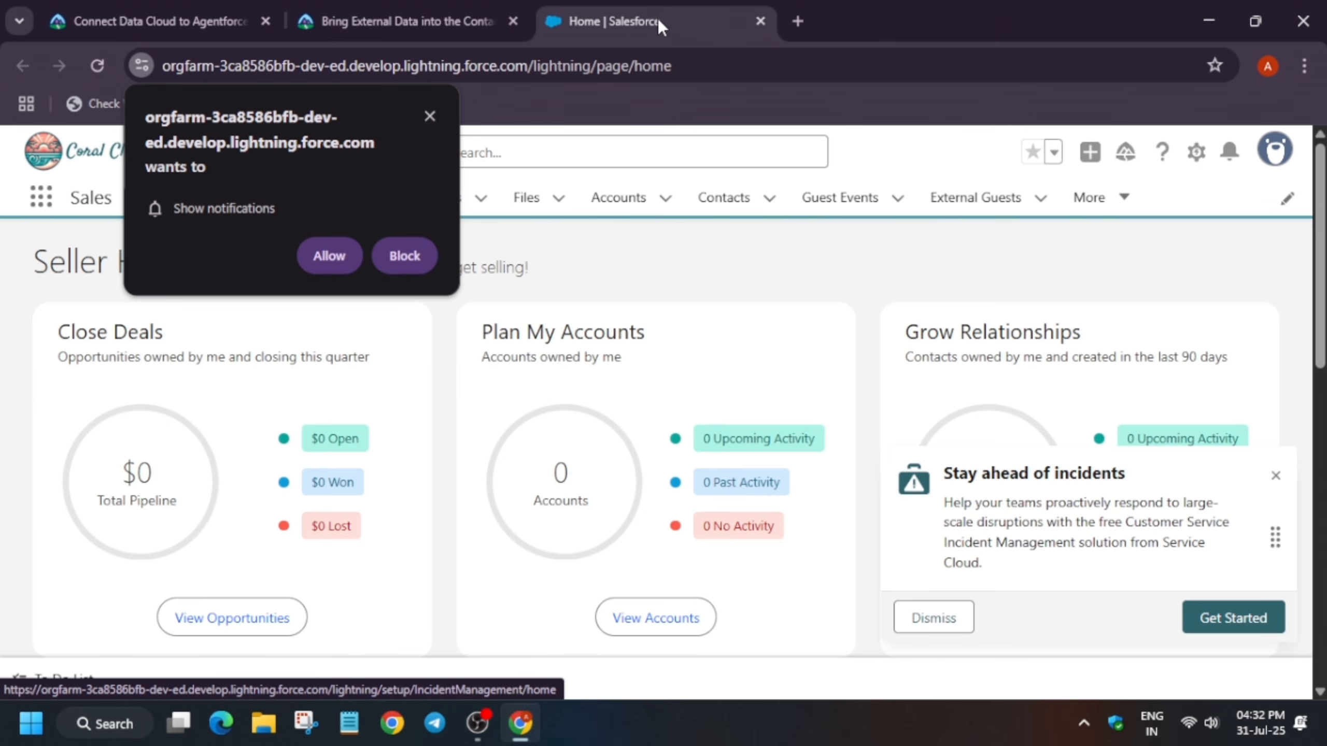
{"action": "left_click", "coordinate": [417, 248]}
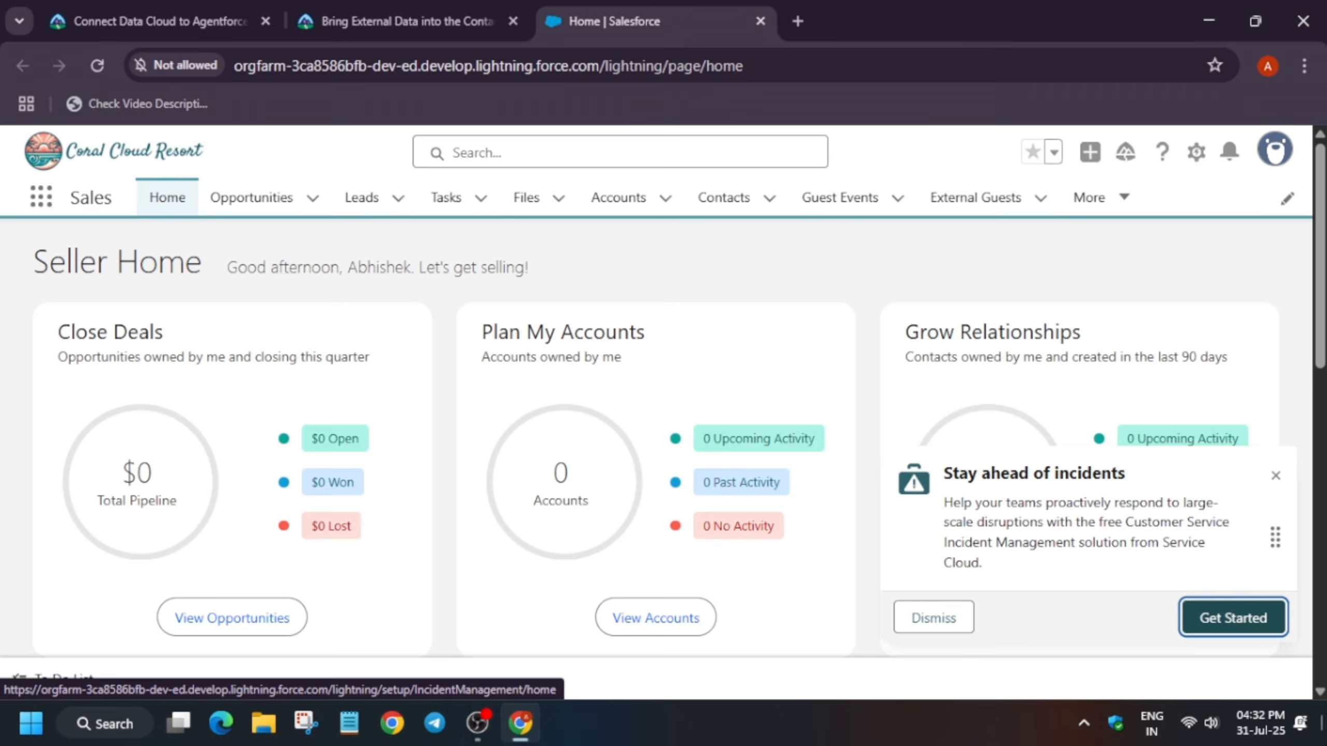
Read through the unit's instructions about enabling data streams for the existing Coral Cloud data
{"action": "left_click", "coordinate": [384, 10]}
{"action": "scroll", "coordinate": [698, 502], "scroll_direction": "down", "scroll_amount": 10}
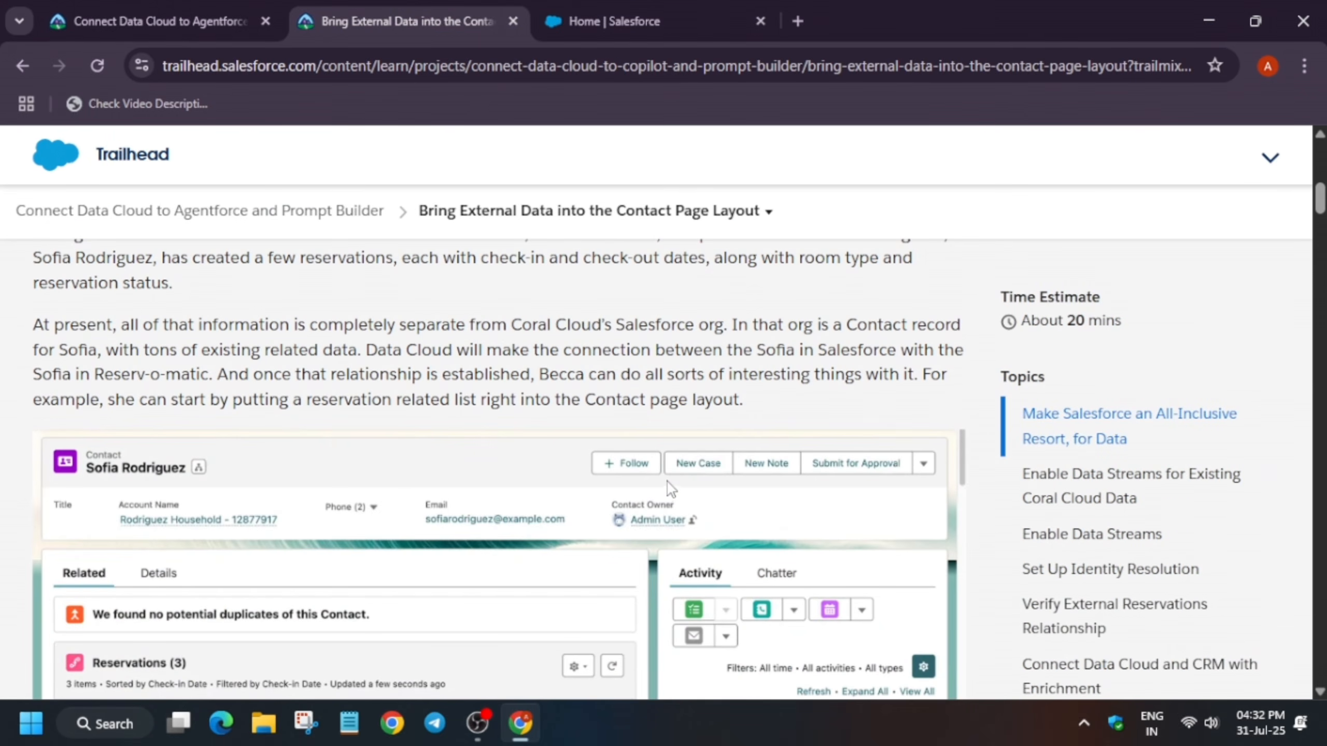
{"action": "scroll", "coordinate": [667, 483], "scroll_direction": "down", "scroll_amount": 12}
{"action": "scroll", "coordinate": [715, 476], "scroll_direction": "down", "scroll_amount": 10}
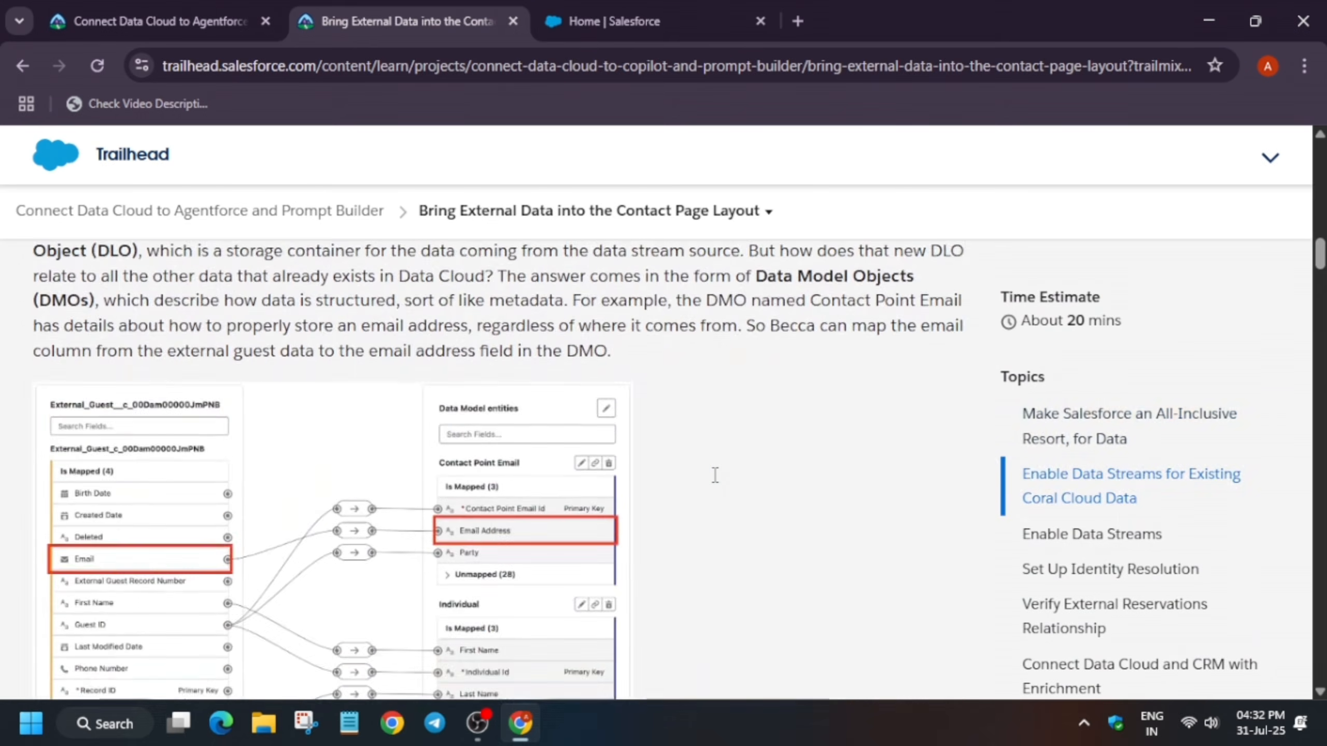
{"action": "scroll", "coordinate": [715, 474], "scroll_direction": "up", "scroll_amount": 5}
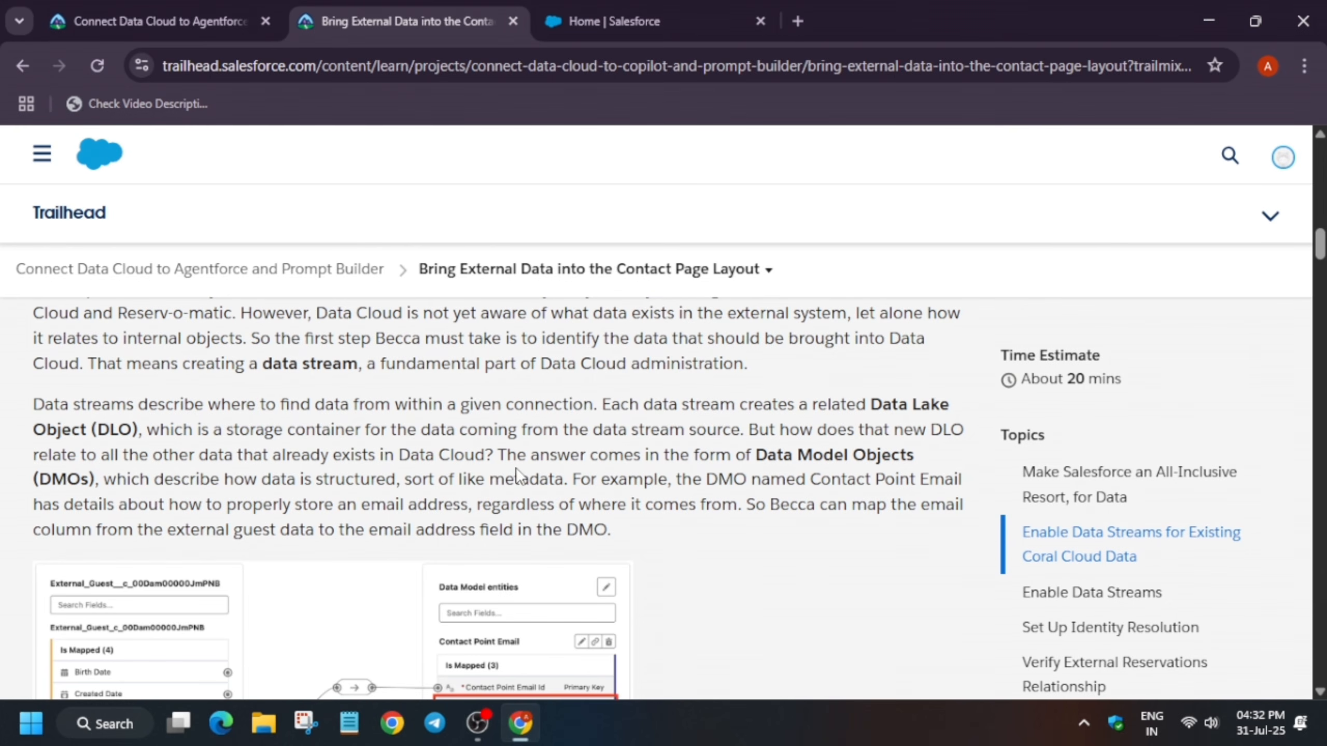
Open the Data Cloud app from the App Launcher in the playground org
{"action": "key", "text": "ctrl+Tab"}
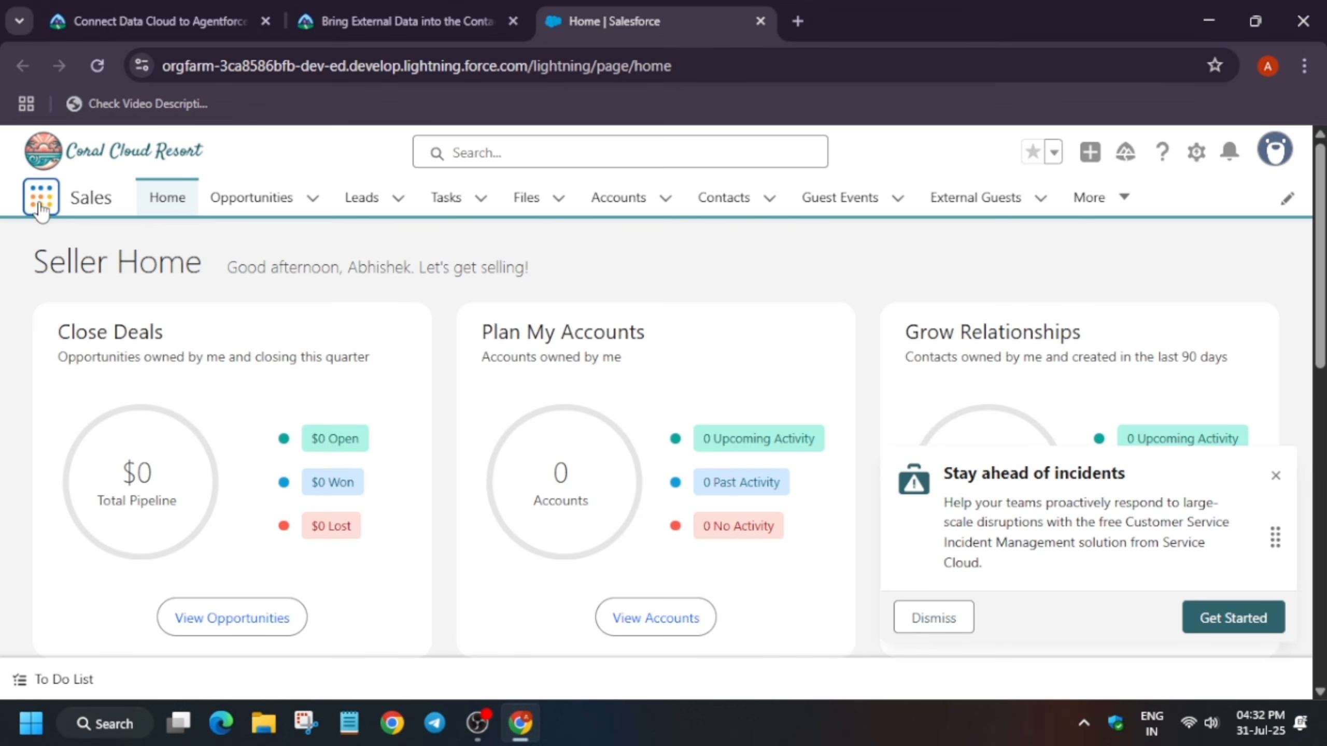
{"action": "left_click", "coordinate": [39, 210]}
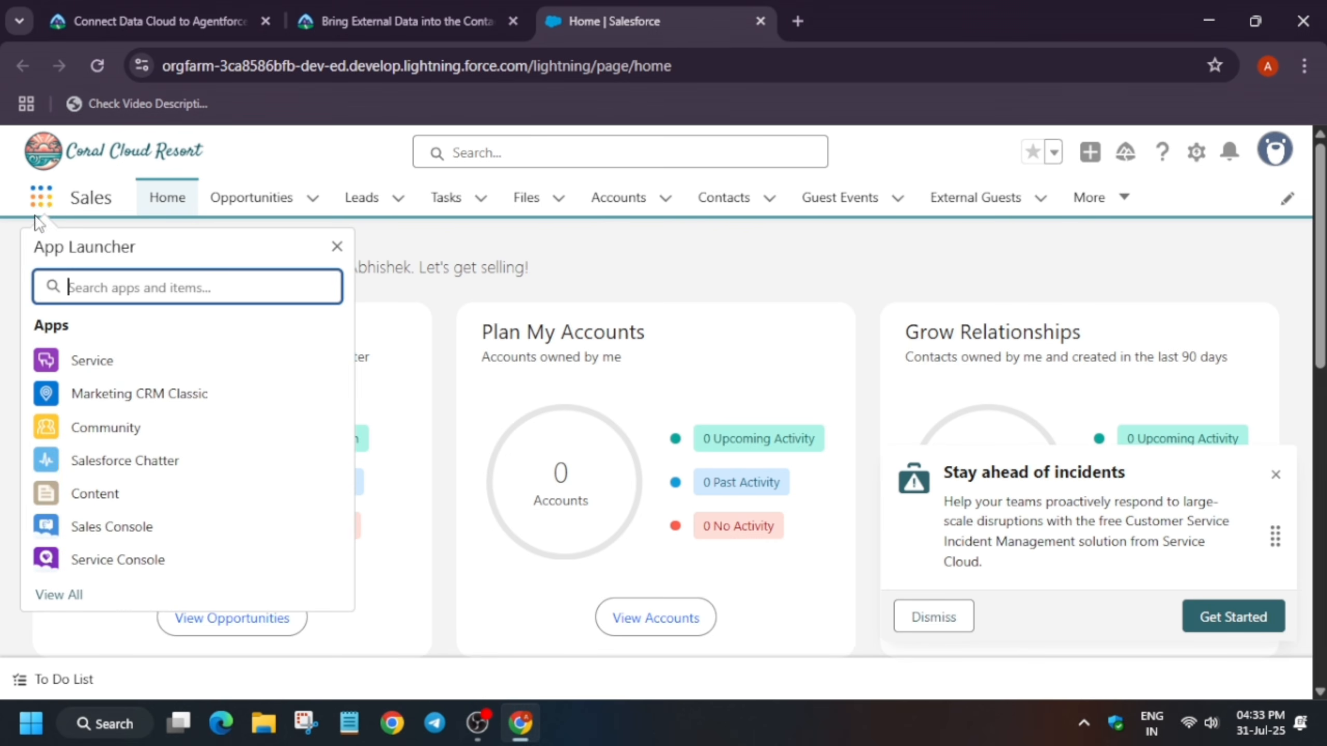
{"action": "type", "text": "datacloud"}
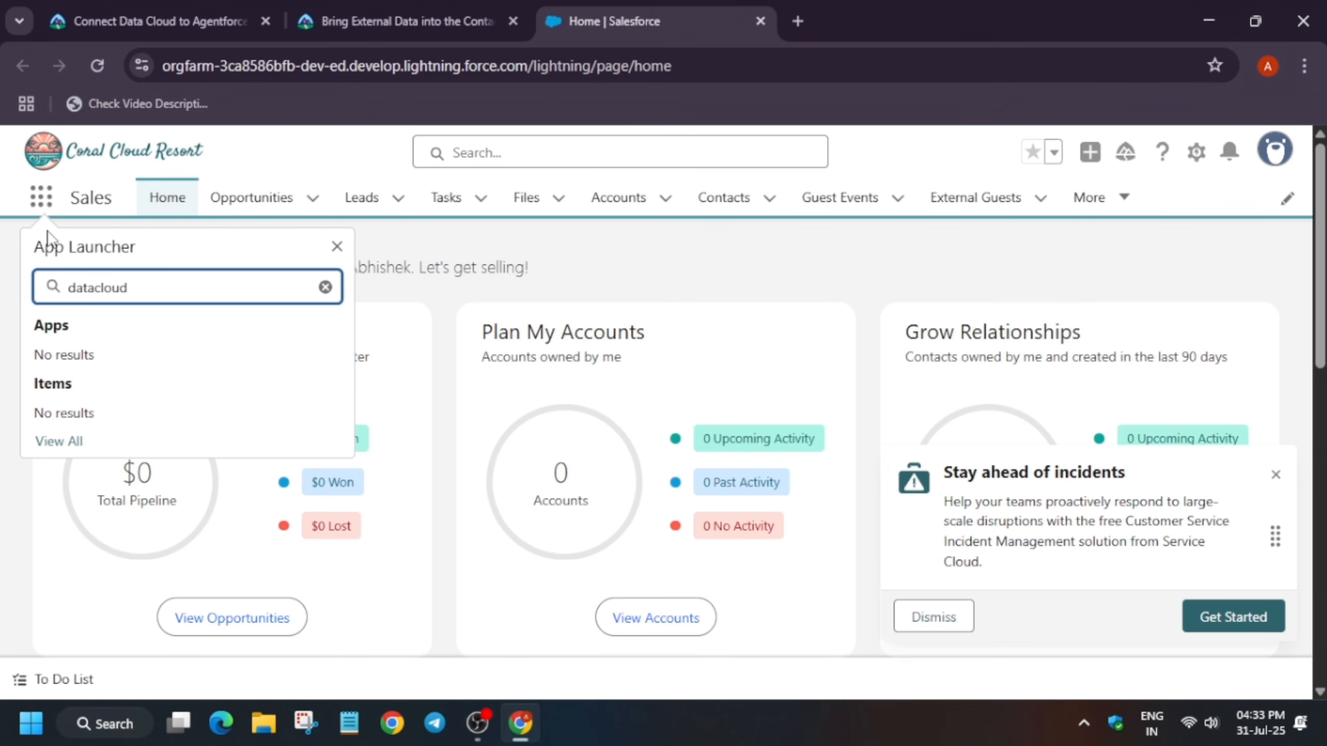
{"action": "left_click", "coordinate": [96, 289]}
{"action": "left_click", "coordinate": [126, 372]}
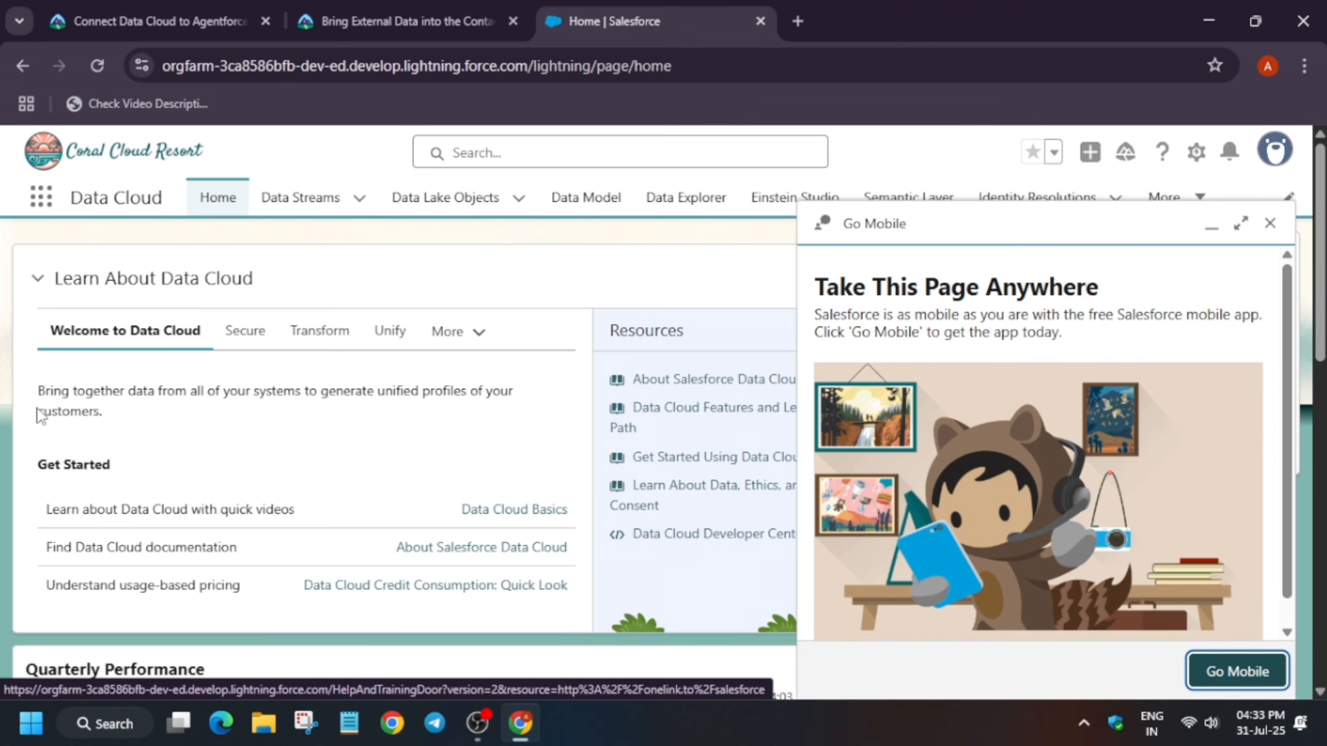
Go to Data Streams, dismiss the Go Mobile pop-up, and start a new data stream
{"action": "left_click", "coordinate": [317, 205]}
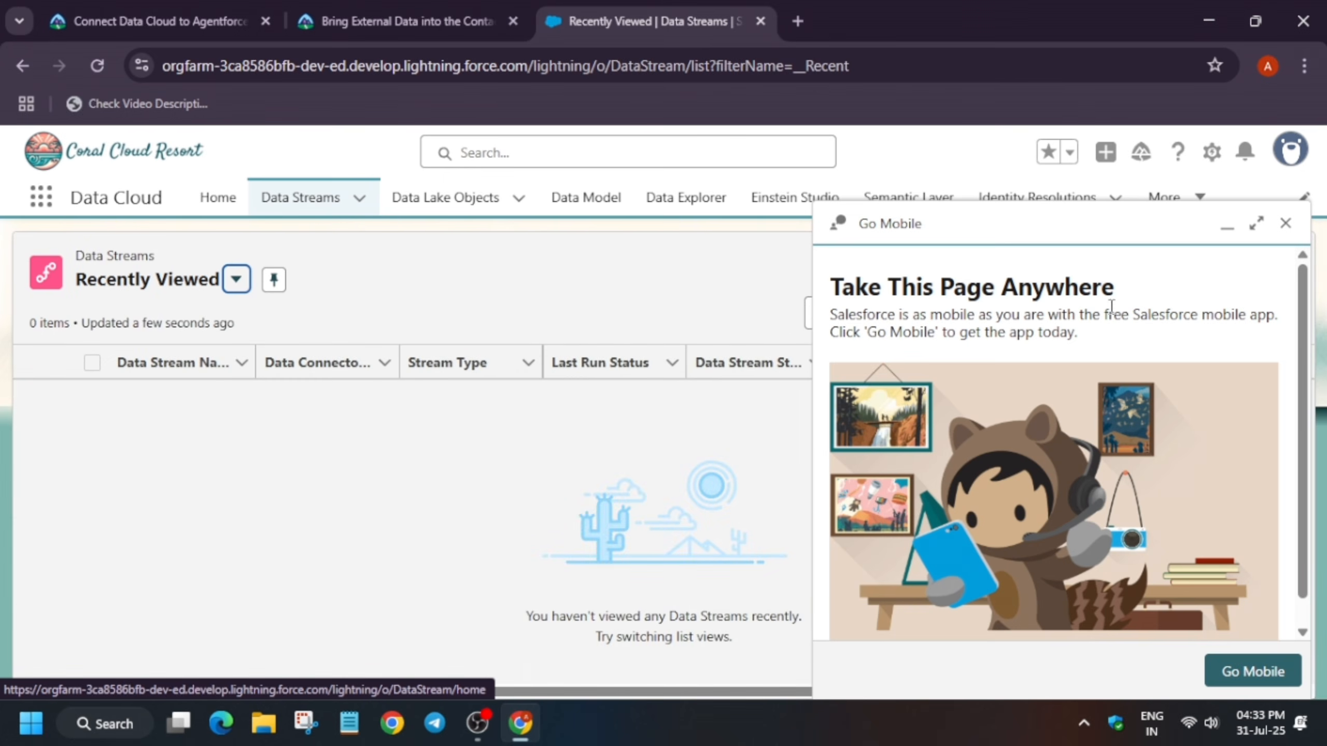
{"action": "left_click", "coordinate": [1285, 223]}
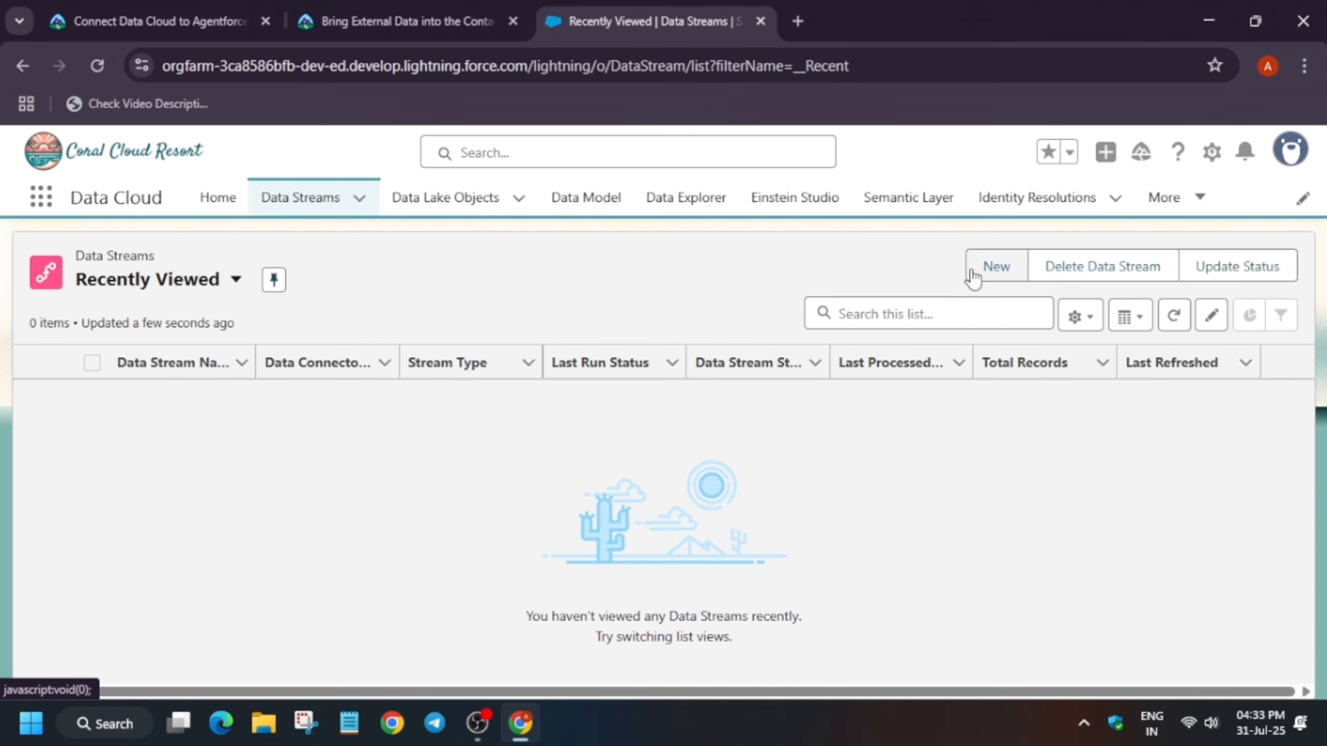
{"action": "left_click", "coordinate": [1005, 277]}
{"action": "left_click", "coordinate": [1005, 279]}
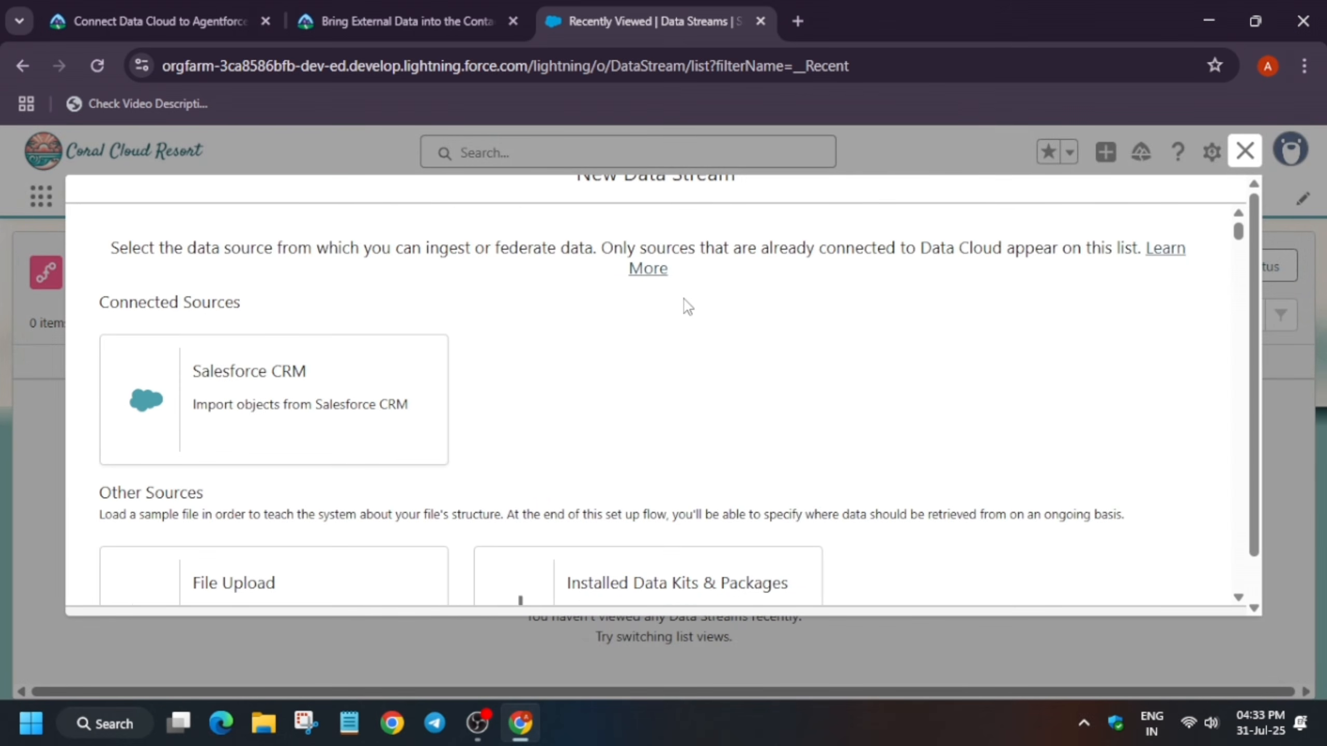
Choose Salesforce CRM as the data source and continue to the next page
{"action": "left_click", "coordinate": [224, 444]}
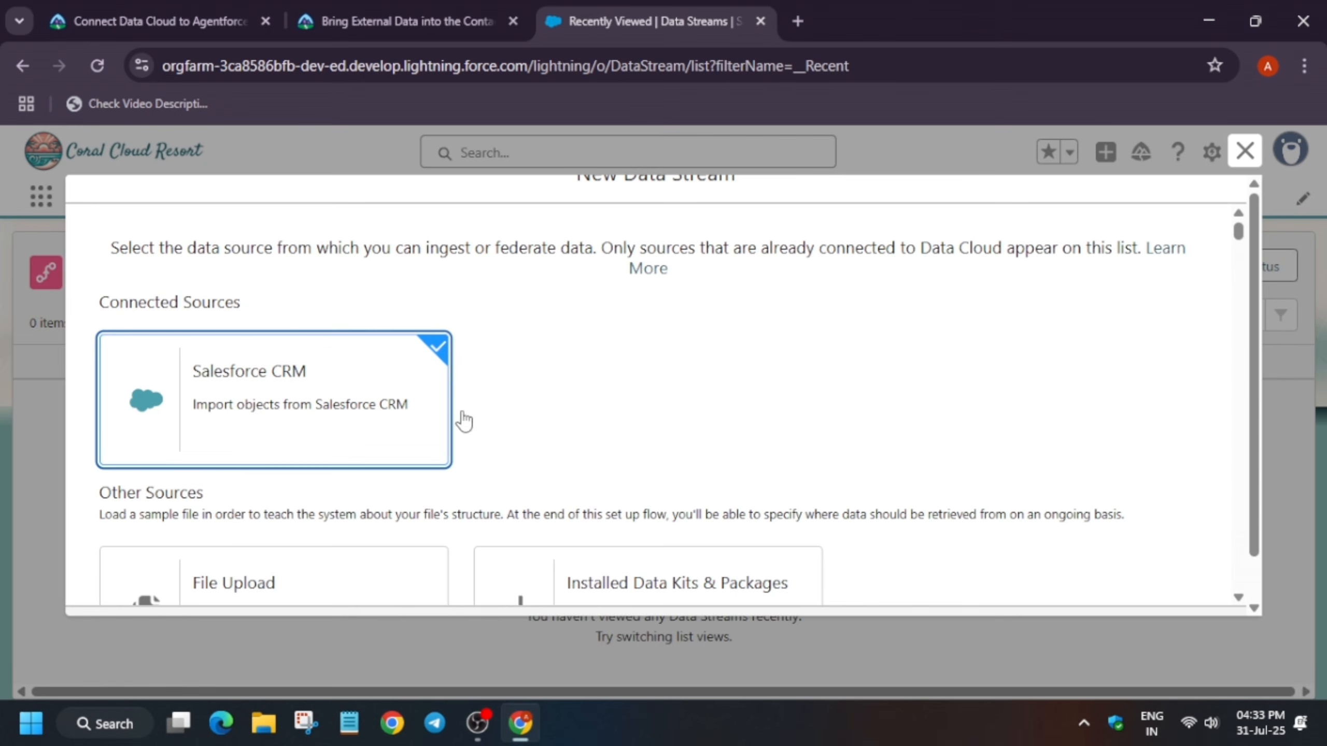
{"action": "scroll", "coordinate": [610, 418], "scroll_direction": "down", "scroll_amount": 20}
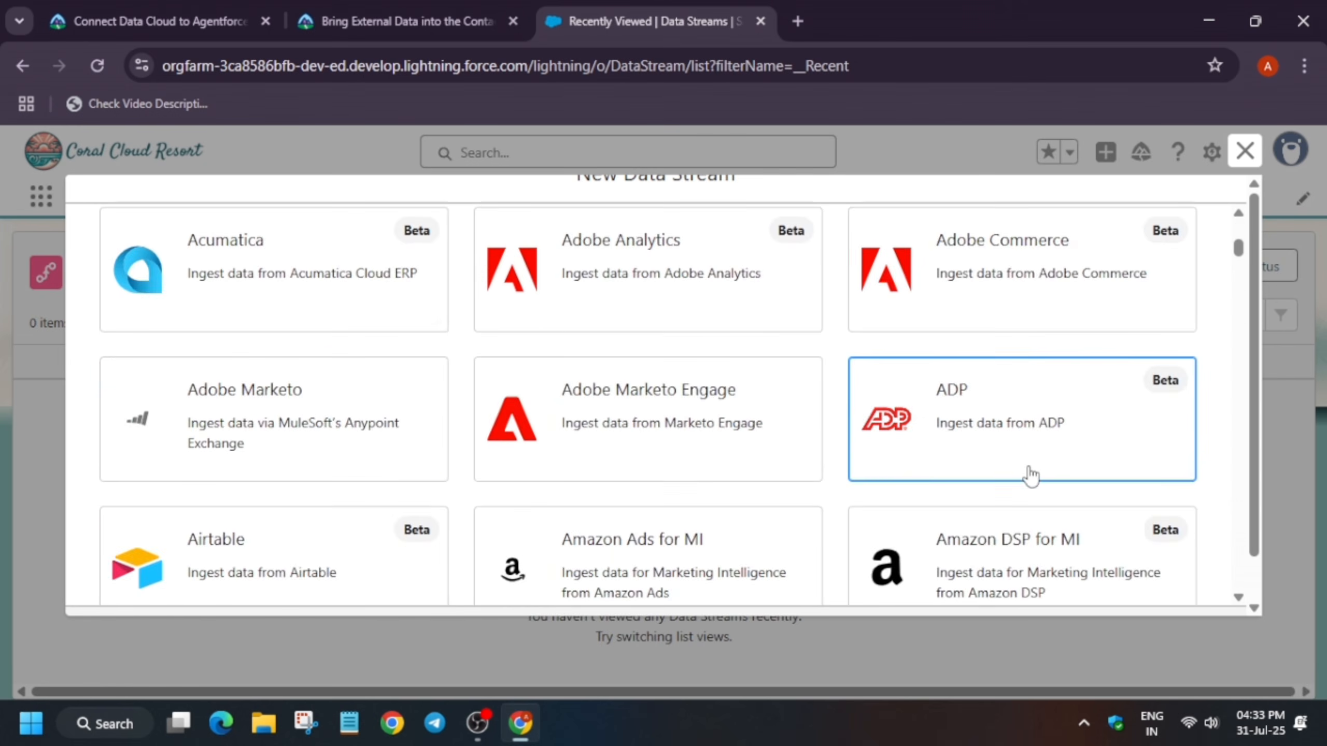
{"action": "scroll", "coordinate": [864, 514], "scroll_direction": "down", "scroll_amount": 20}
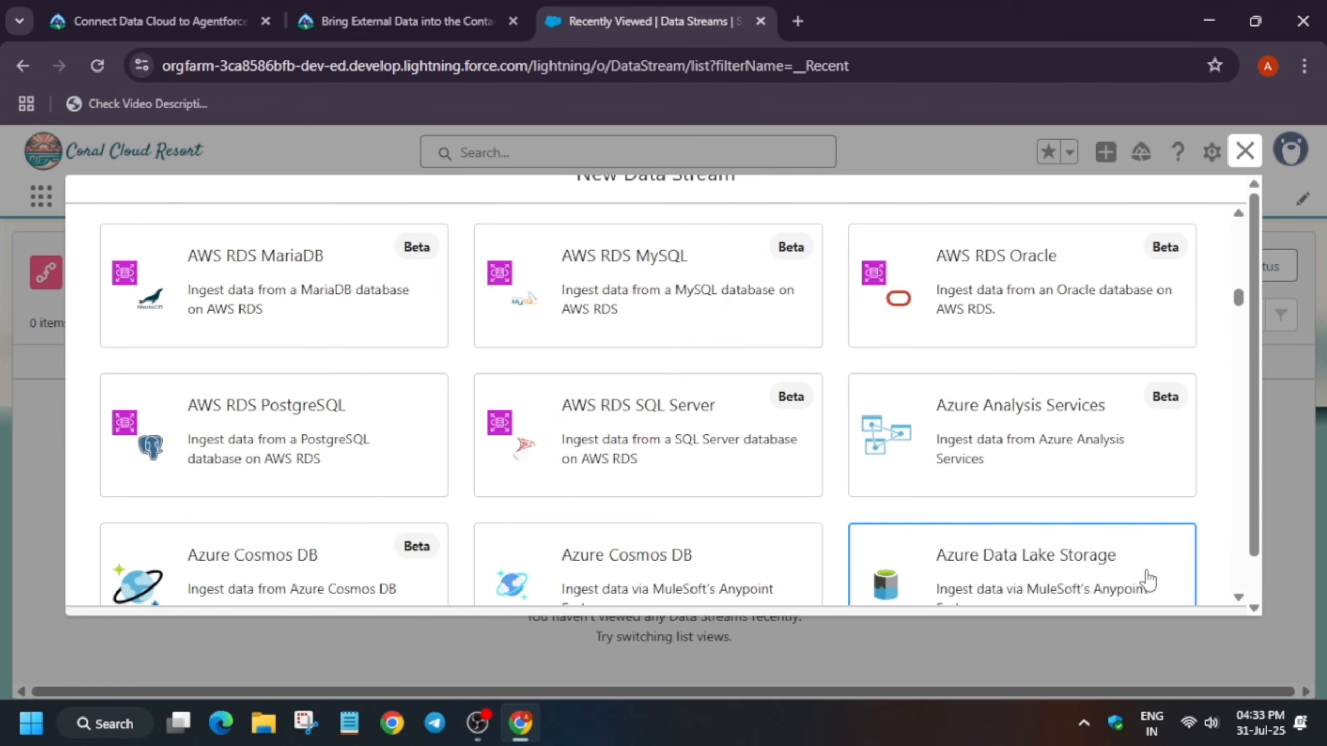
{"action": "scroll", "coordinate": [1244, 583], "scroll_direction": "down", "scroll_amount": 8}
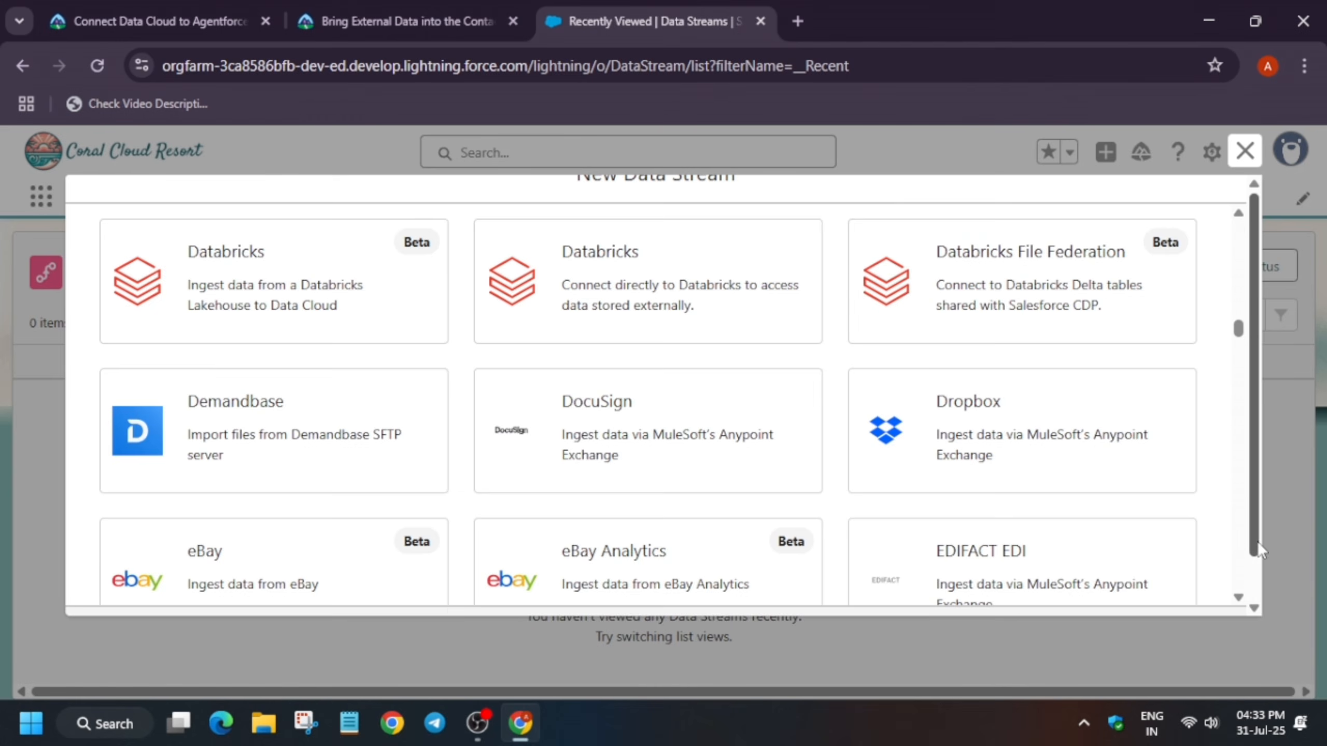
{"action": "left_click_drag", "start_coordinate": [1257, 541], "coordinate": [1261, 593]}
{"action": "left_click", "coordinate": [1180, 589]}
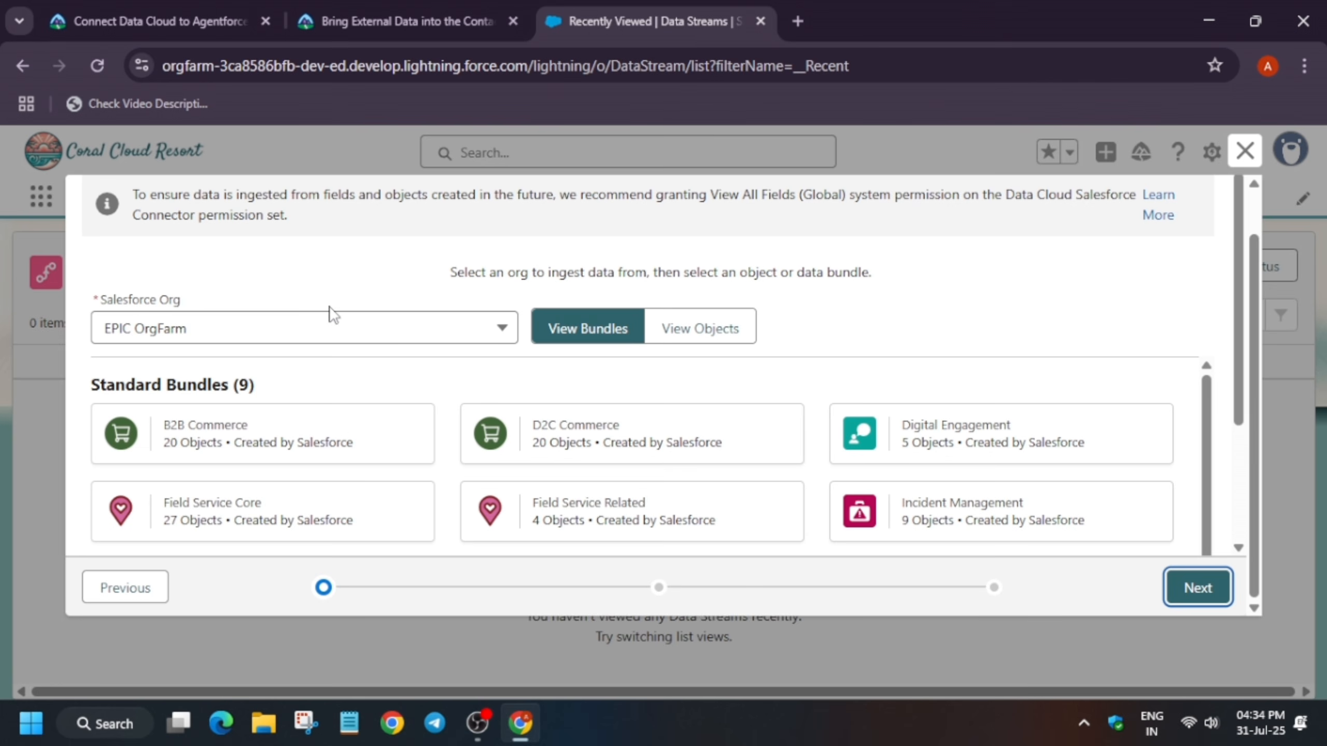
Select the AIPlusData custom bundle from the EPIC OrgFarm org and continue
{"action": "scroll", "coordinate": [408, 365], "scroll_direction": "down", "scroll_amount": 4}
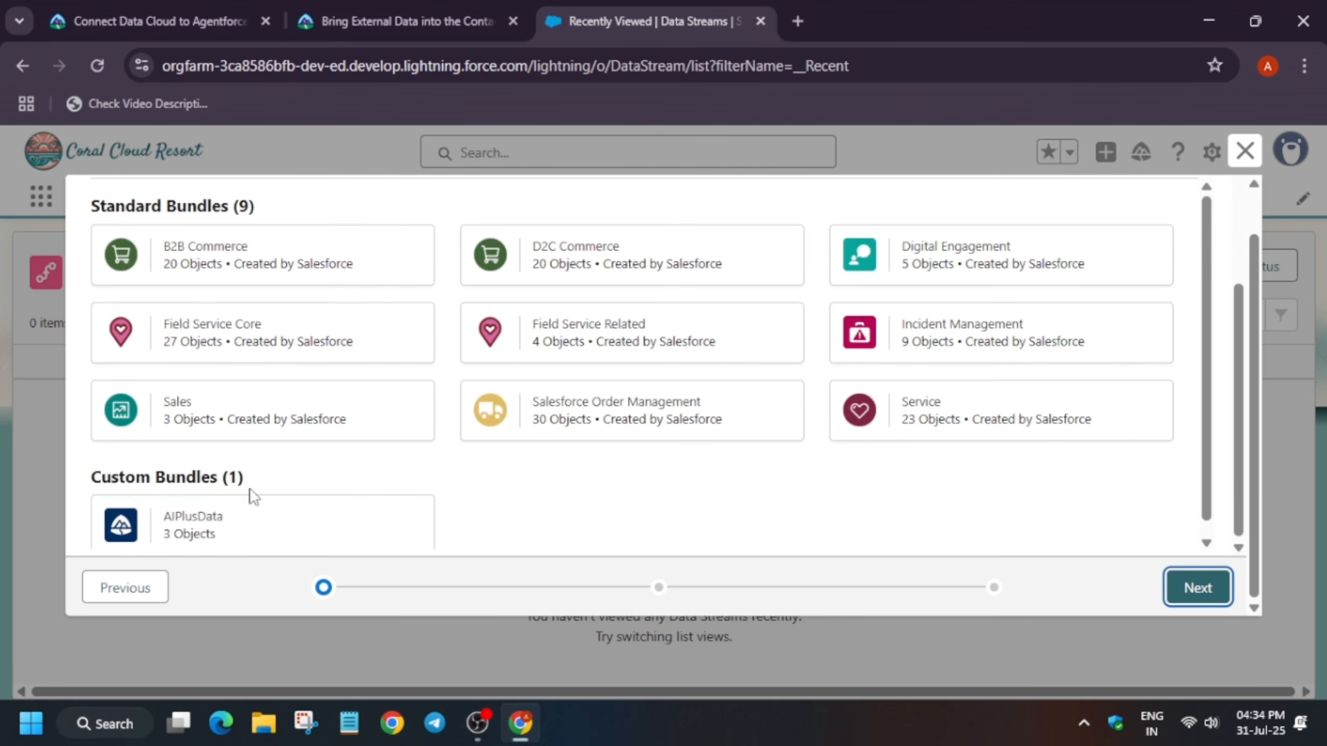
{"action": "left_click", "coordinate": [217, 531]}
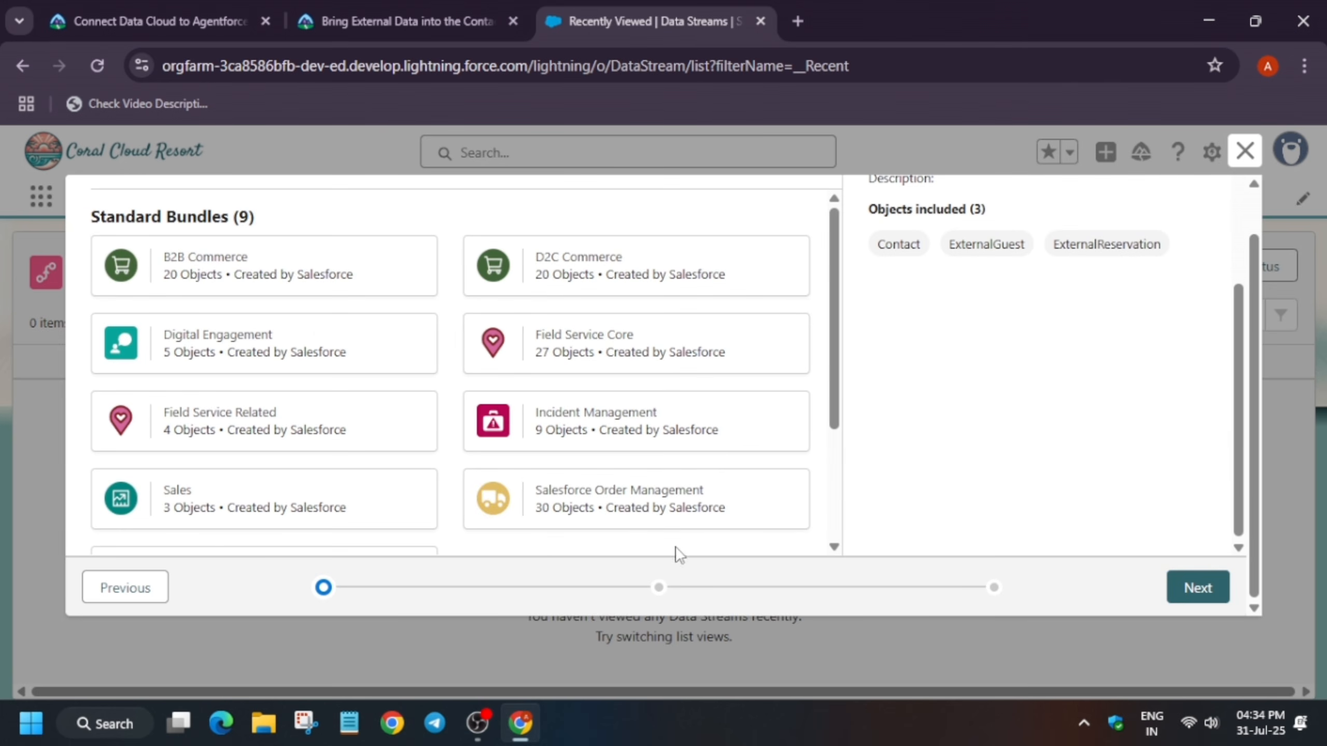
{"action": "scroll", "coordinate": [341, 542], "scroll_direction": "down", "scroll_amount": 3}
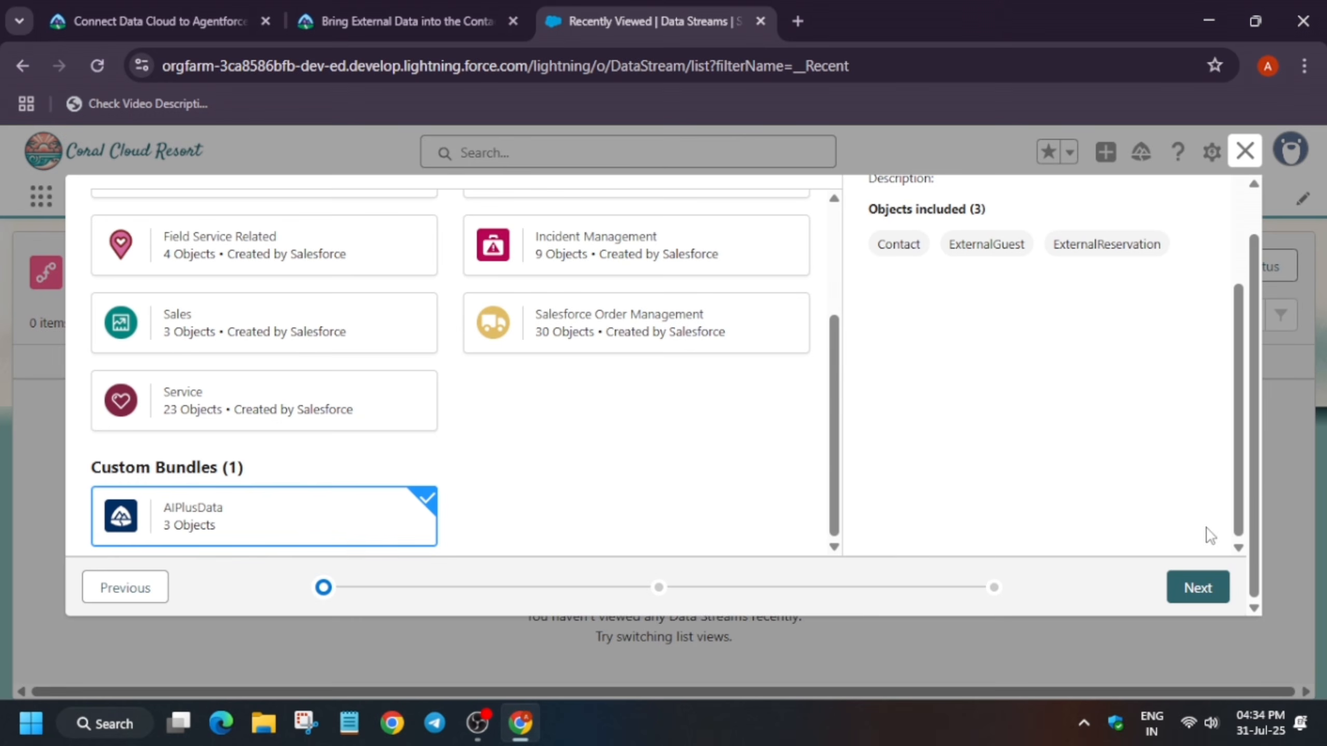
{"action": "left_click", "coordinate": [1198, 588]}
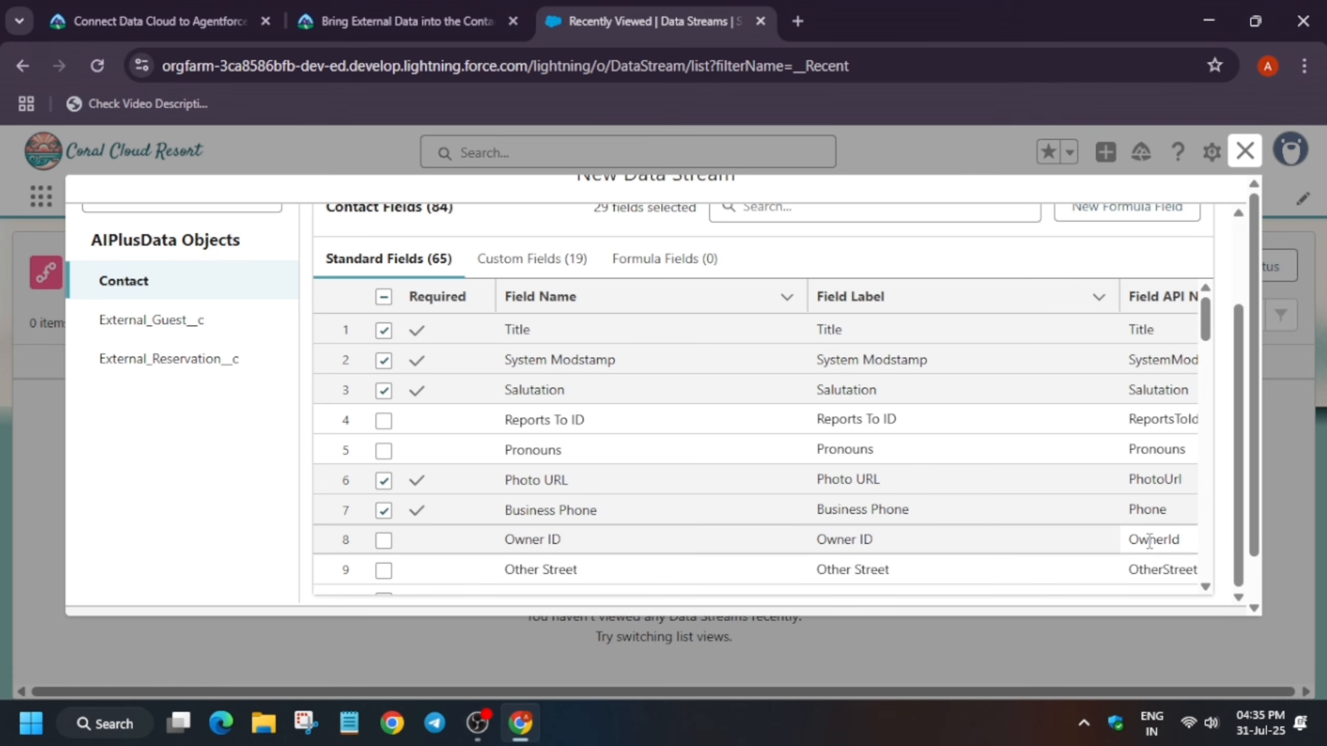
Review the selected Contact fields and continue with the default field selection
{"action": "scroll", "coordinate": [1149, 541], "scroll_direction": "down", "scroll_amount": 10}
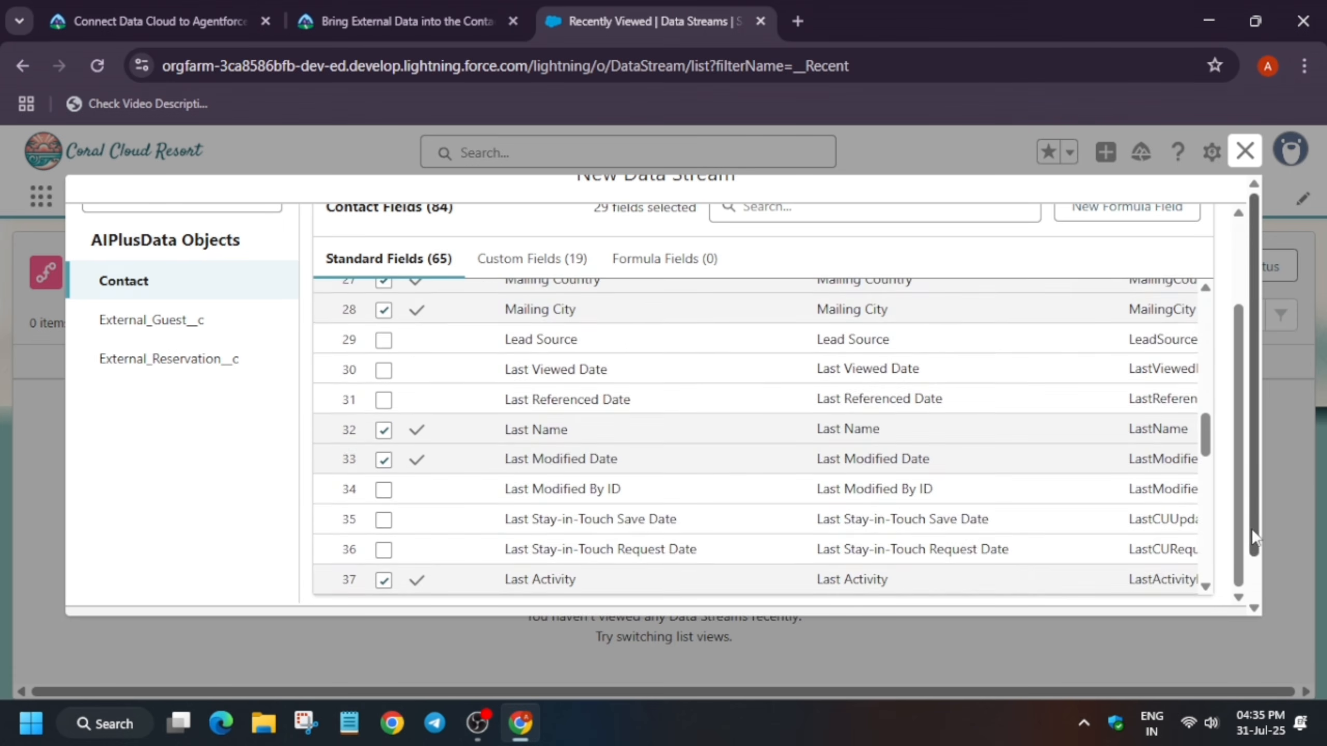
{"action": "scroll", "coordinate": [1251, 529], "scroll_direction": "down", "scroll_amount": 2}
{"action": "left_click", "coordinate": [1200, 588]}
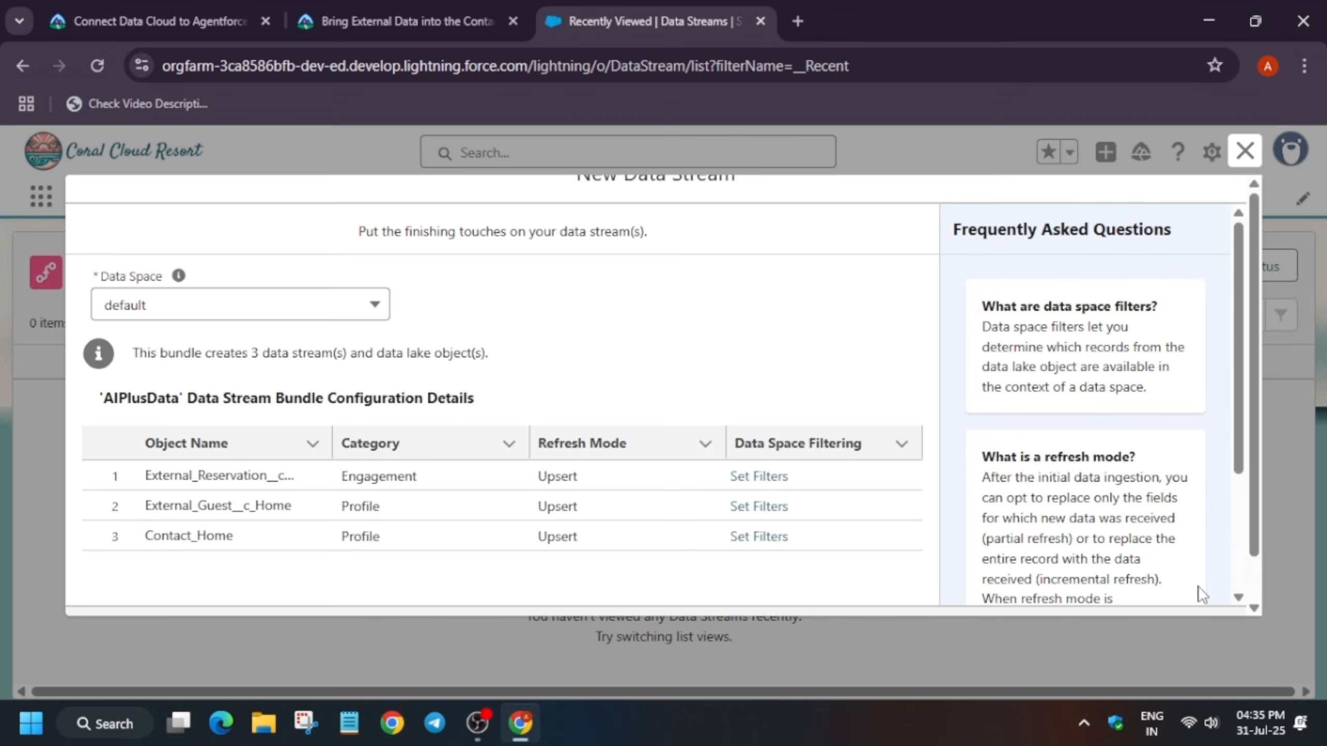
Deploy the AIPlusData bundle's three data streams in the default data space
{"action": "scroll", "coordinate": [1168, 588], "scroll_direction": "down", "scroll_amount": 3}
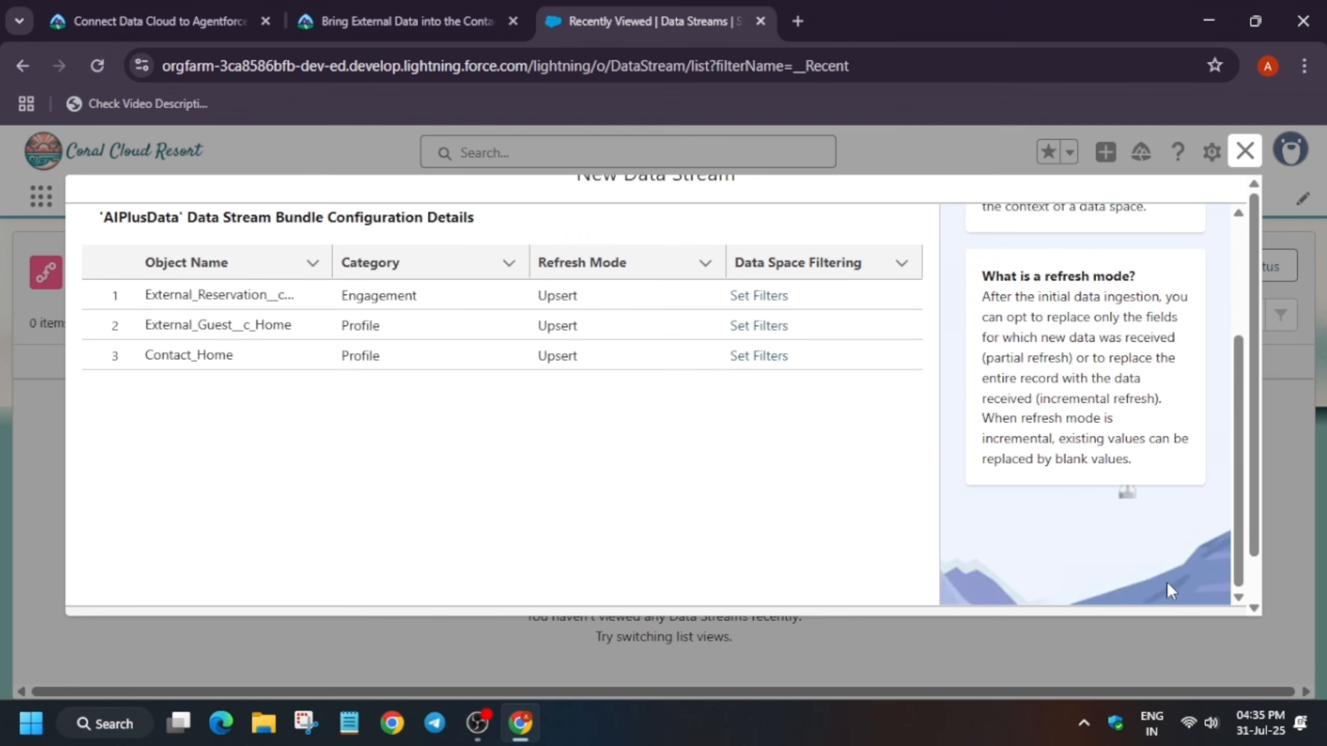
{"action": "scroll", "coordinate": [1268, 572], "scroll_direction": "down", "scroll_amount": 1}
{"action": "left_click", "coordinate": [1196, 584]}
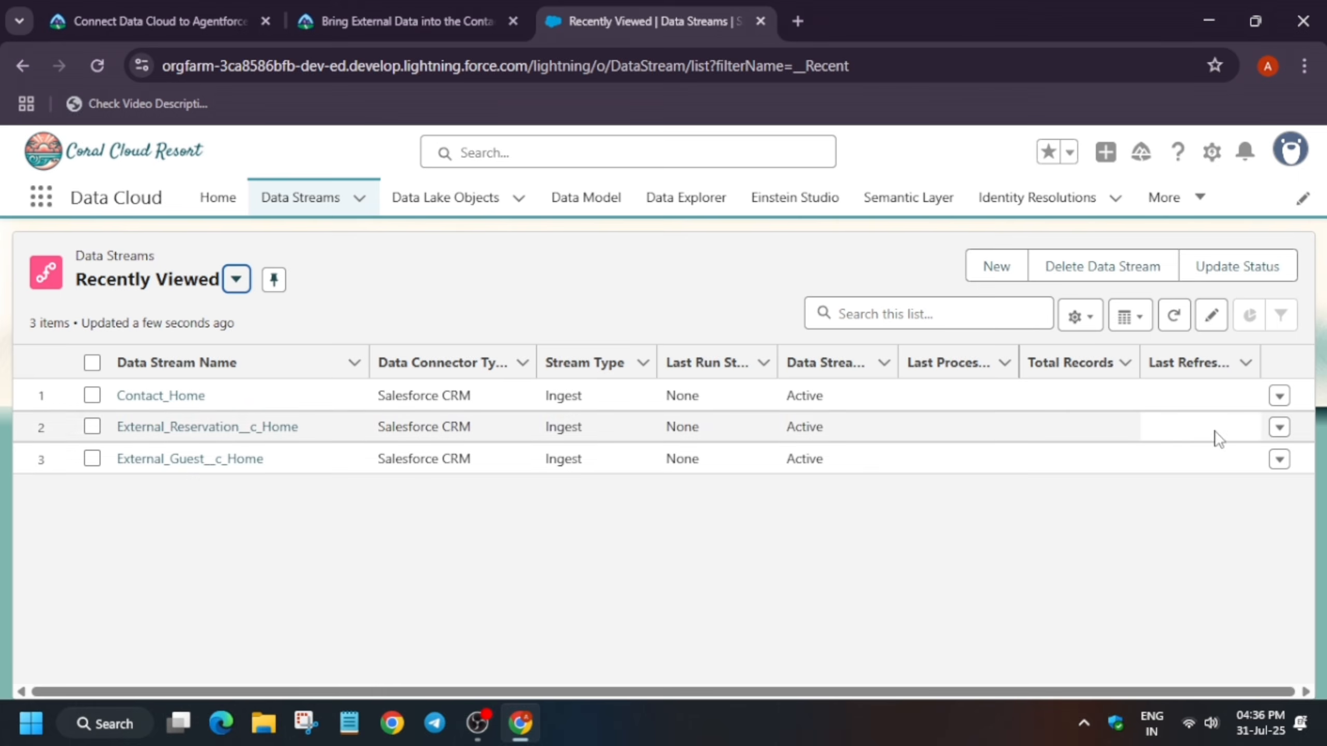
Select all three data streams and update their status
{"action": "left_click", "coordinate": [1181, 323]}
{"action": "left_click", "coordinate": [1182, 315]}
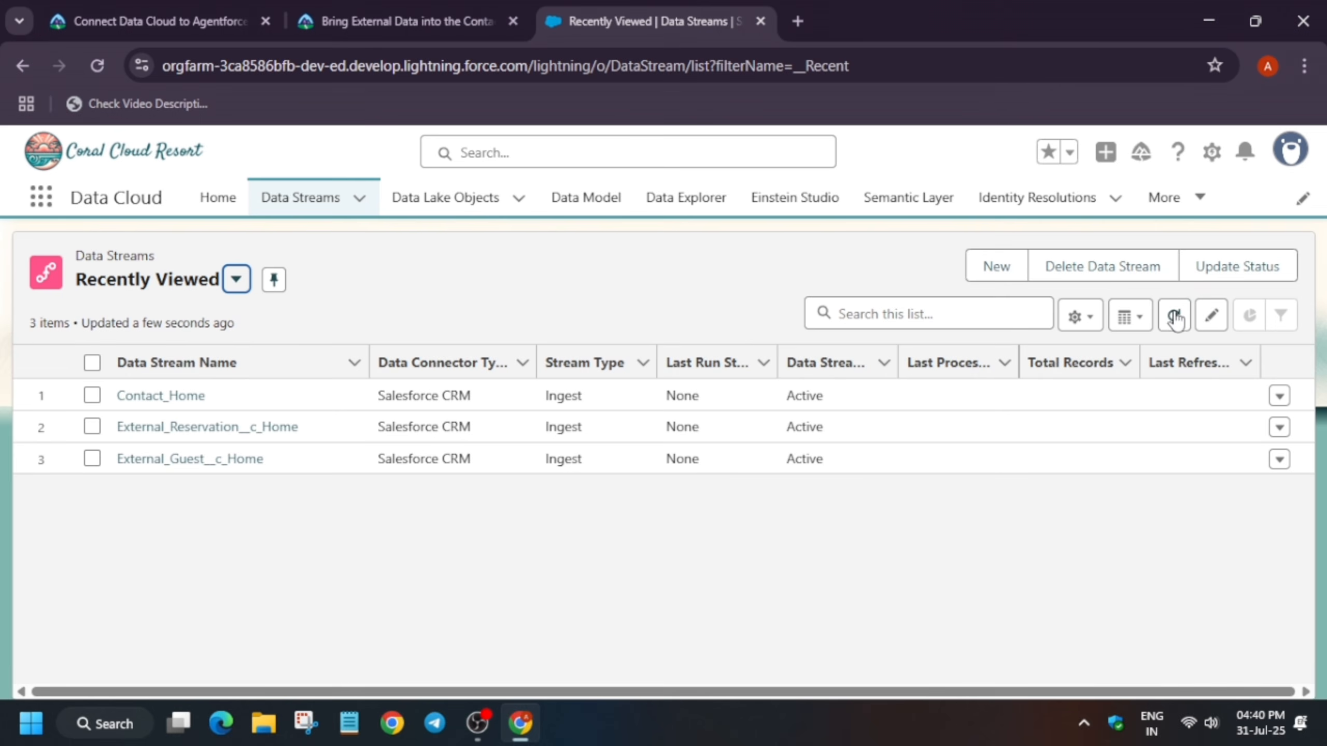
{"action": "left_click", "coordinate": [92, 362]}
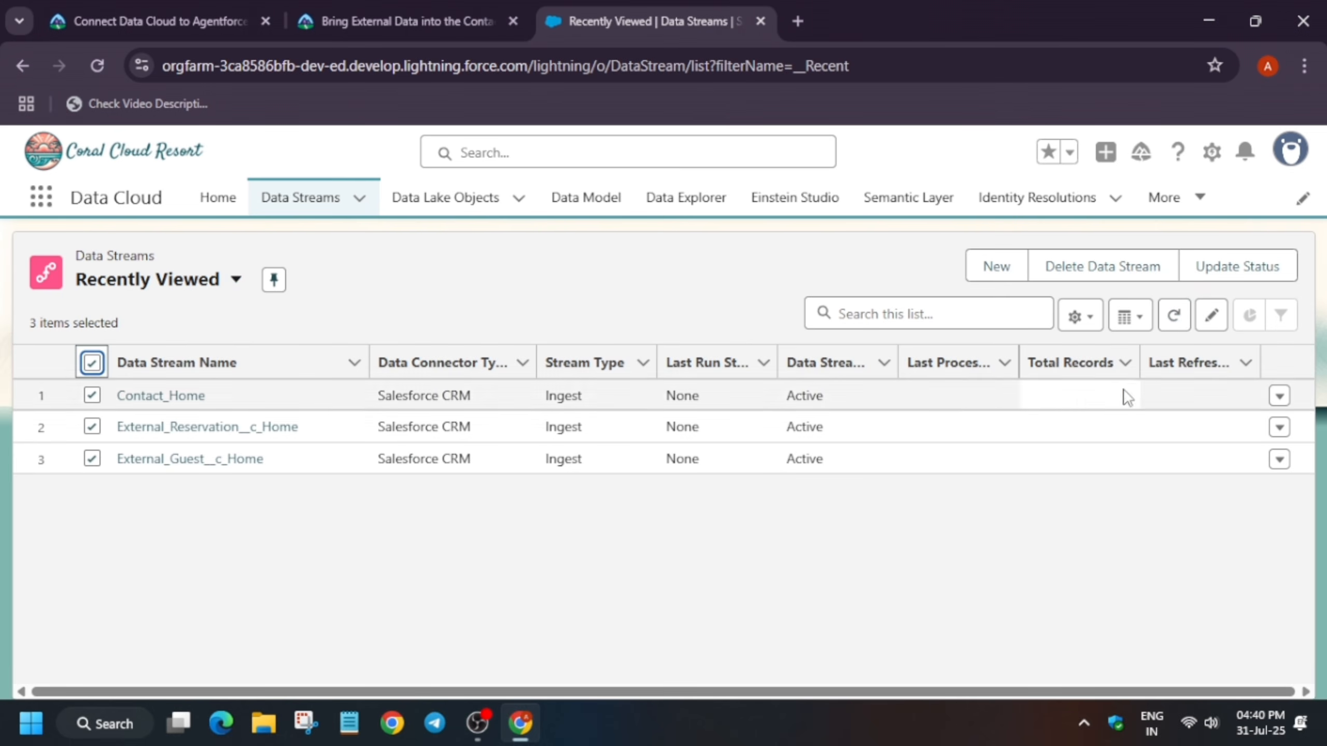
{"action": "left_click", "coordinate": [1259, 264]}
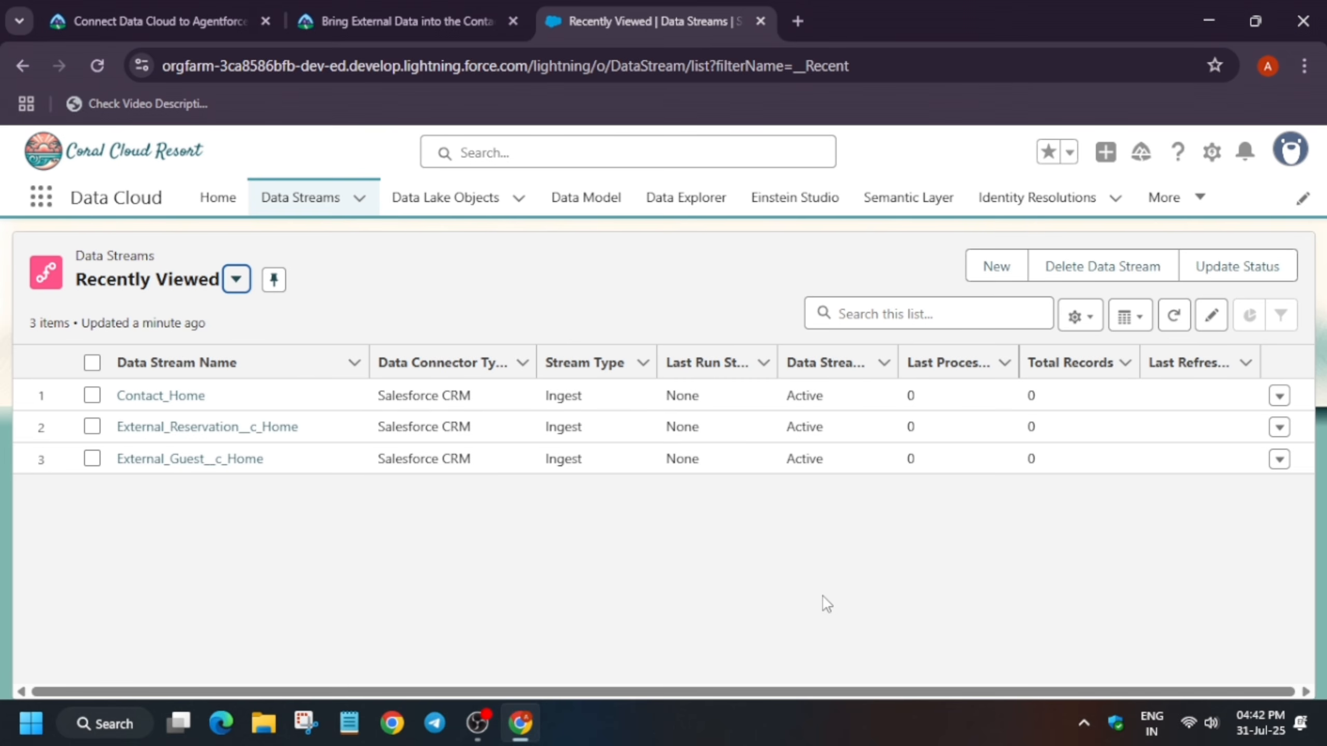
Refresh the data stream list to check the ingestion progress
{"action": "left_click", "coordinate": [1174, 316]}
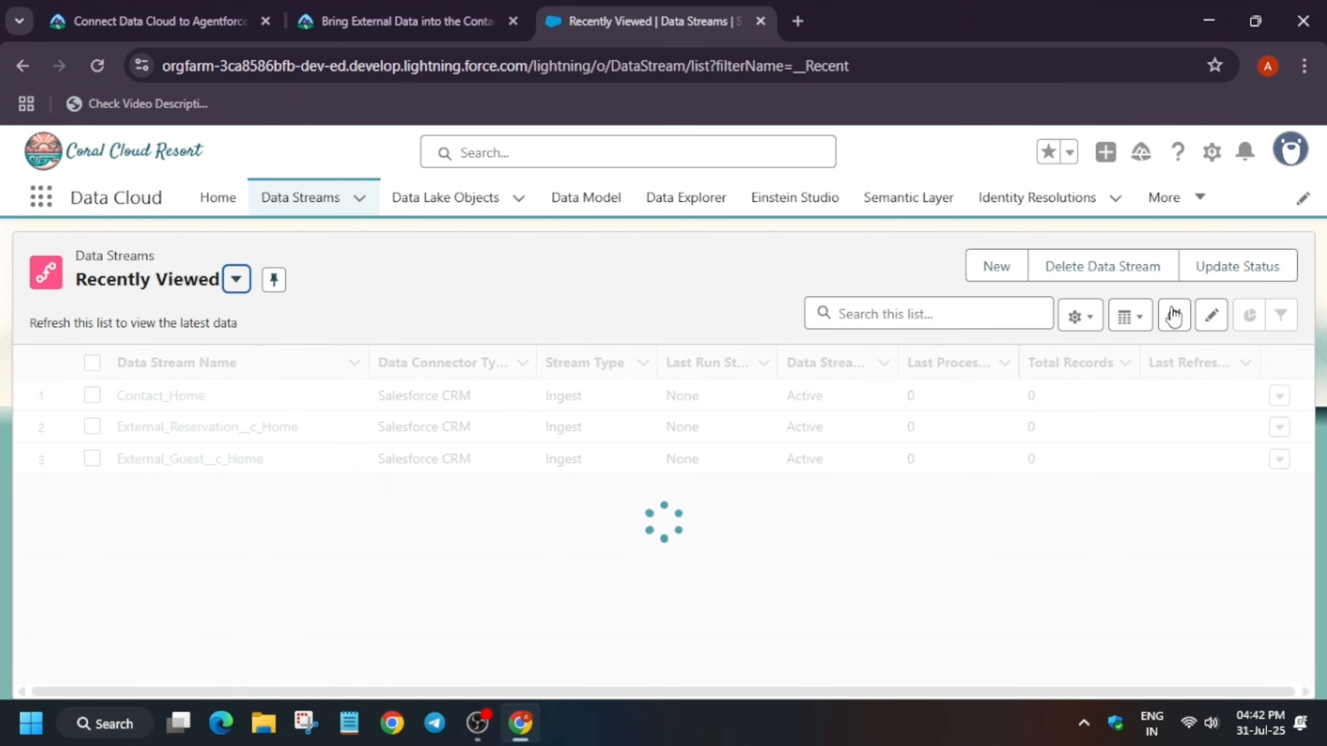
{"action": "left_click", "coordinate": [1174, 315]}
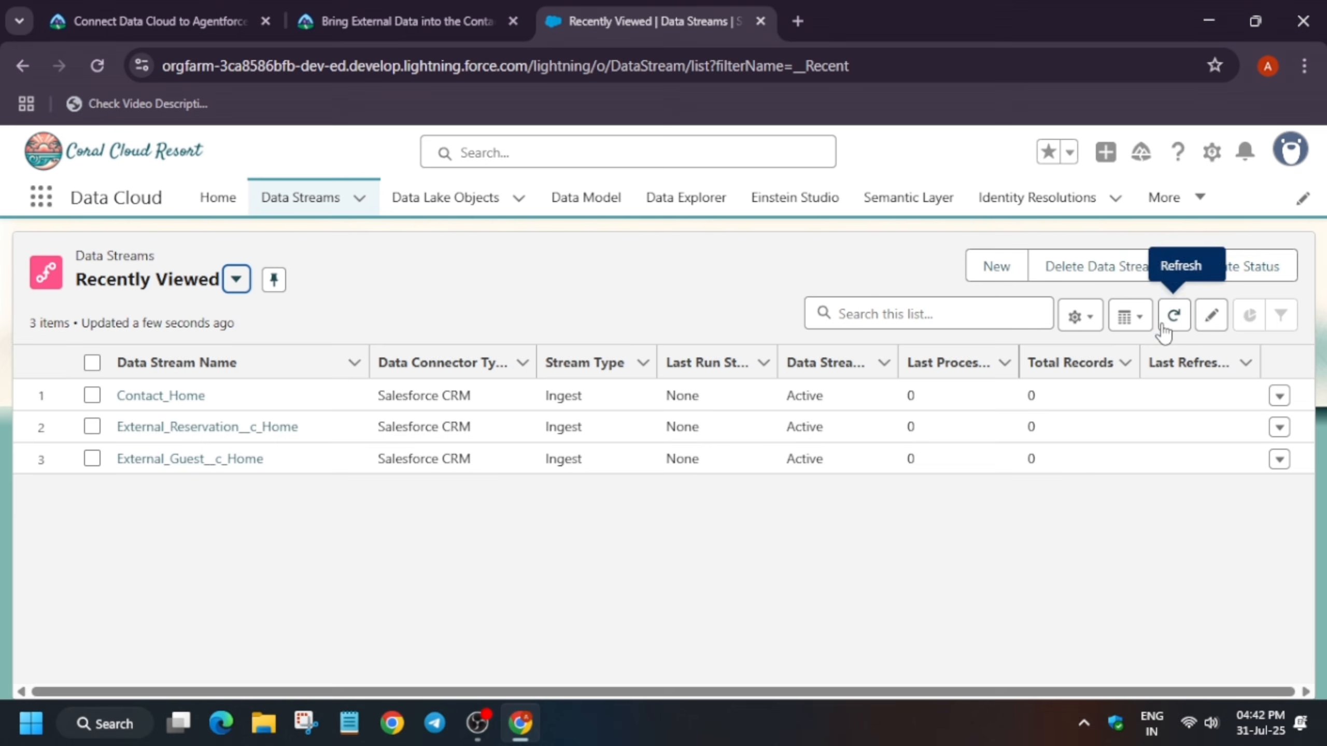
{"action": "left_click", "coordinate": [1173, 319]}
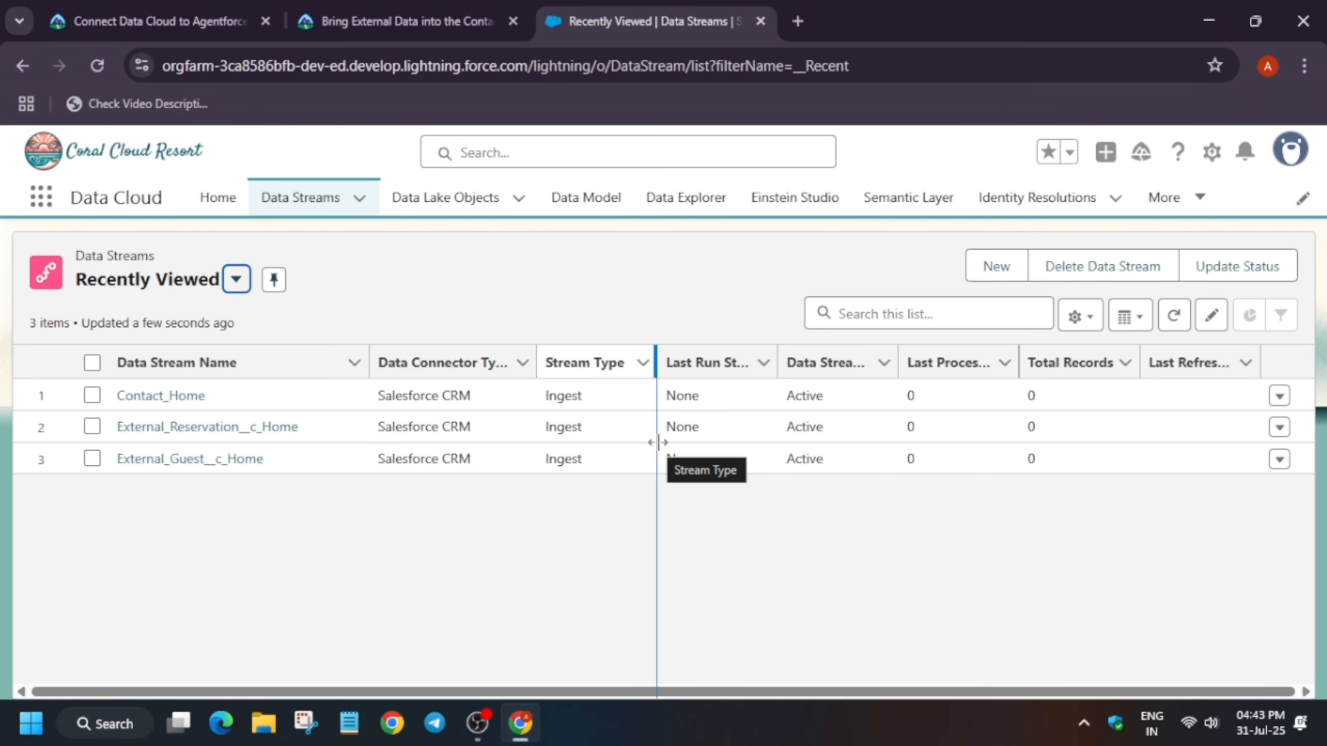
Refresh the data stream list, then select all three data streams and run Update Status on them
{"action": "left_click", "coordinate": [1186, 316]}
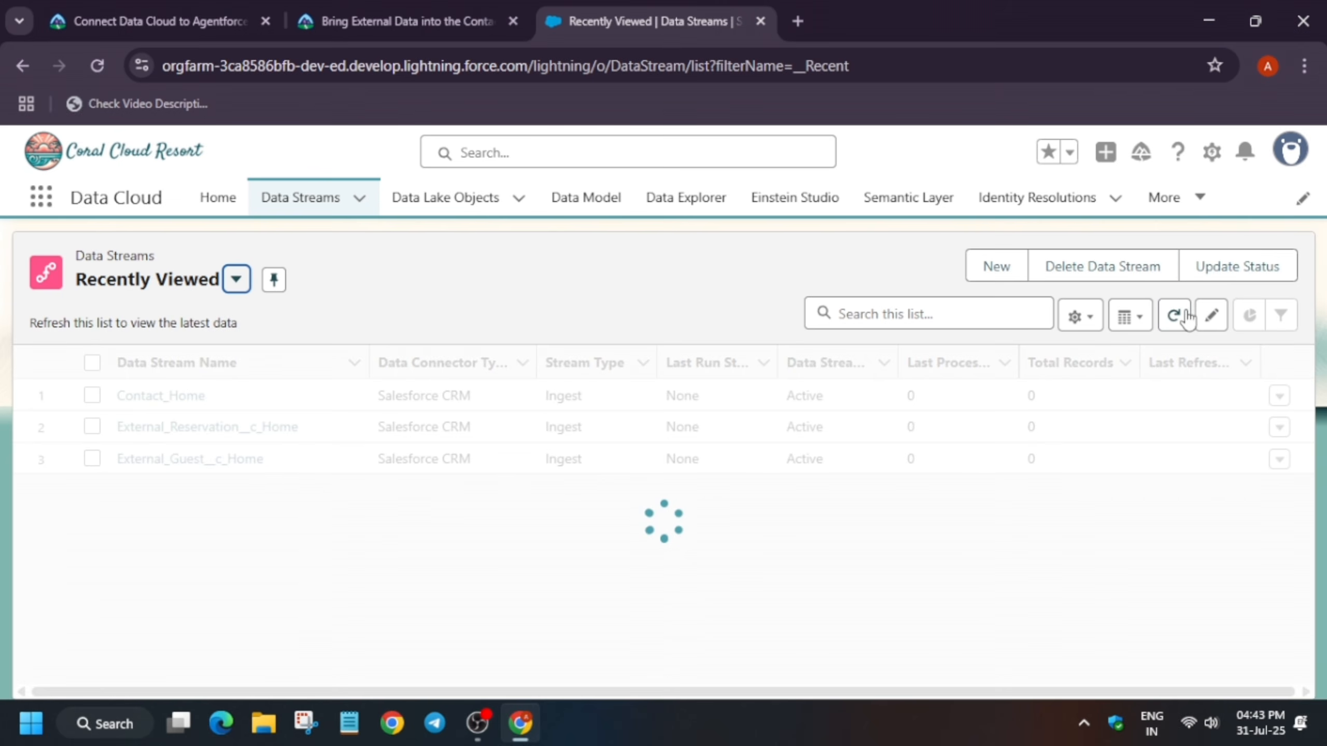
{"action": "left_click", "coordinate": [1264, 275]}
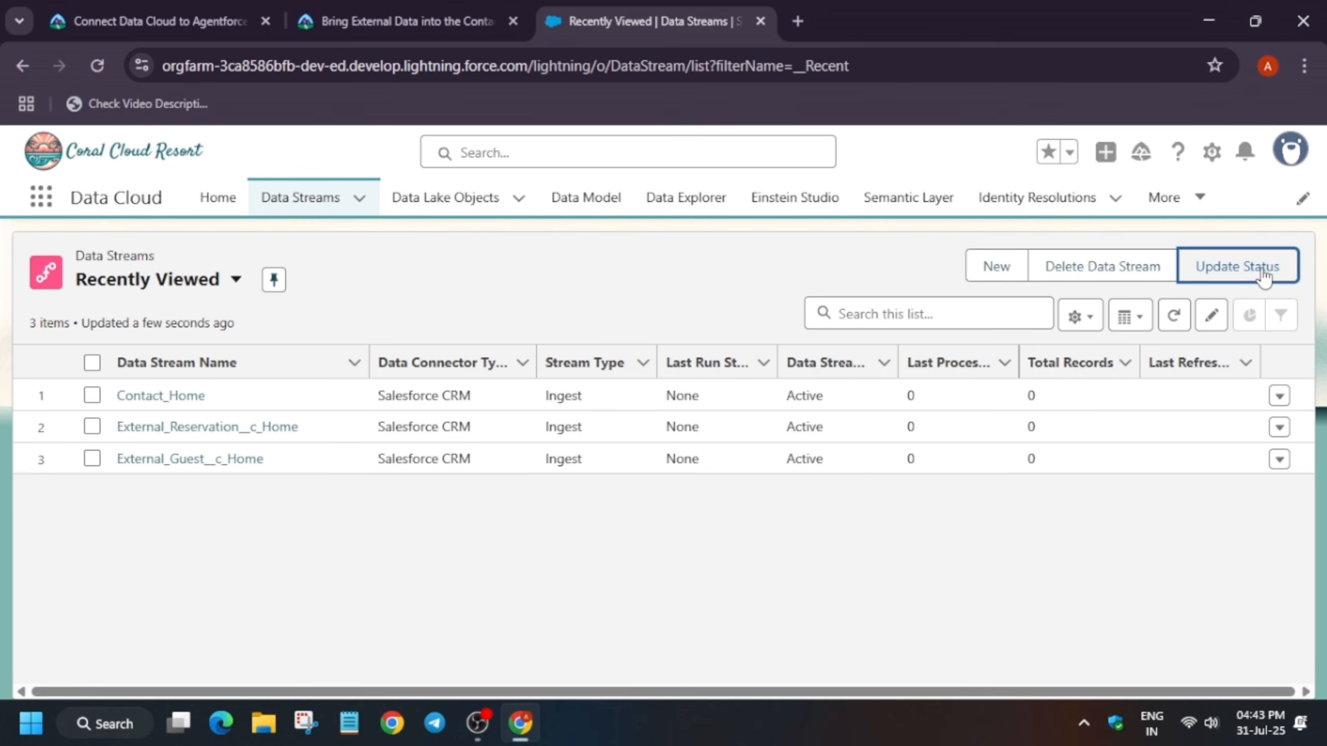
{"action": "left_click", "coordinate": [92, 362]}
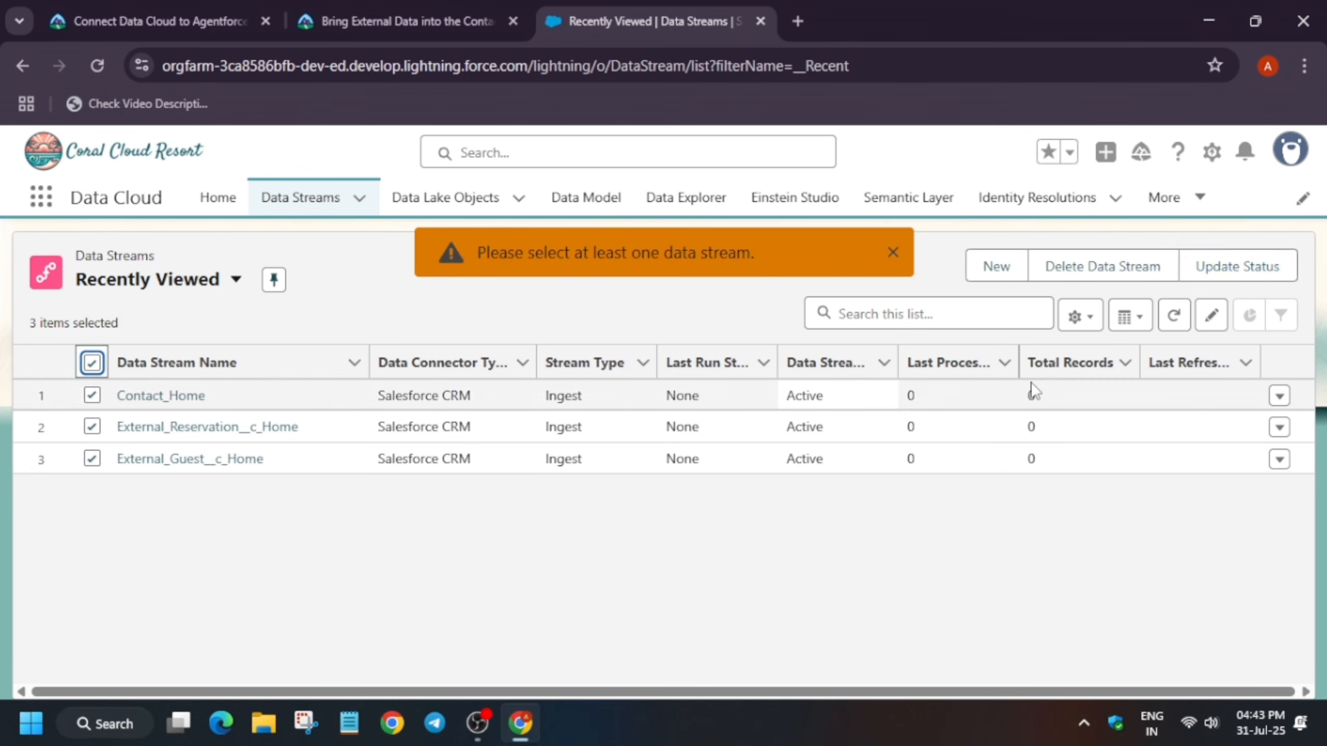
{"action": "left_click", "coordinate": [1246, 269]}
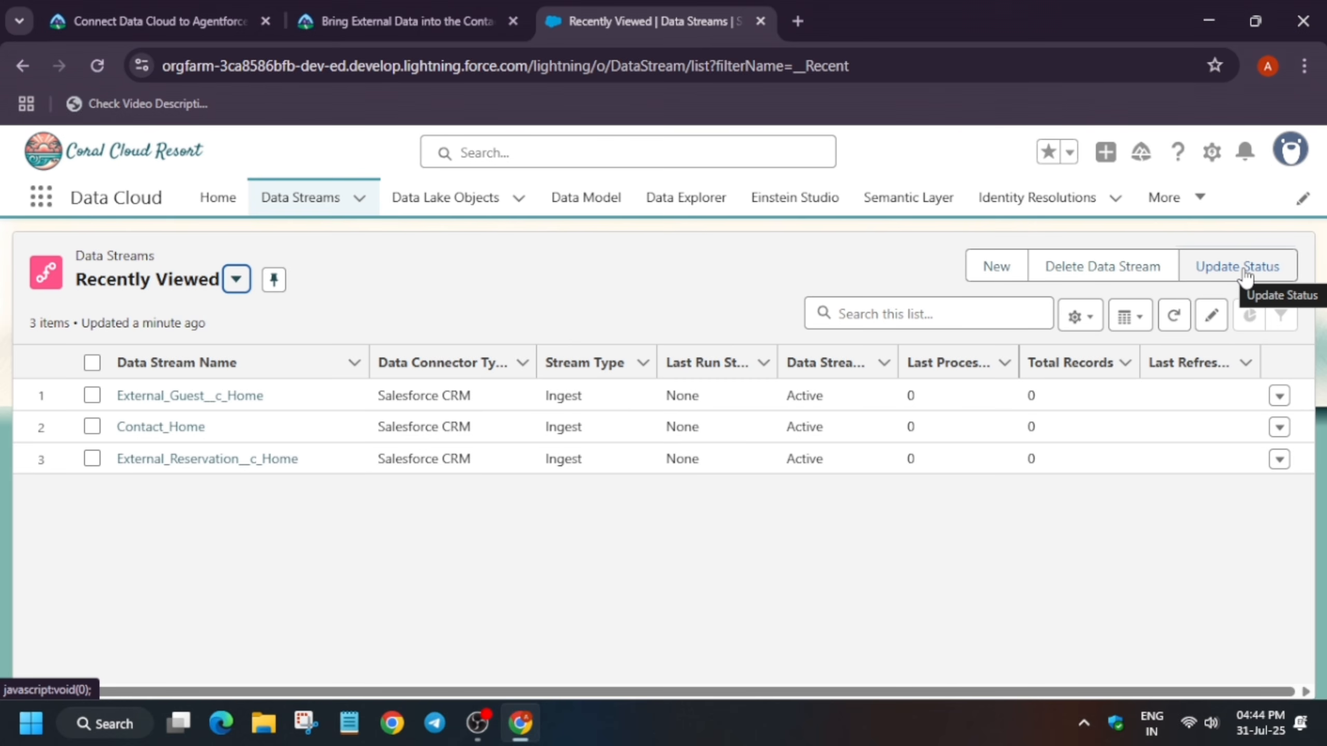
Reselect all data streams, update their status once more, and refresh the list several times
{"action": "left_click", "coordinate": [1173, 317]}
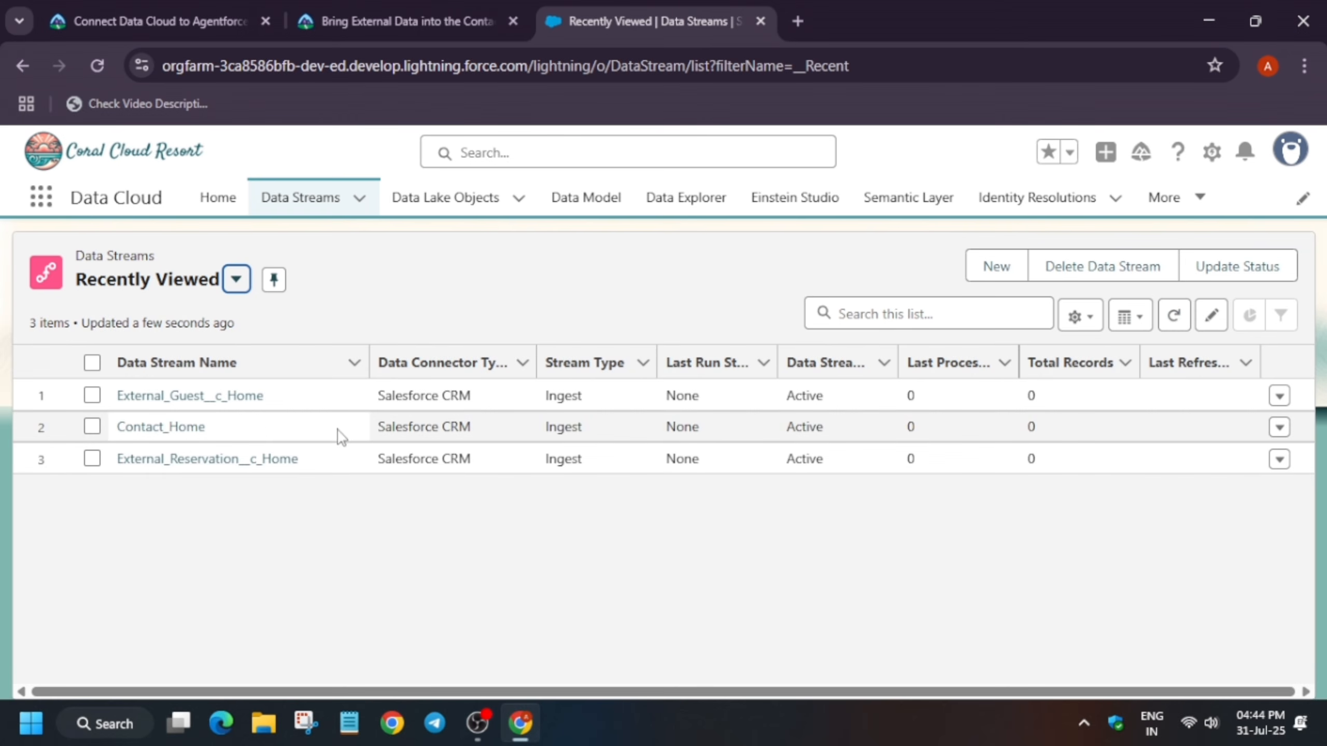
{"action": "left_click", "coordinate": [92, 363]}
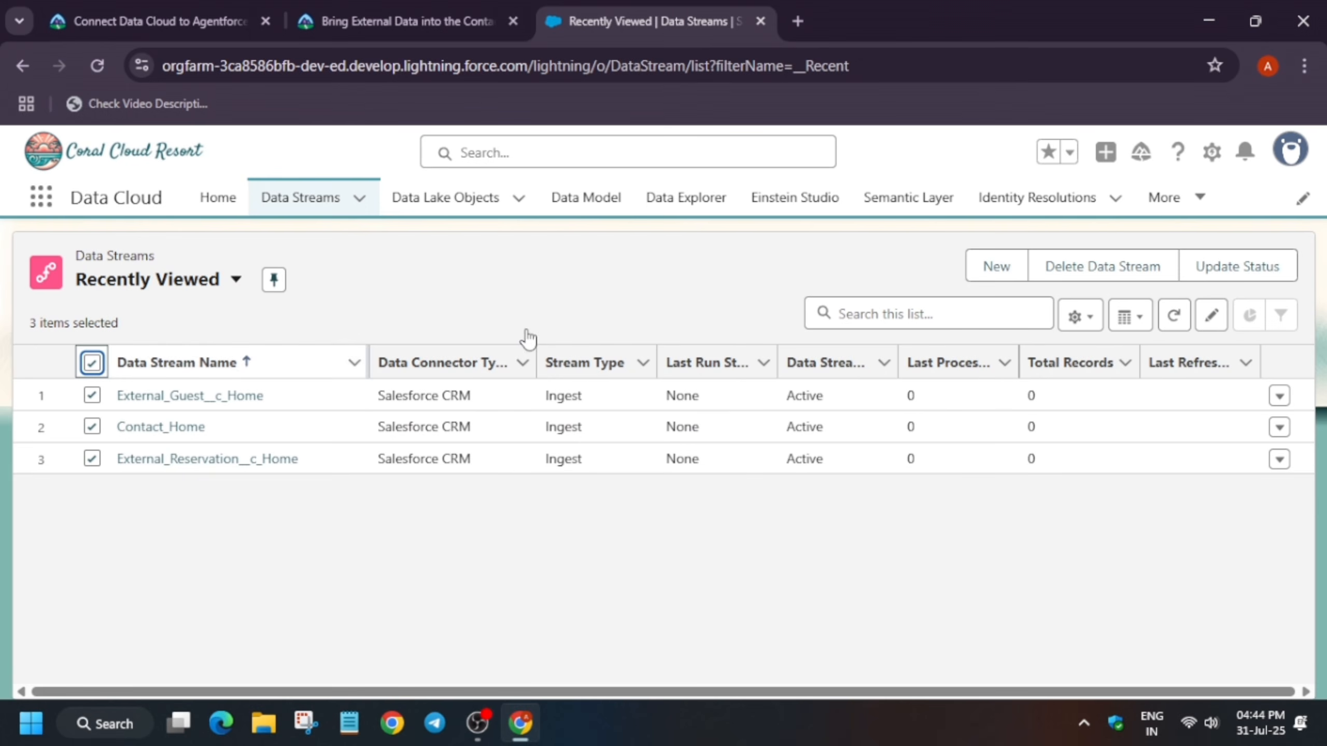
{"action": "left_click", "coordinate": [1235, 282]}
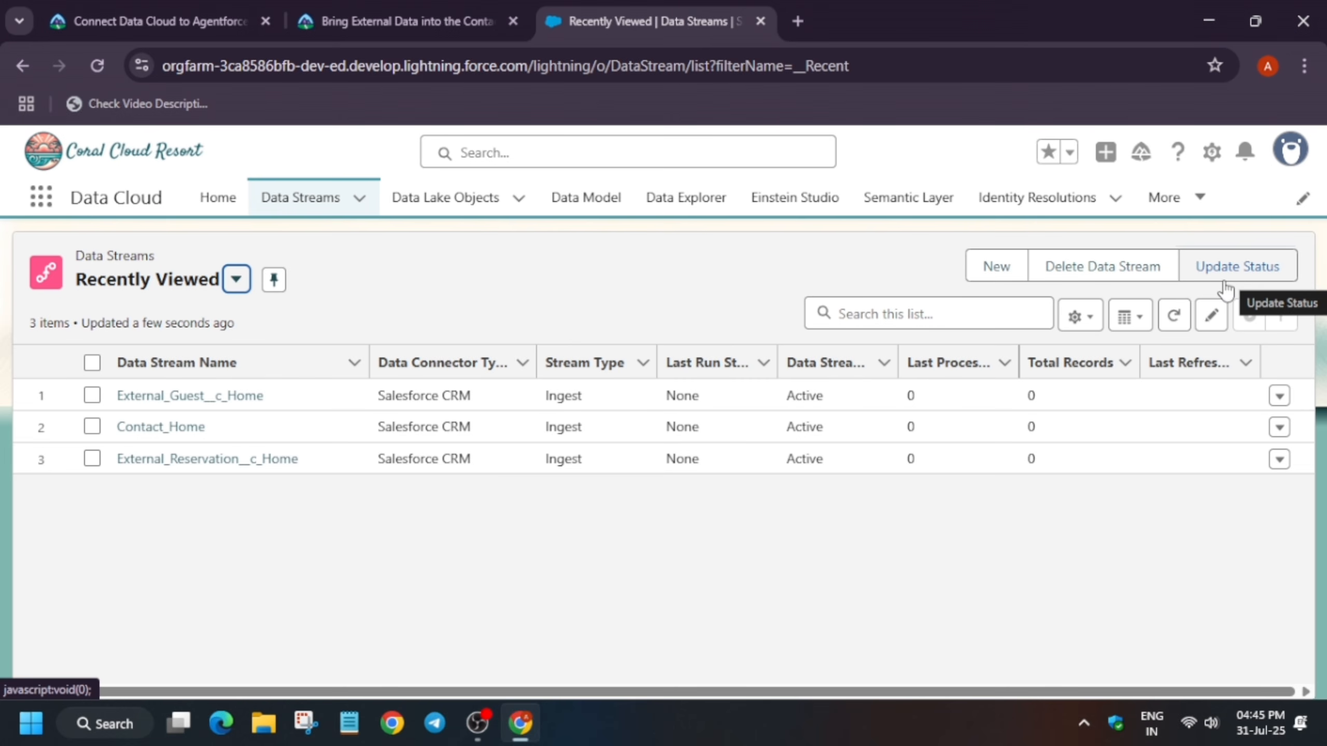
{"action": "left_click", "coordinate": [1176, 325]}
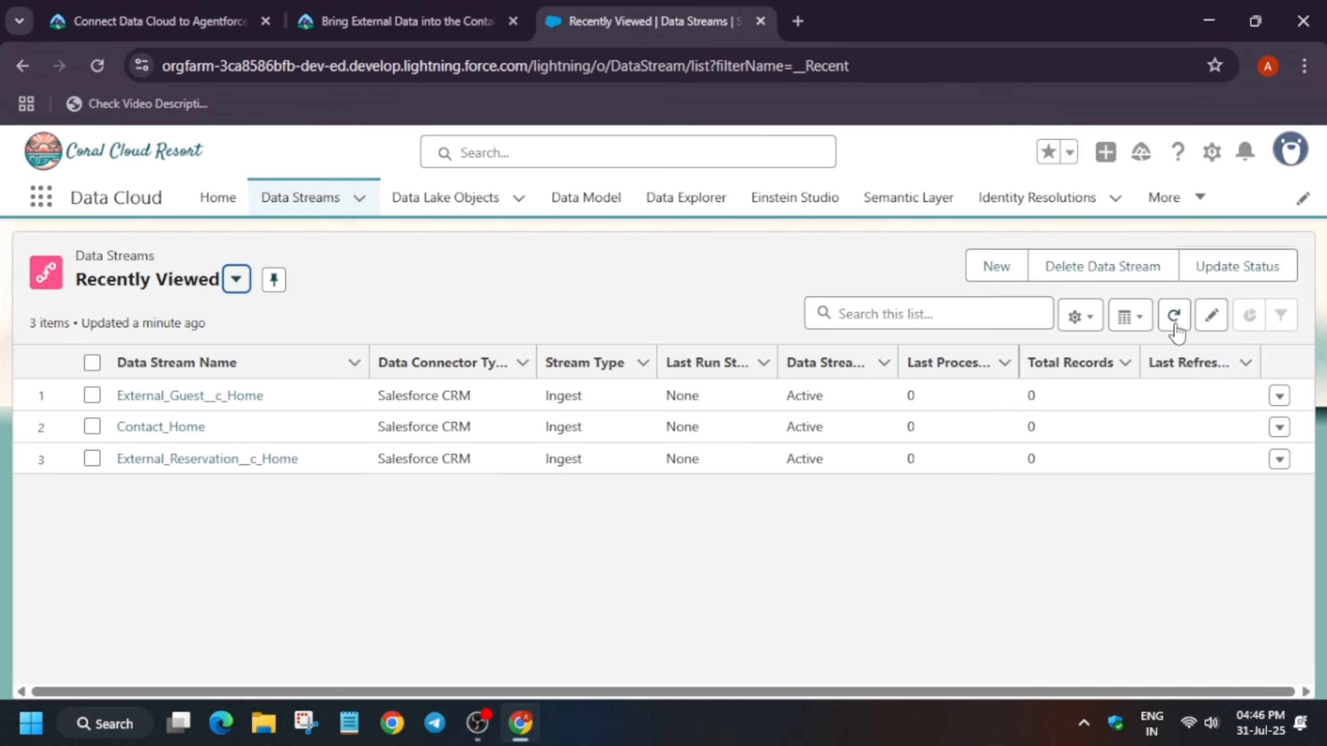
{"action": "left_click", "coordinate": [1173, 315]}
{"action": "left_click", "coordinate": [1176, 328]}
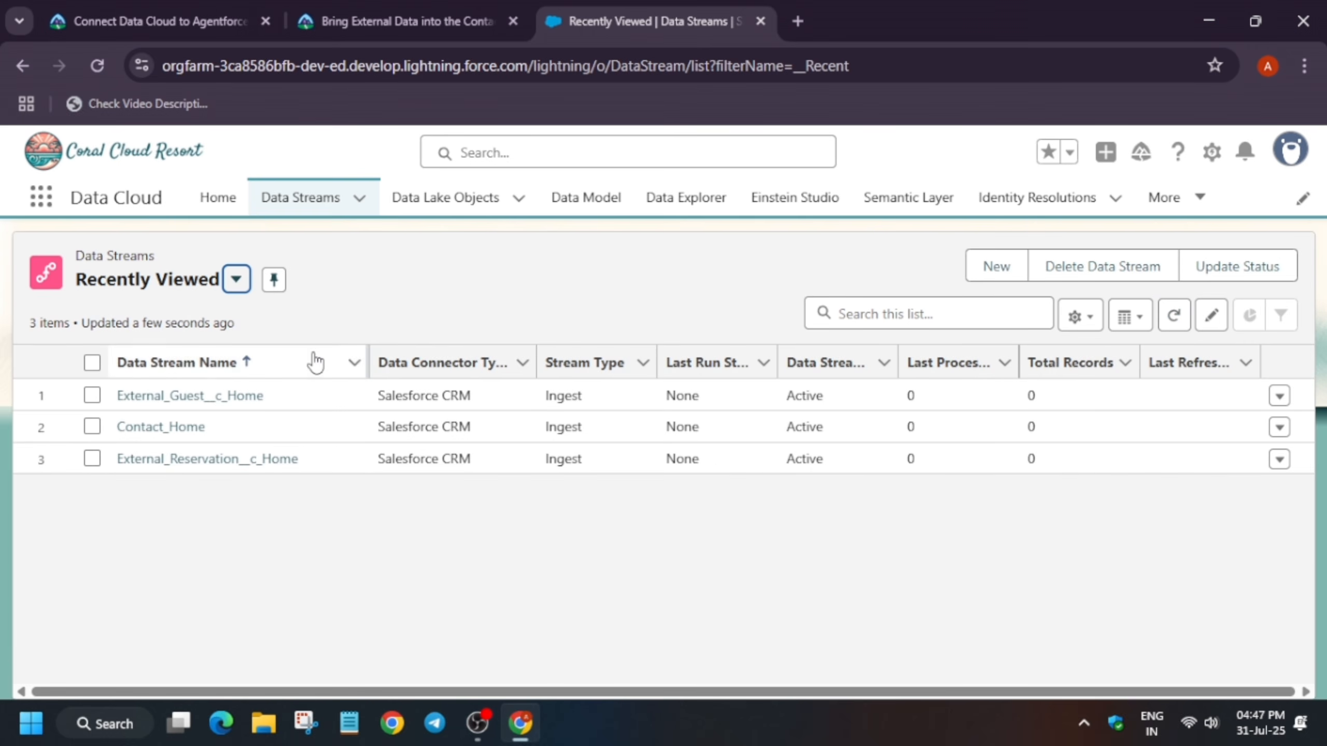
Select all three data streams again and apply Update Status to them
{"action": "left_click", "coordinate": [92, 363]}
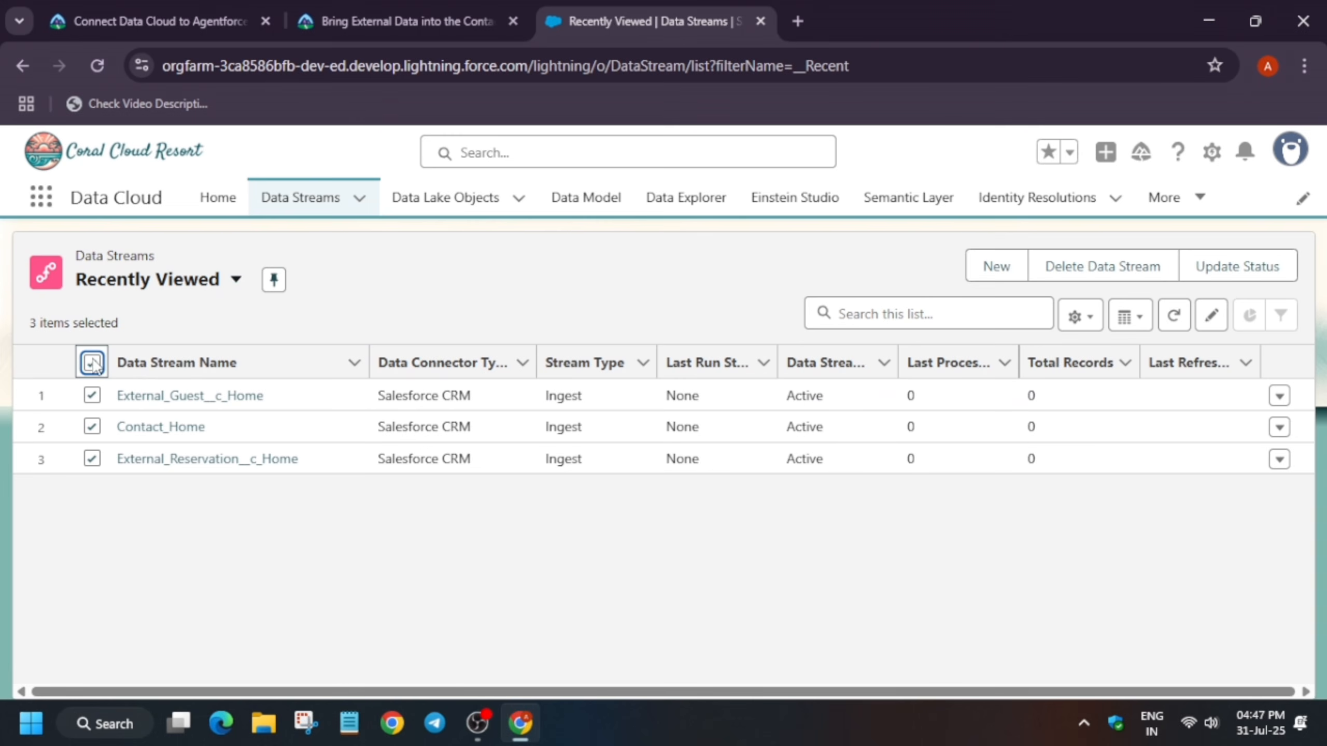
{"action": "left_click", "coordinate": [1241, 285]}
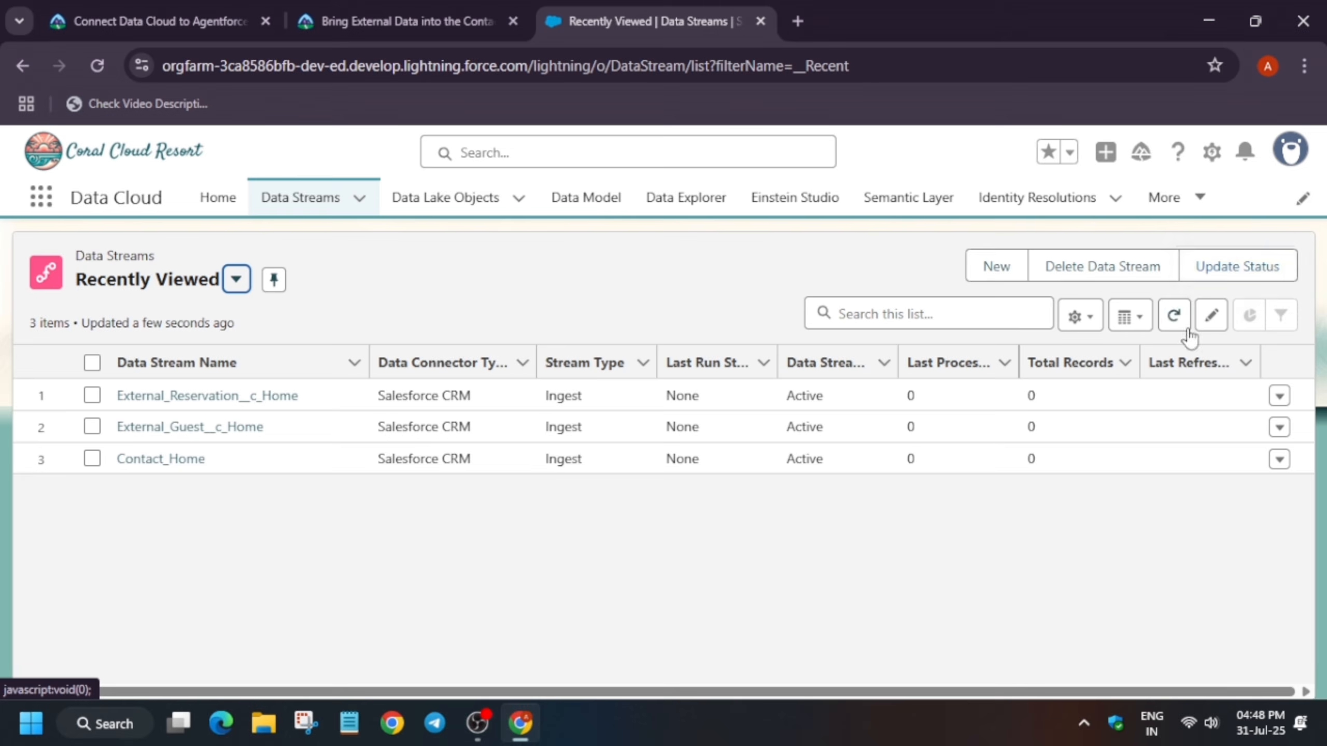
{"action": "left_click", "coordinate": [477, 724]}
{"action": "key", "text": "alt+Tab"}
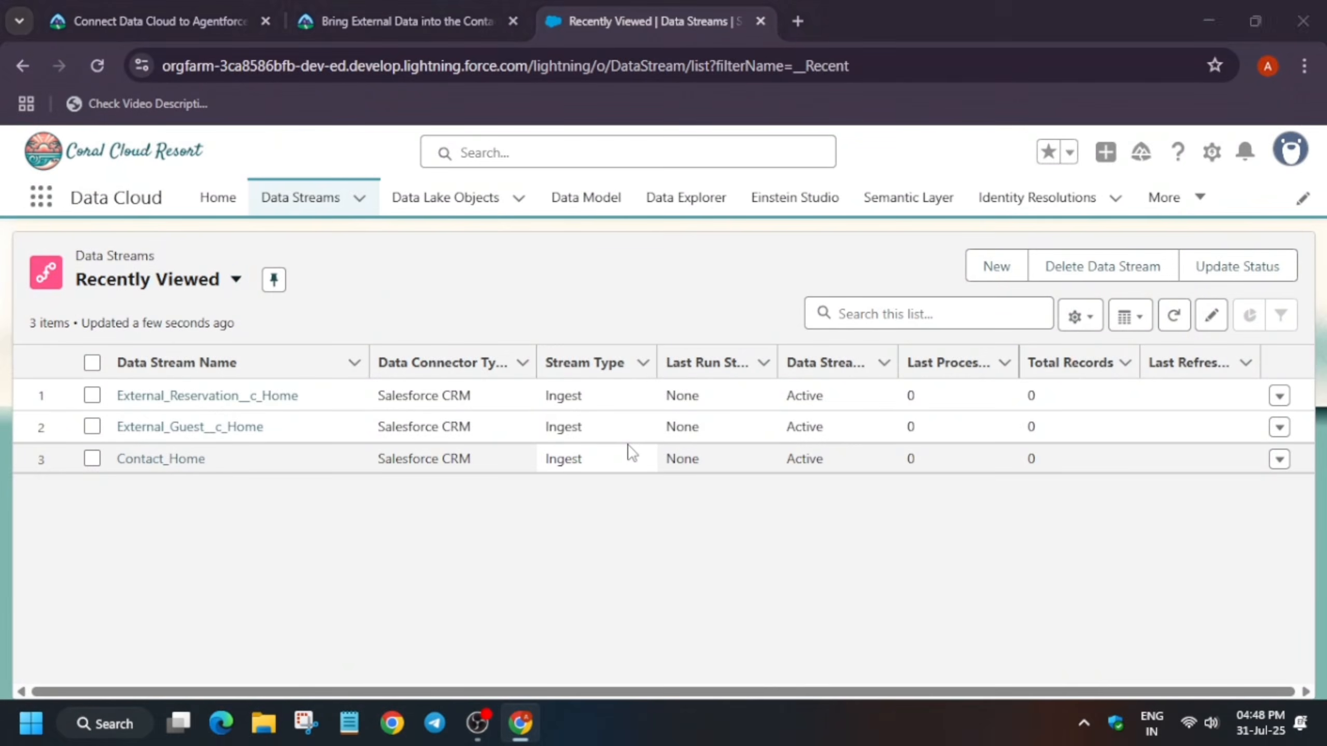
{"action": "key", "text": "alt+Tab"}
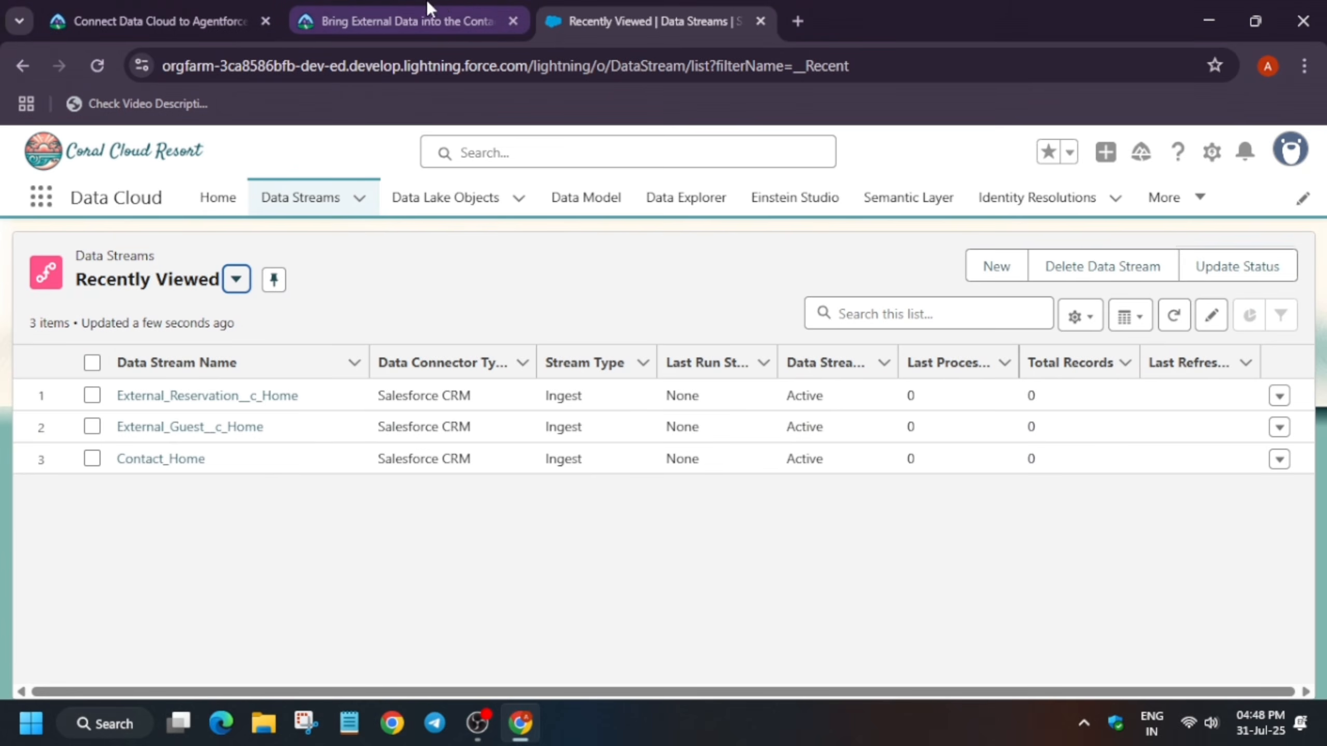
Switch to the Trailhead tab and read the instructions on verifying Success and total records for the new streams
{"action": "left_click", "coordinate": [434, 13]}
{"action": "scroll", "coordinate": [562, 422], "scroll_direction": "down", "scroll_amount": 10}
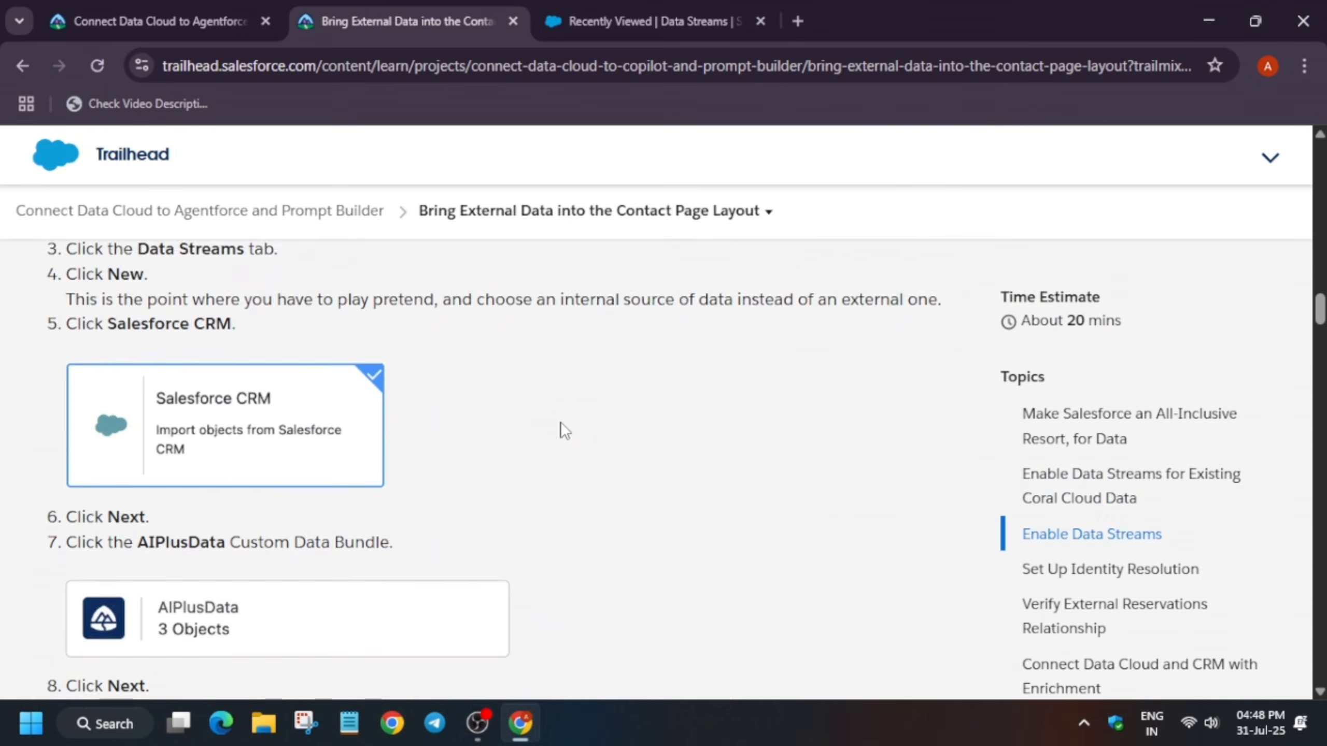
{"action": "scroll", "coordinate": [560, 422], "scroll_direction": "down", "scroll_amount": 4}
{"action": "scroll", "coordinate": [560, 421], "scroll_direction": "up", "scroll_amount": 1}
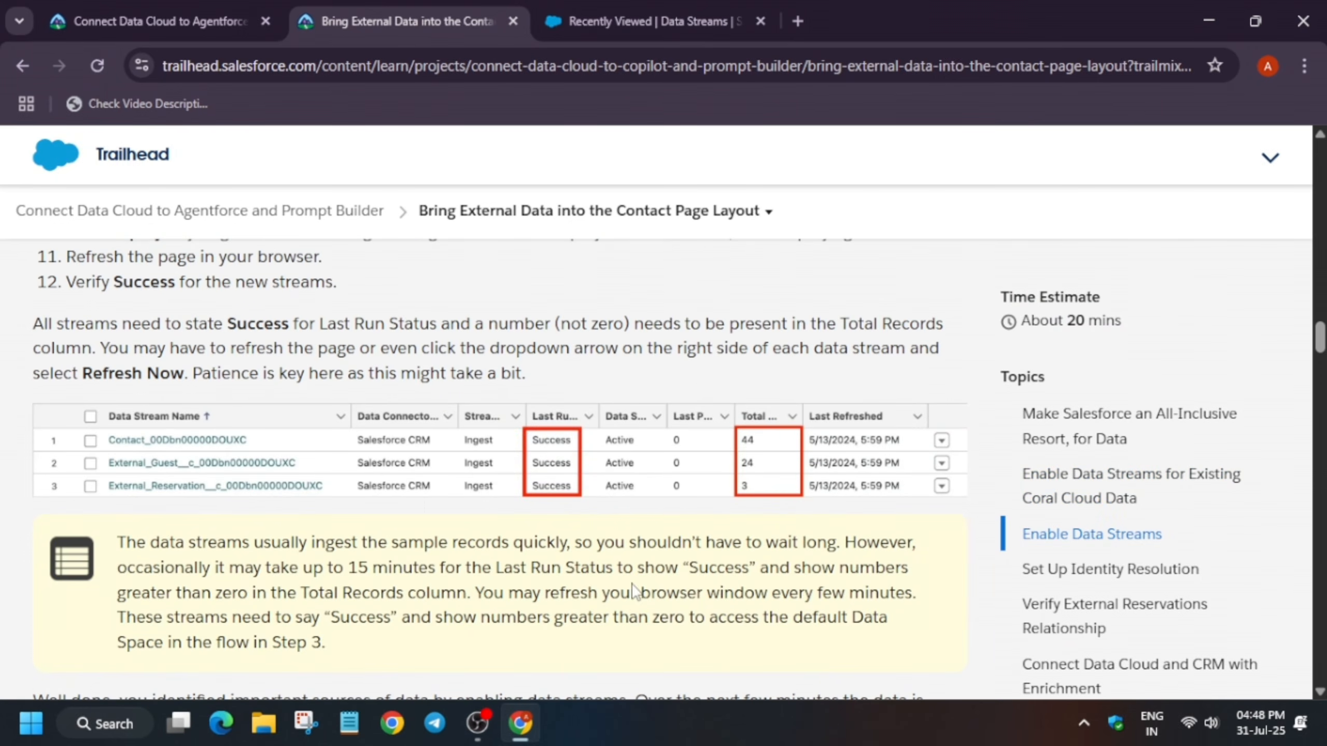
{"action": "scroll", "coordinate": [609, 491], "scroll_direction": "up", "scroll_amount": 2}
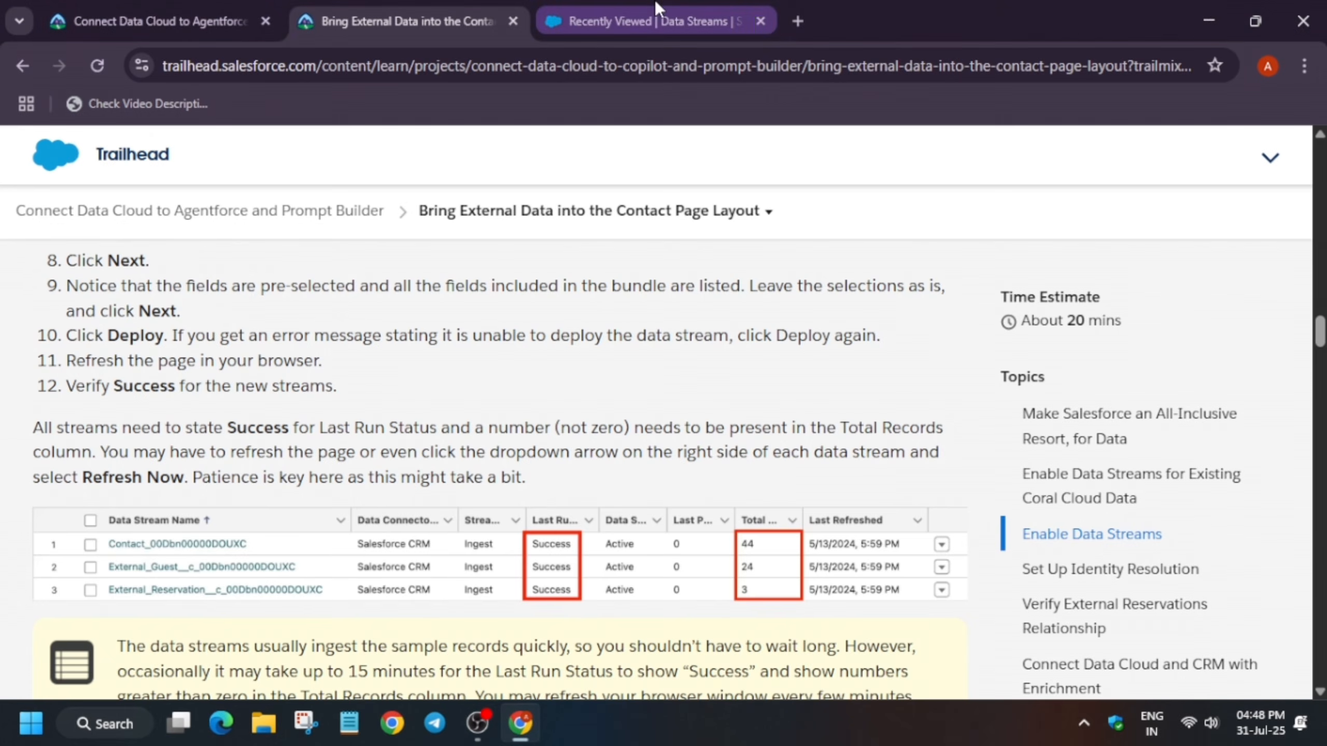
Return to the Data Streams tab and refresh the list to check each stream's last run status
{"action": "left_click", "coordinate": [654, 19]}
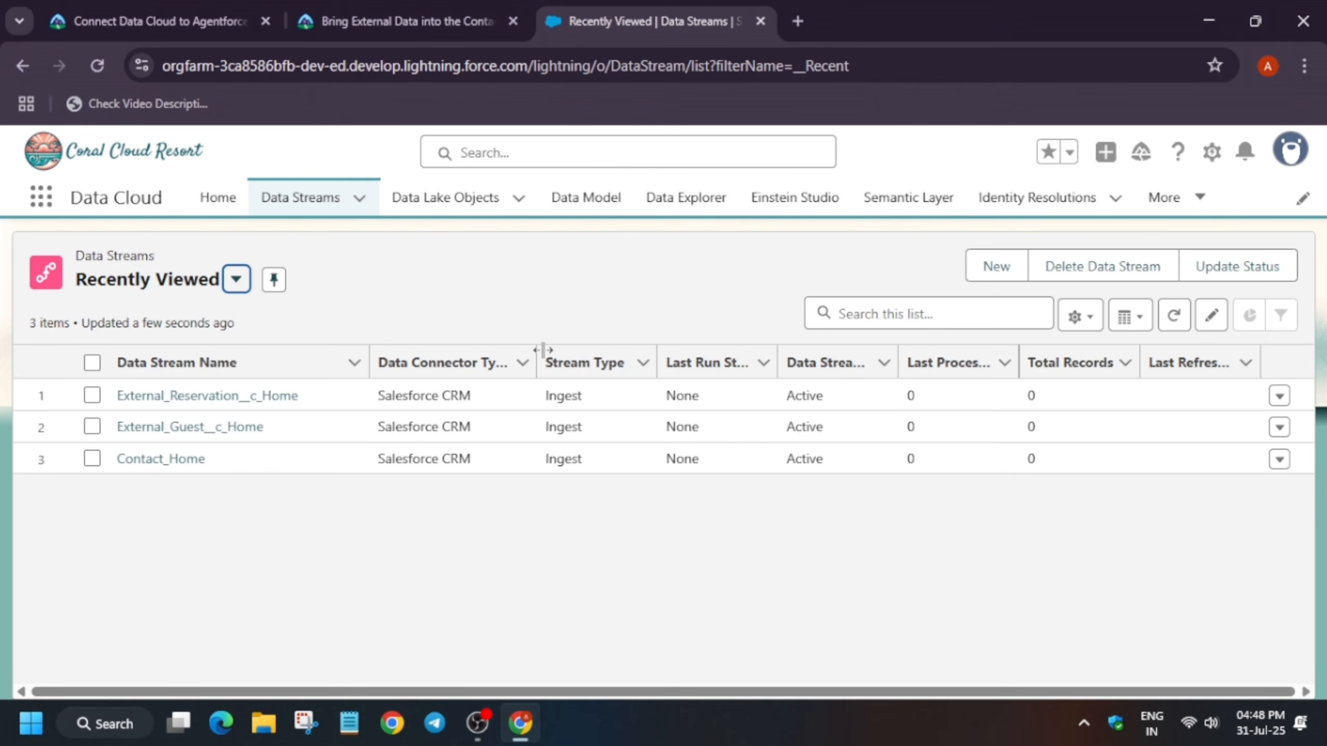
{"action": "left_click", "coordinate": [1175, 315]}
{"action": "left_click", "coordinate": [1183, 322]}
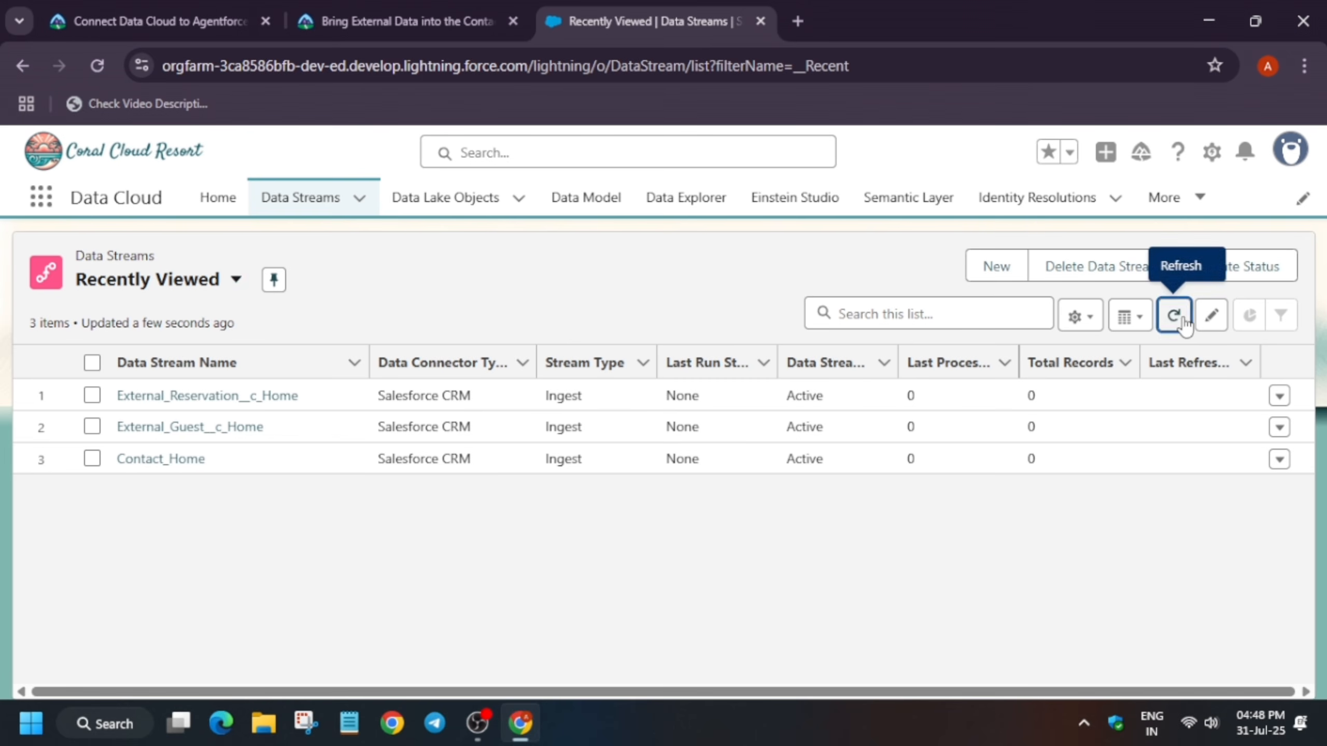
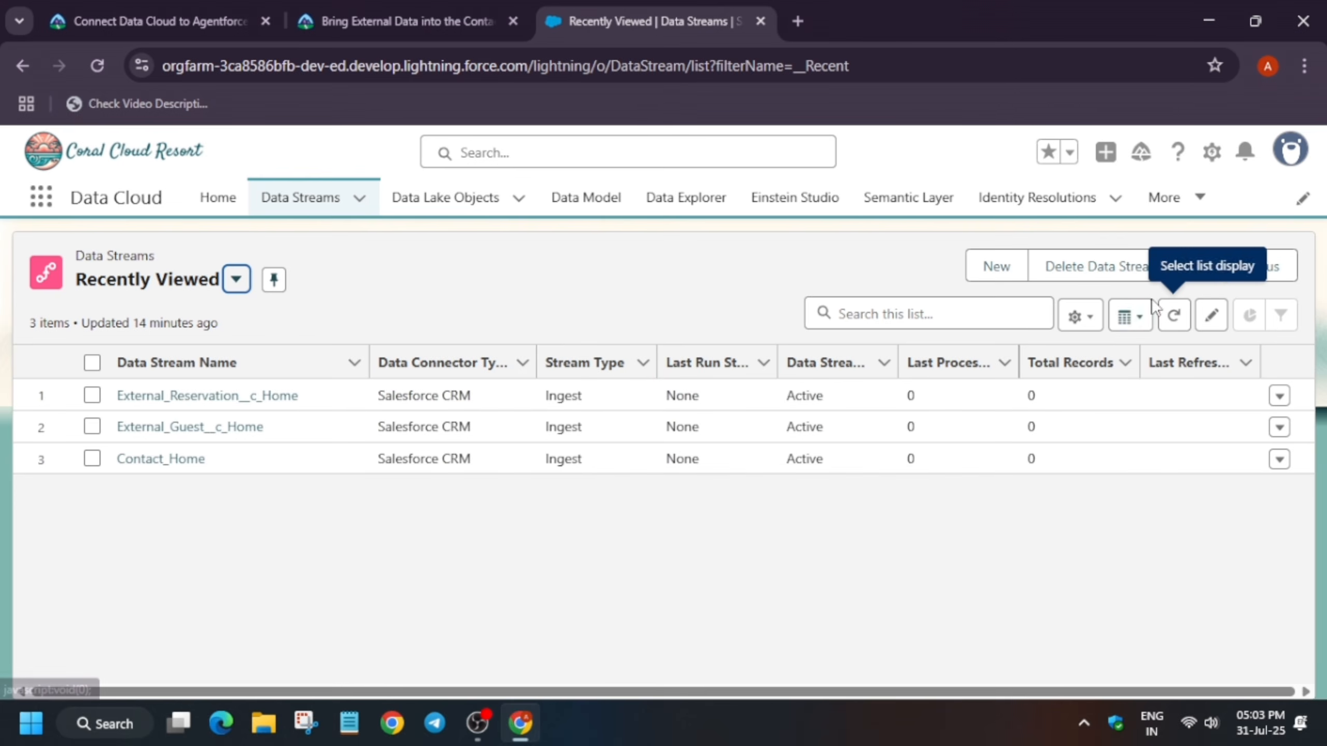
Refresh the data streams list once more to confirm each stream's run status and total records
{"action": "left_click", "coordinate": [1174, 314]}
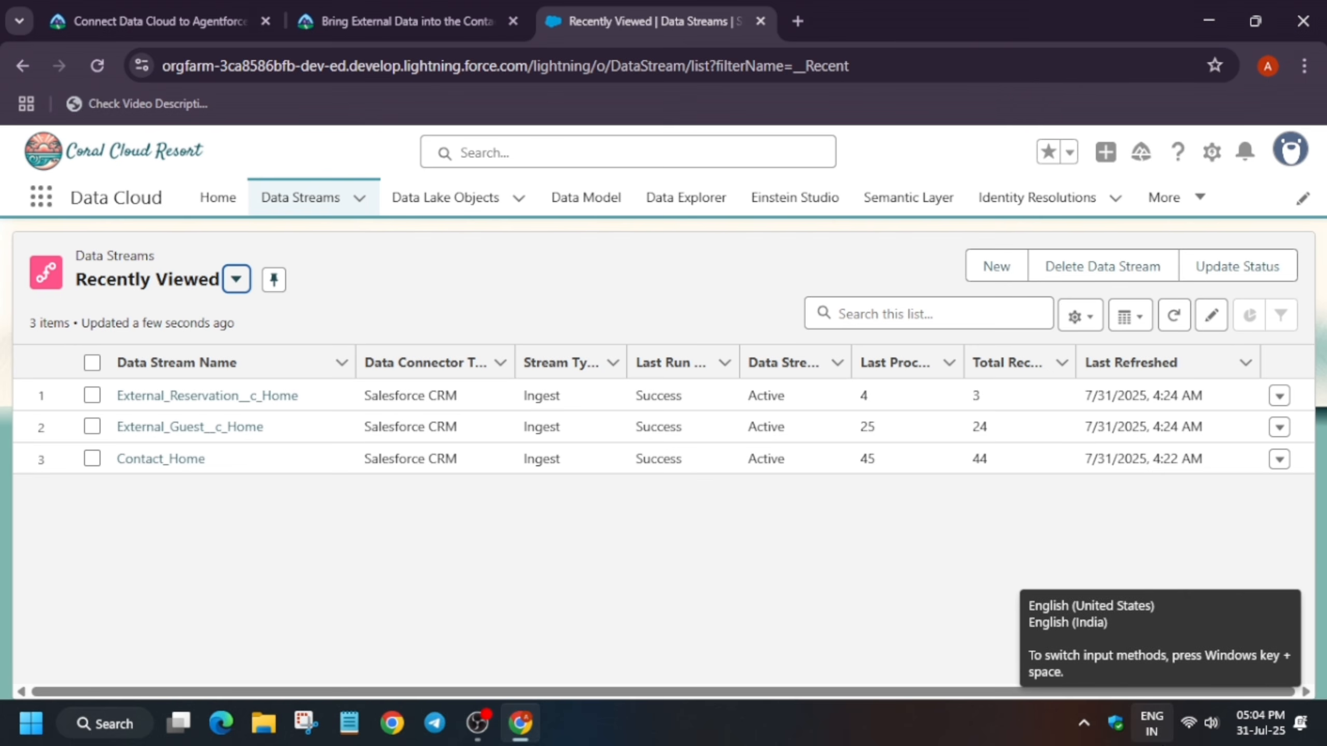
{"action": "left_click", "coordinate": [853, 574]}
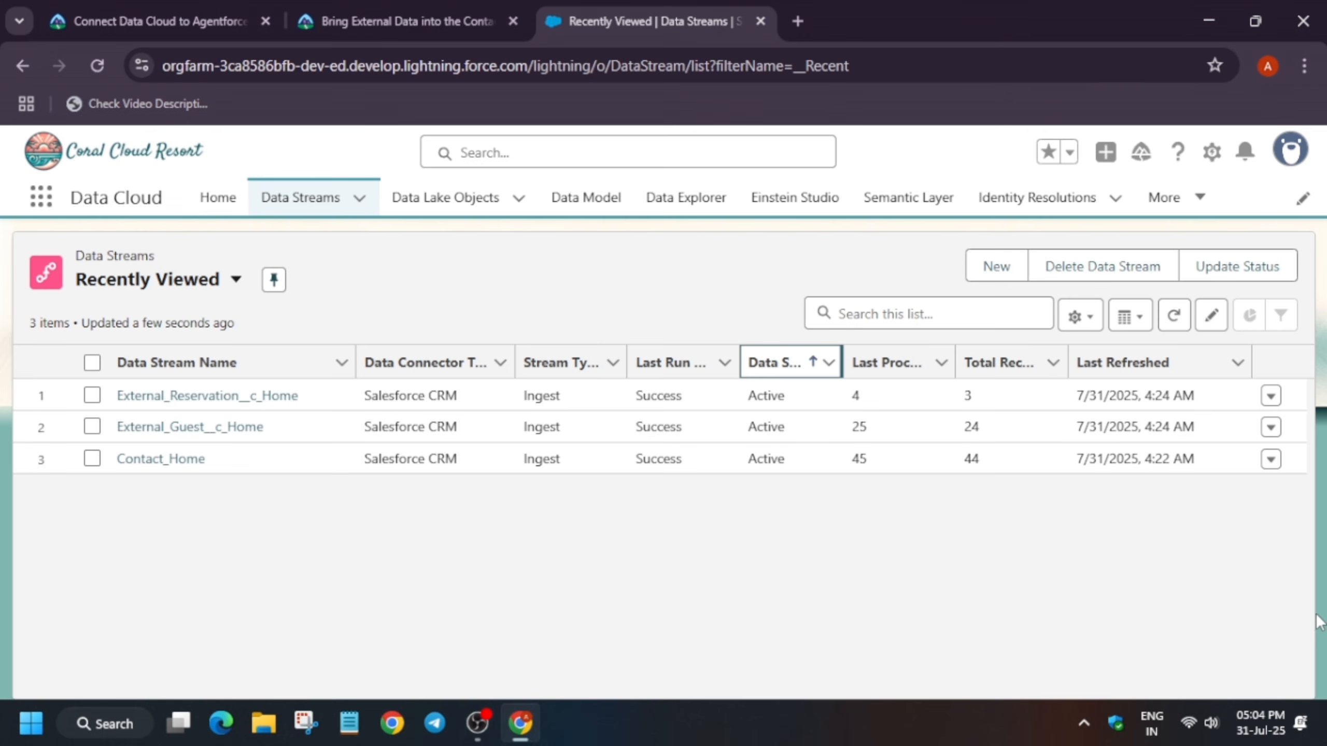
Open Identity Resolutions, switch to the All Identity Resolutions list view, and start a new ruleset
{"action": "left_click", "coordinate": [1013, 209]}
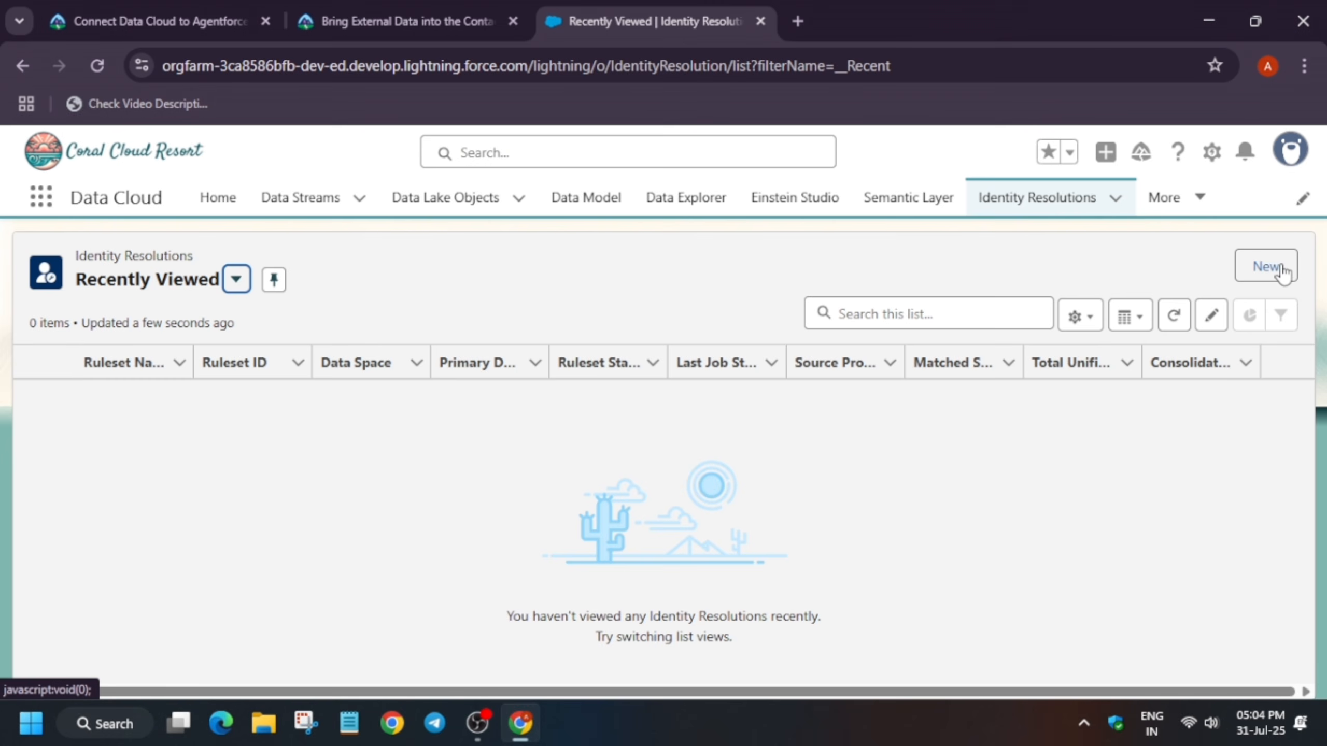
{"action": "left_click", "coordinate": [236, 278]}
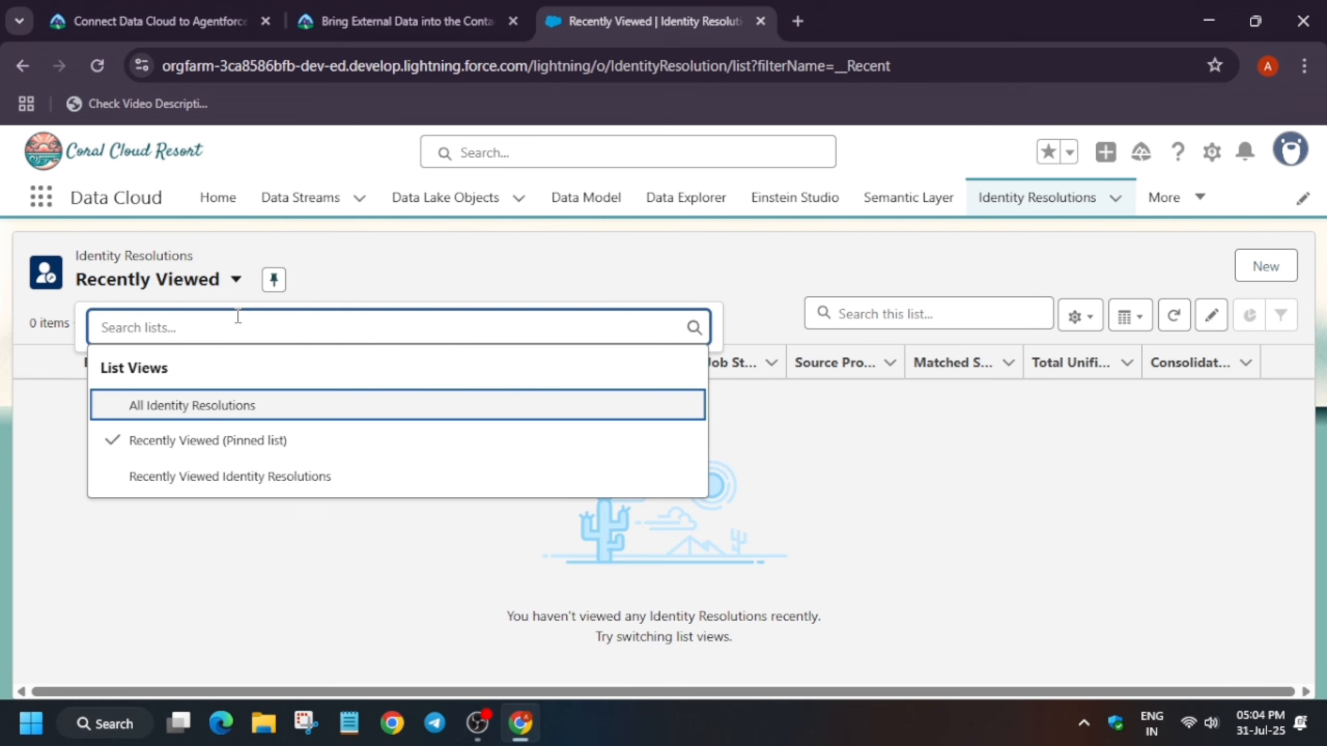
{"action": "left_click", "coordinate": [235, 403]}
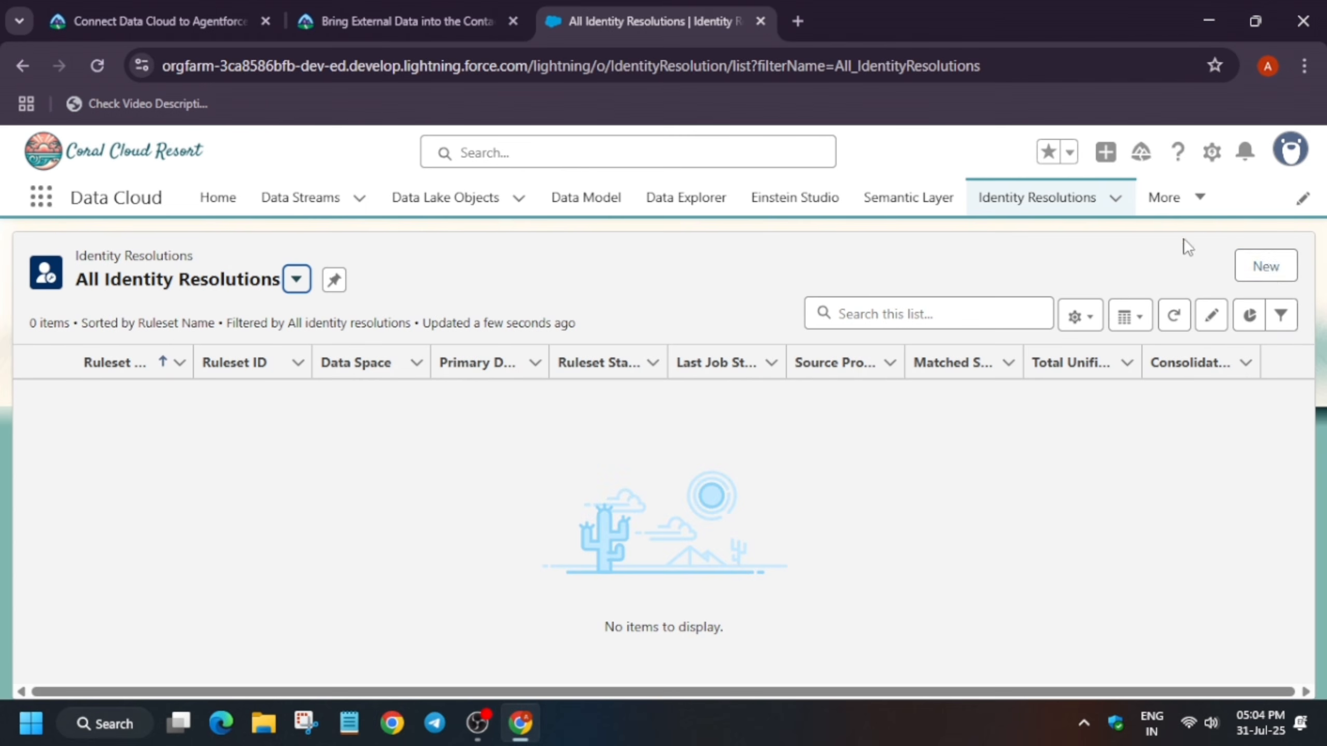
{"action": "left_click", "coordinate": [1266, 267]}
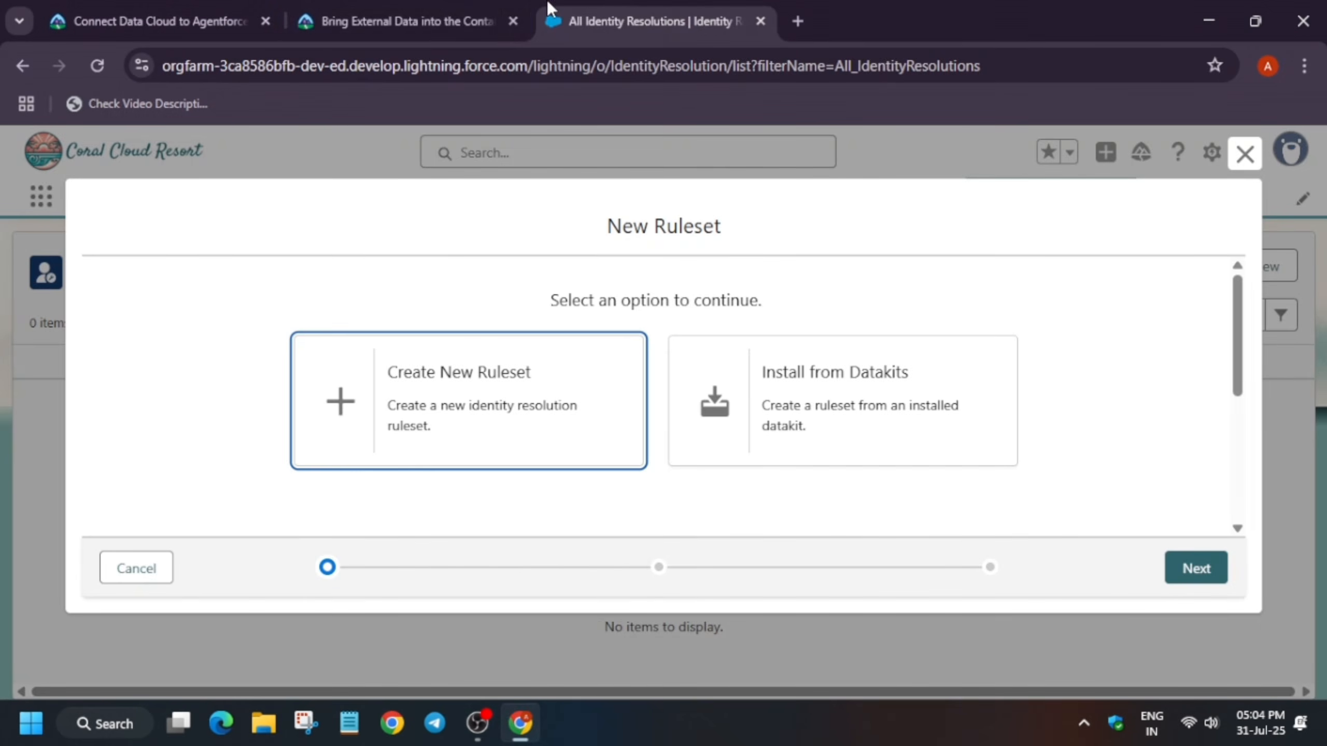
Read the Trailhead instructions for setting up the identity resolution ruleset
{"action": "left_click", "coordinate": [421, 5]}
{"action": "scroll", "coordinate": [652, 535], "scroll_direction": "down", "scroll_amount": 8}
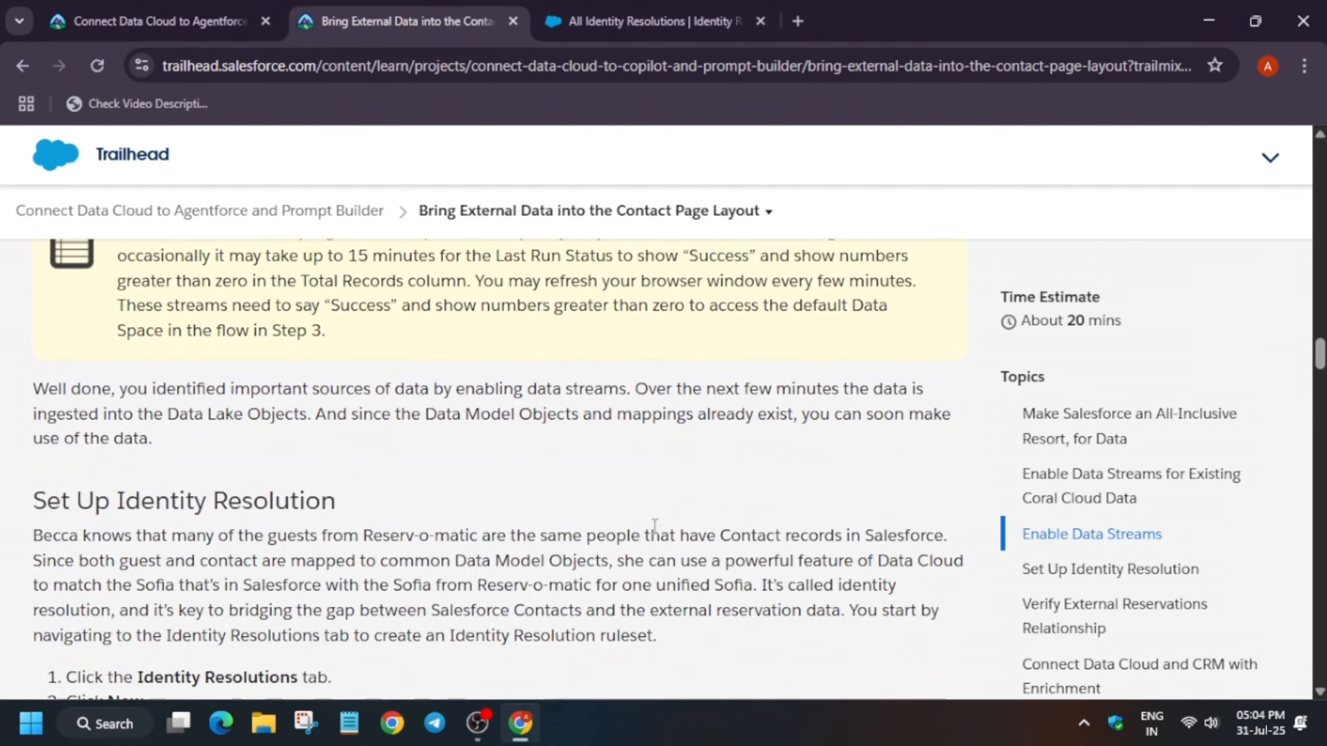
{"action": "scroll", "coordinate": [652, 536], "scroll_direction": "down", "scroll_amount": 3}
{"action": "scroll", "coordinate": [653, 444], "scroll_direction": "down", "scroll_amount": 2}
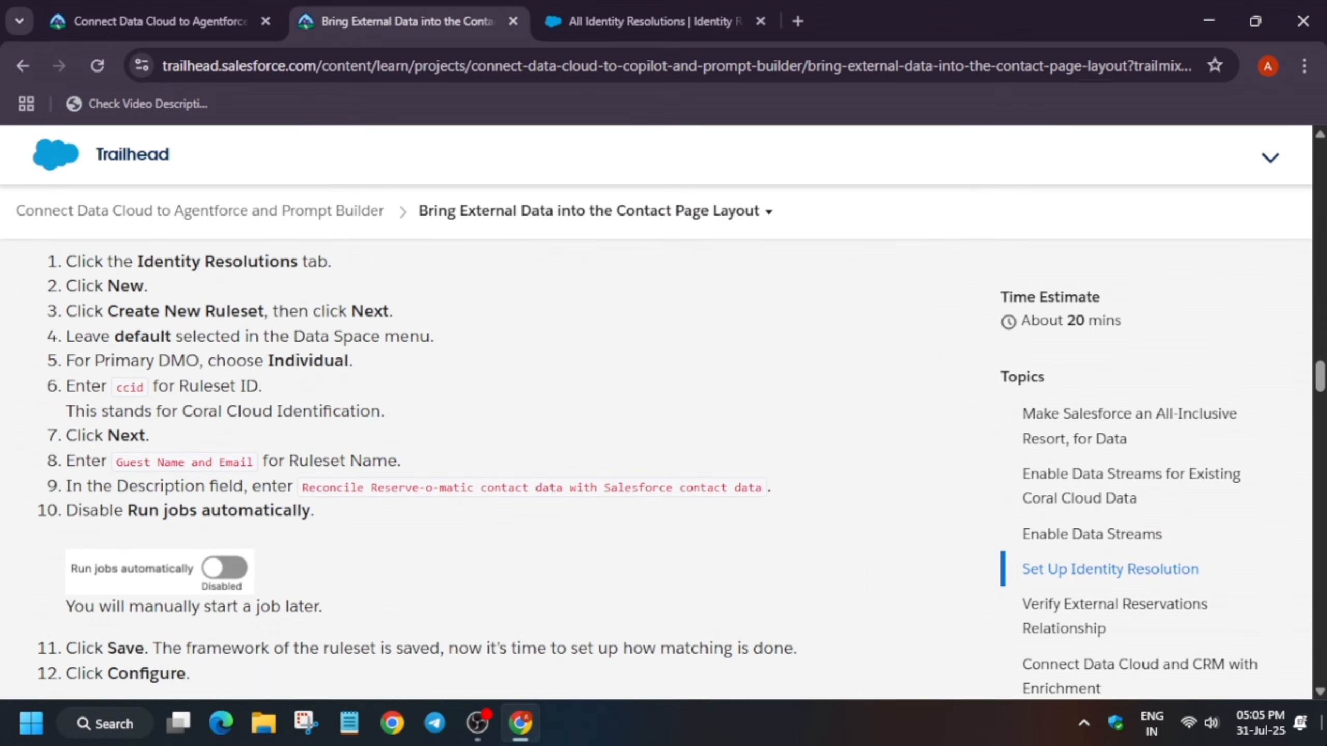
{"action": "key", "text": "alt+Tab"}
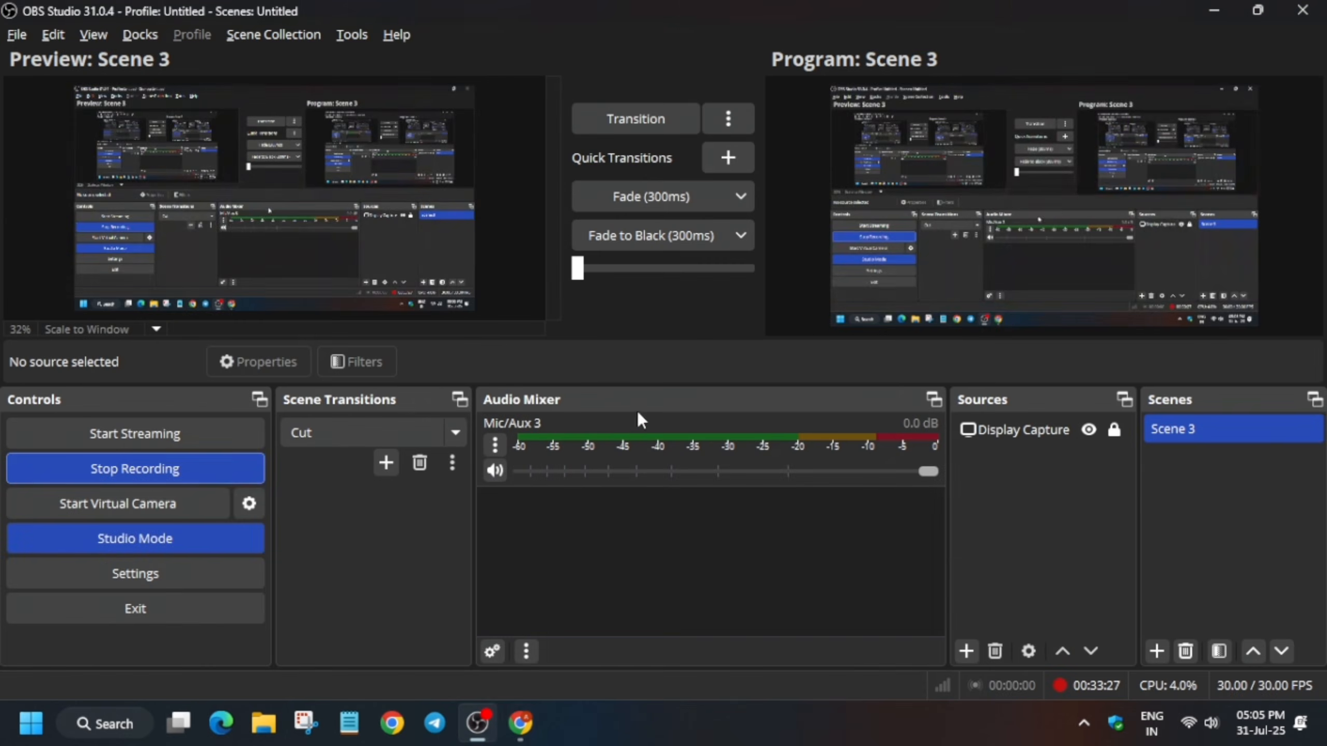
{"action": "key", "text": "alt+Tab"}
Choose Create New Ruleset and continue to the ruleset settings page
{"action": "left_click", "coordinate": [699, 10]}
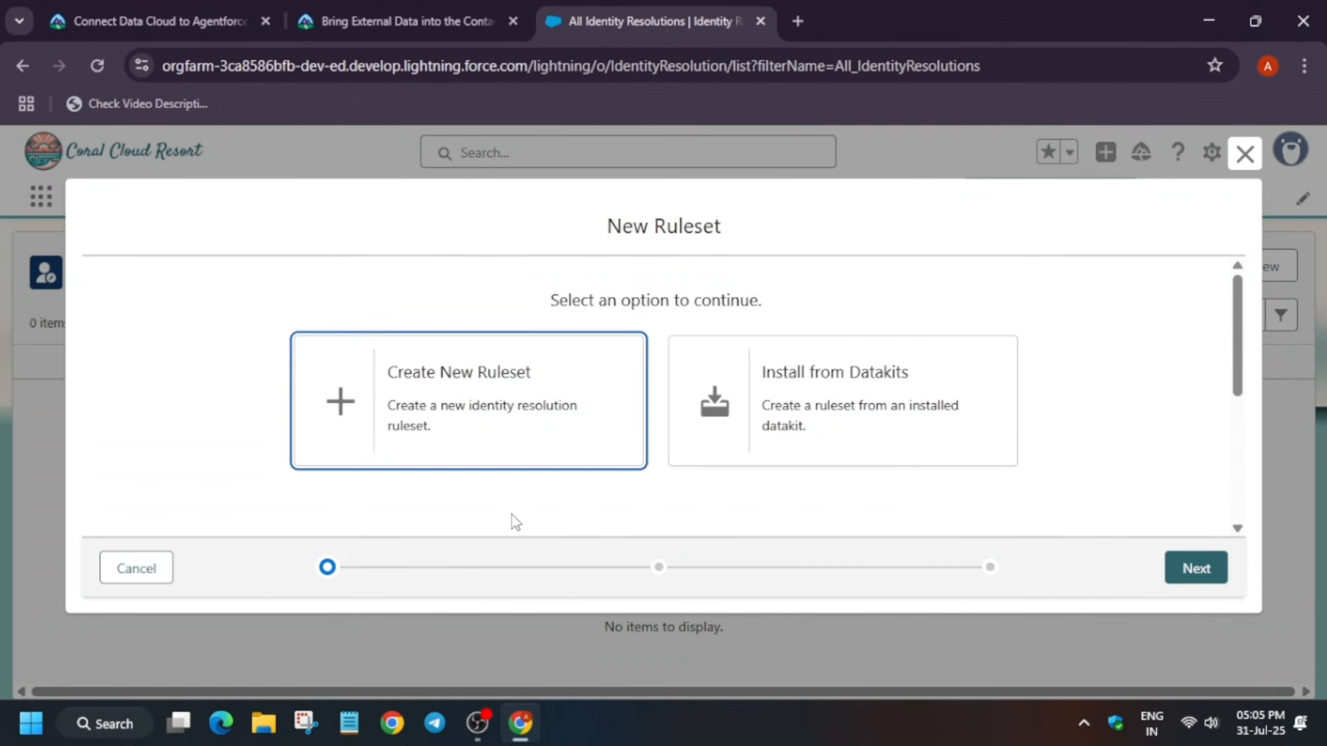
{"action": "left_click", "coordinate": [491, 421]}
{"action": "left_click", "coordinate": [402, 21]}
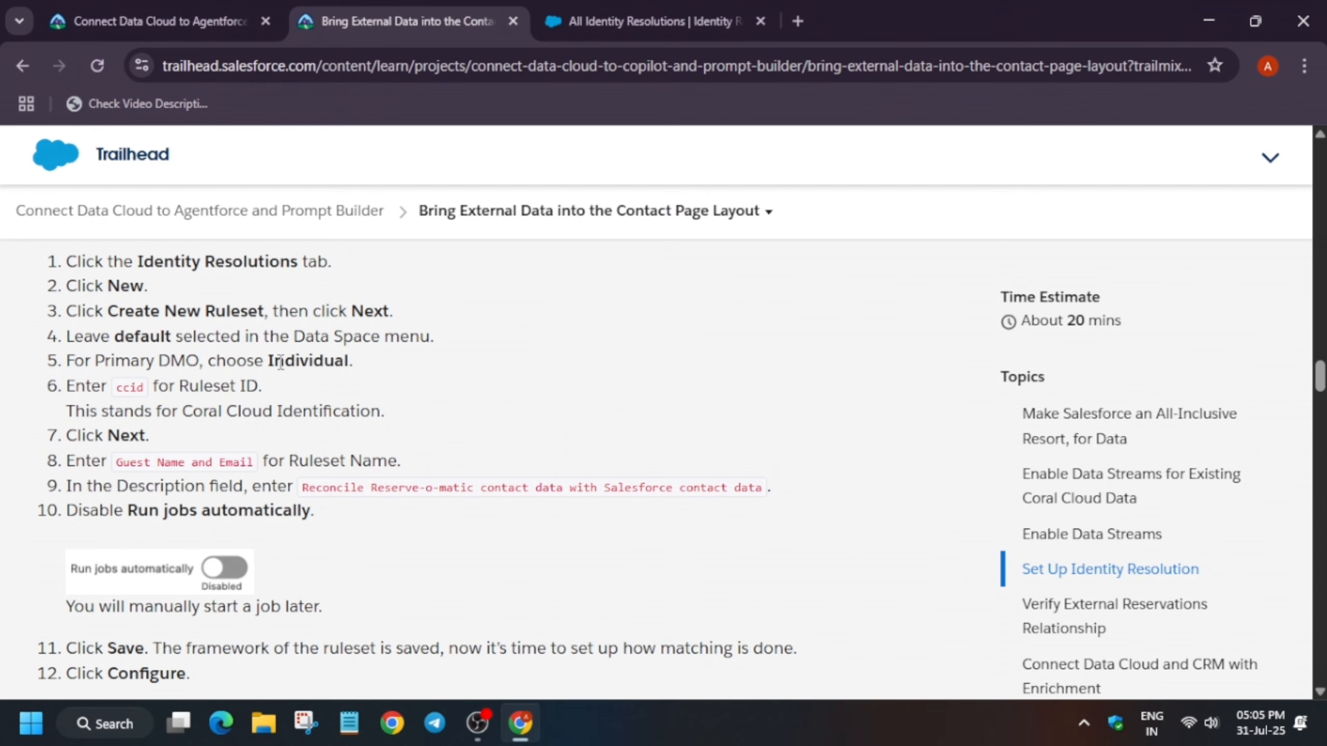
{"action": "left_click_drag", "start_coordinate": [270, 361], "coordinate": [348, 362]}
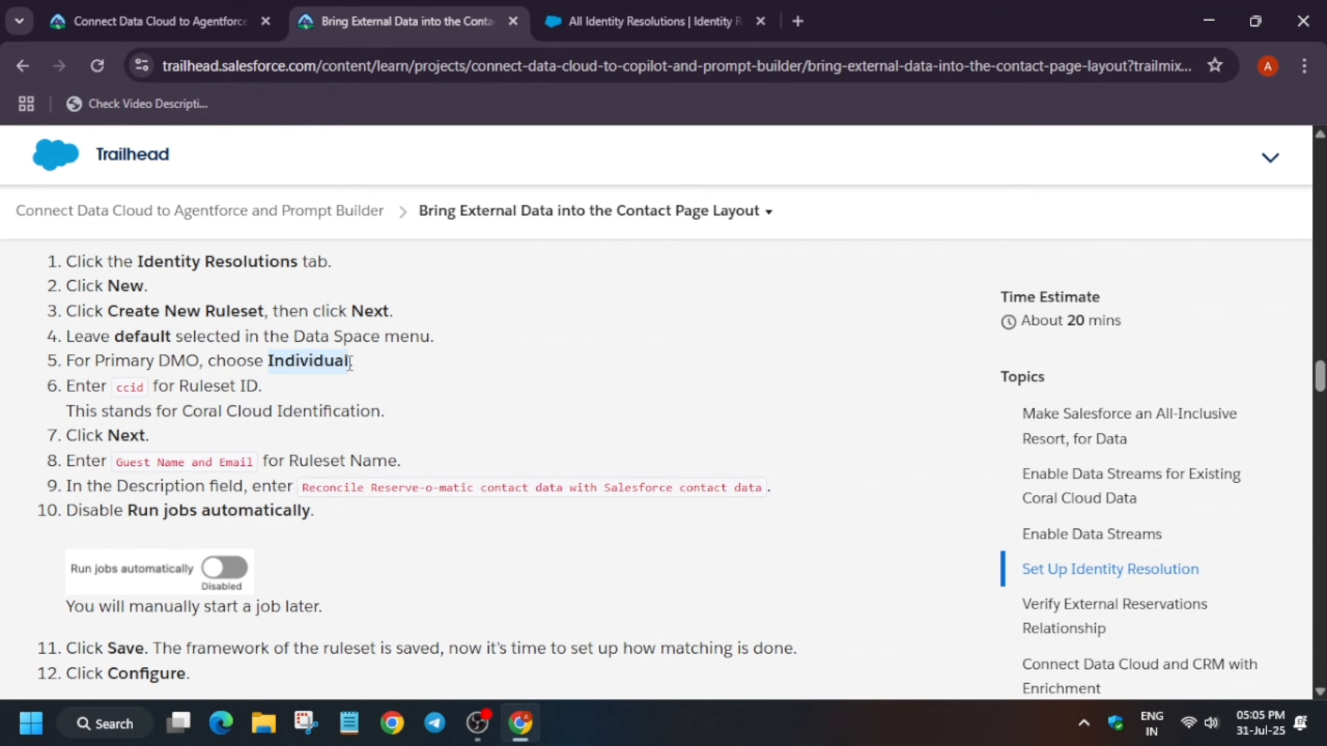
{"action": "left_click", "coordinate": [609, 7]}
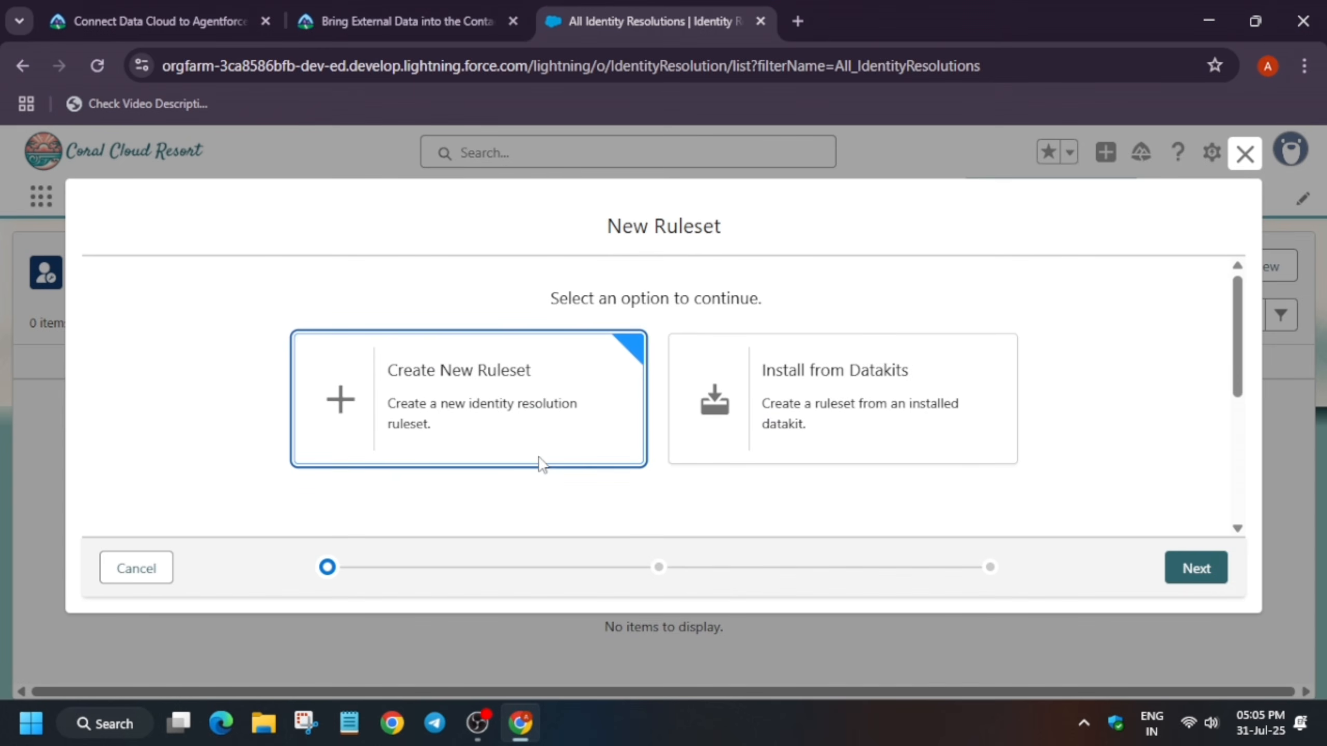
{"action": "left_click", "coordinate": [1195, 570]}
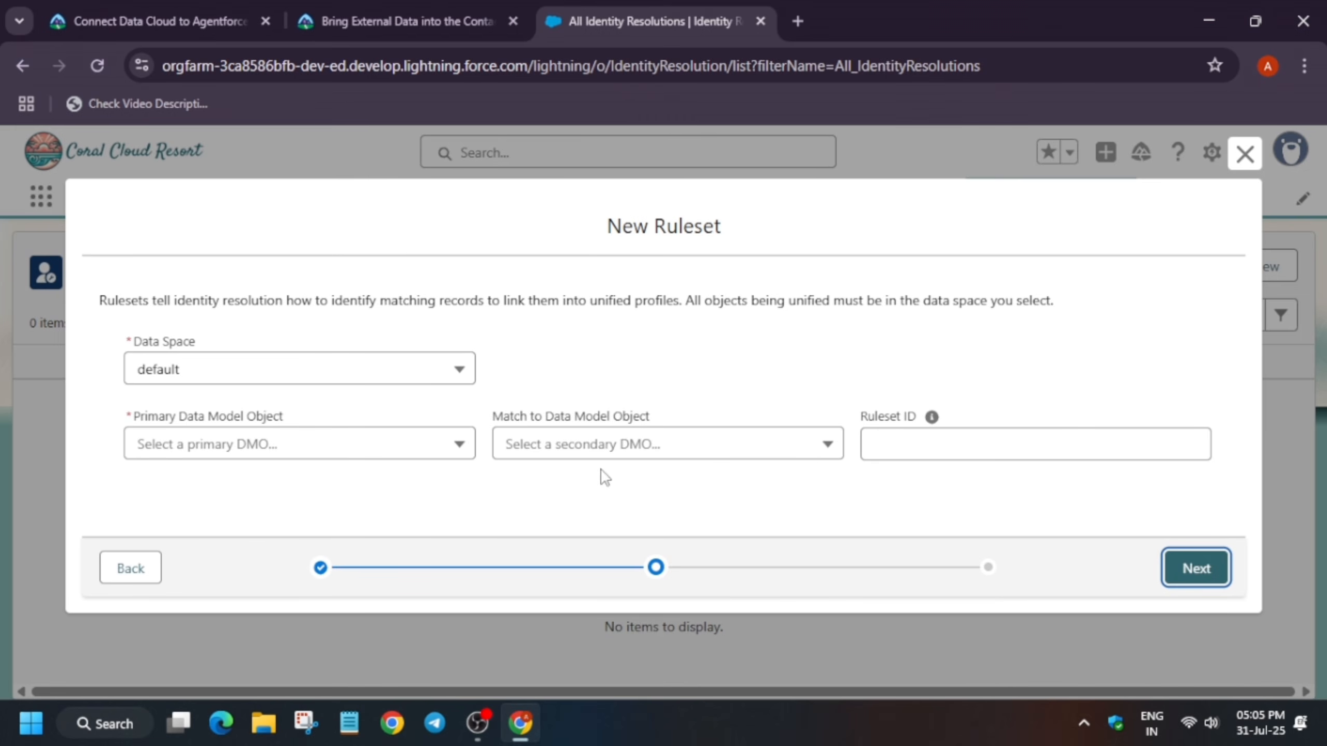
Set both the Primary Data Model Object and the Match to Data Model Object to Individual
{"action": "left_click", "coordinate": [598, 449]}
{"action": "left_click", "coordinate": [355, 449]}
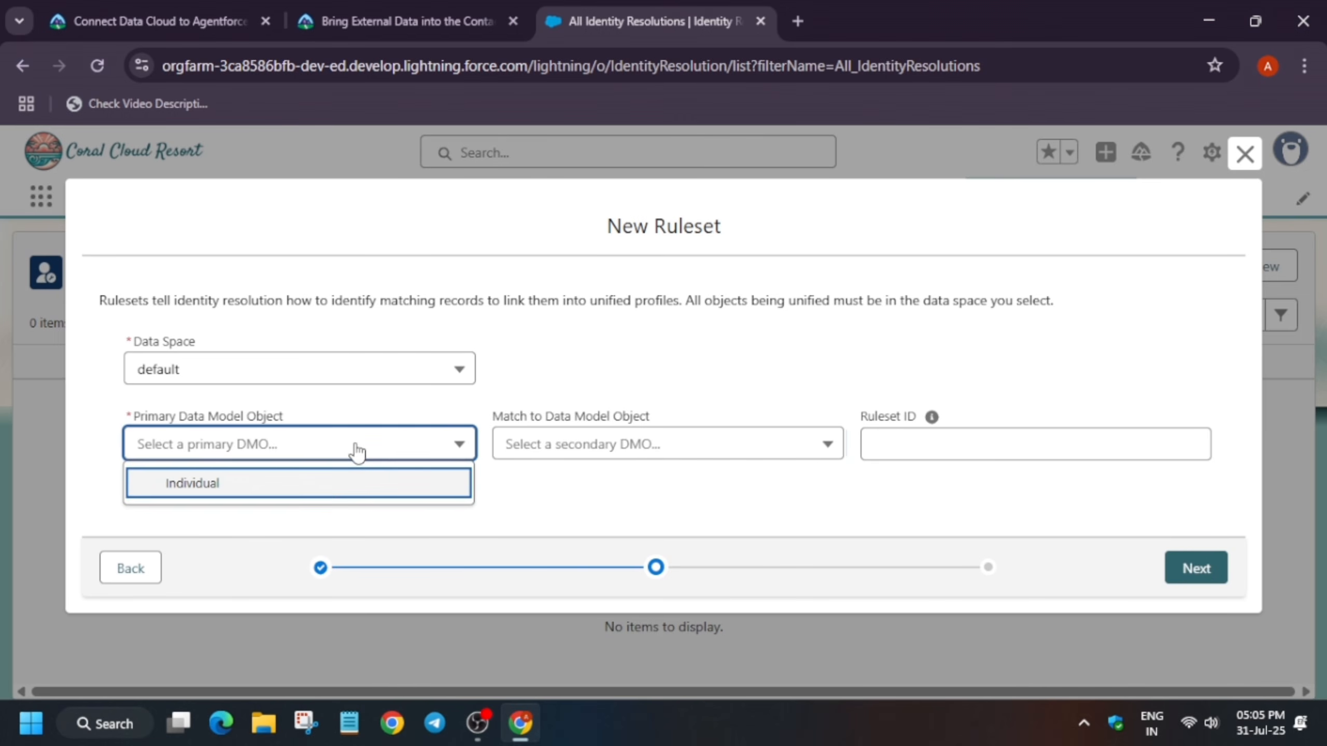
{"action": "left_click", "coordinate": [313, 484]}
{"action": "left_click", "coordinate": [578, 462]}
{"action": "left_click", "coordinate": [578, 486]}
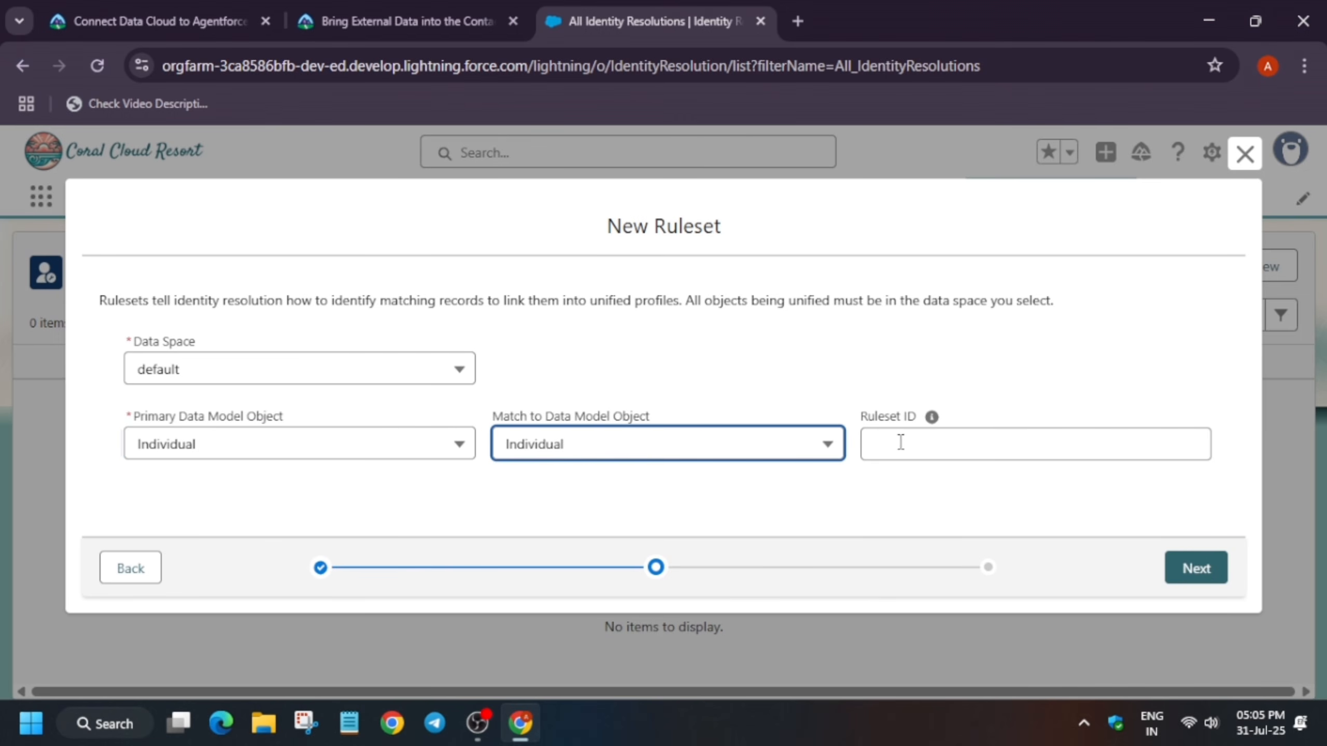
{"action": "left_click", "coordinate": [901, 444]}
{"action": "type", "text": "Indi"}
{"action": "double_click", "coordinate": [904, 442]}
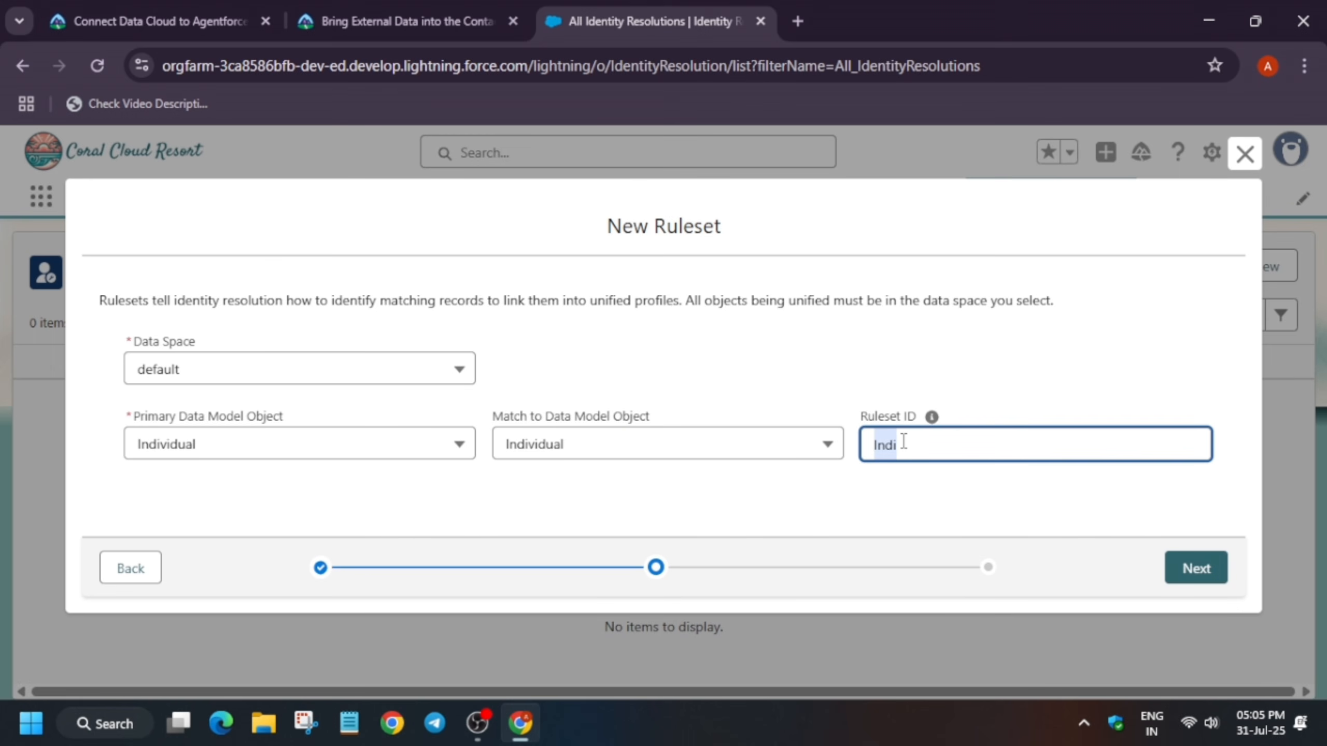
{"action": "key", "text": "BackSpace"}
Copy ccid from the instructions, enter it as the Ruleset ID, and continue
{"action": "key", "text": "alt+Tab"}
{"action": "key", "text": "alt+Tab"}
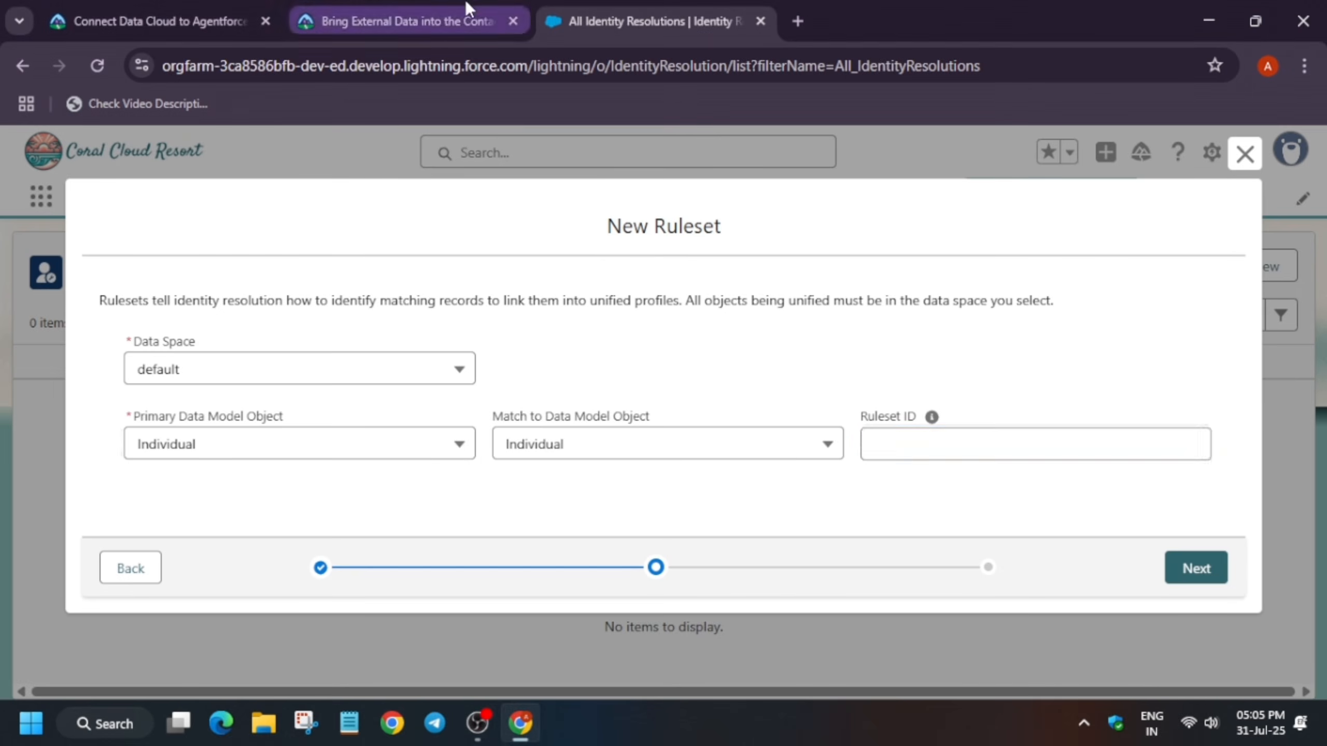
{"action": "left_click", "coordinate": [460, 21]}
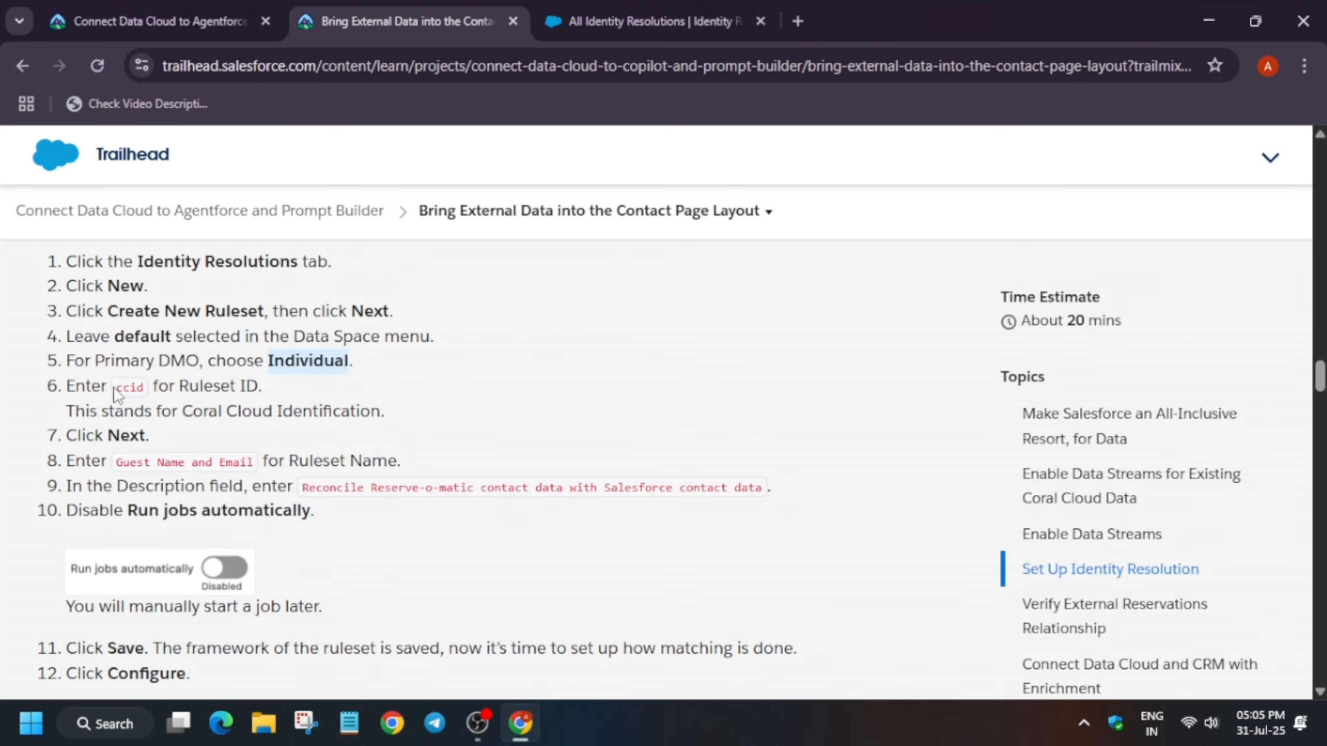
{"action": "left_click_drag", "start_coordinate": [114, 387], "coordinate": [152, 388]}
{"action": "key", "text": "ctrl+c"}
{"action": "key", "text": "alt+Tab"}
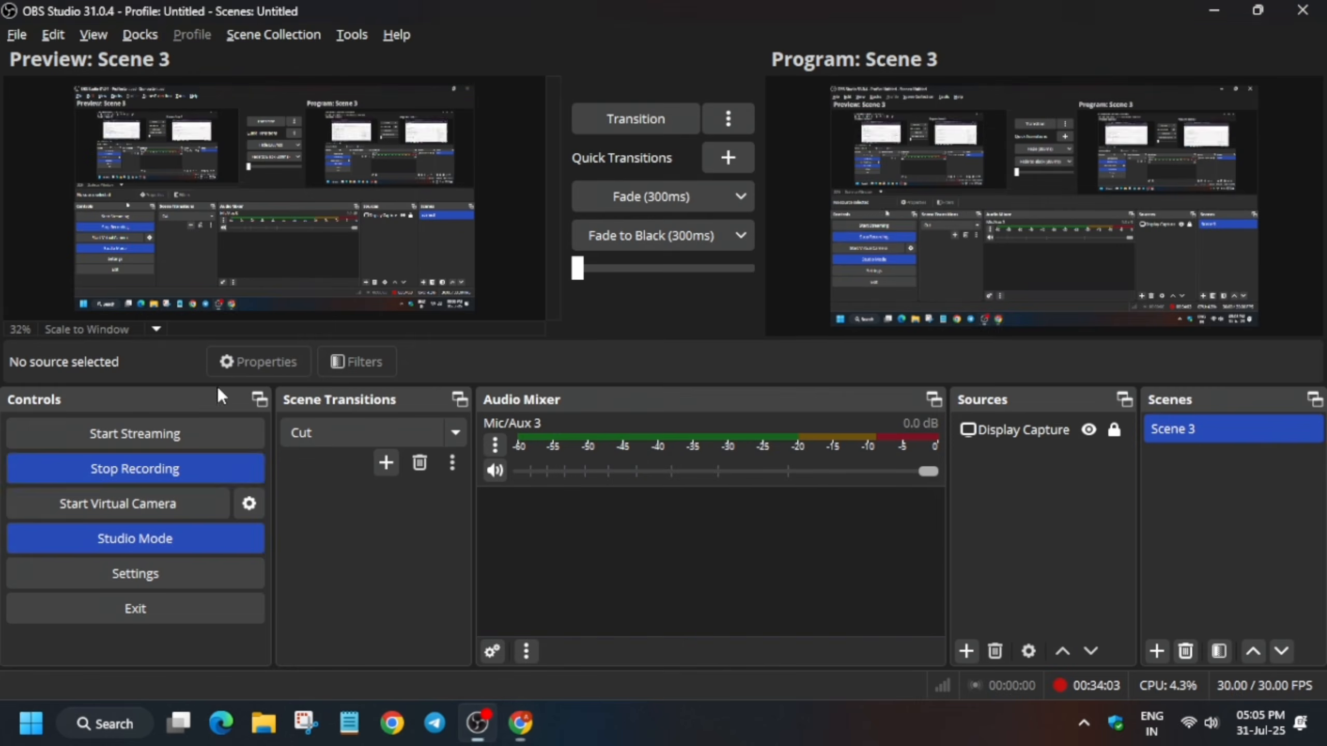
{"action": "key", "text": "alt+Tab"}
{"action": "left_click", "coordinate": [716, 6]}
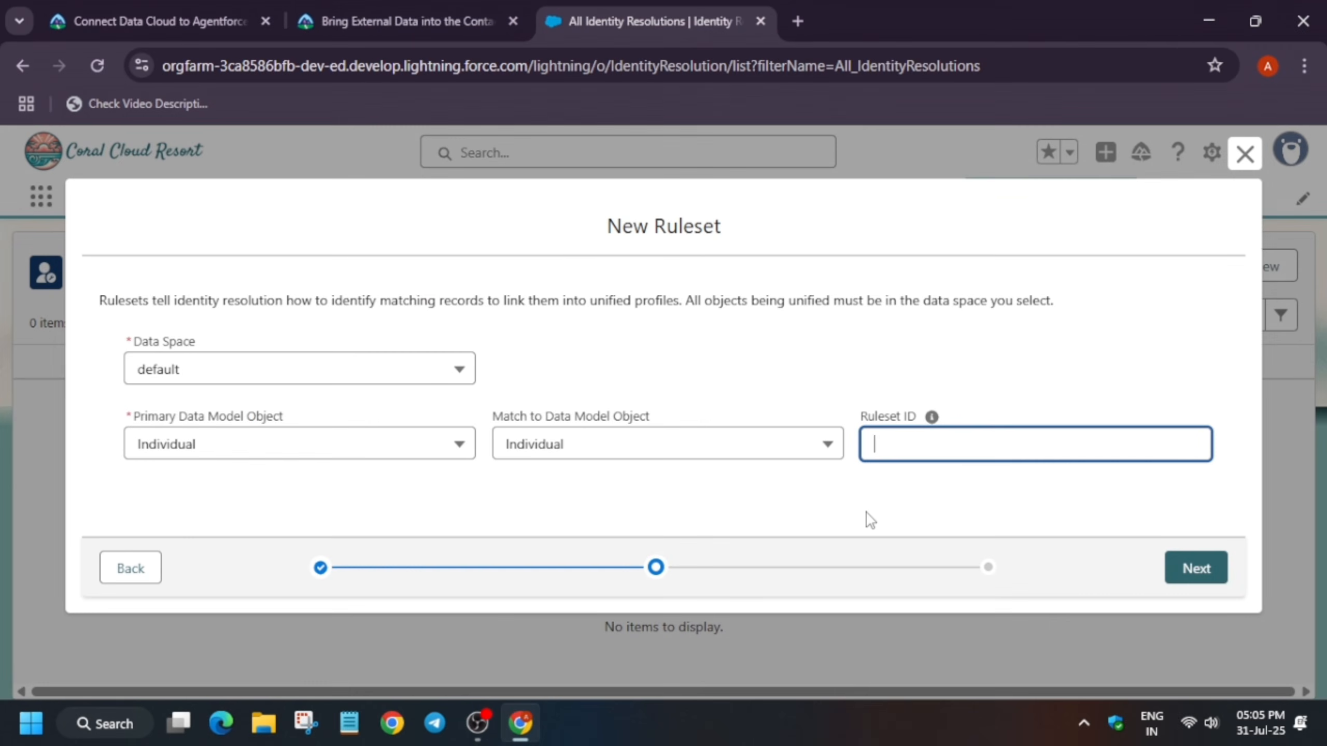
{"action": "key", "text": "ctrl+v"}
{"action": "left_click", "coordinate": [981, 490]}
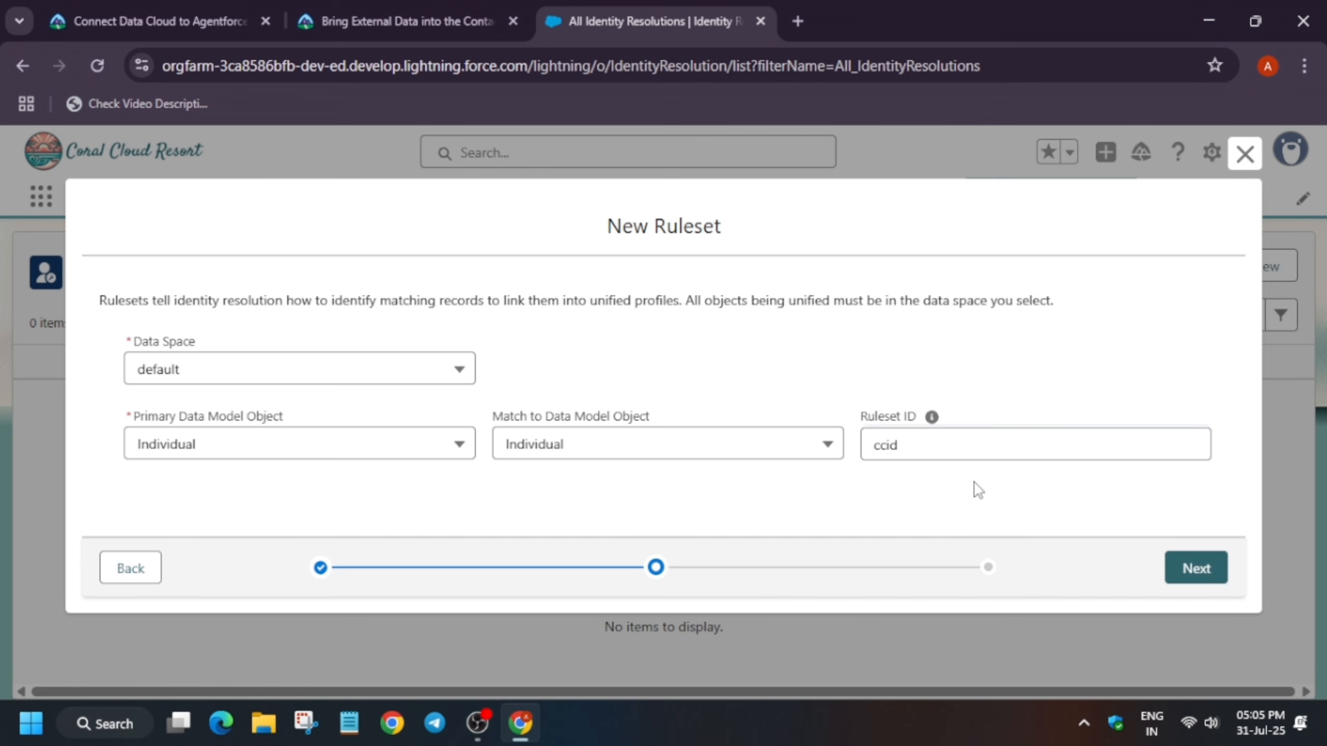
{"action": "left_click", "coordinate": [1221, 570]}
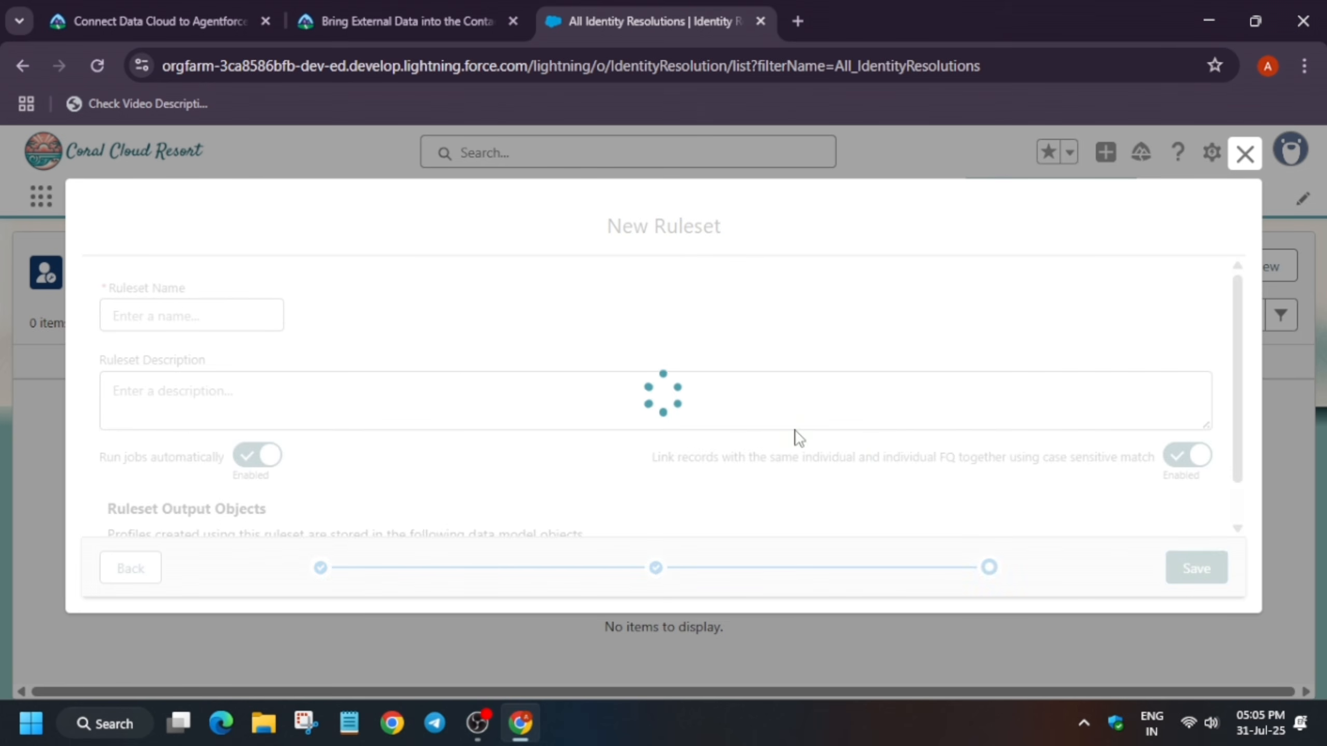
Copy the ruleset name from the instructions and enter Guest Name and Email as the Ruleset Name
{"action": "key", "text": "alt+Tab"}
{"action": "key", "text": "alt+Tab"}
{"action": "left_click", "coordinate": [402, 15]}
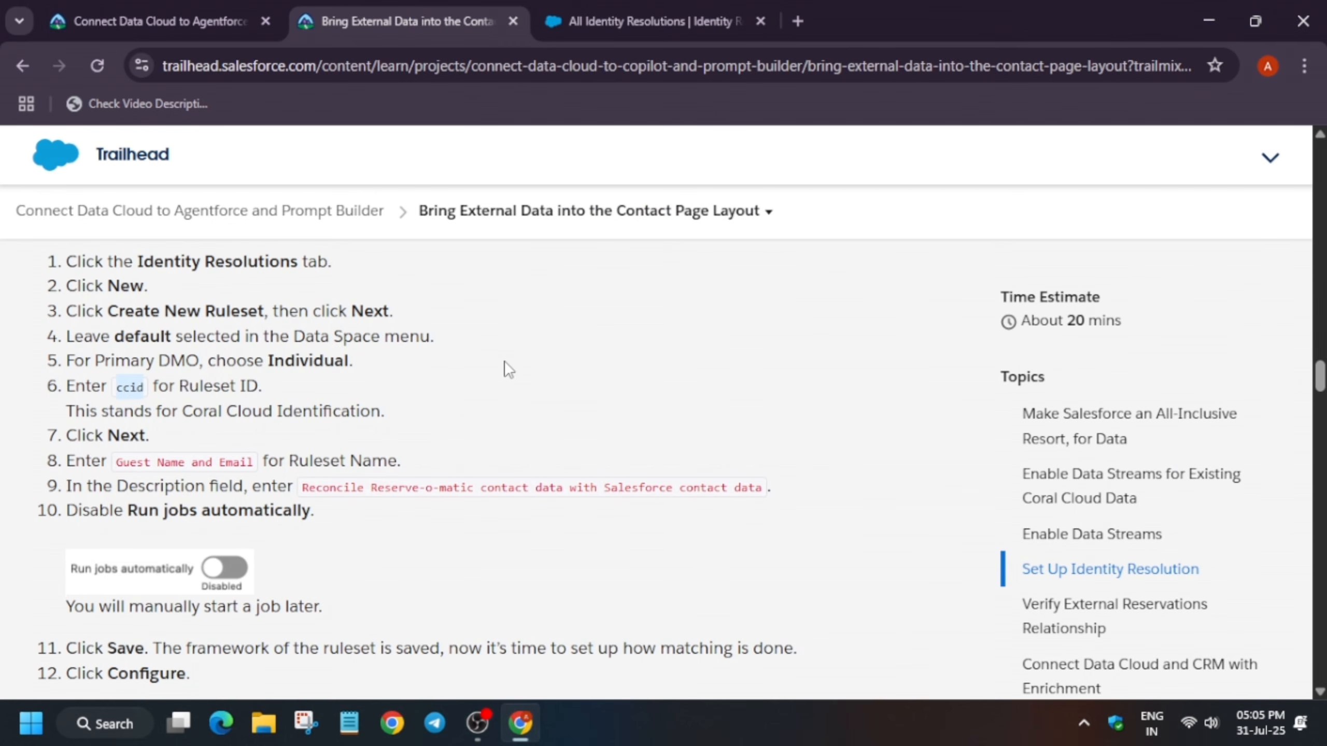
{"action": "left_click_drag", "start_coordinate": [112, 460], "coordinate": [252, 465]}
{"action": "key", "text": "ctrl+c"}
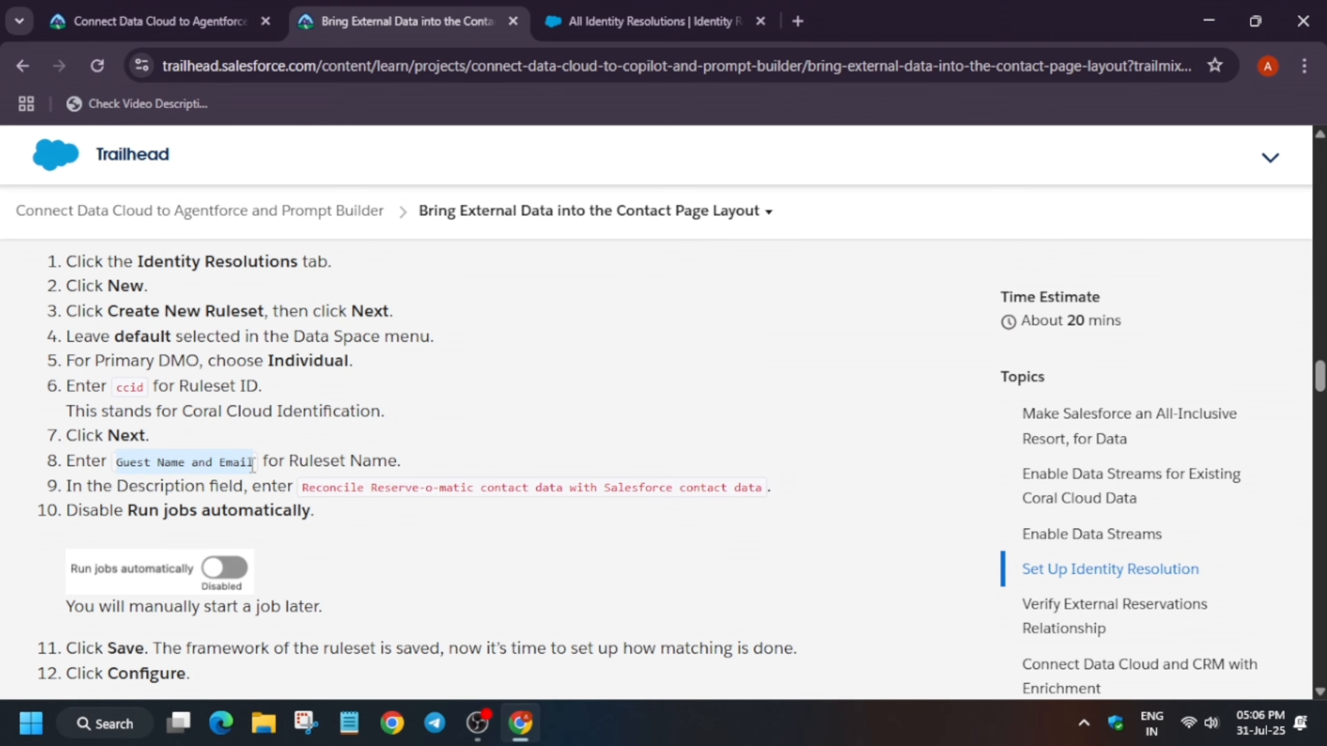
{"action": "left_click", "coordinate": [756, 4]}
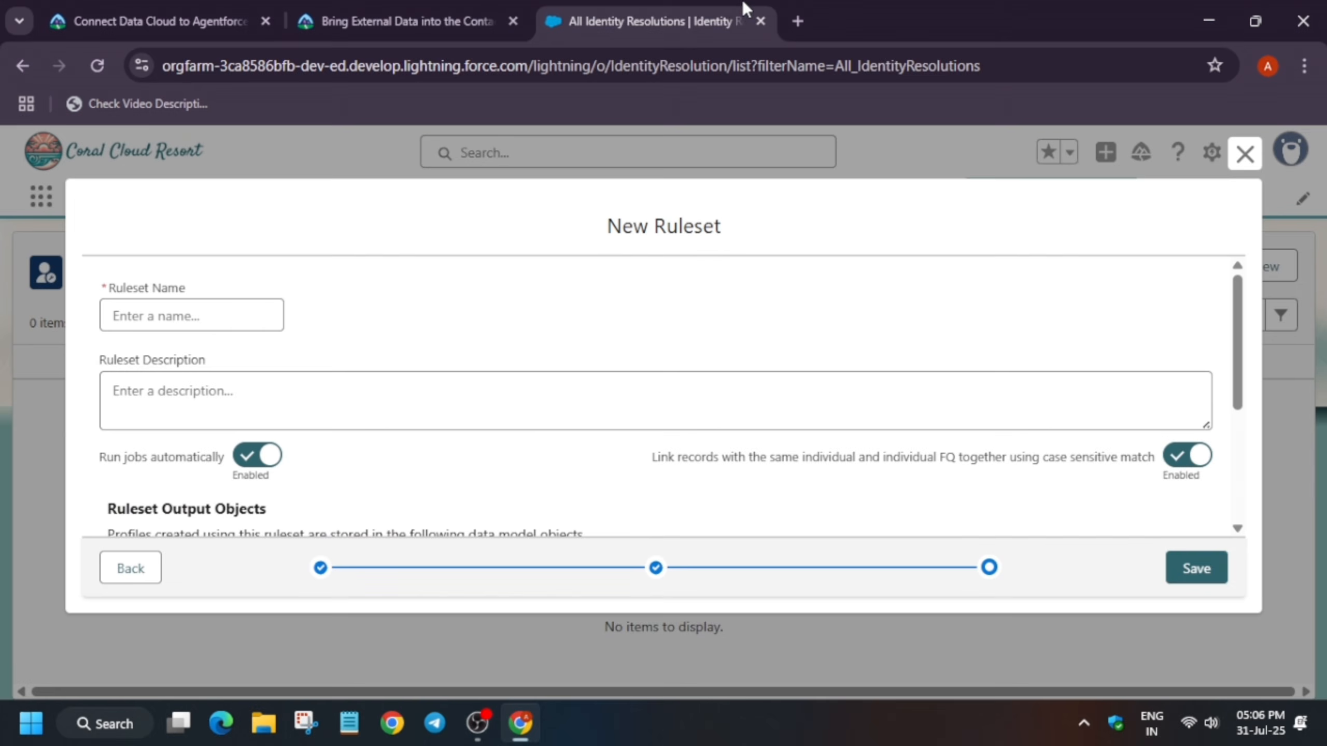
{"action": "left_click", "coordinate": [239, 324]}
{"action": "key", "text": "ctrl+v"}
Enter the description Reconcile Reserve-o-matic contact data with Salesforce contact data, copied from the instructions
{"action": "left_click", "coordinate": [504, 389]}
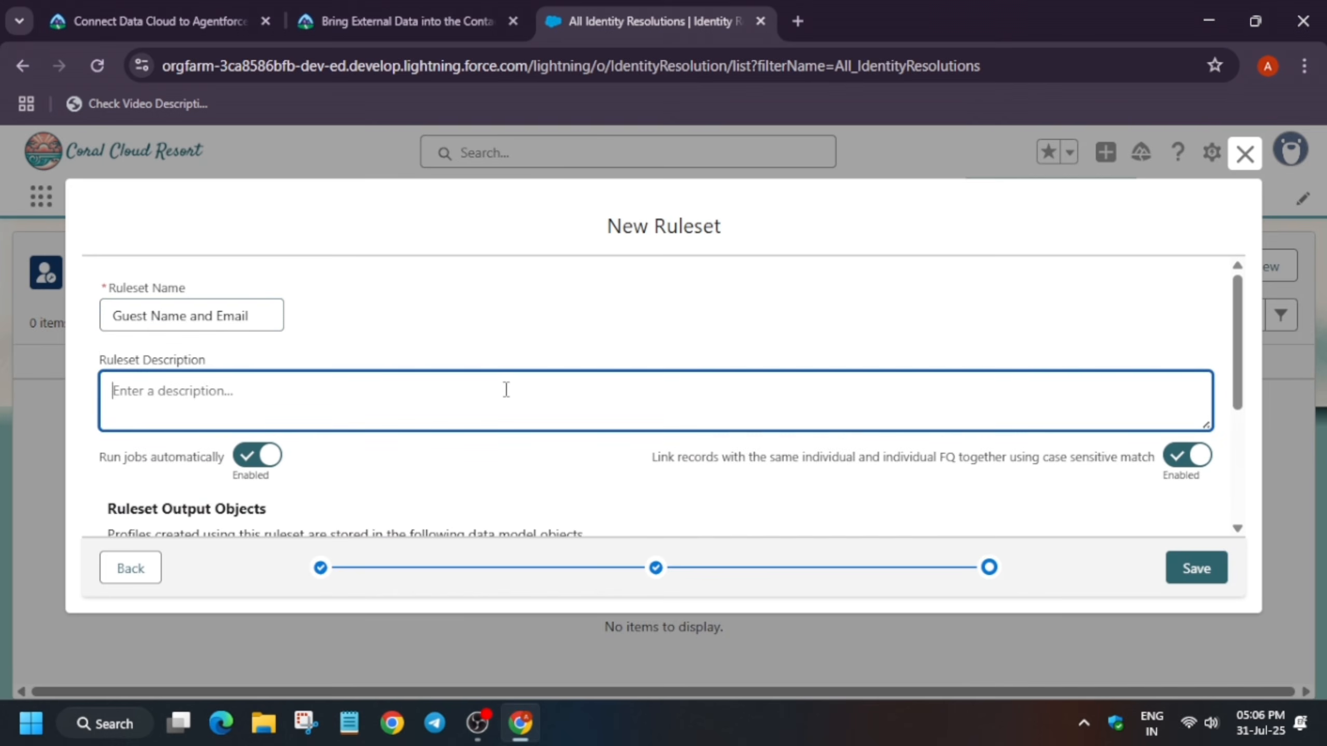
{"action": "left_click", "coordinate": [424, 8]}
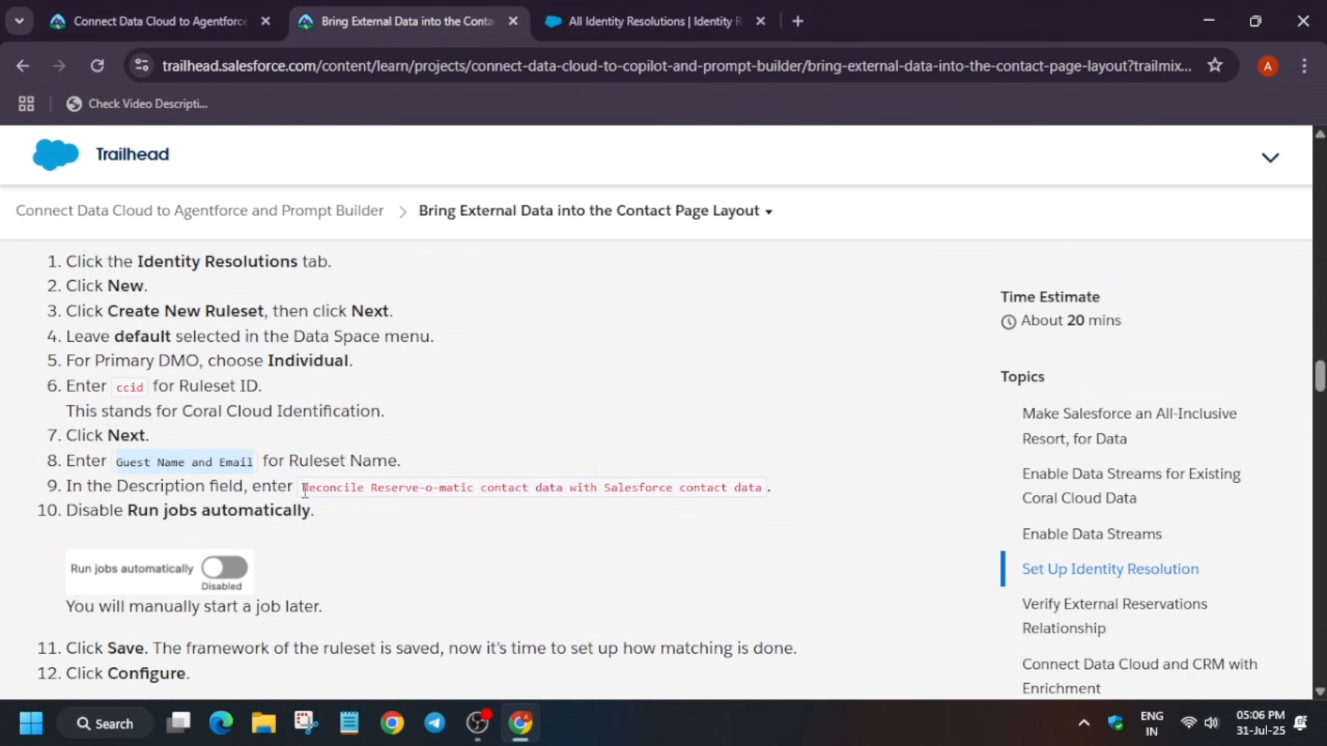
{"action": "left_click_drag", "start_coordinate": [305, 491], "coordinate": [757, 507]}
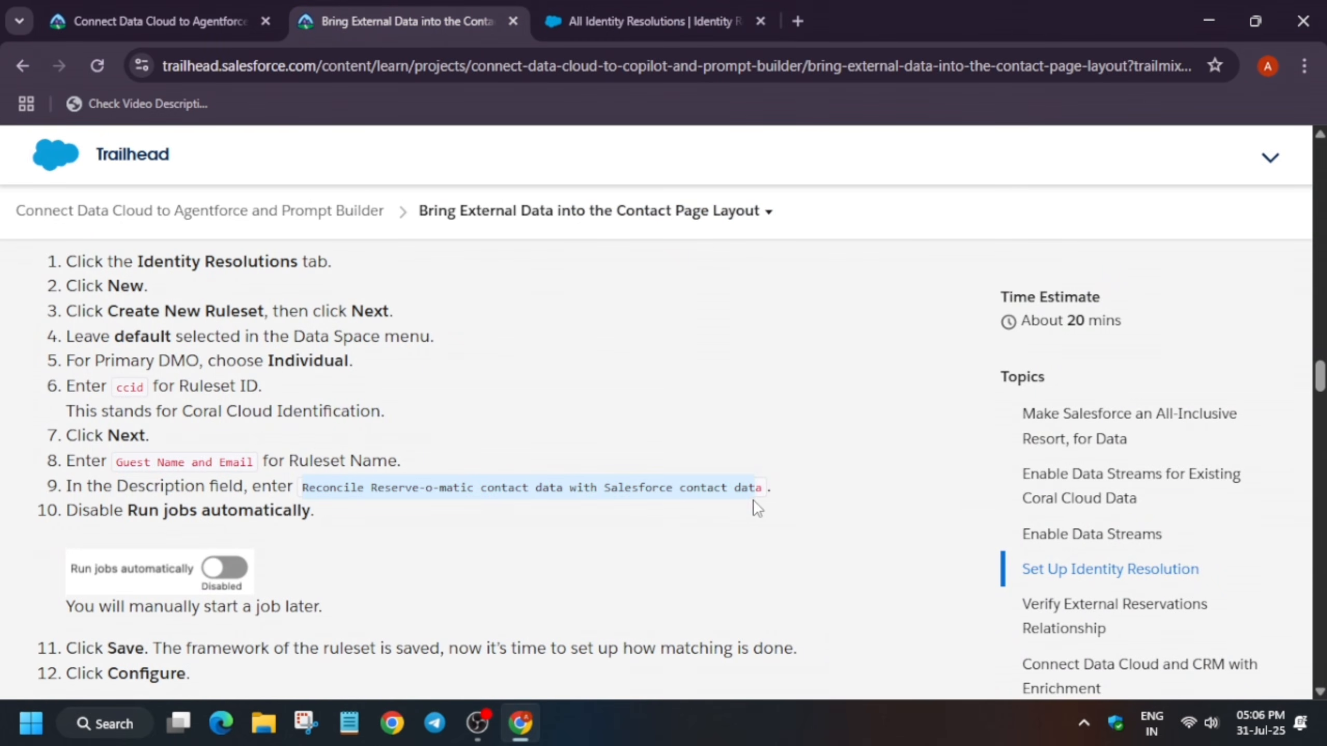
{"action": "left_click", "coordinate": [596, 6]}
{"action": "type", "text": "Reconcile Reserve-o-matic contact data with Salesforce contact data"}
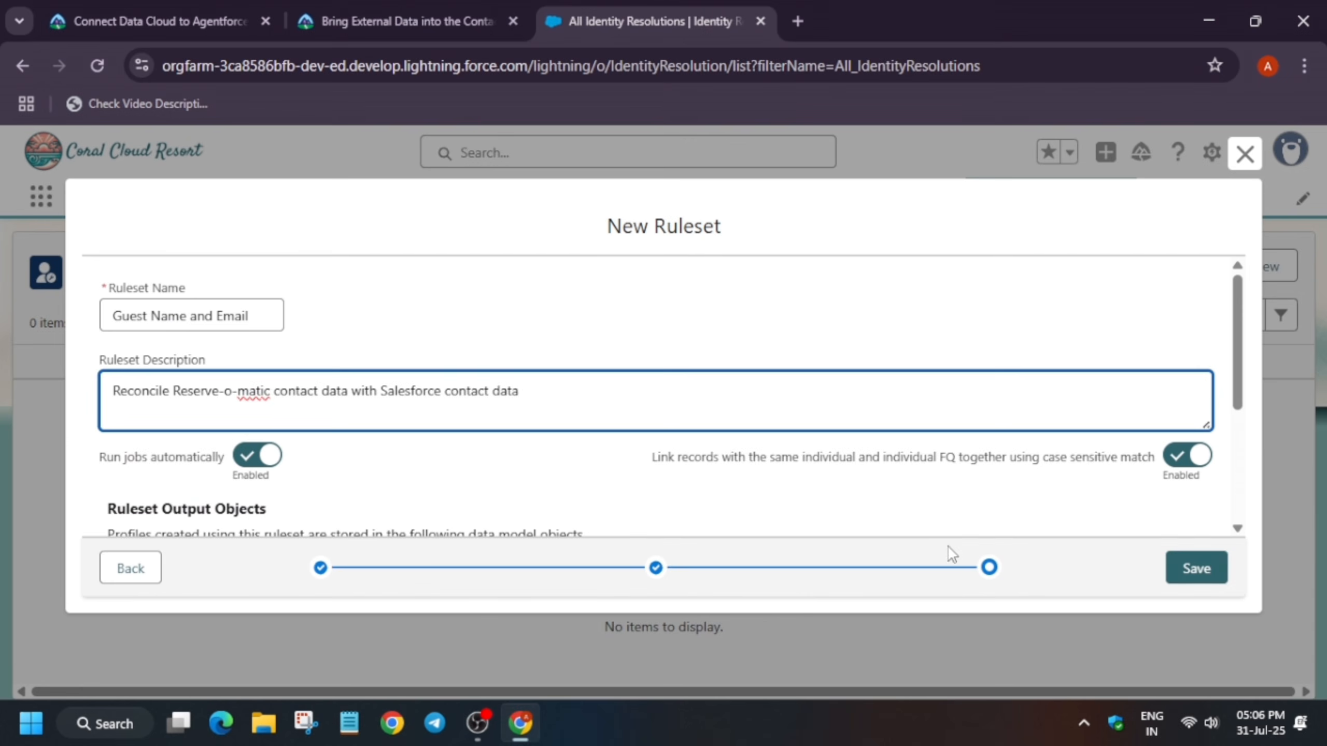
Disable Run jobs automatically and save the new ruleset
{"action": "left_click", "coordinate": [274, 460]}
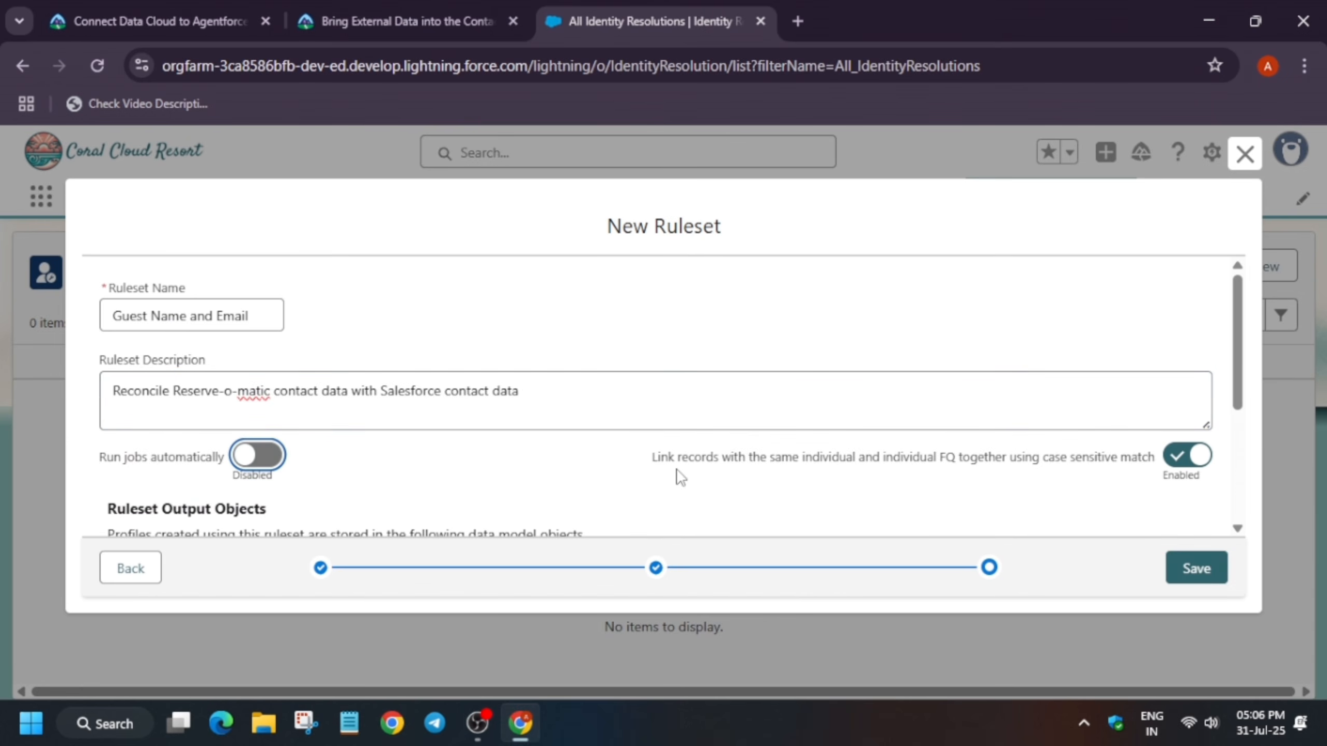
{"action": "left_click", "coordinate": [397, 8]}
{"action": "left_click", "coordinate": [682, 10]}
{"action": "left_click", "coordinate": [1179, 568]}
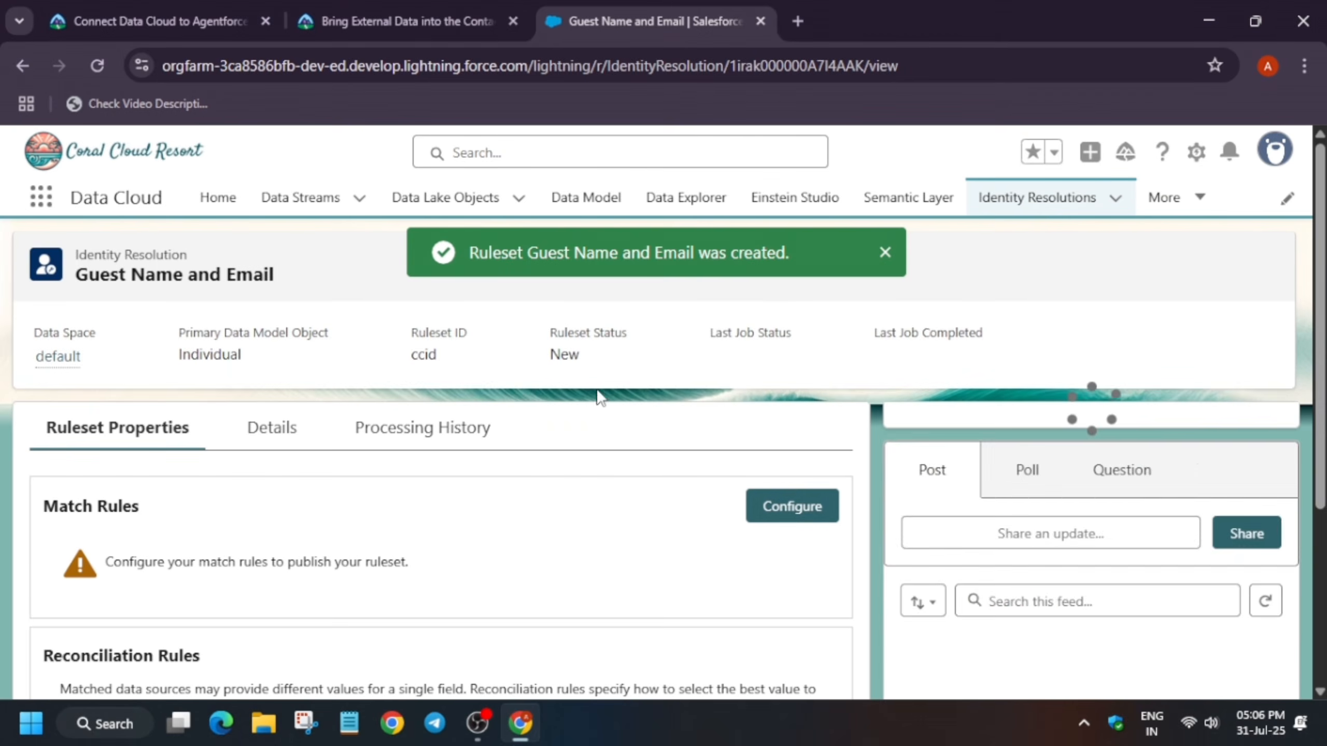
Configure the ruleset's match rules with the default Fuzzy Name and Normalized Email rule and save them
{"action": "left_click", "coordinate": [806, 514]}
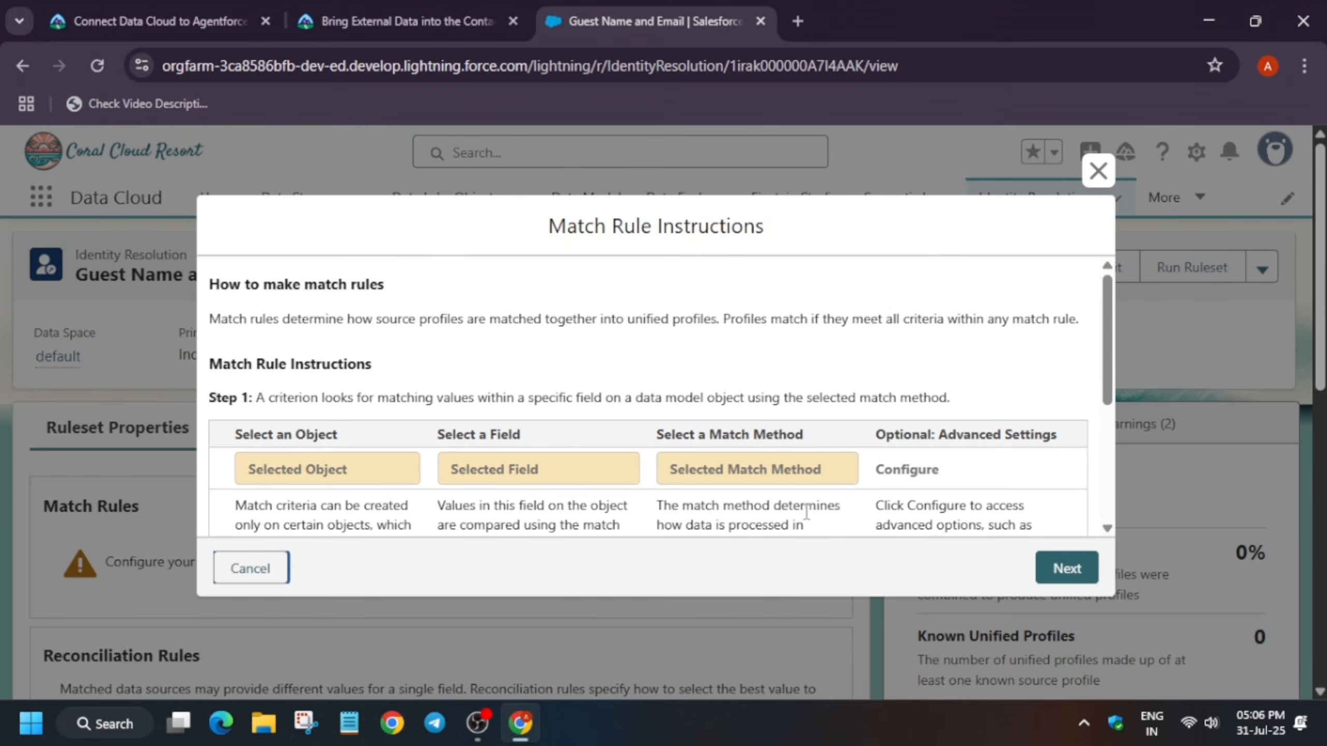
{"action": "left_click", "coordinate": [1072, 568]}
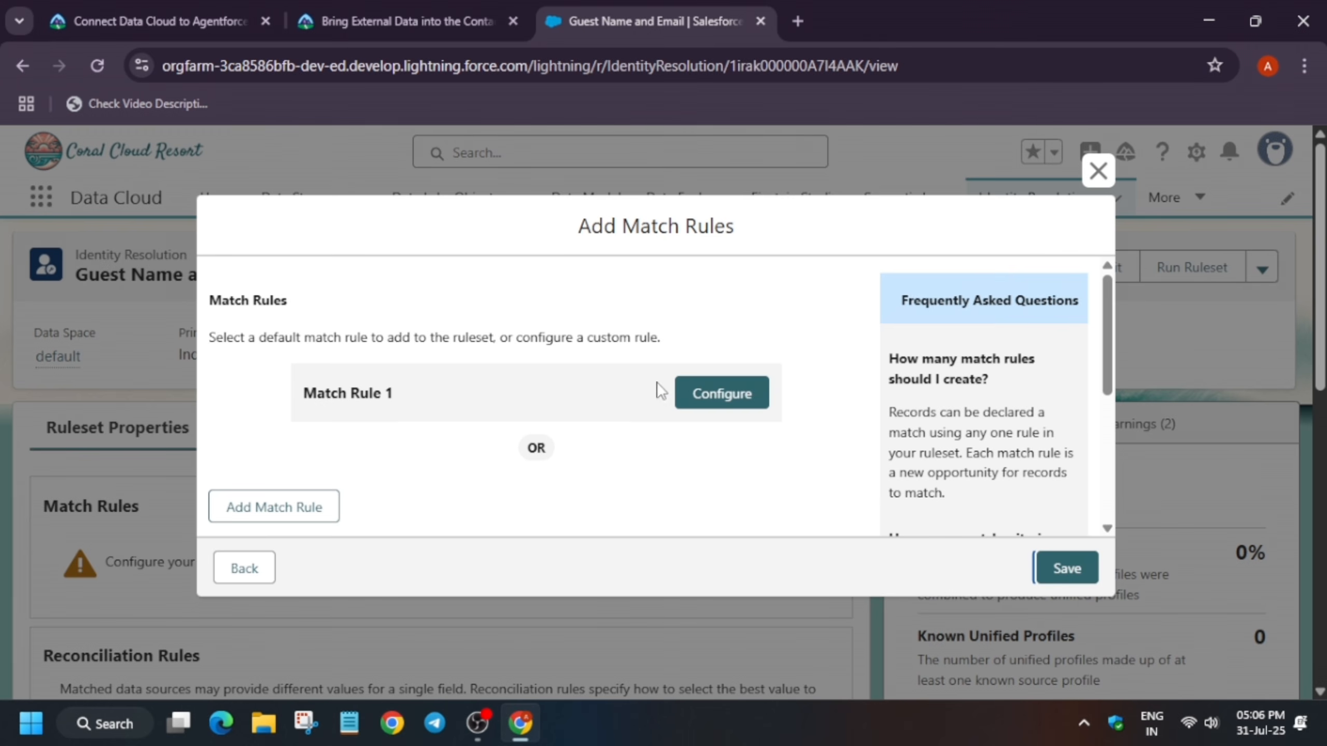
{"action": "left_click", "coordinate": [707, 398]}
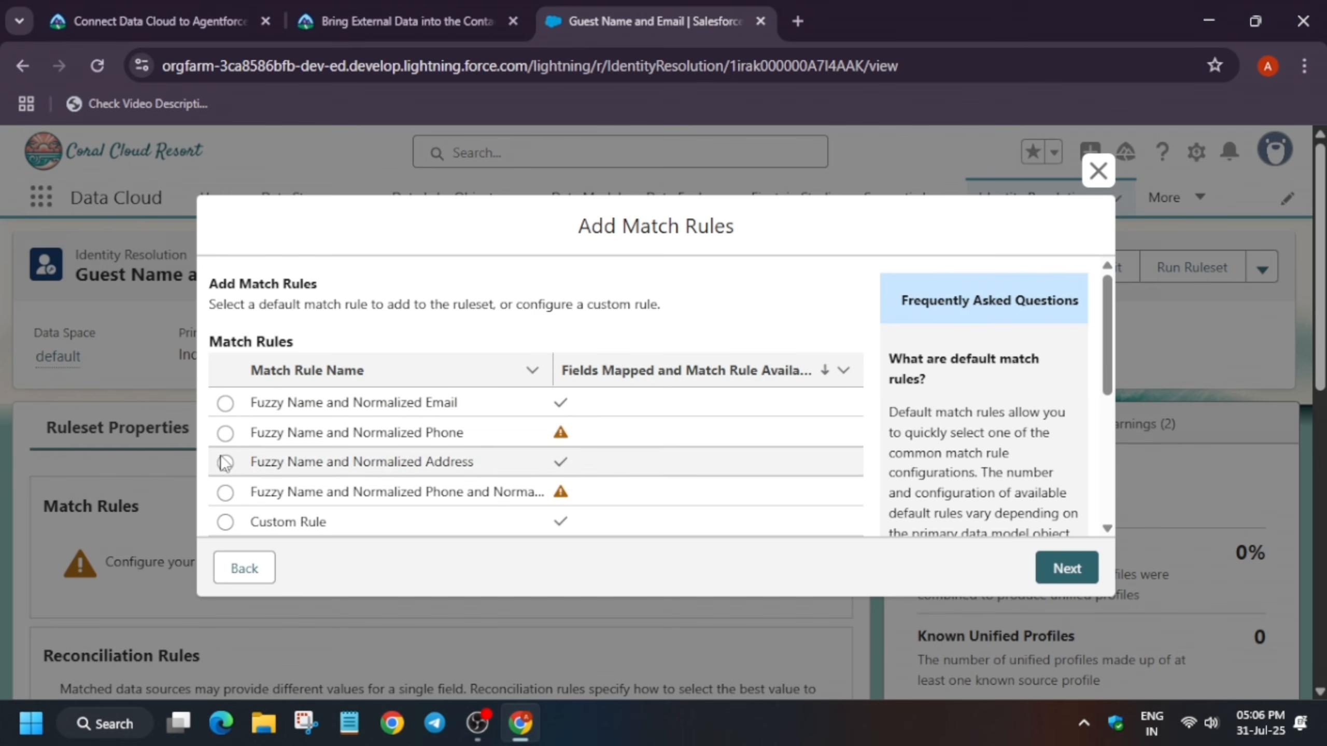
{"action": "left_click", "coordinate": [225, 404]}
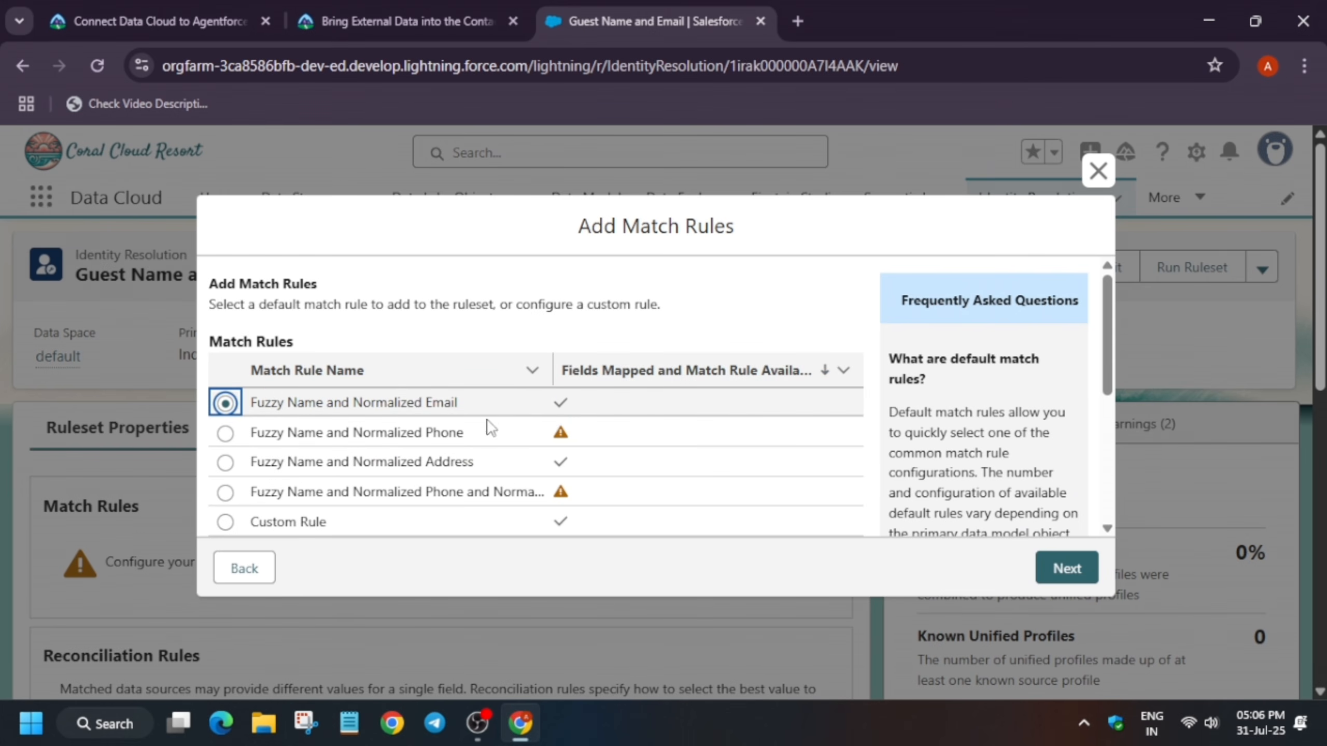
{"action": "left_click", "coordinate": [1060, 580]}
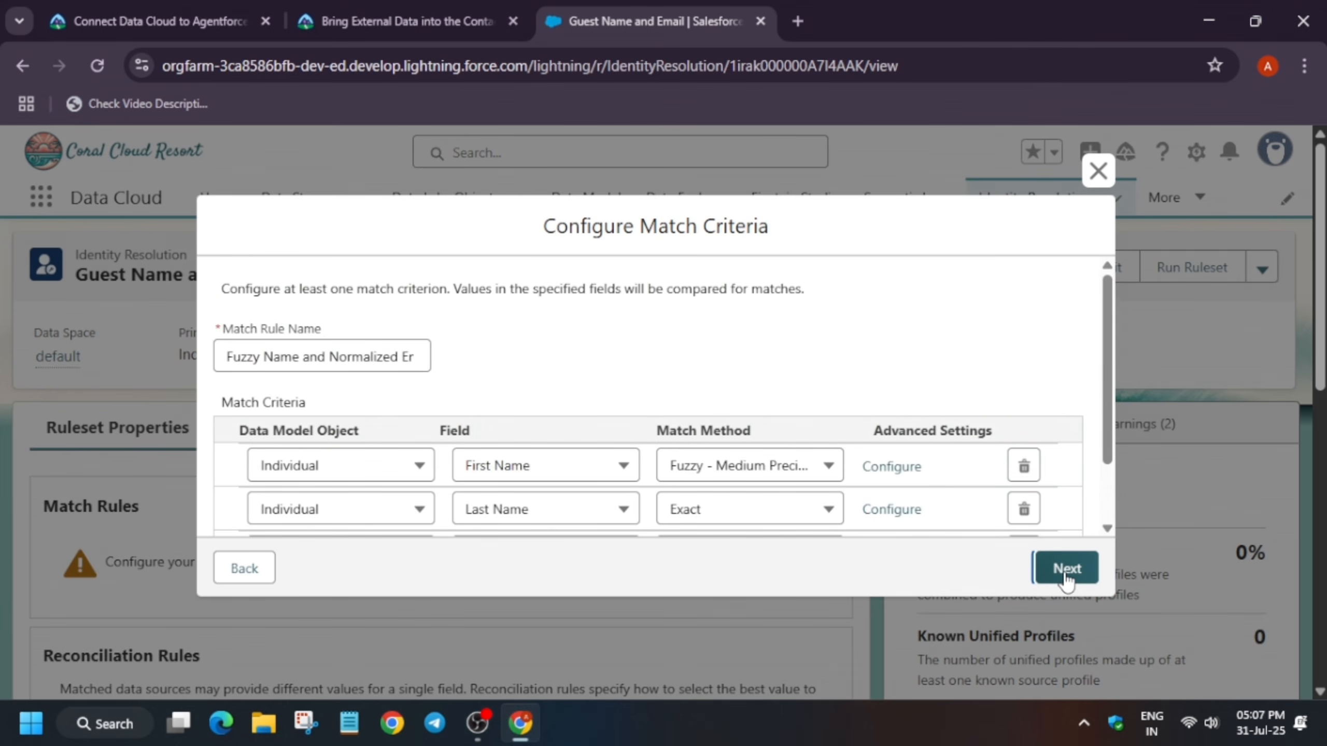
{"action": "left_click", "coordinate": [1066, 577]}
{"action": "left_click", "coordinate": [1064, 571]}
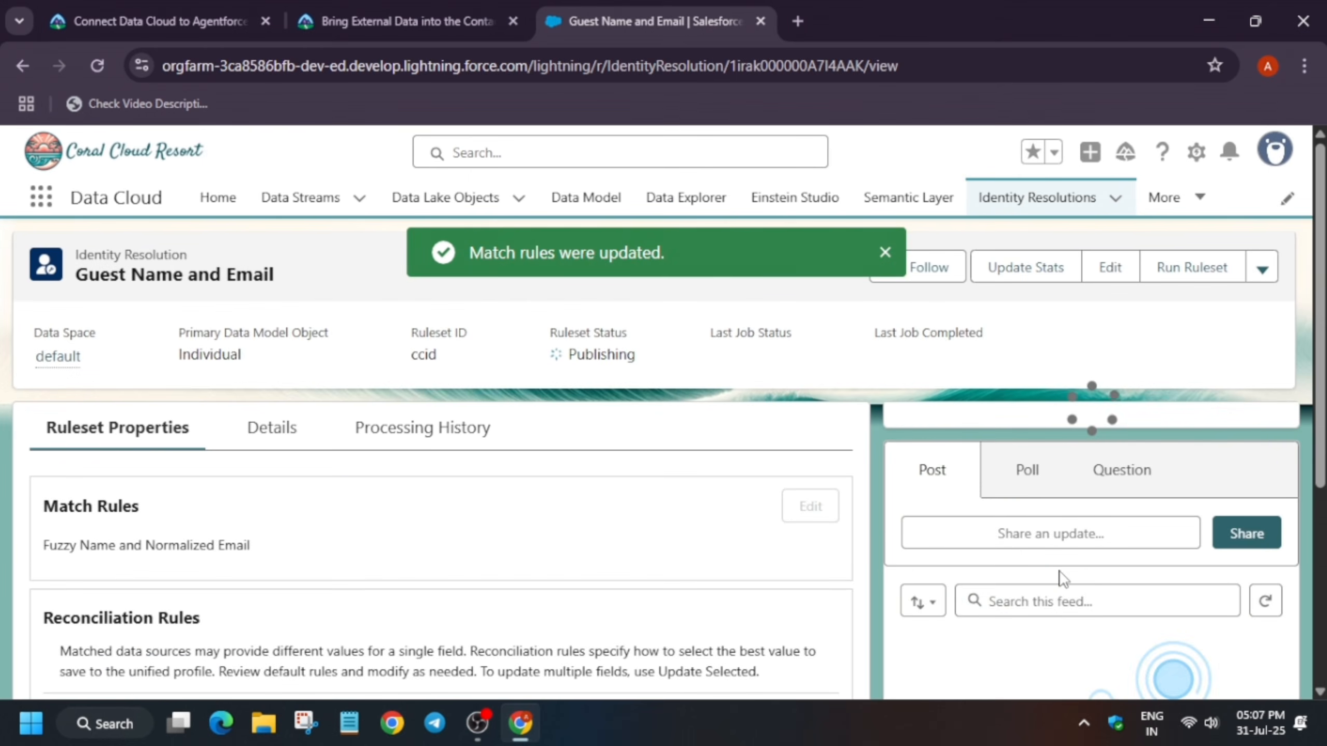
Run the Guest Name and Email ruleset
{"action": "left_click", "coordinate": [1188, 284]}
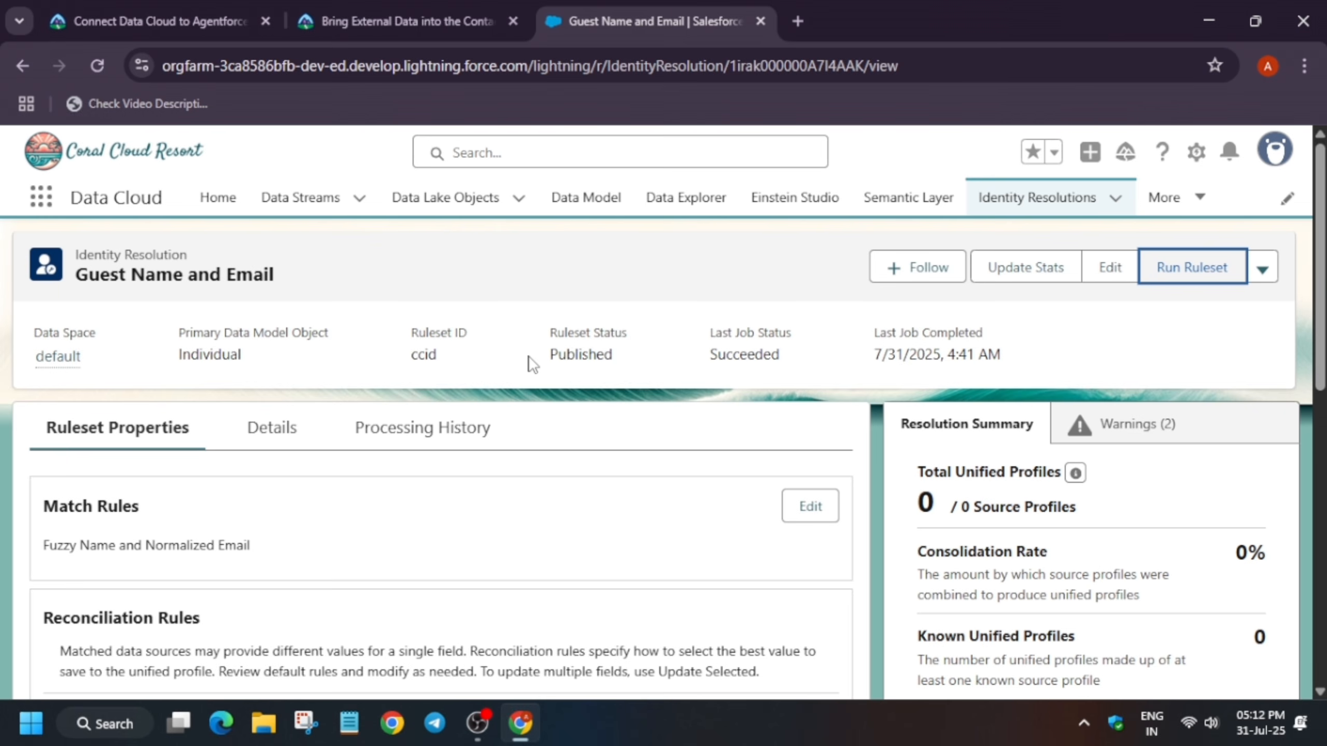
{"action": "scroll", "coordinate": [588, 437], "scroll_direction": "down", "scroll_amount": 2}
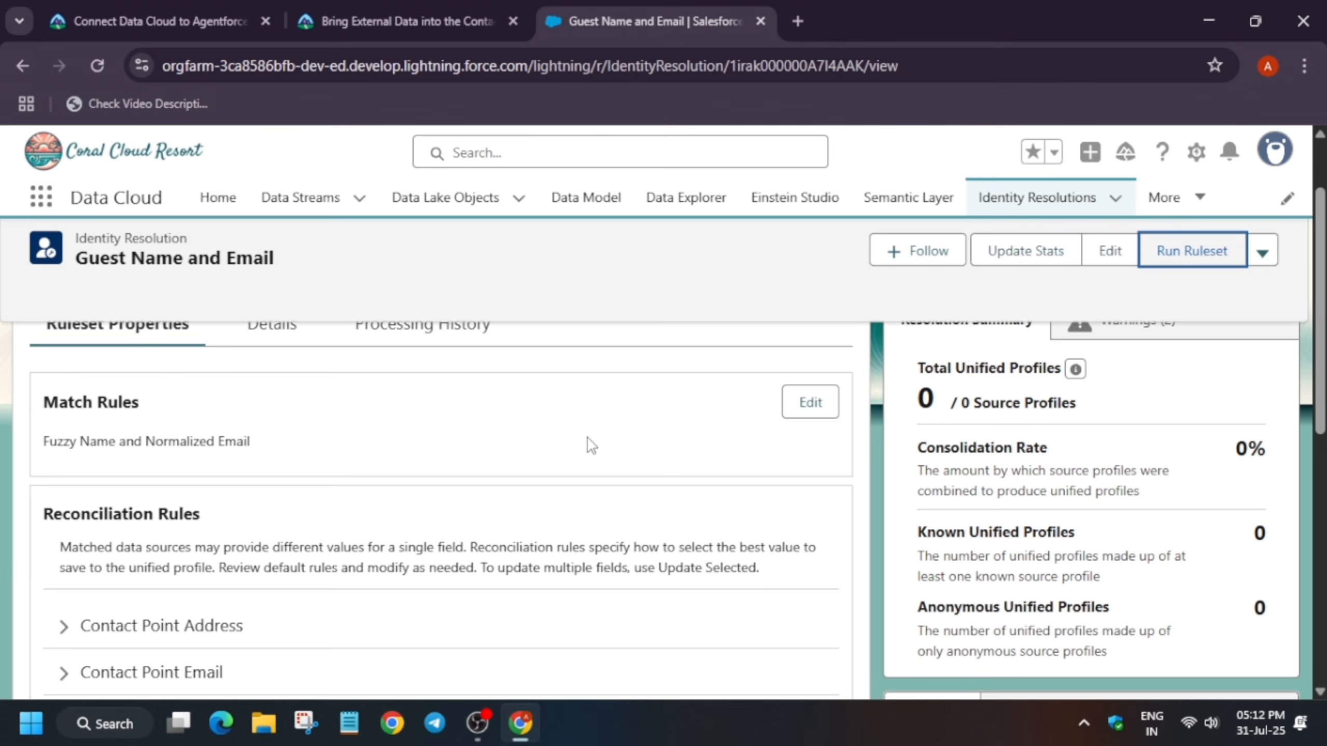
{"action": "scroll", "coordinate": [588, 439], "scroll_direction": "up", "scroll_amount": 2}
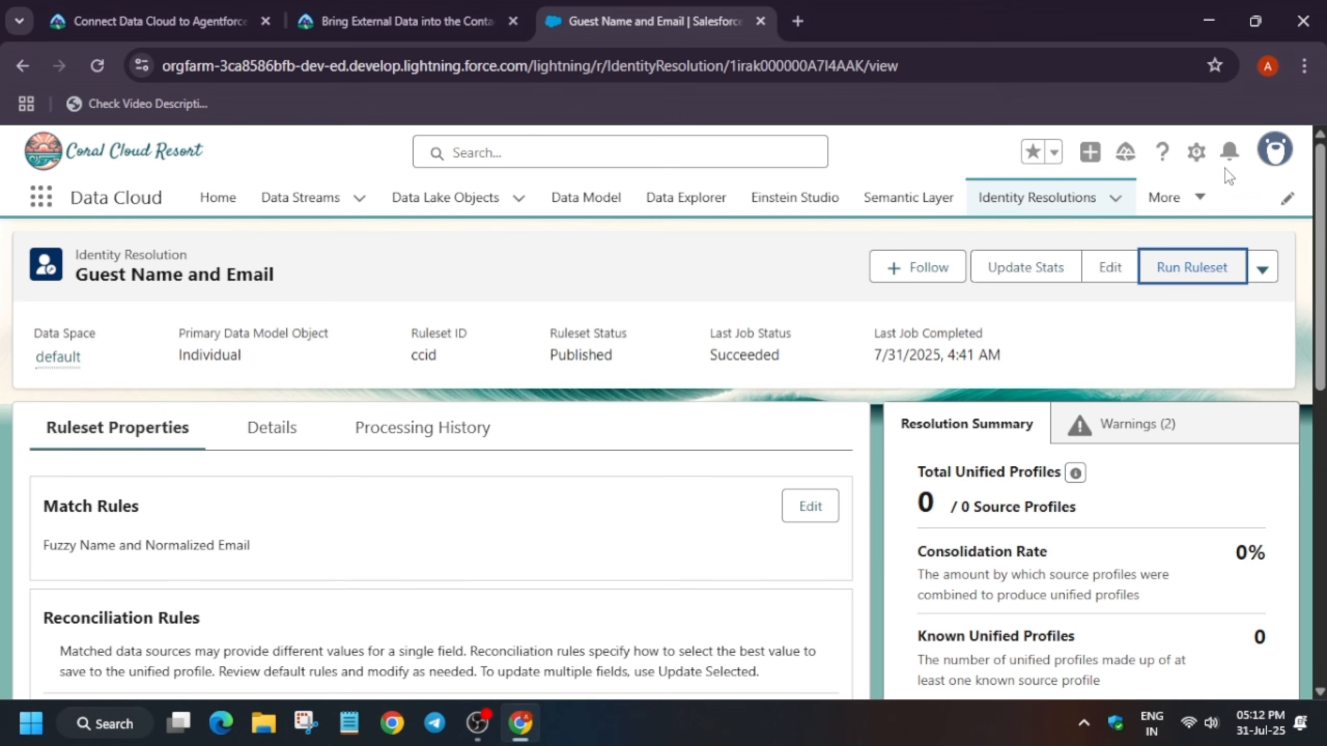
Open Setup in a new tab and go to the Object Manager
{"action": "left_click", "coordinate": [1197, 152]}
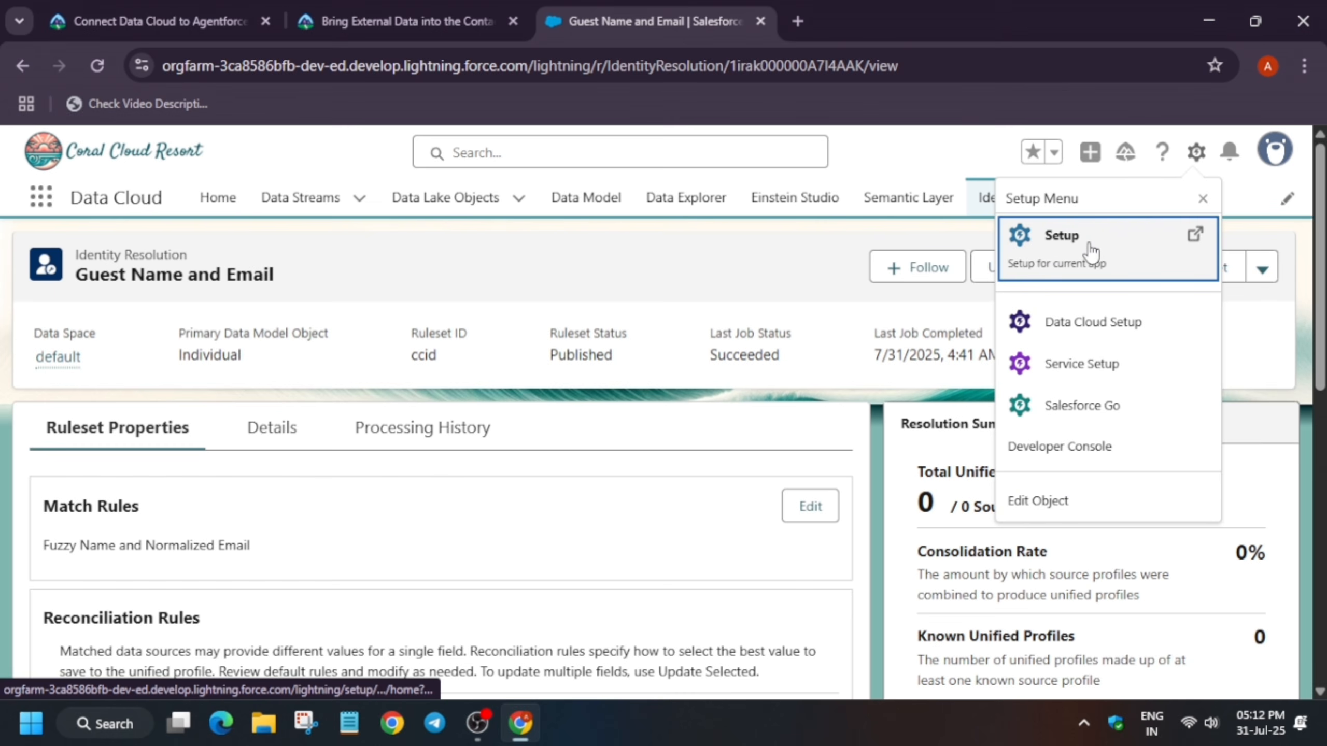
{"action": "left_click", "coordinate": [1091, 252]}
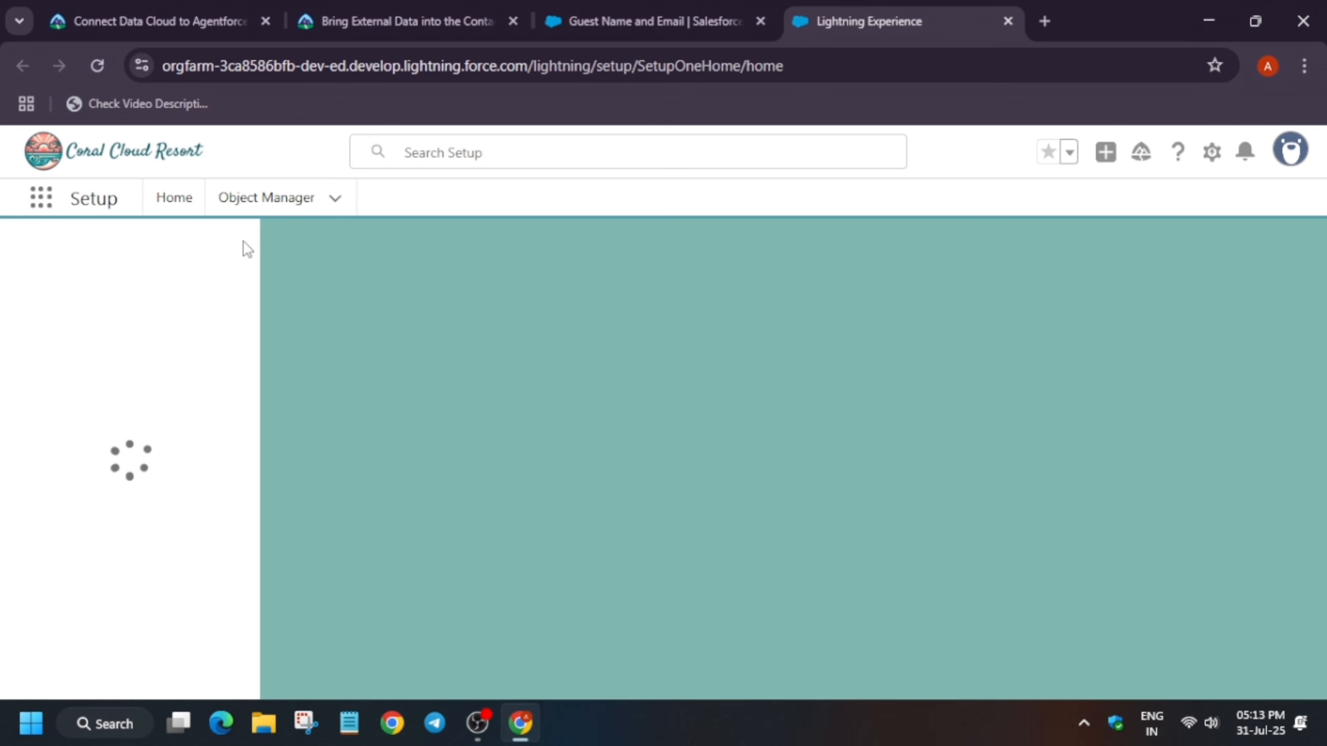
{"action": "left_click", "coordinate": [271, 204]}
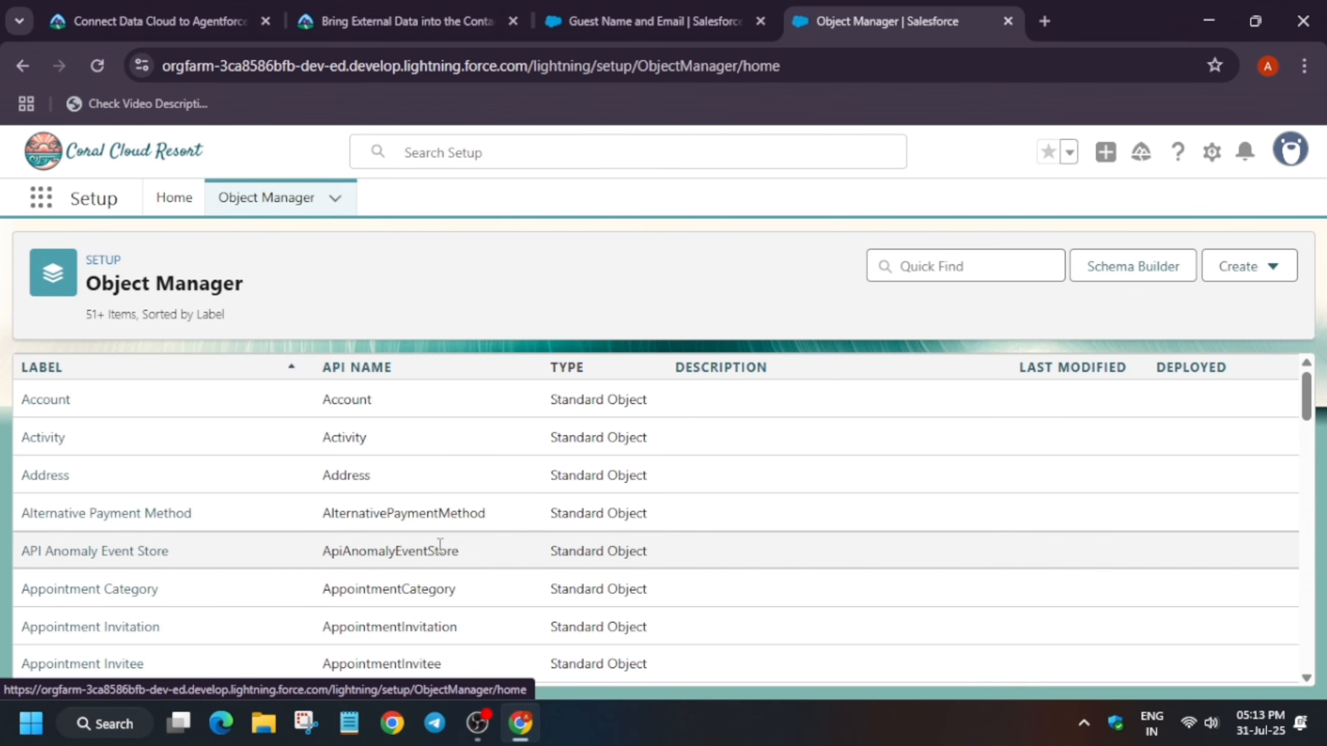
Find the Contact object in the Object Manager and open its details
{"action": "key", "text": "ctrl+f"}
{"action": "type", "text": "co"}
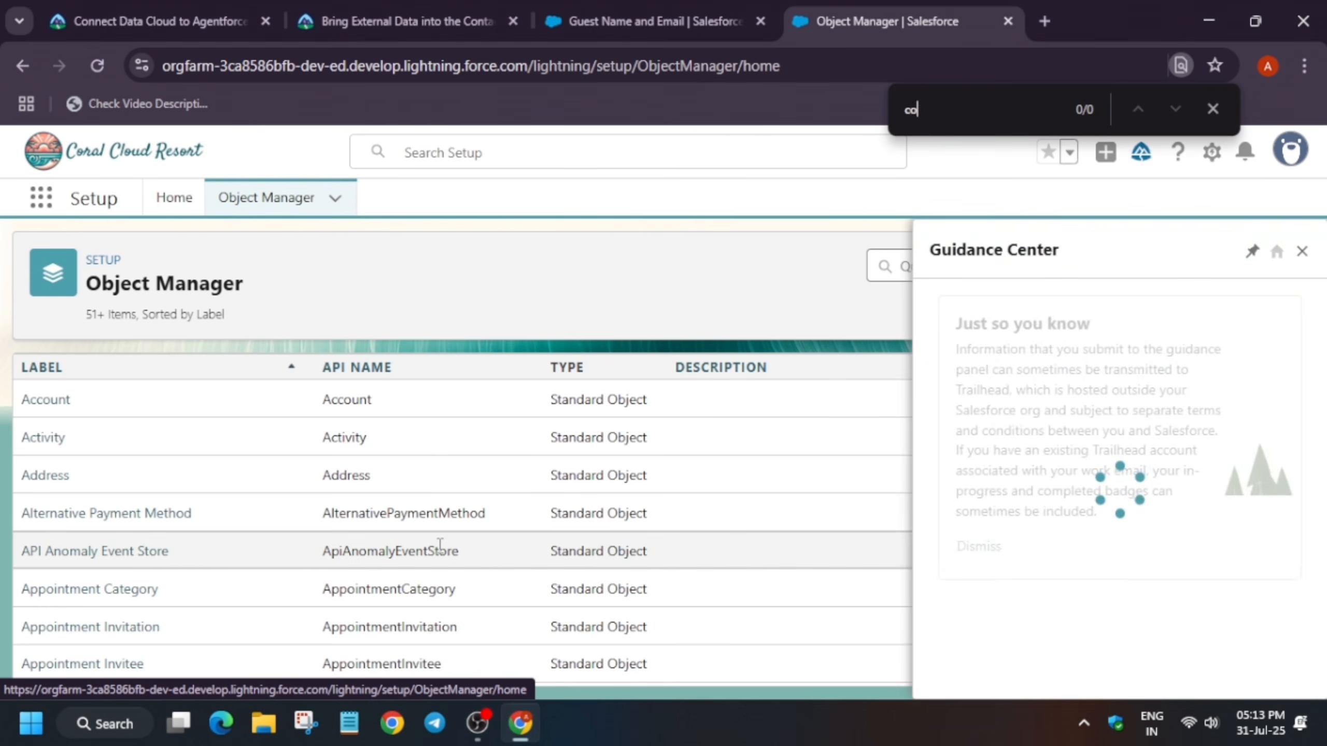
{"action": "type", "text": "ntact"}
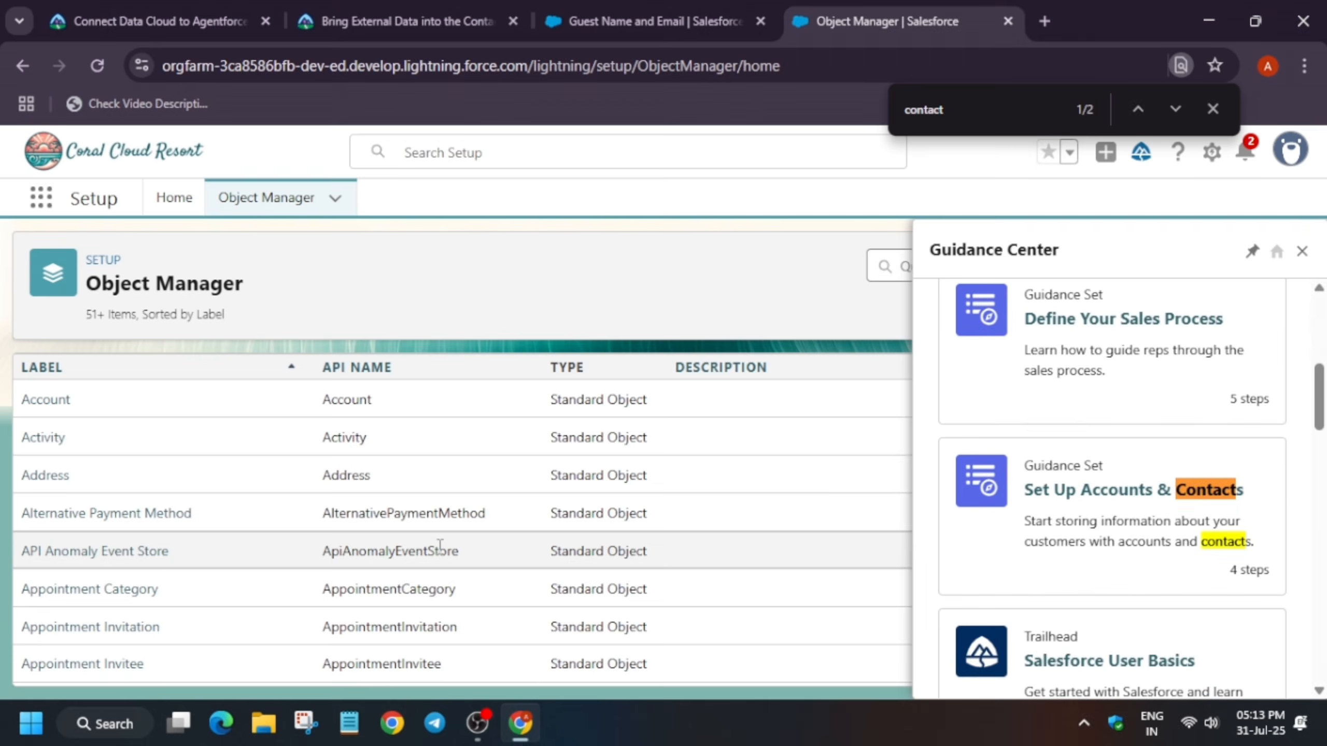
{"action": "key", "text": "Return"}
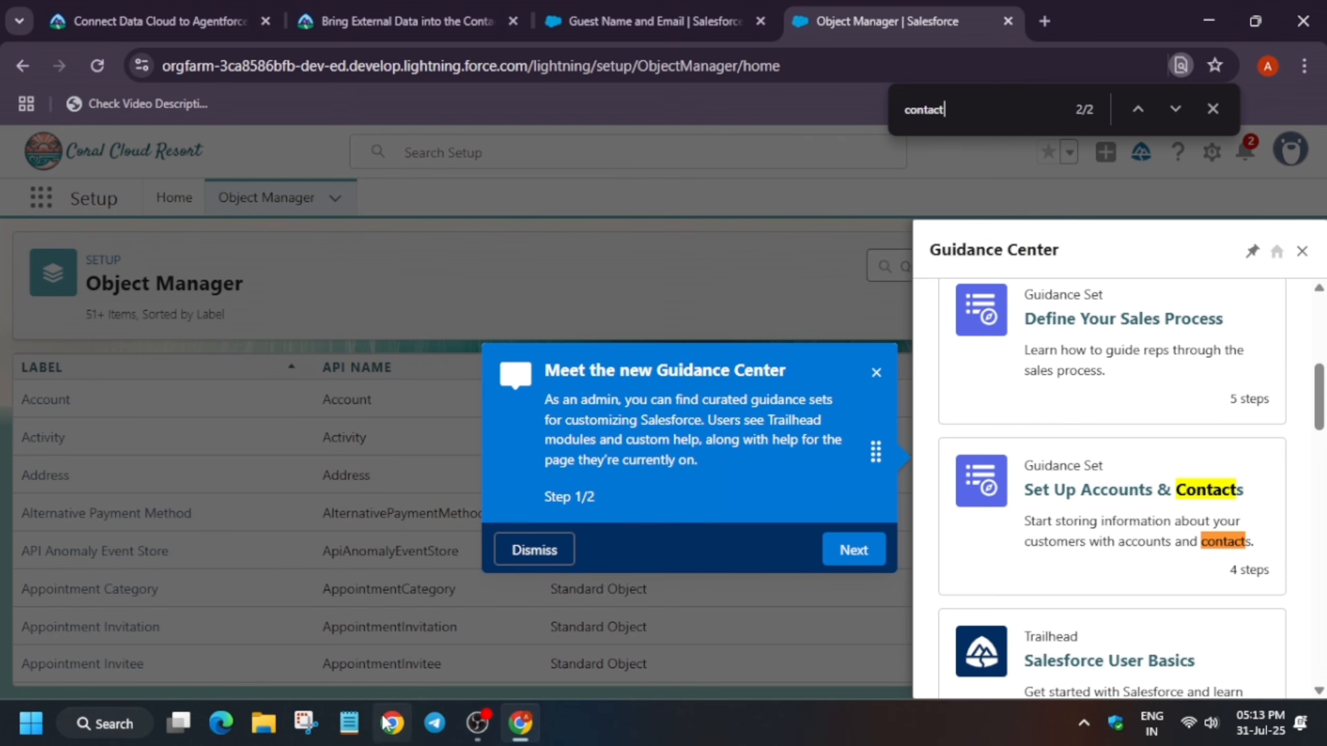
{"action": "left_click", "coordinate": [554, 548]}
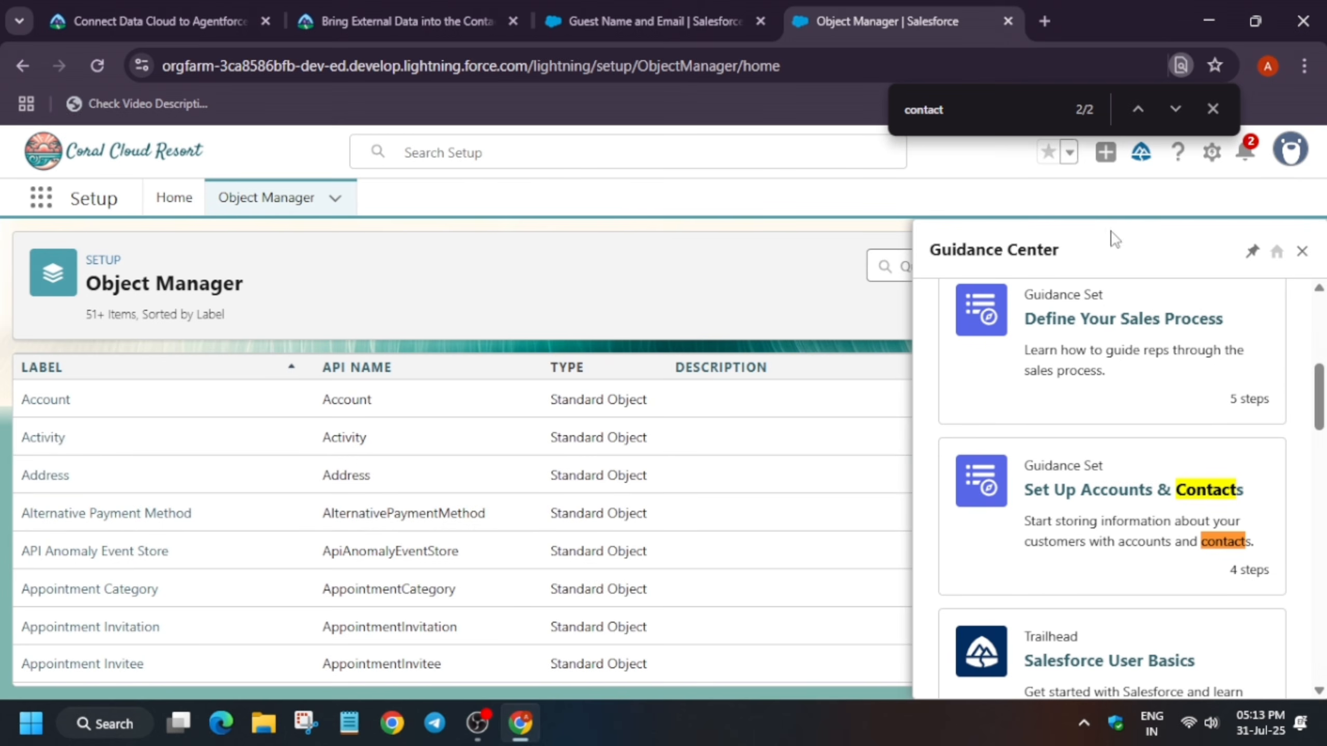
{"action": "left_click", "coordinate": [1300, 253]}
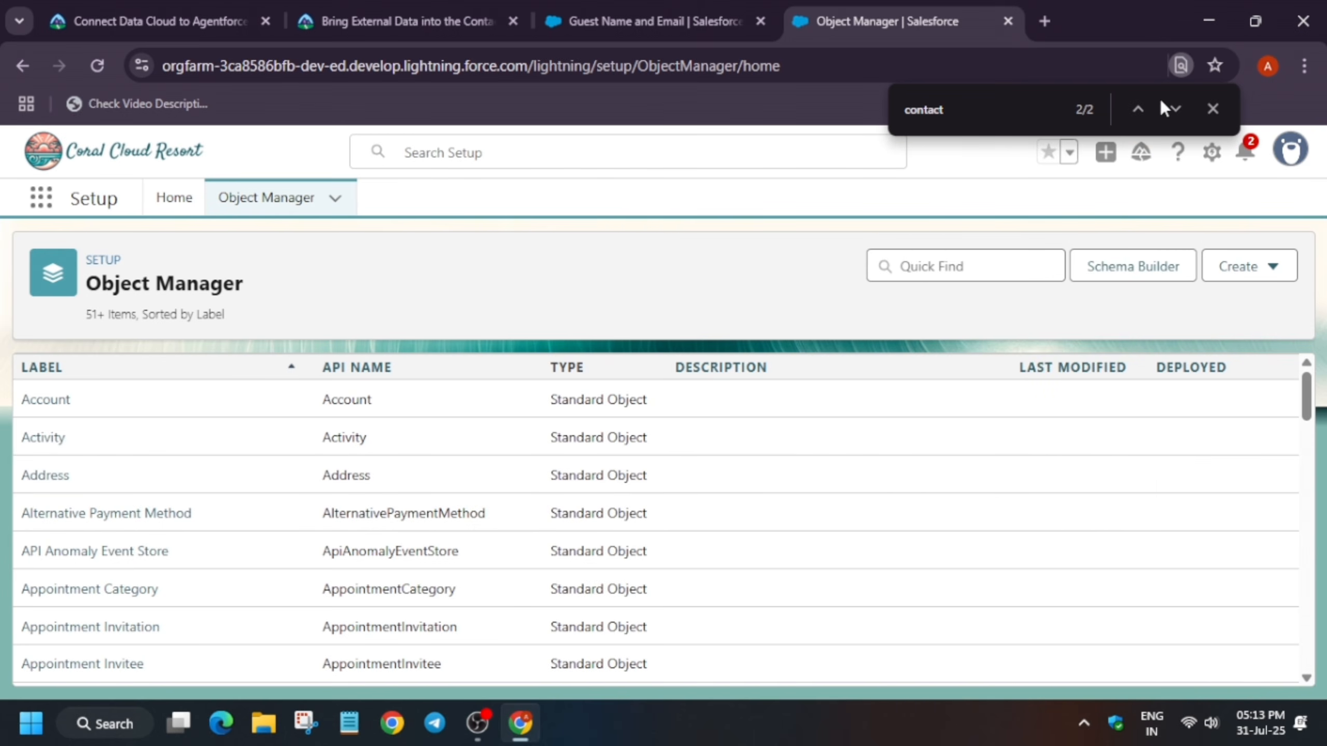
{"action": "left_click", "coordinate": [985, 267]}
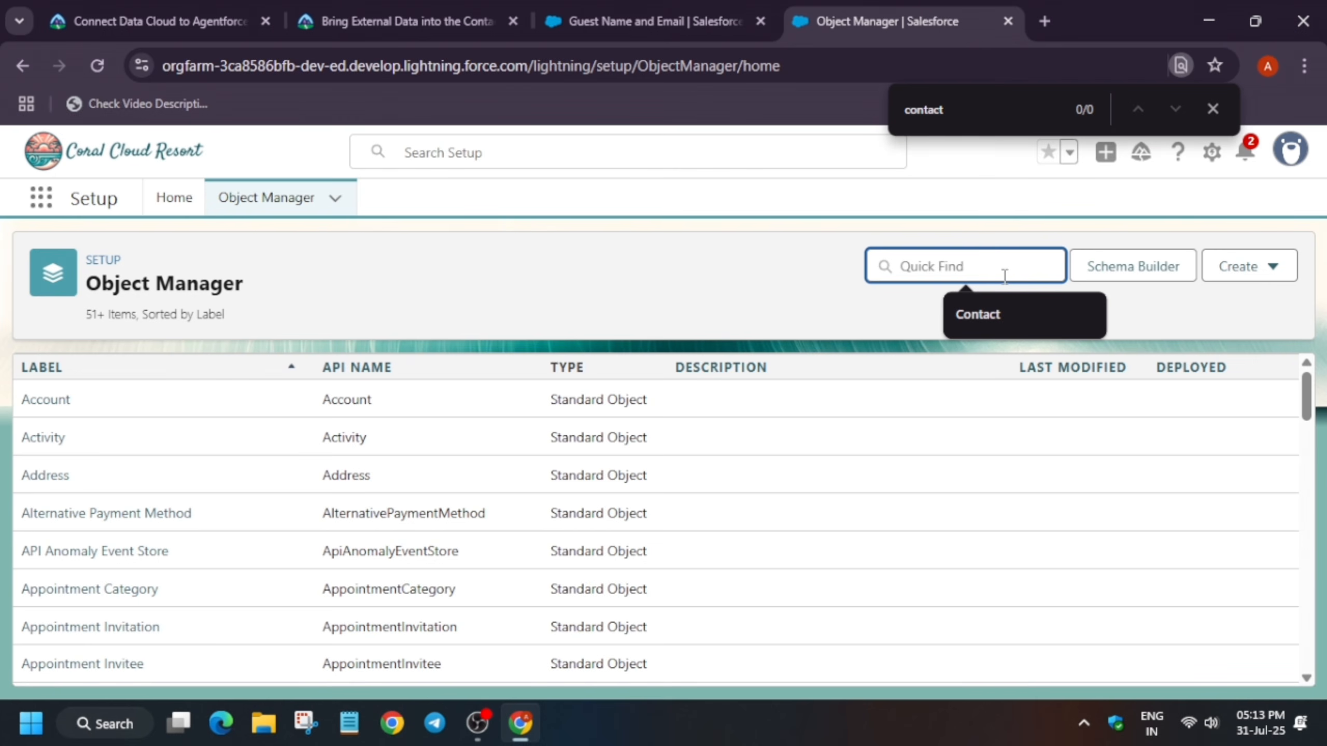
{"action": "left_click", "coordinate": [964, 308]}
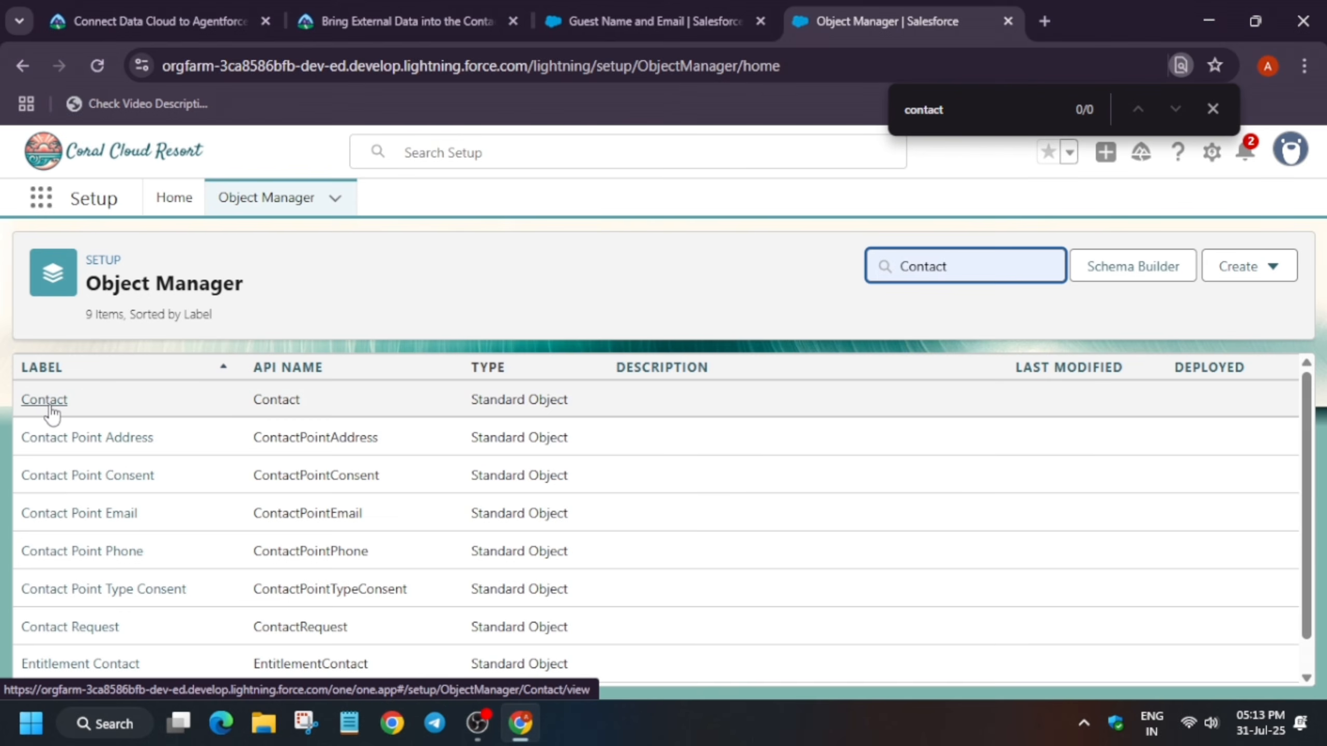
{"action": "left_click", "coordinate": [52, 413]}
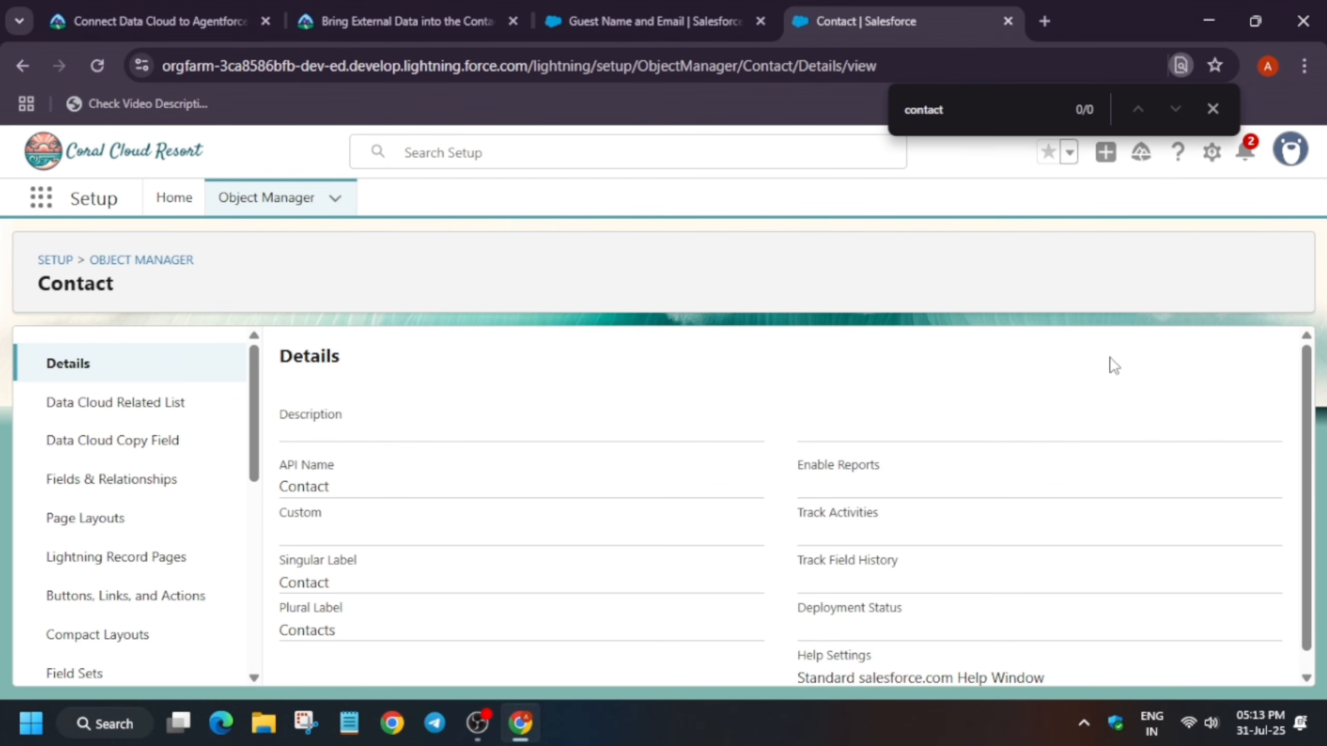
{"action": "left_click", "coordinate": [1213, 109]}
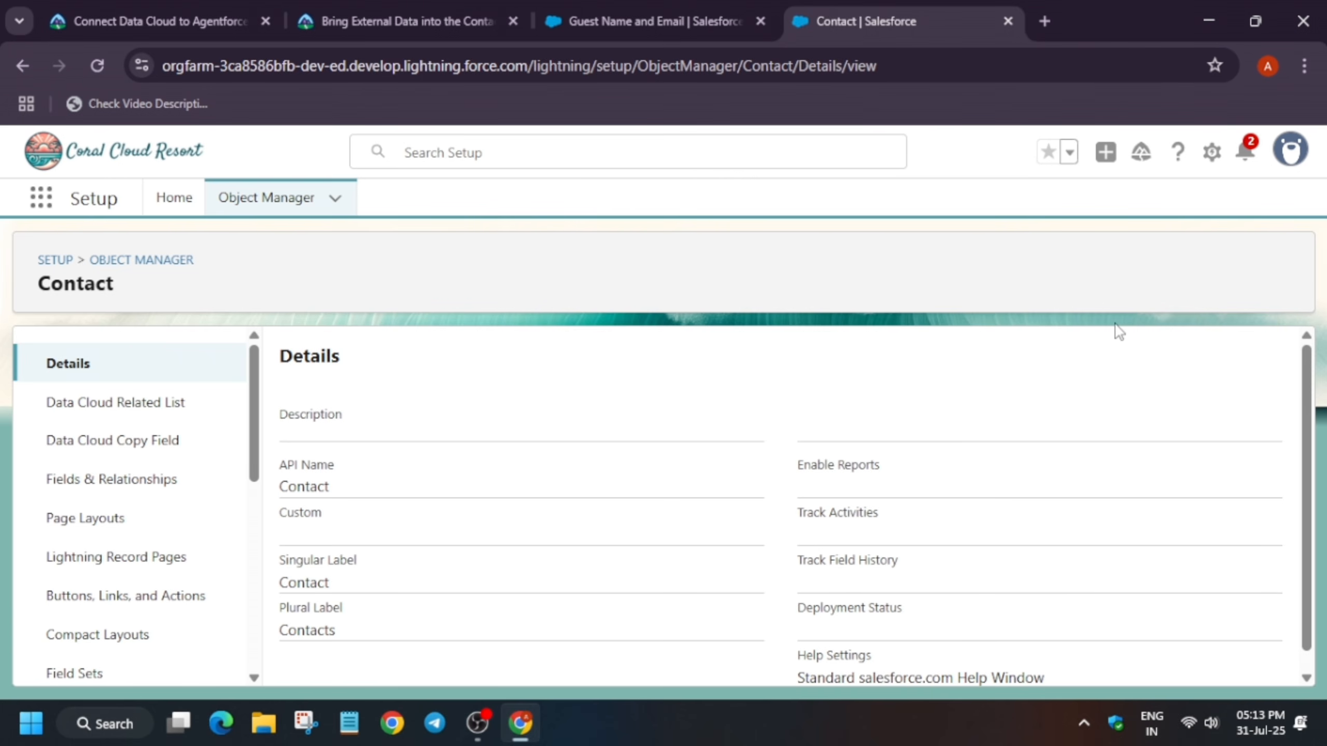
Start a new Data Cloud related list for Contact in the default data space using the ExternalReservation object
{"action": "left_click", "coordinate": [162, 417]}
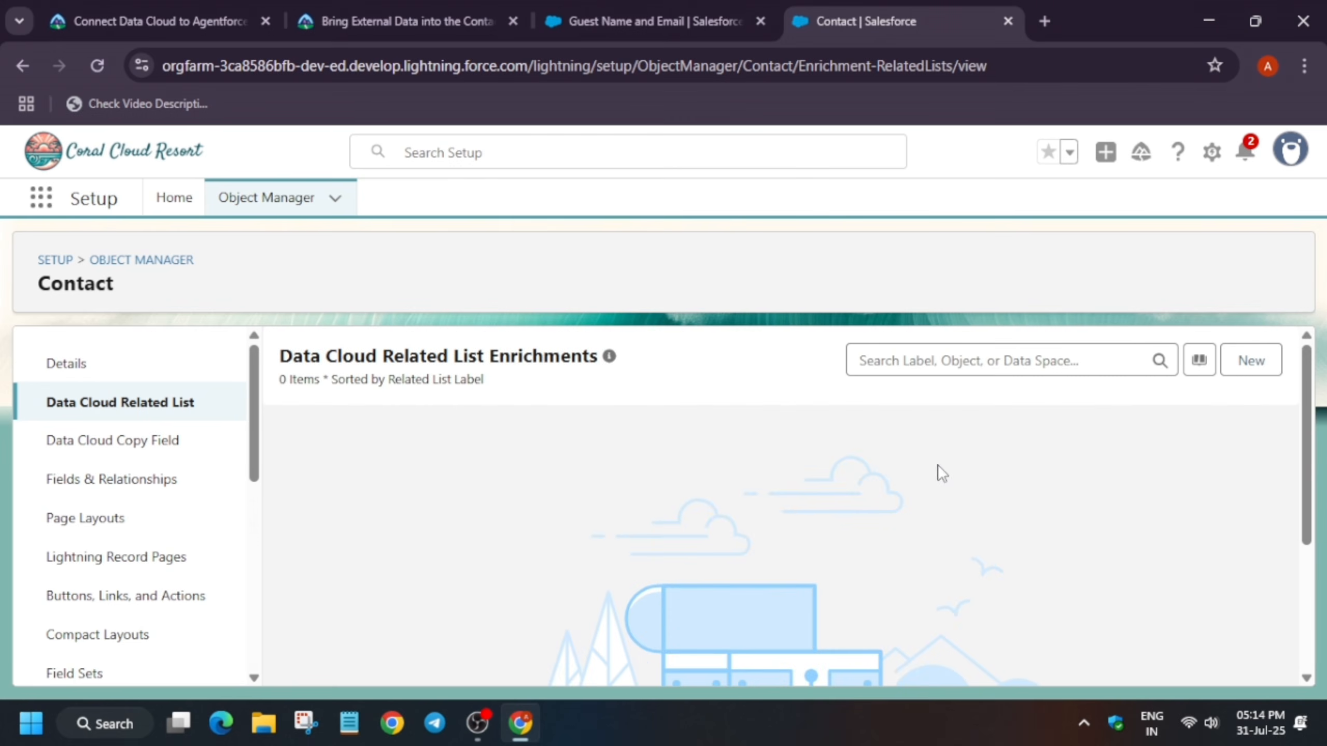
{"action": "left_click", "coordinate": [1275, 368]}
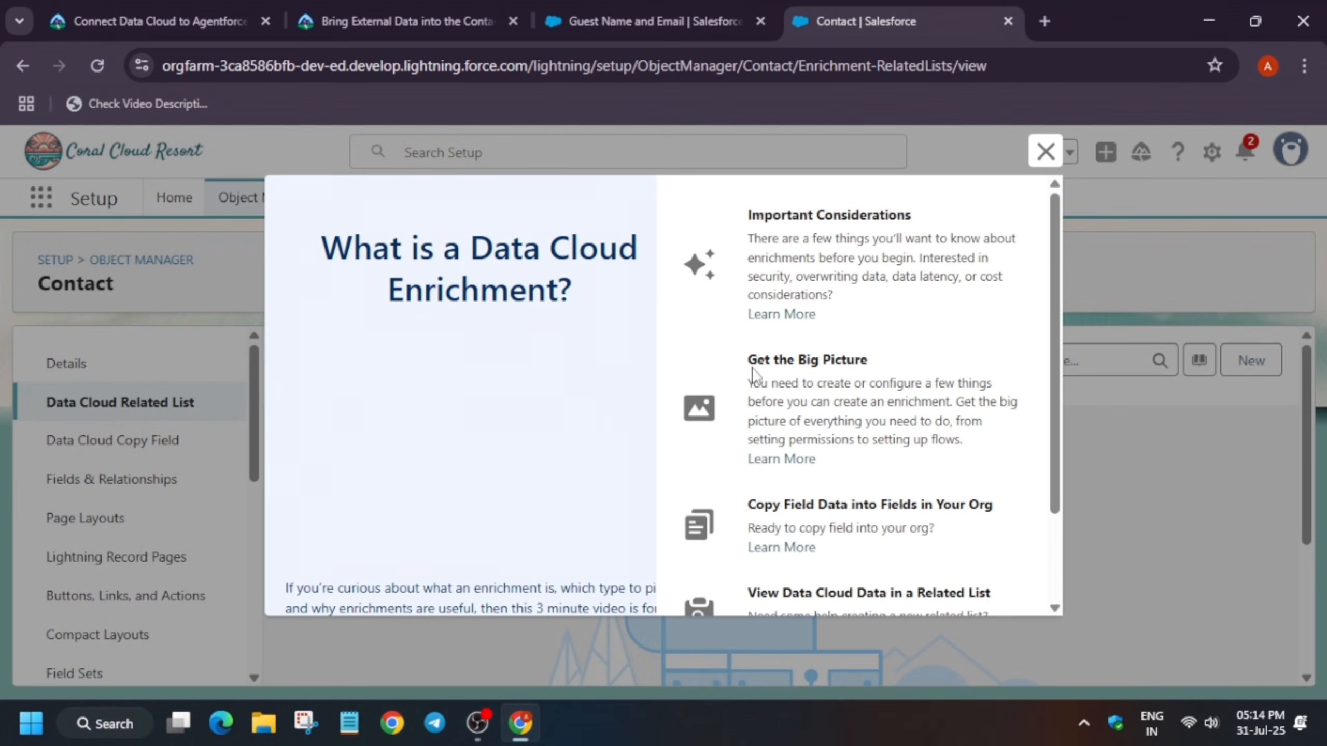
{"action": "scroll", "coordinate": [754, 374], "scroll_direction": "down", "scroll_amount": 3}
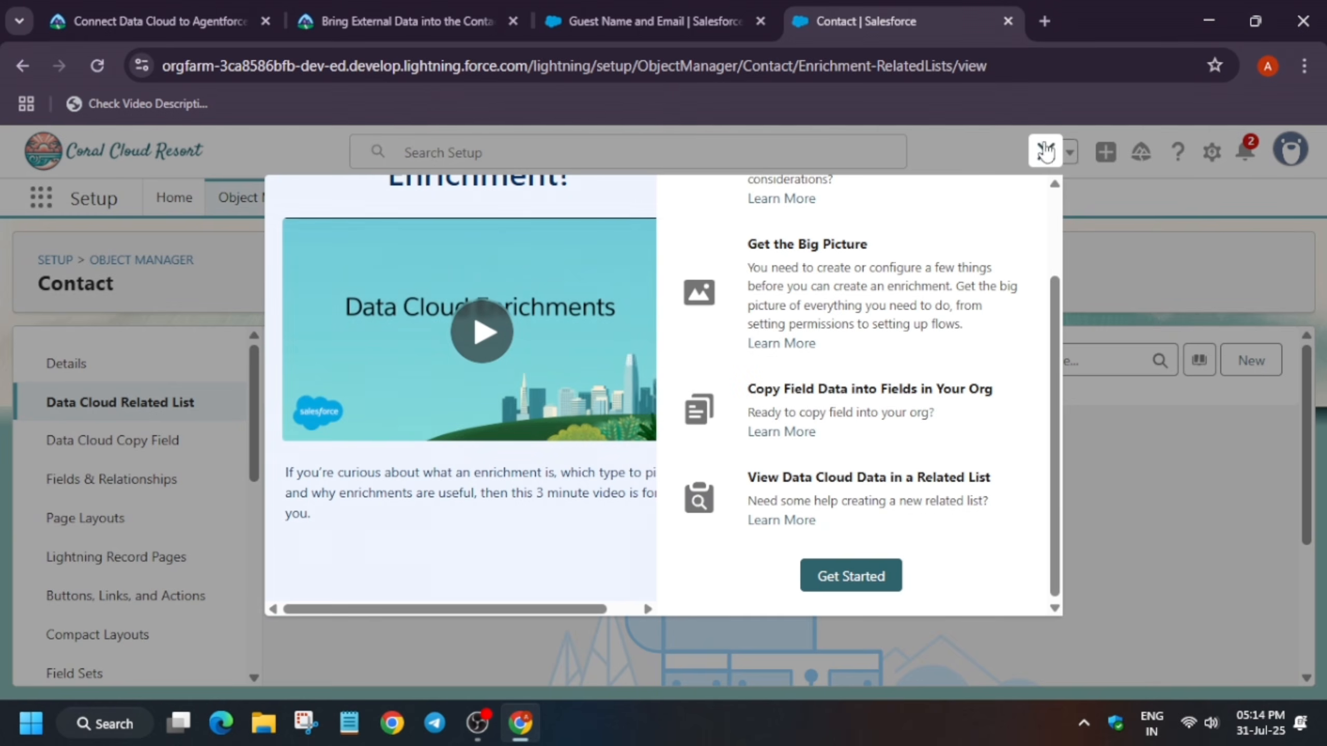
{"action": "left_click", "coordinate": [1046, 152]}
{"action": "left_click", "coordinate": [1250, 360]}
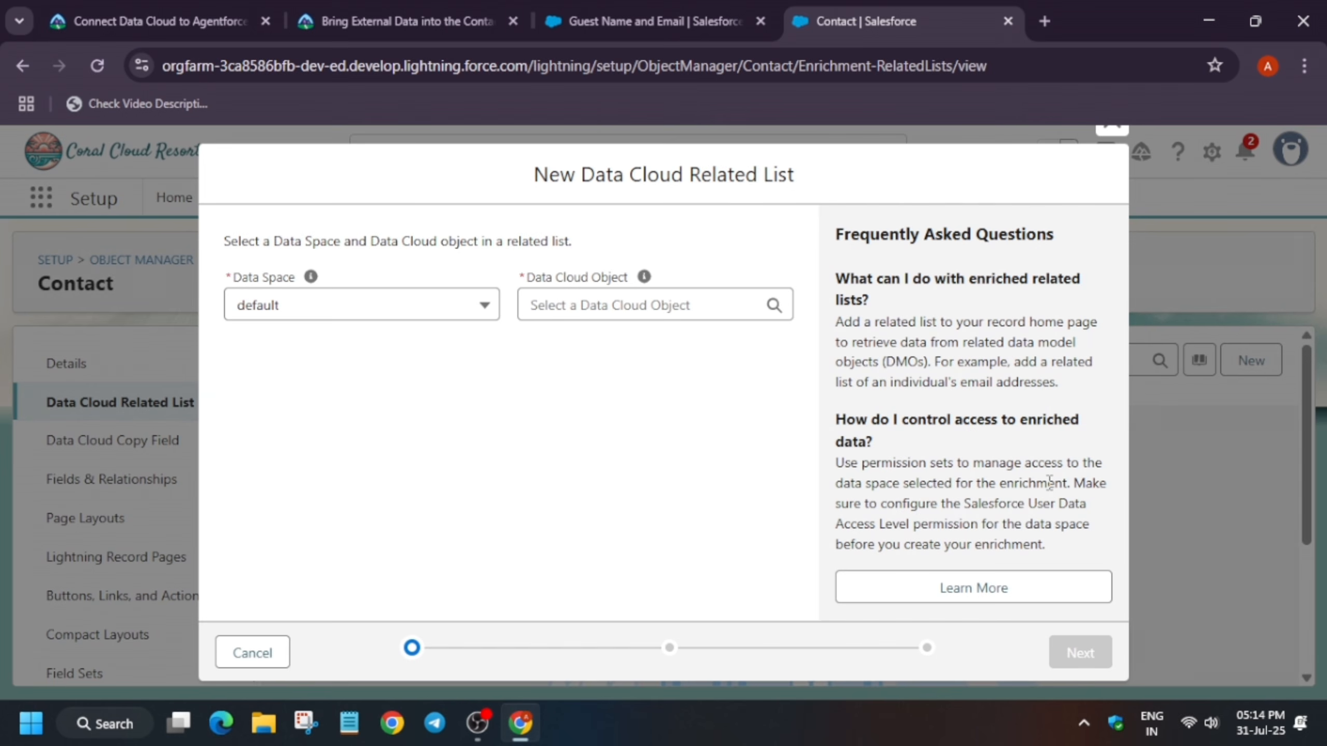
{"action": "left_click", "coordinate": [692, 311]}
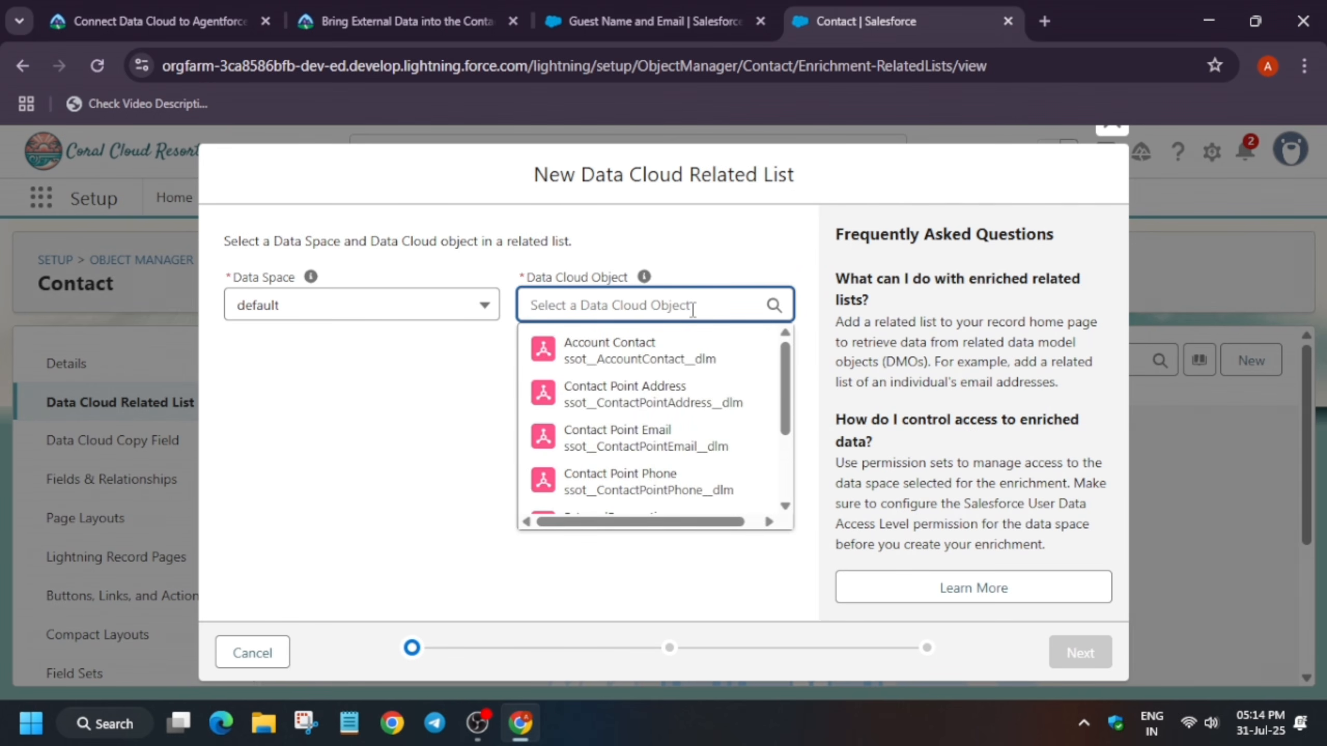
{"action": "scroll", "coordinate": [643, 444], "scroll_direction": "down", "scroll_amount": 2}
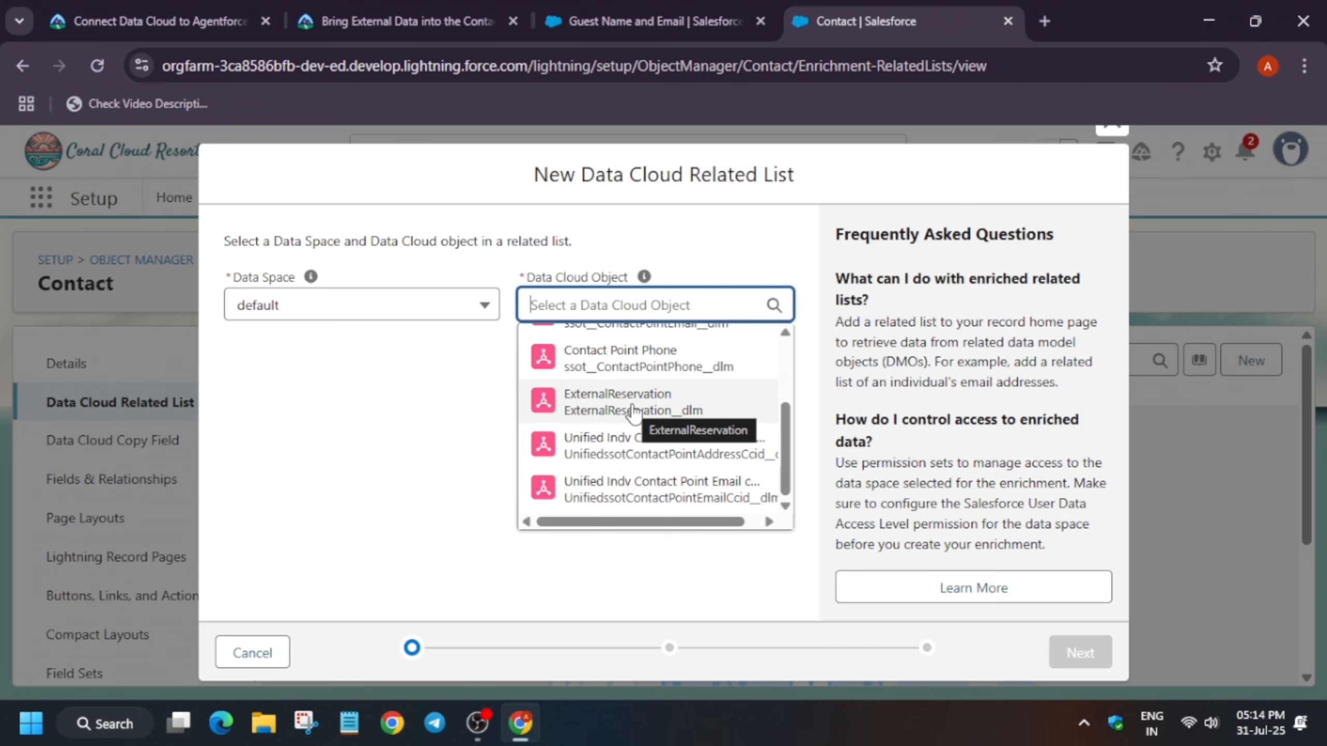
{"action": "left_click", "coordinate": [691, 402]}
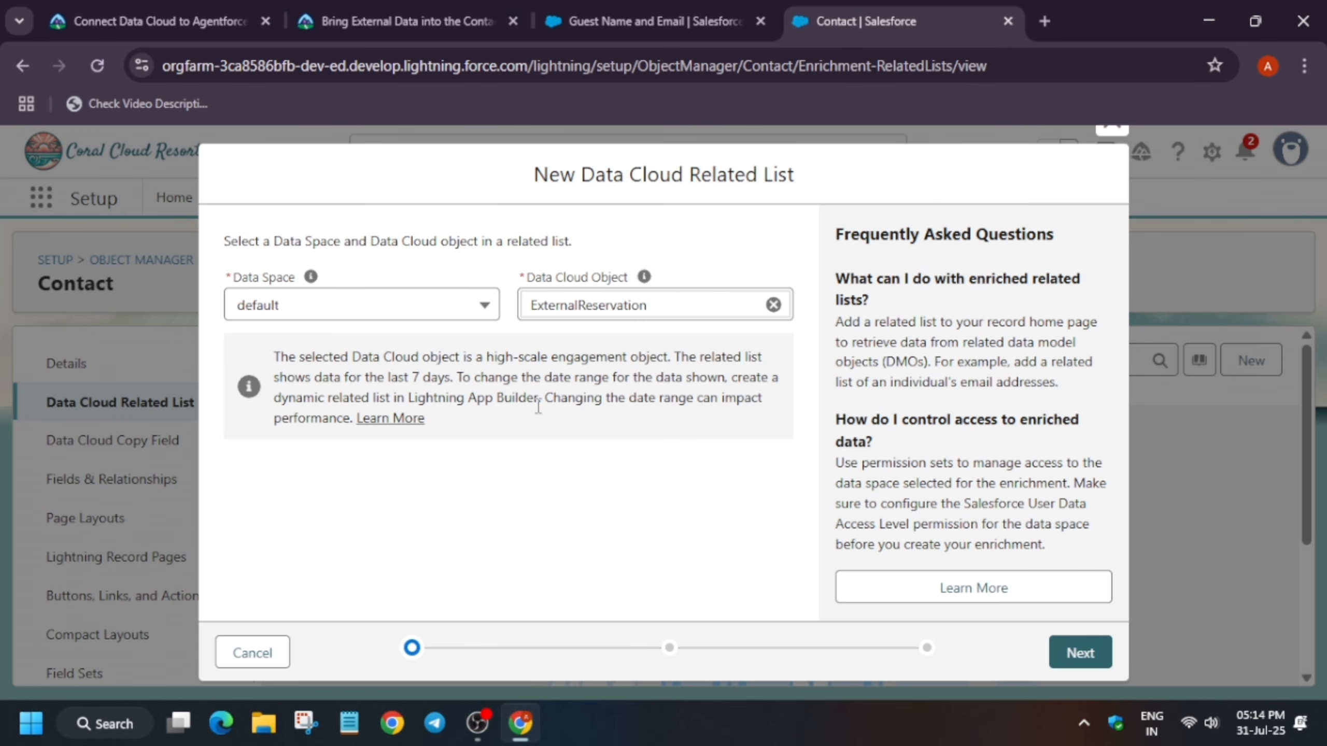
Open the ExternalReservation data model object in Data Cloud, edit it, and save it
{"action": "left_click", "coordinate": [418, 19]}
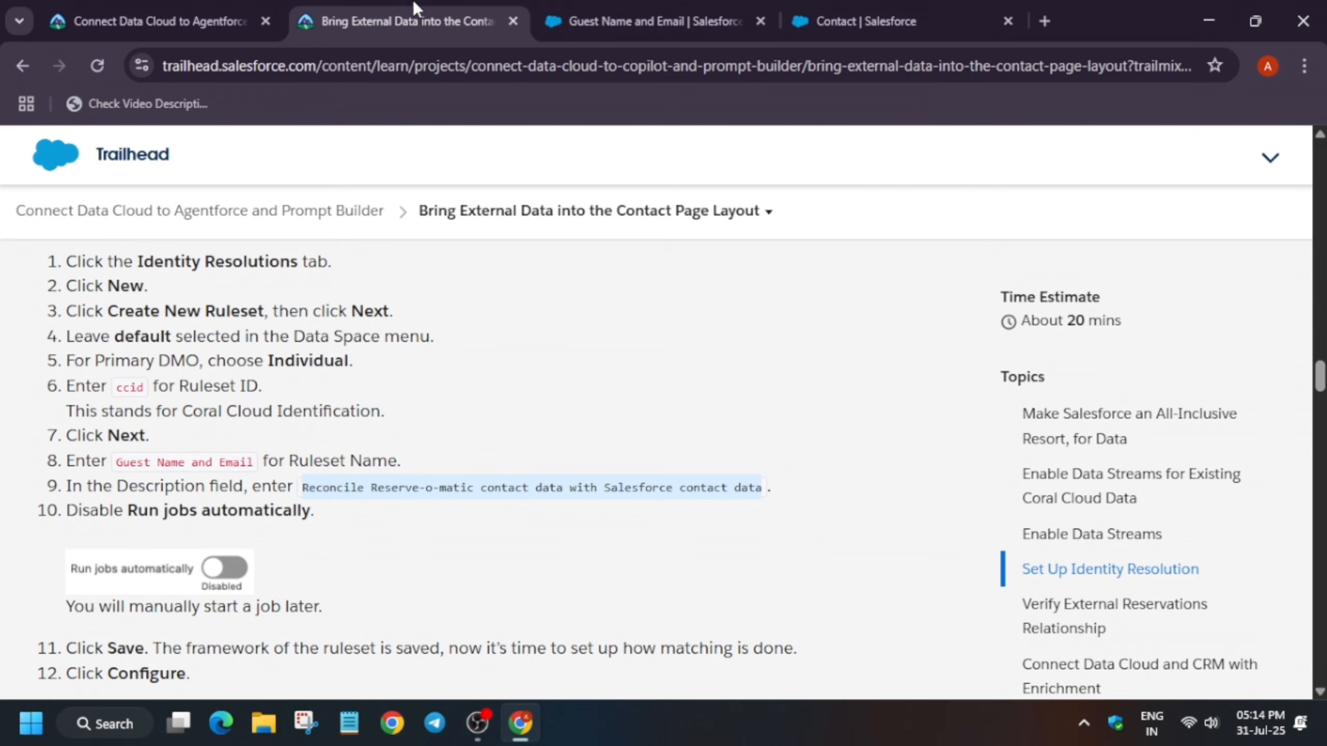
{"action": "left_click", "coordinate": [643, 6]}
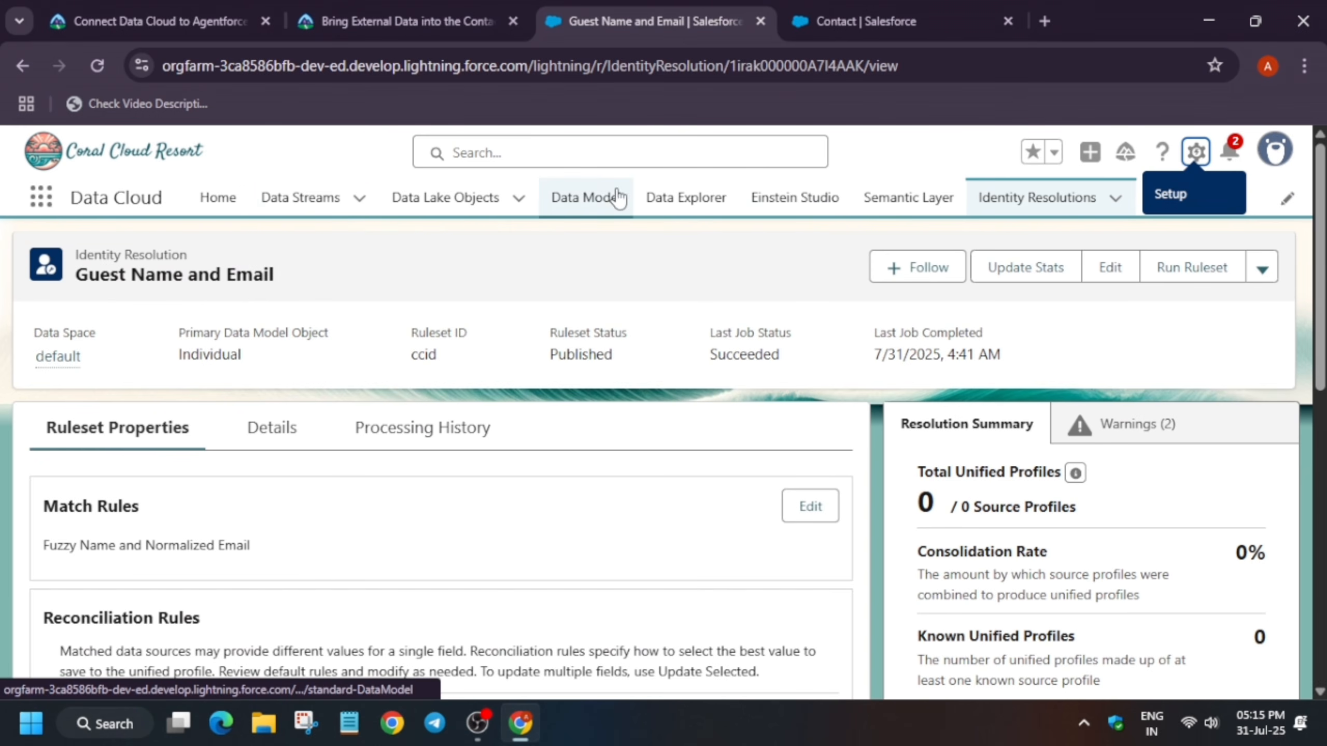
{"action": "left_click", "coordinate": [603, 206]}
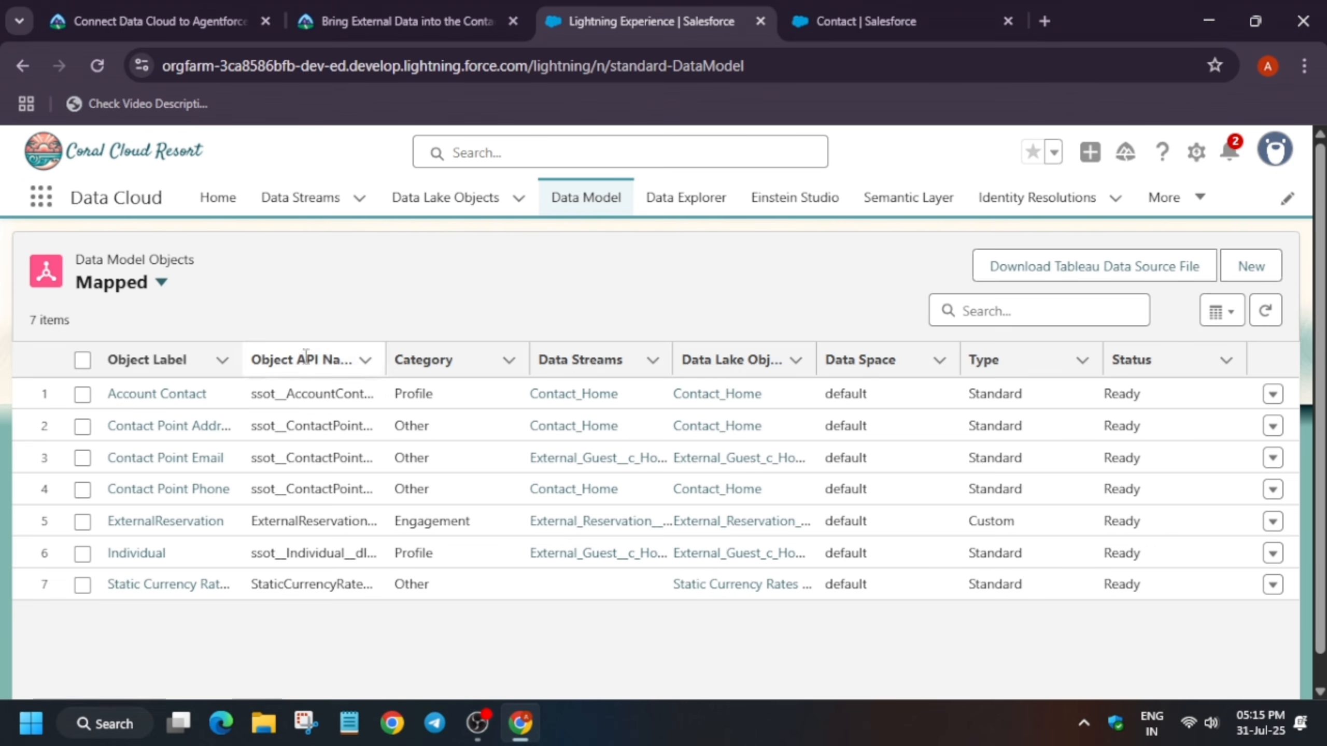
{"action": "left_click", "coordinate": [177, 522]}
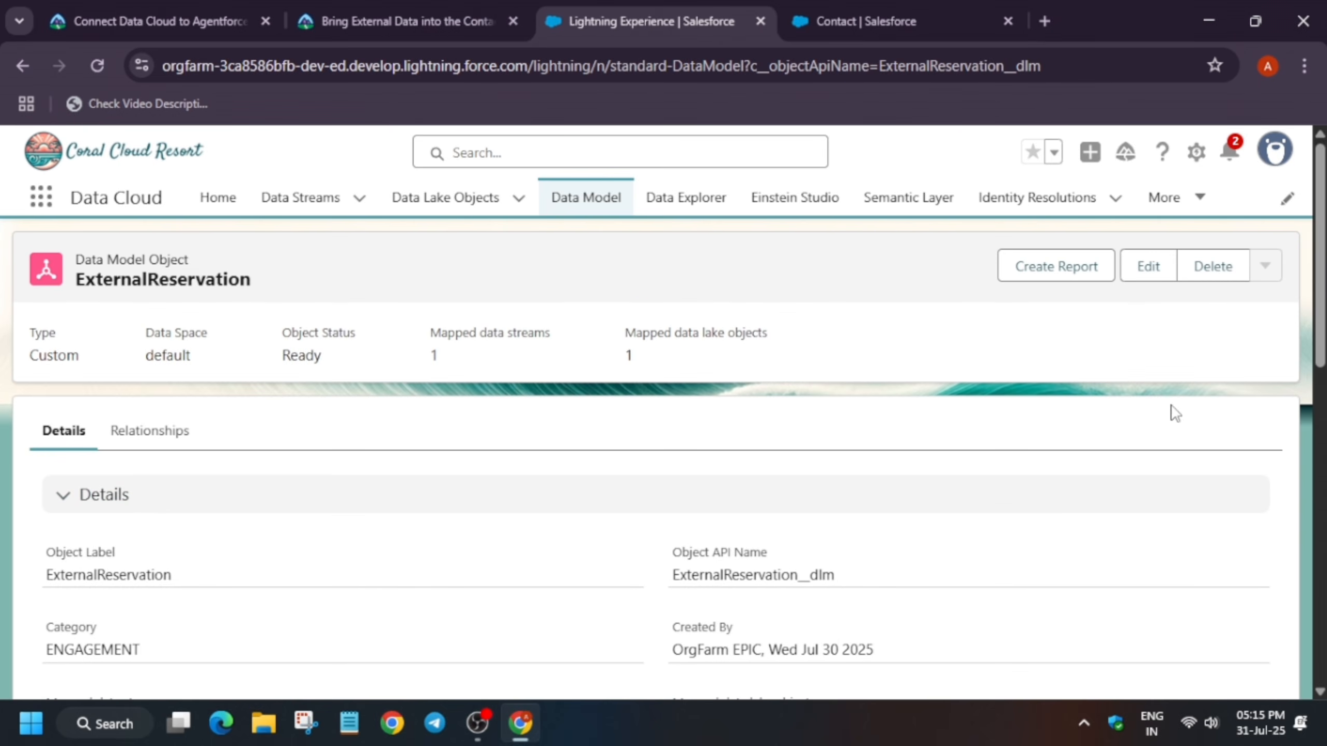
{"action": "left_click", "coordinate": [1150, 269]}
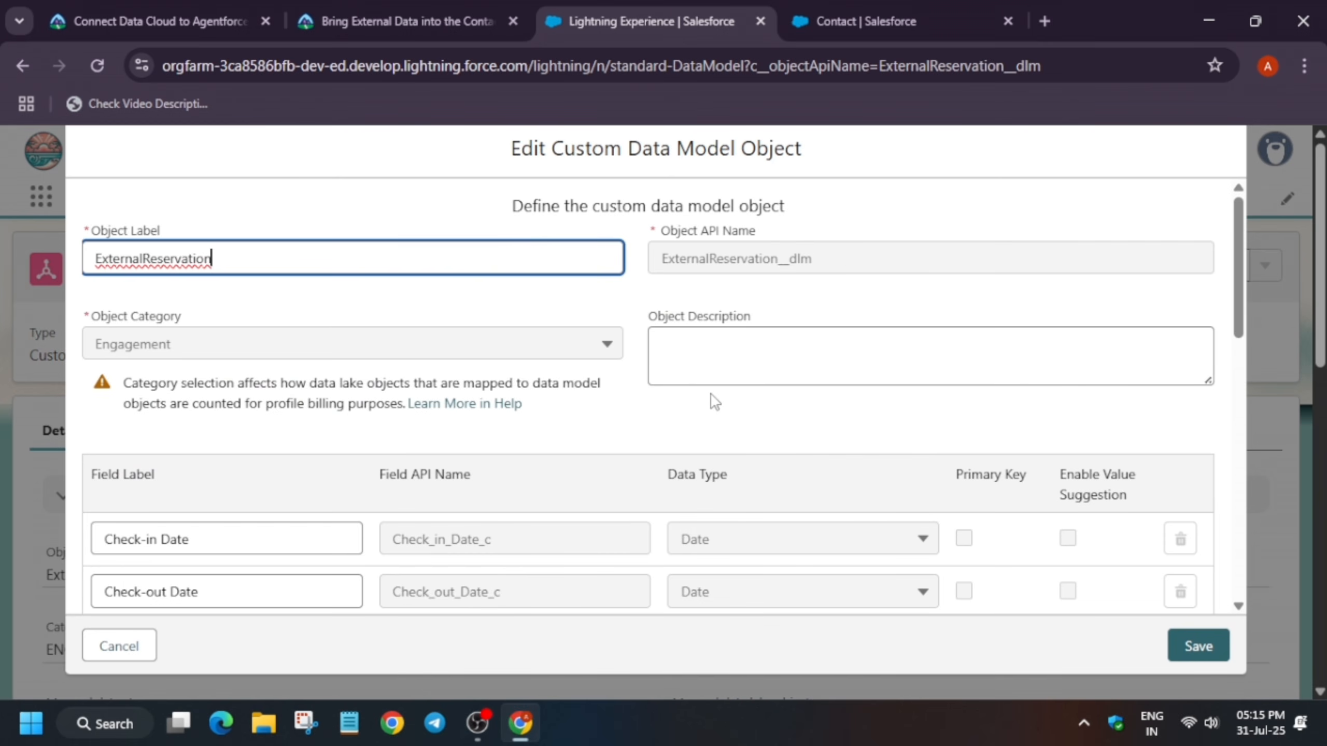
{"action": "scroll", "coordinate": [714, 400], "scroll_direction": "down", "scroll_amount": 10}
{"action": "scroll", "coordinate": [882, 428], "scroll_direction": "down", "scroll_amount": 5}
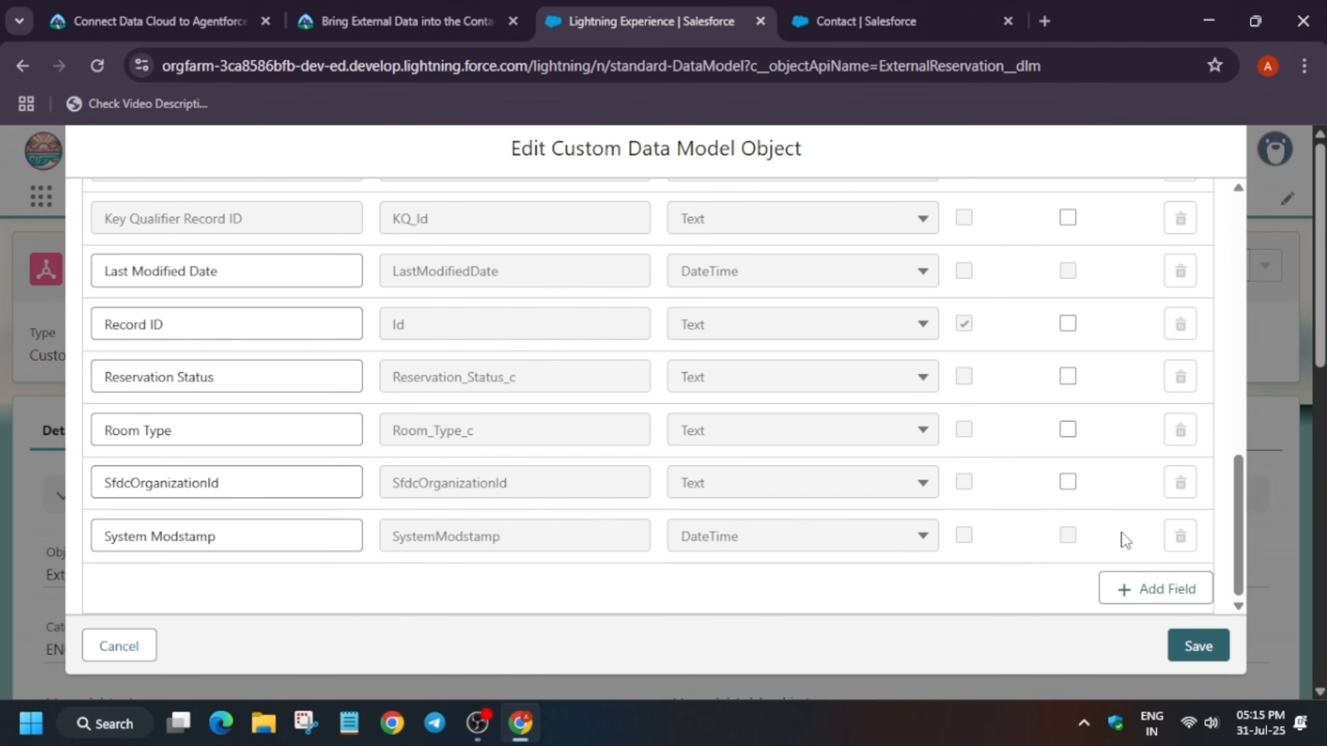
{"action": "left_click", "coordinate": [1191, 660]}
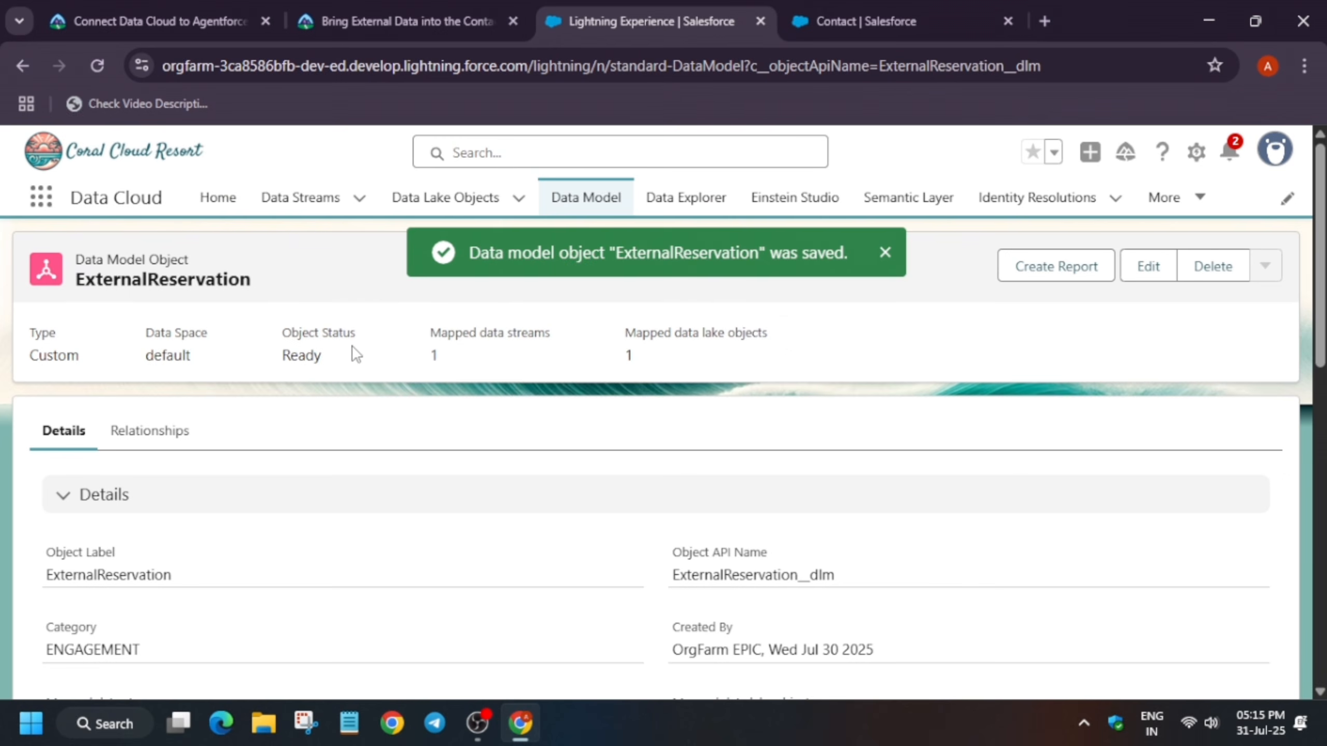
Restart the new Data Cloud related list for Contact, choose ExternalReservation as the Data Cloud object, and continue
{"action": "left_click", "coordinate": [930, 3]}
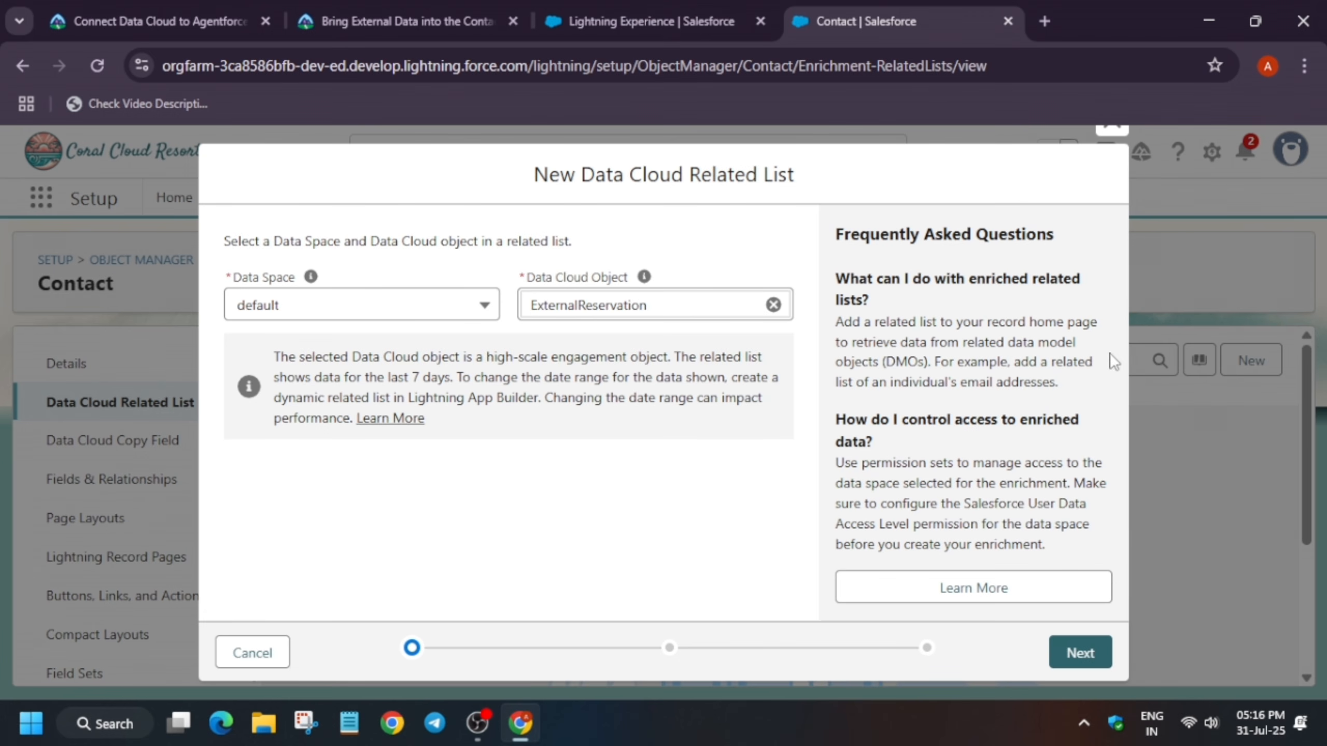
{"action": "left_click", "coordinate": [1112, 130]}
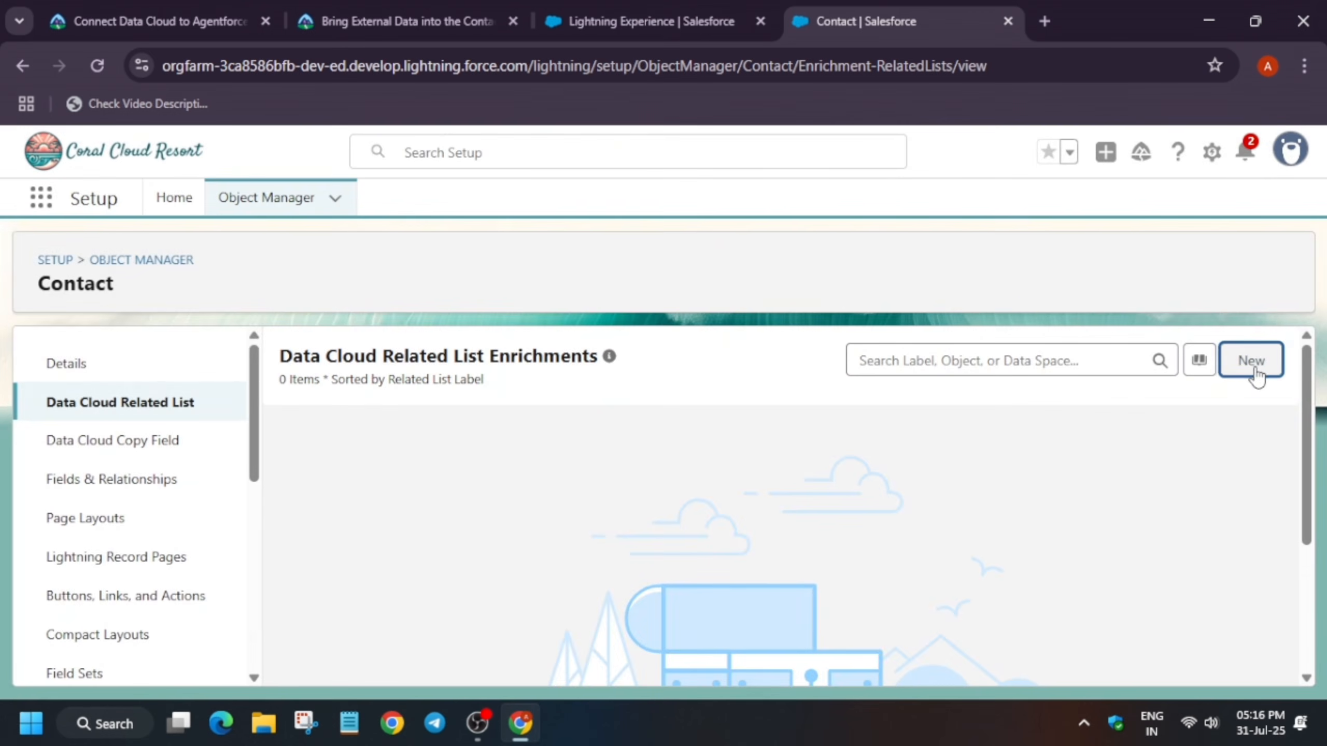
{"action": "left_click", "coordinate": [1253, 363]}
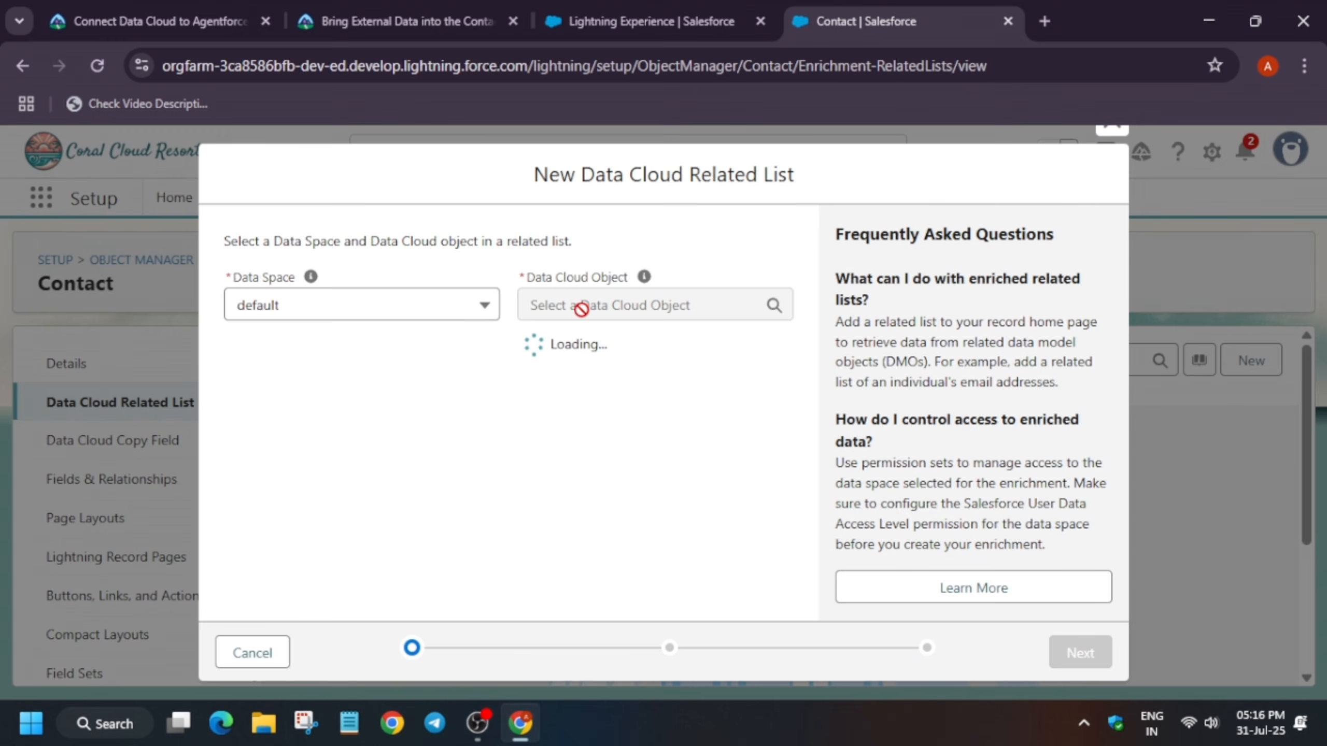
{"action": "left_click", "coordinate": [584, 309]}
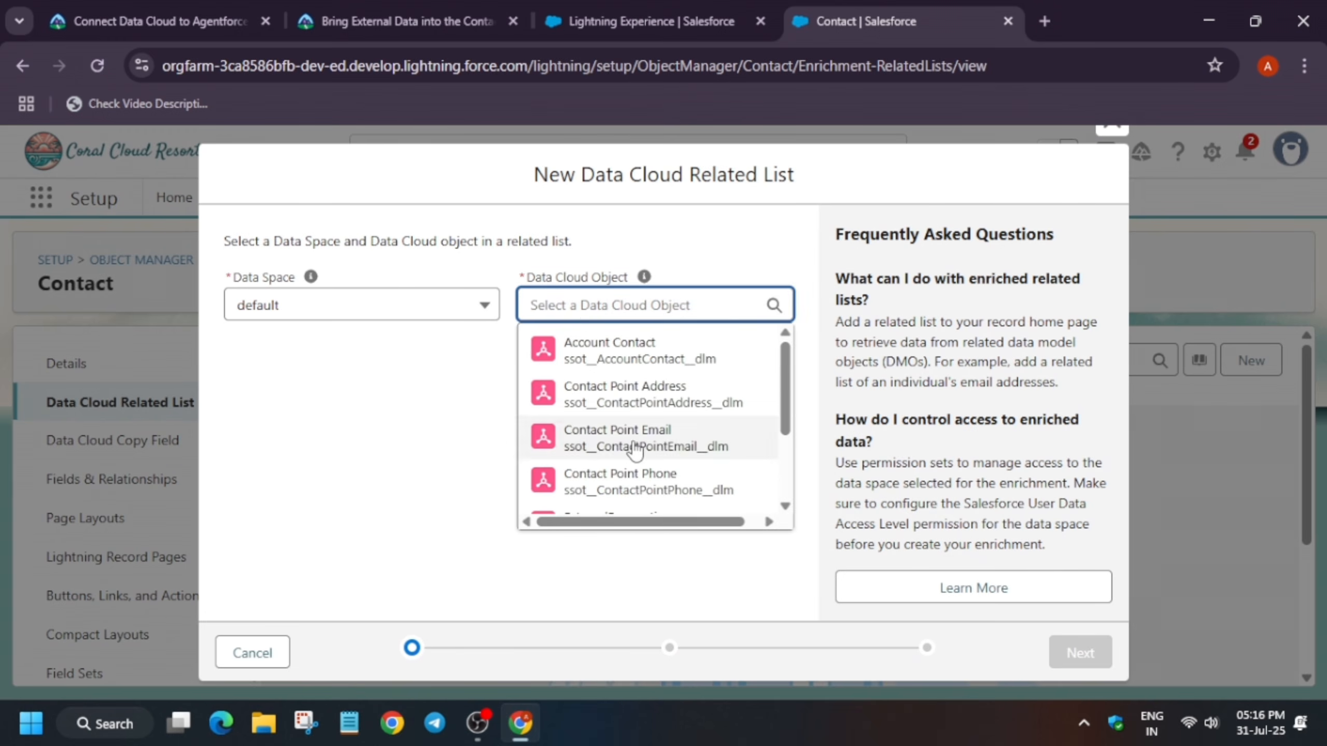
{"action": "scroll", "coordinate": [608, 442], "scroll_direction": "down", "scroll_amount": 3}
{"action": "left_click", "coordinate": [619, 411]}
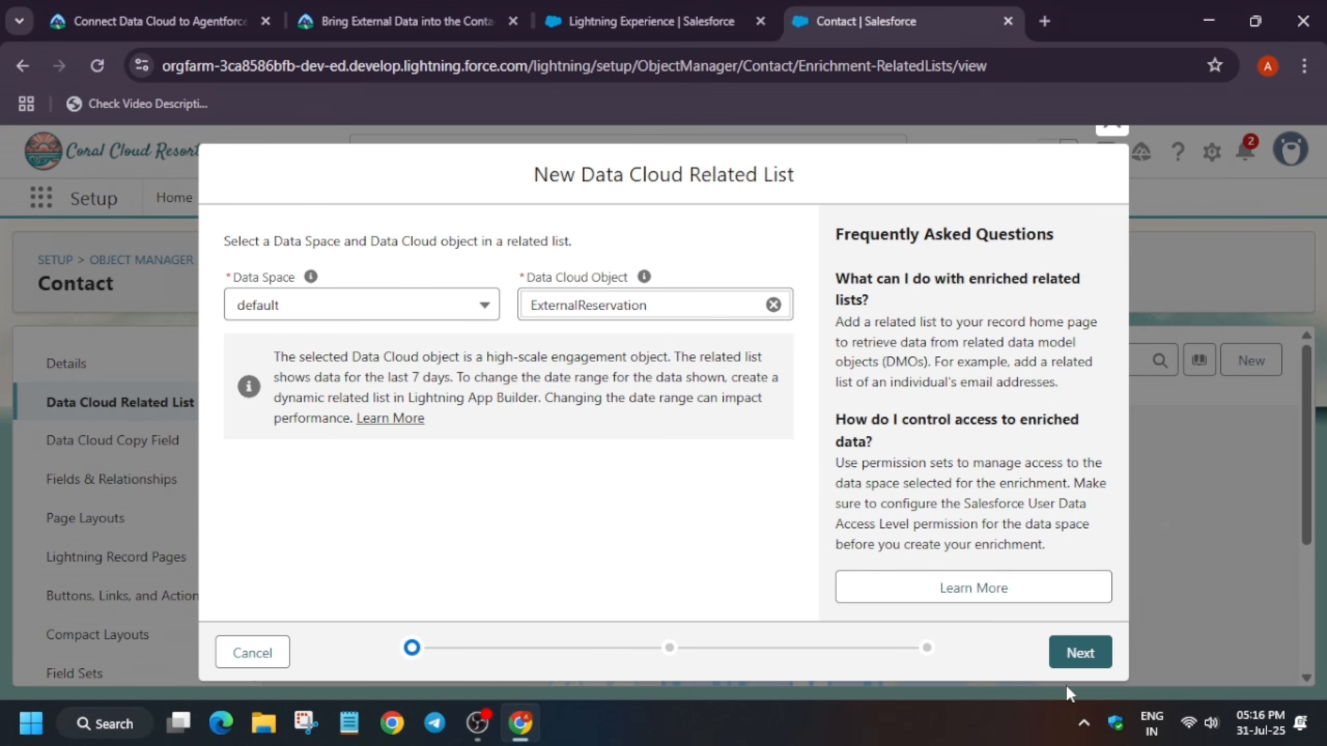
{"action": "left_click", "coordinate": [1077, 660]}
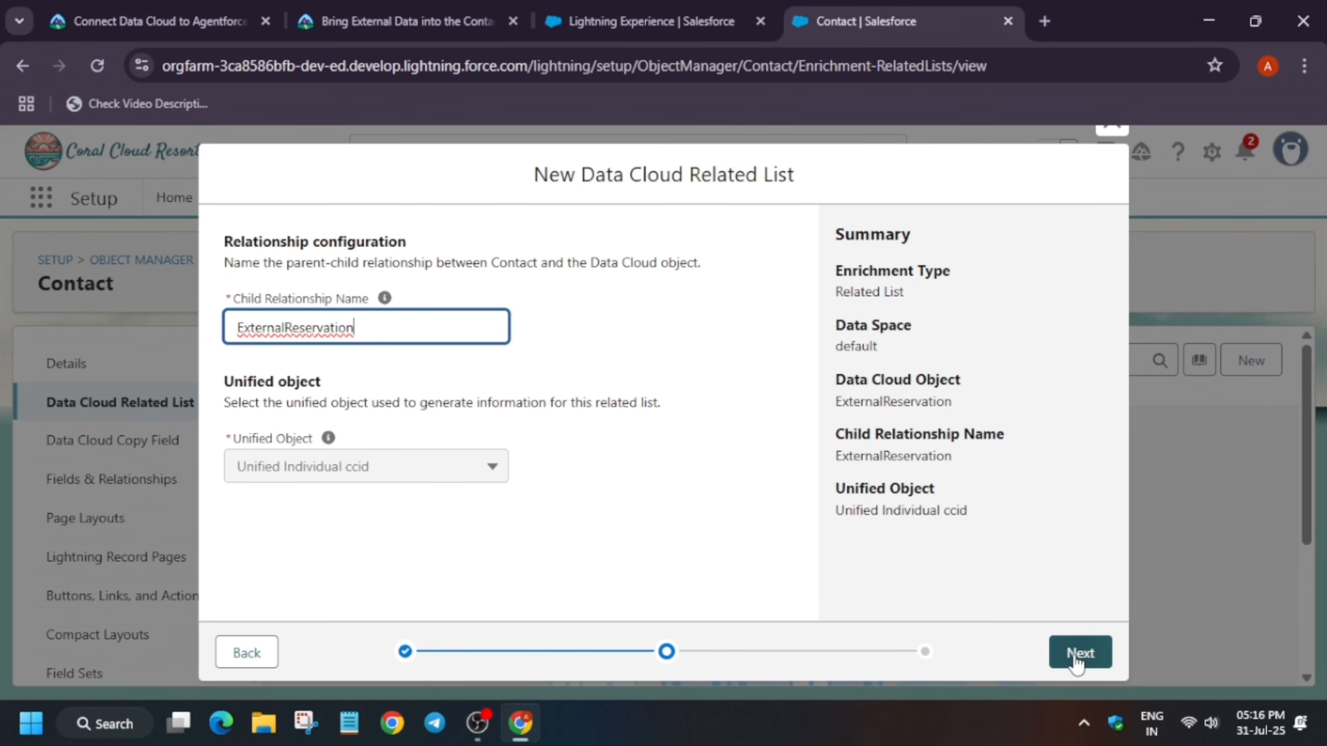
Read the Trailhead instructions for verifying the reservations relationship and creating the enrichment related list
{"action": "left_click", "coordinate": [618, 8]}
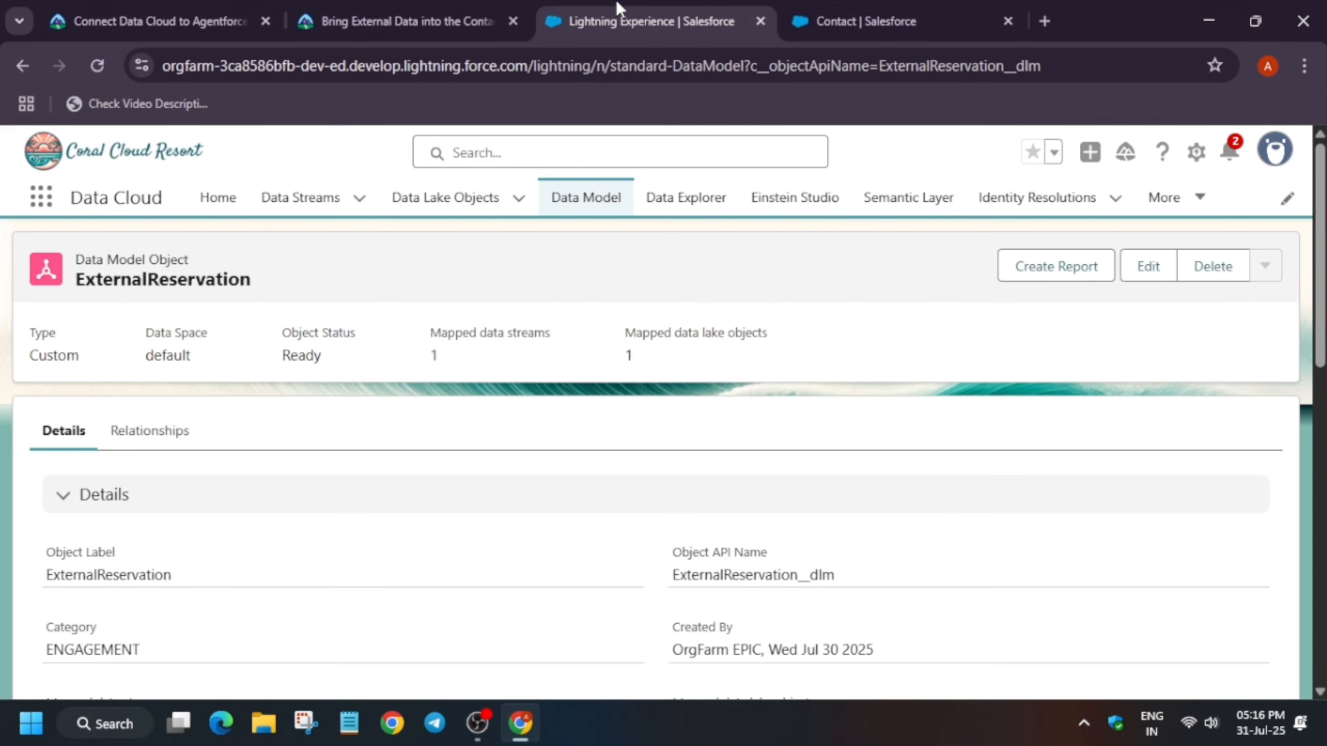
{"action": "left_click_drag", "start_coordinate": [882, 3], "coordinate": [656, 7]}
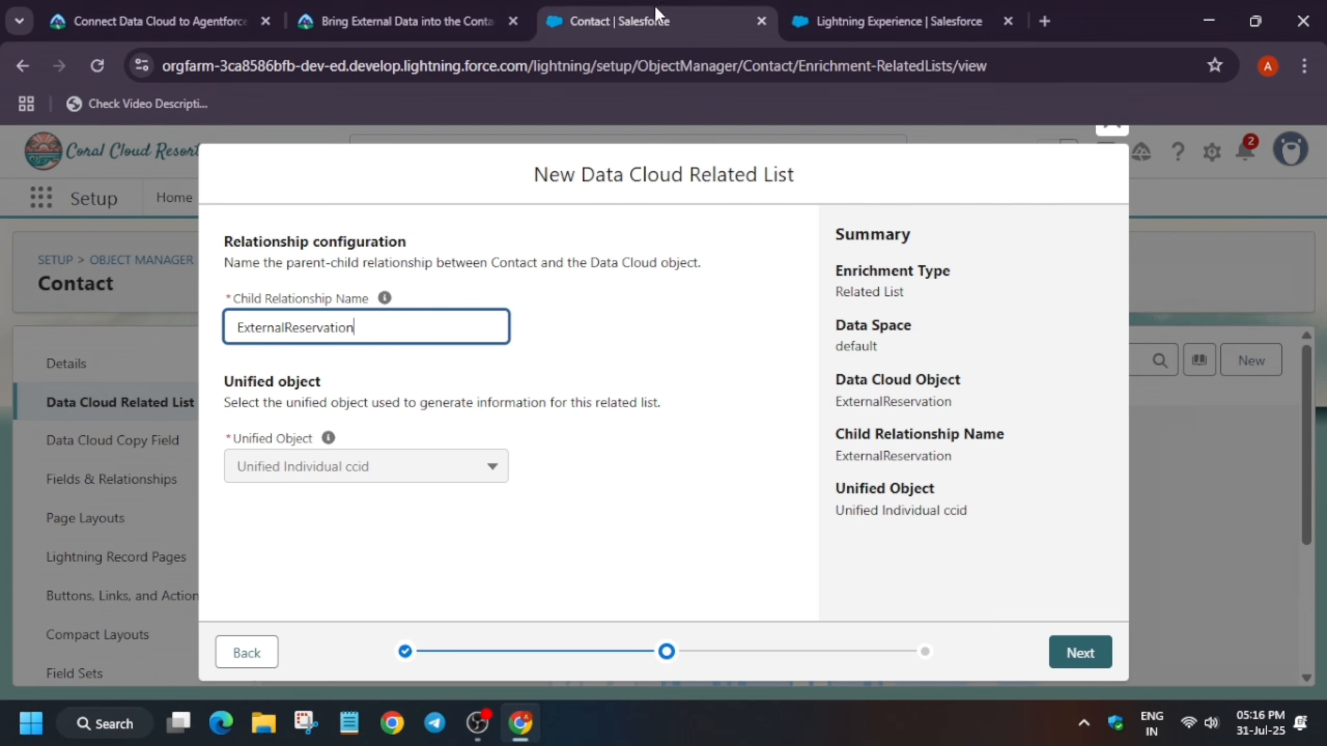
{"action": "left_click", "coordinate": [407, 21]}
{"action": "scroll", "coordinate": [228, 519], "scroll_direction": "down", "scroll_amount": 5}
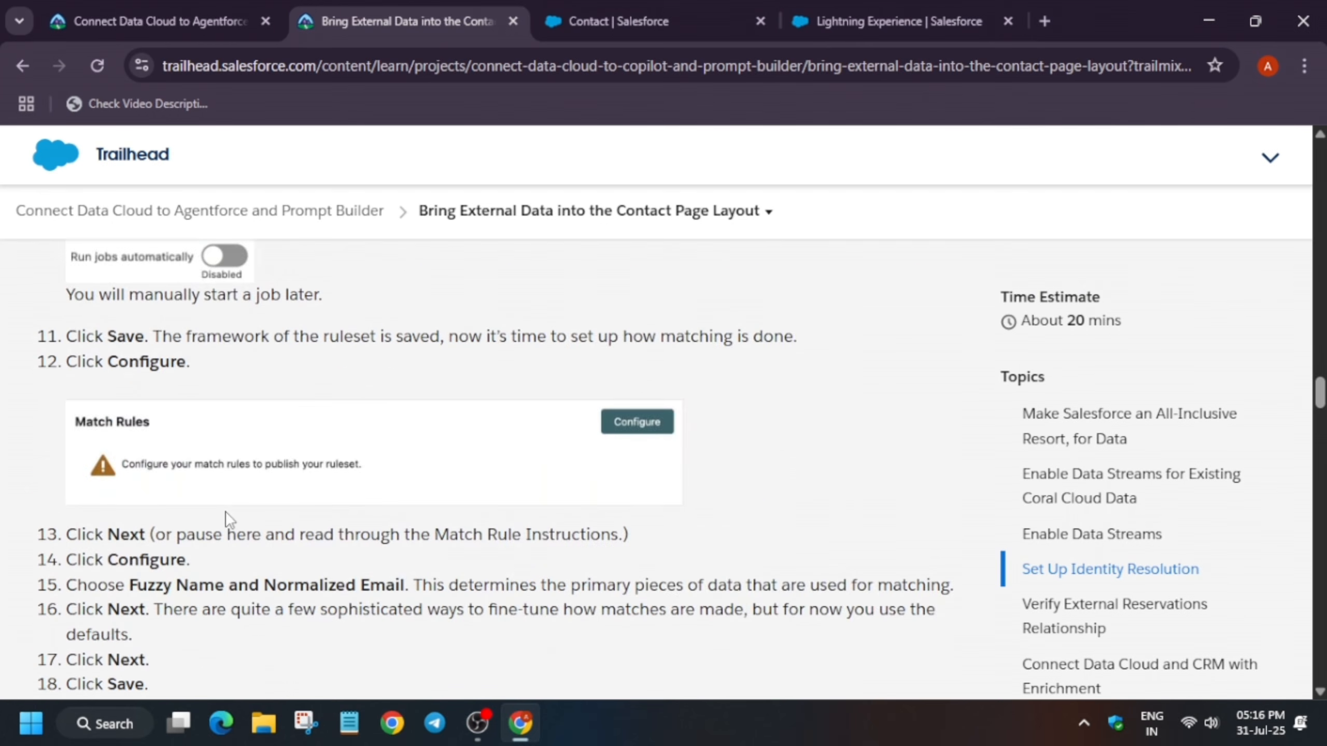
{"action": "scroll", "coordinate": [228, 518], "scroll_direction": "down", "scroll_amount": 5}
{"action": "scroll", "coordinate": [124, 544], "scroll_direction": "down", "scroll_amount": 2}
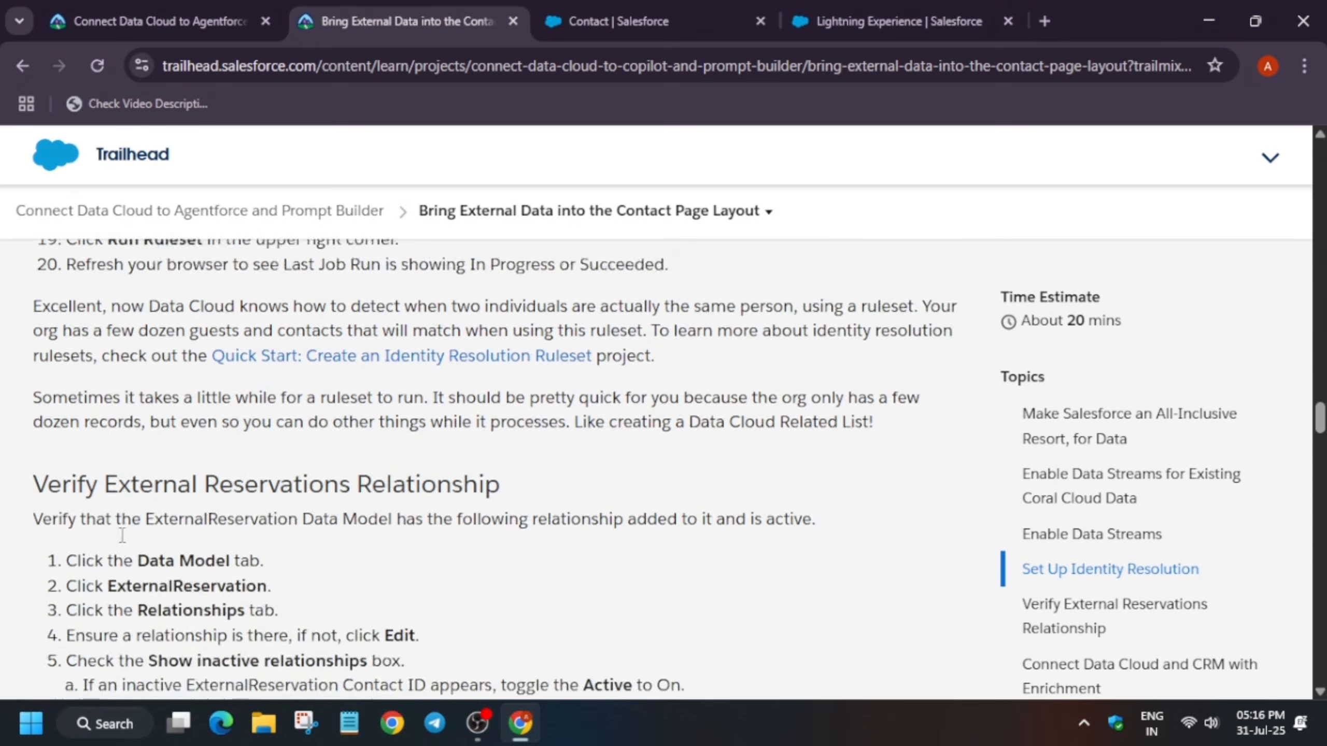
{"action": "scroll", "coordinate": [123, 536], "scroll_direction": "down", "scroll_amount": 5}
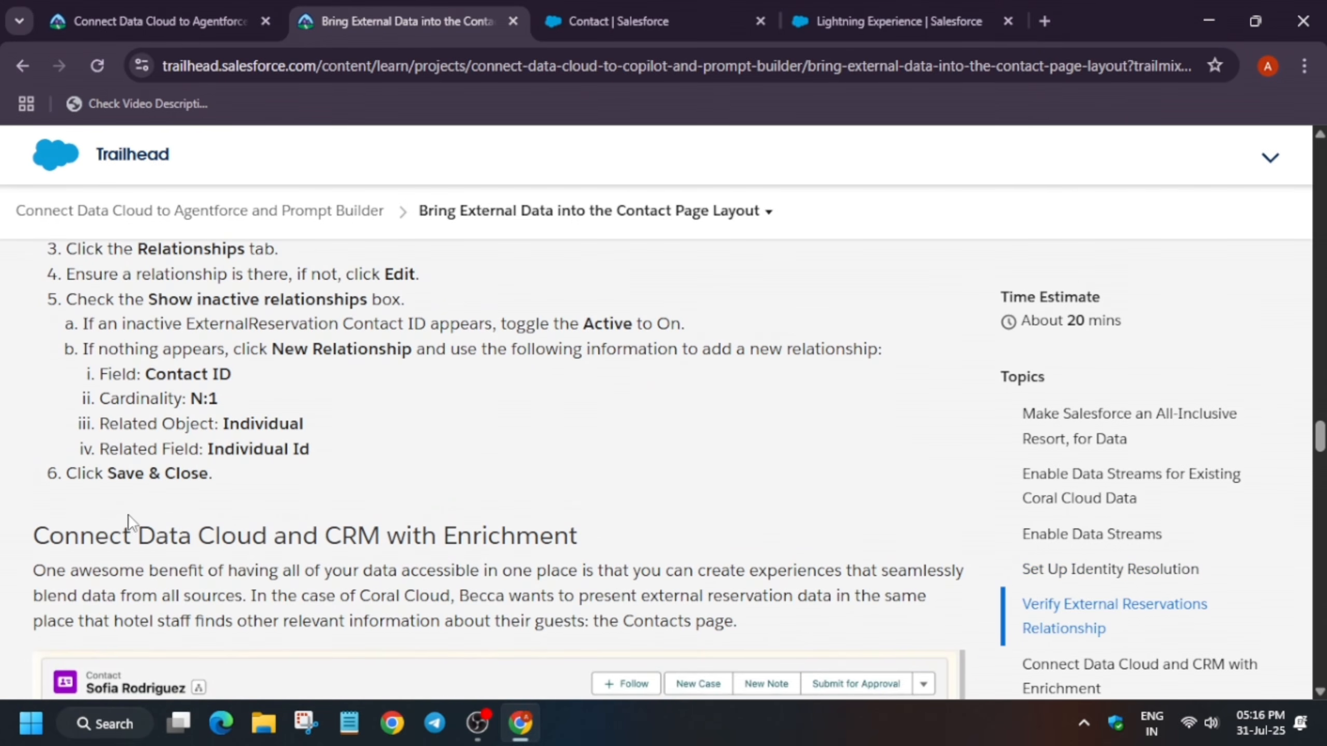
{"action": "scroll", "coordinate": [155, 328], "scroll_direction": "up", "scroll_amount": 2}
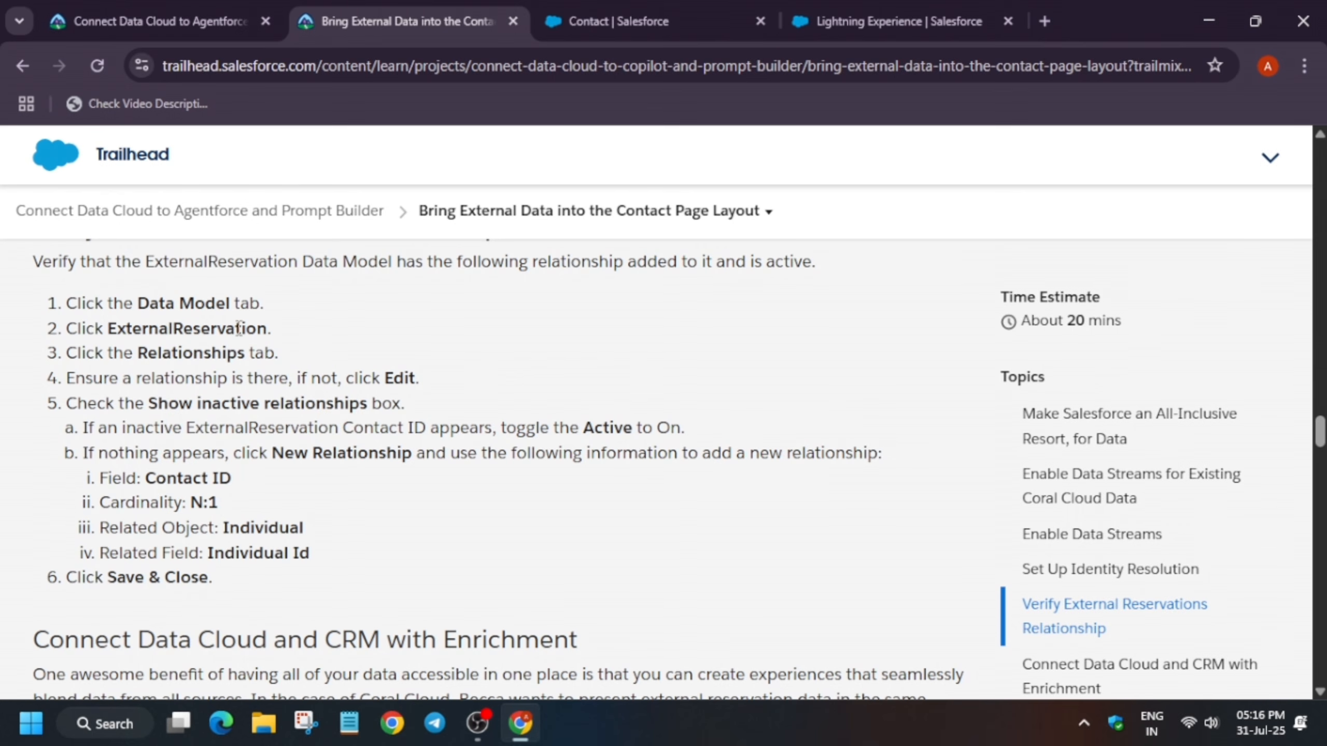
{"action": "scroll", "coordinate": [343, 430], "scroll_direction": "up", "scroll_amount": 10}
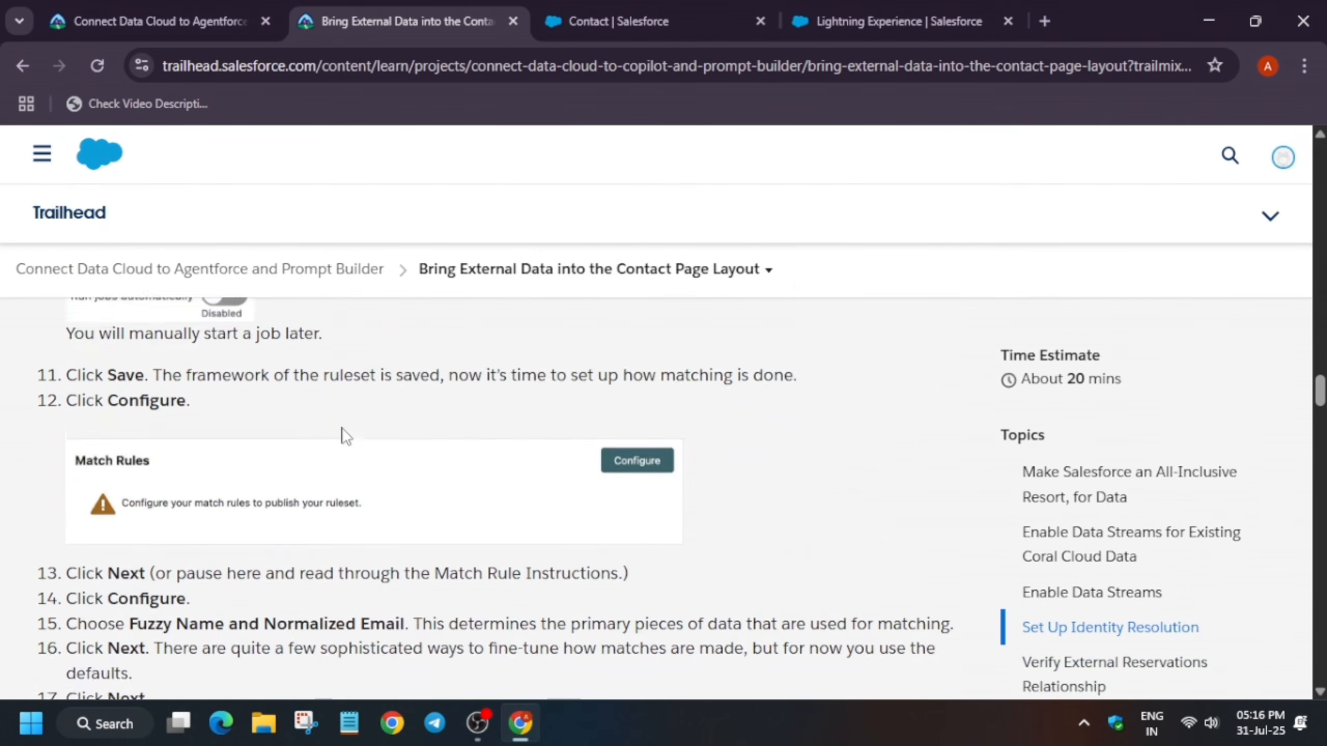
{"action": "scroll", "coordinate": [343, 430], "scroll_direction": "up", "scroll_amount": 5}
{"action": "scroll", "coordinate": [195, 577], "scroll_direction": "down", "scroll_amount": 15}
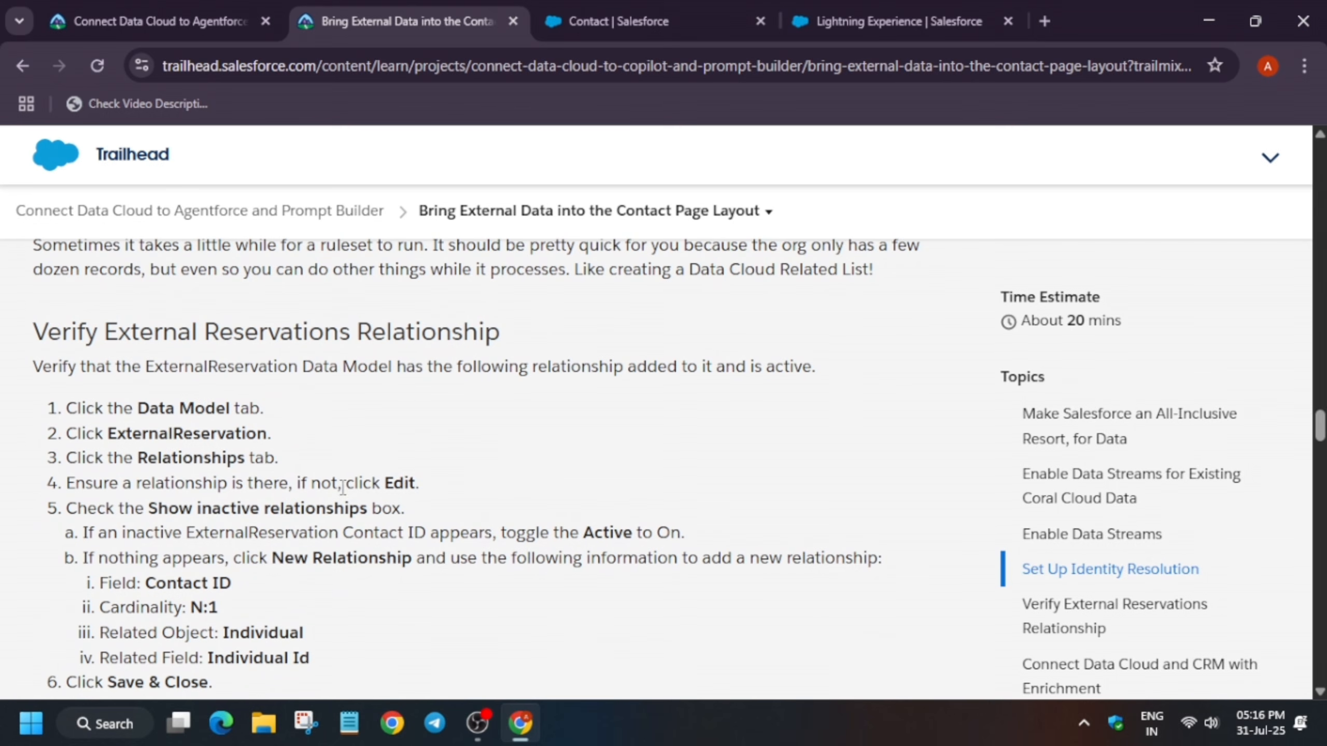
{"action": "scroll", "coordinate": [379, 553], "scroll_direction": "down", "scroll_amount": 5}
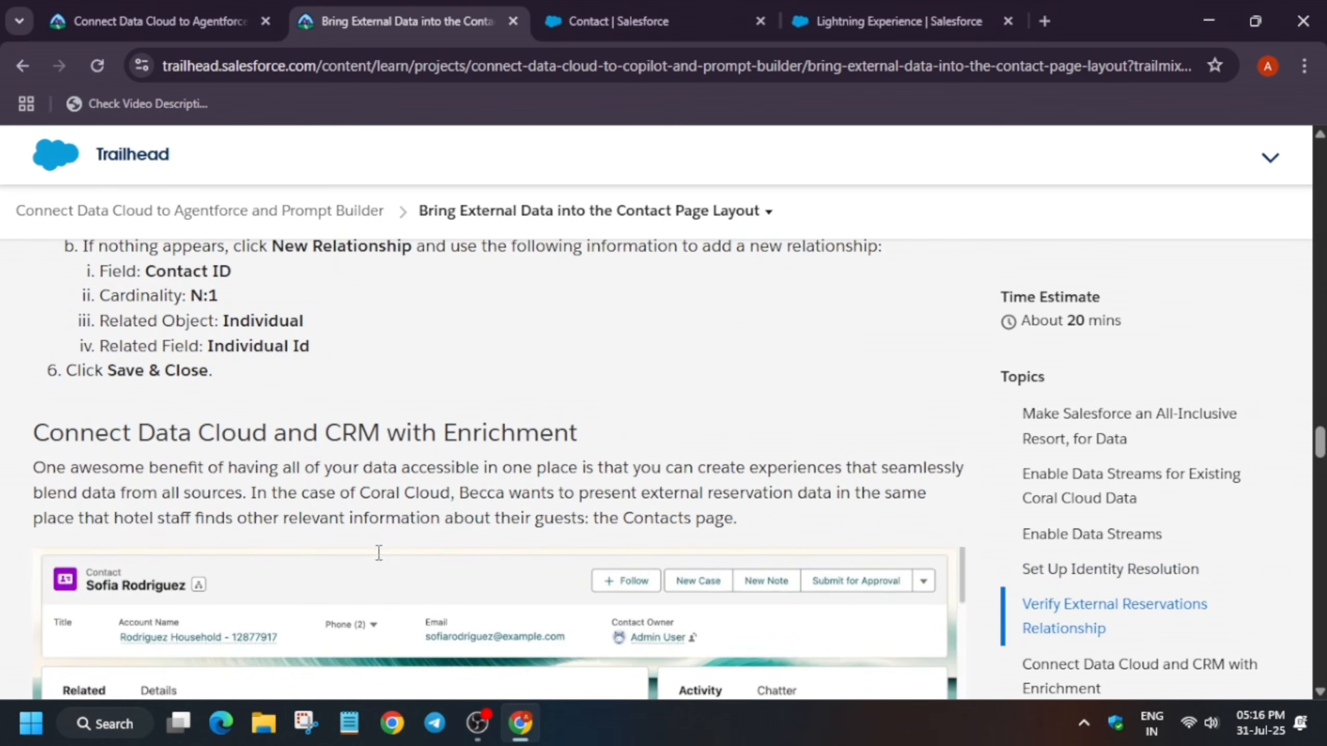
{"action": "scroll", "coordinate": [379, 553], "scroll_direction": "down", "scroll_amount": 12}
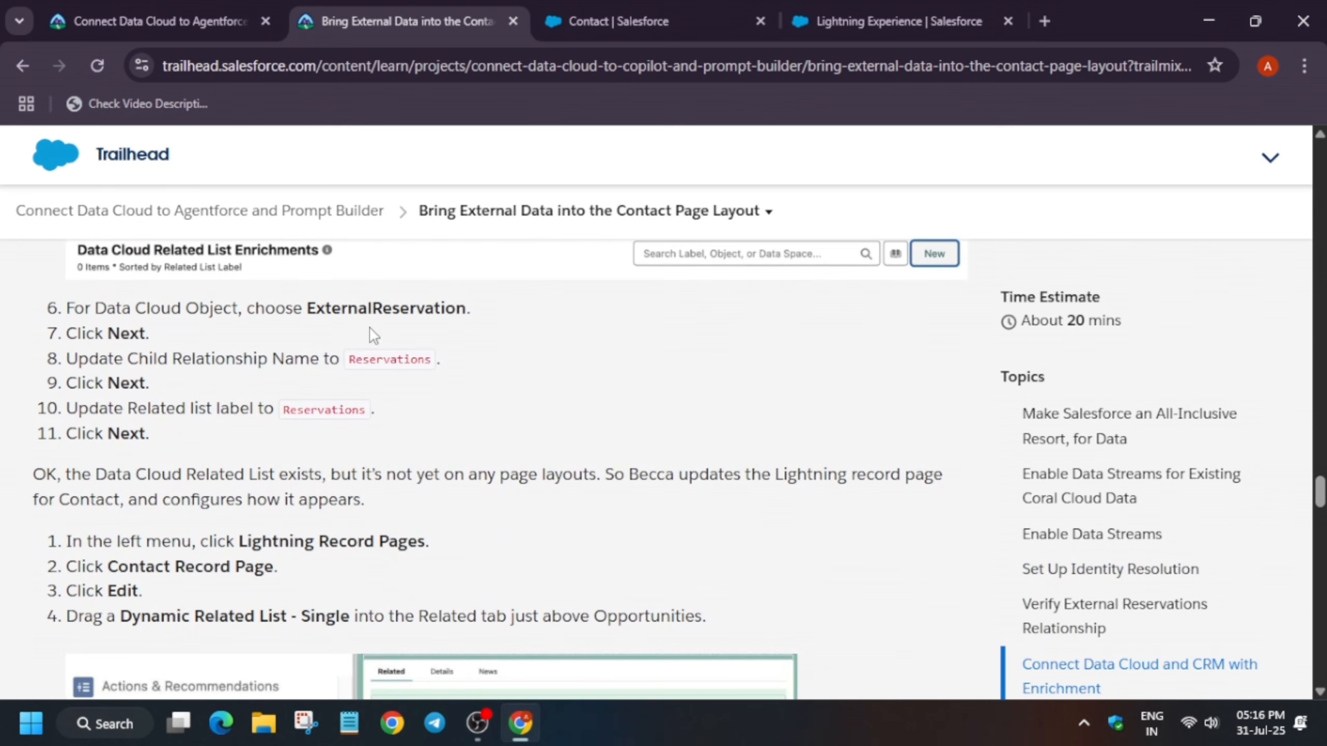
{"action": "left_click_drag", "start_coordinate": [348, 359], "coordinate": [429, 365]}
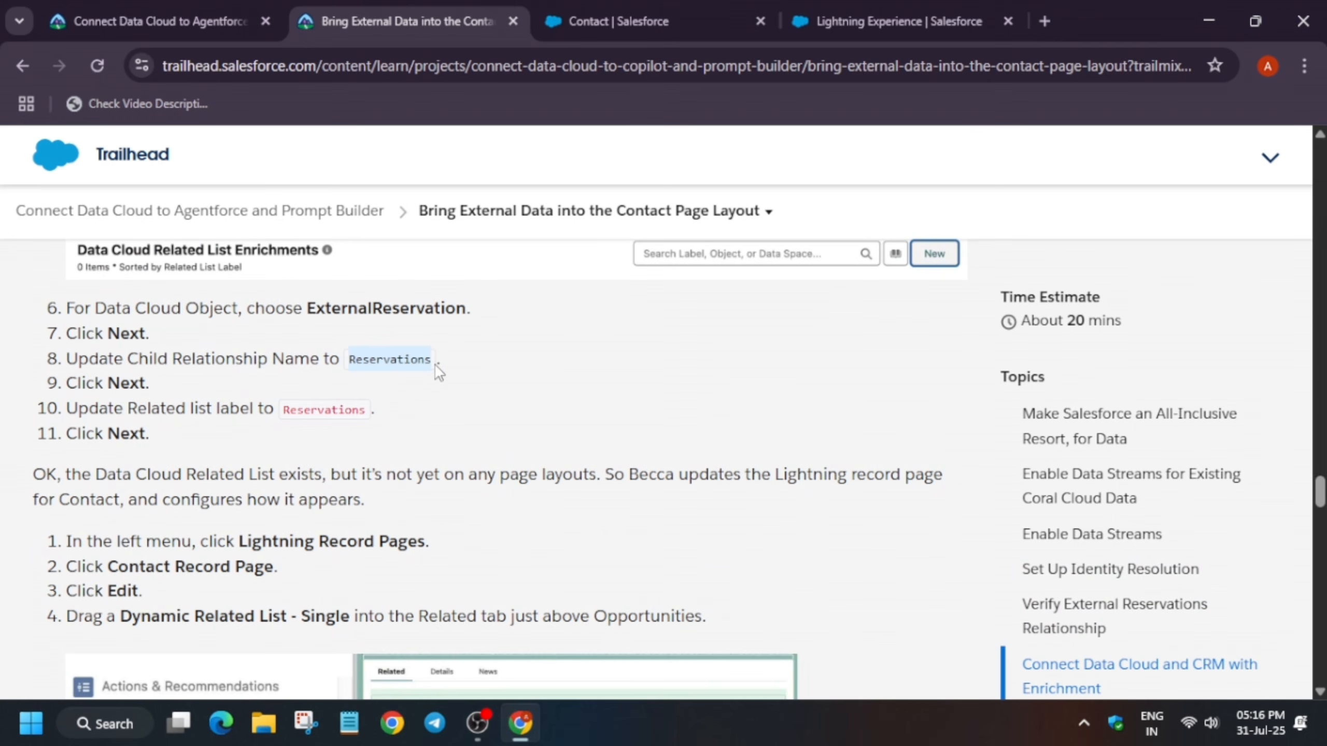
{"action": "scroll", "coordinate": [308, 404], "scroll_direction": "up", "scroll_amount": 10}
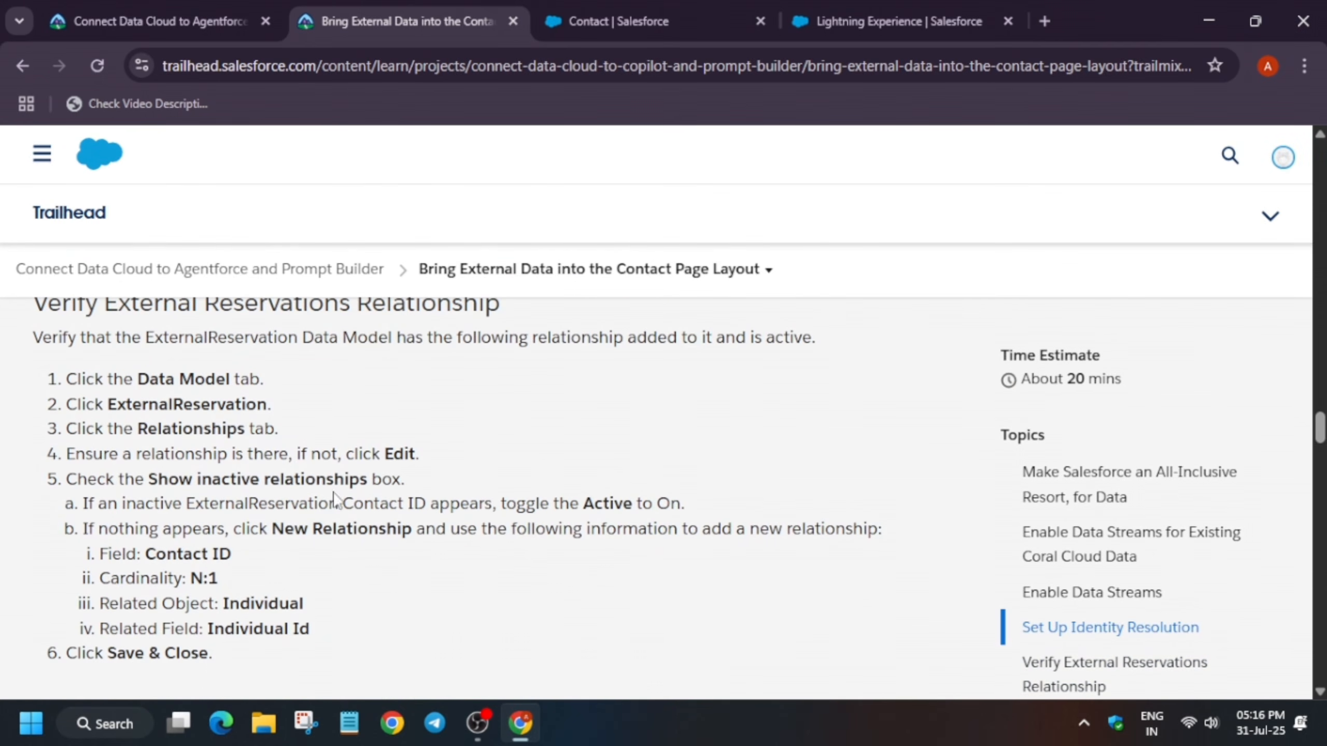
{"action": "scroll", "coordinate": [330, 493], "scroll_direction": "down", "scroll_amount": 8}
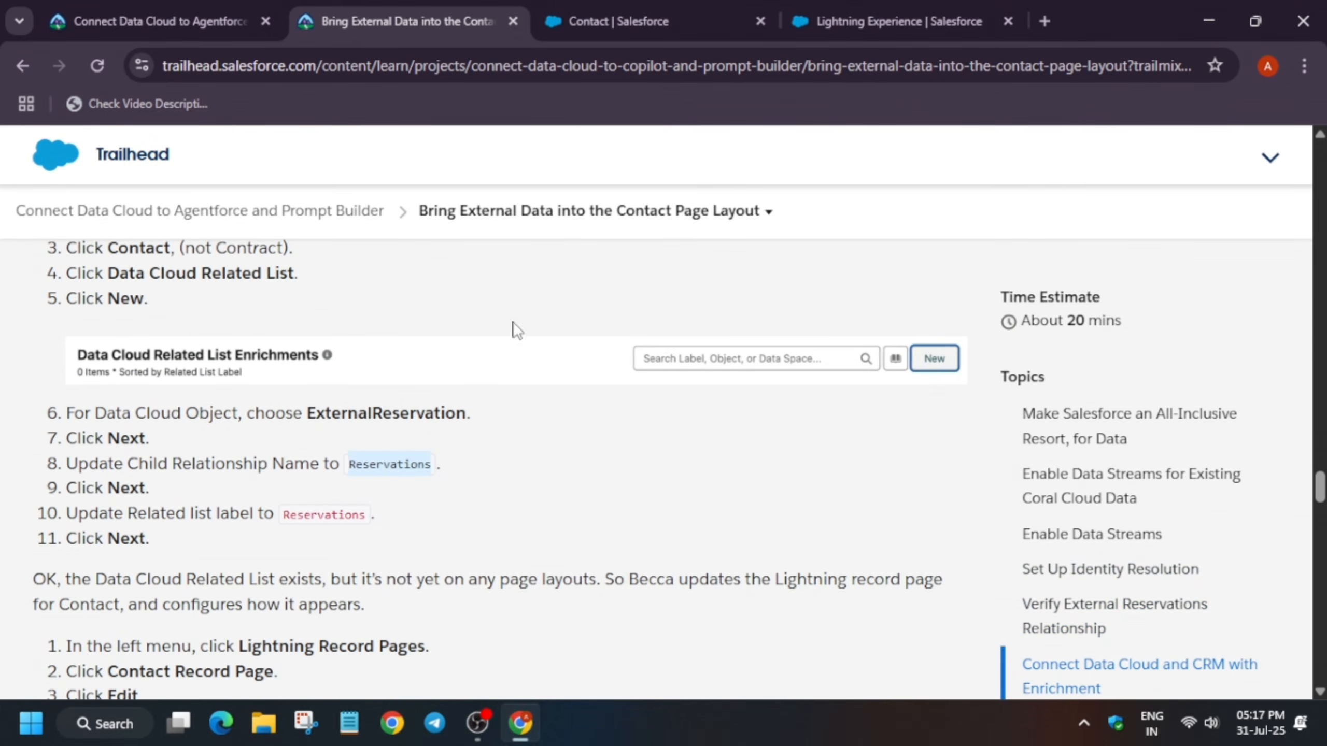
Set the child relationship name to Reservations and continue to the related list definition
{"action": "left_click", "coordinate": [627, 21]}
{"action": "double_click", "coordinate": [293, 328]}
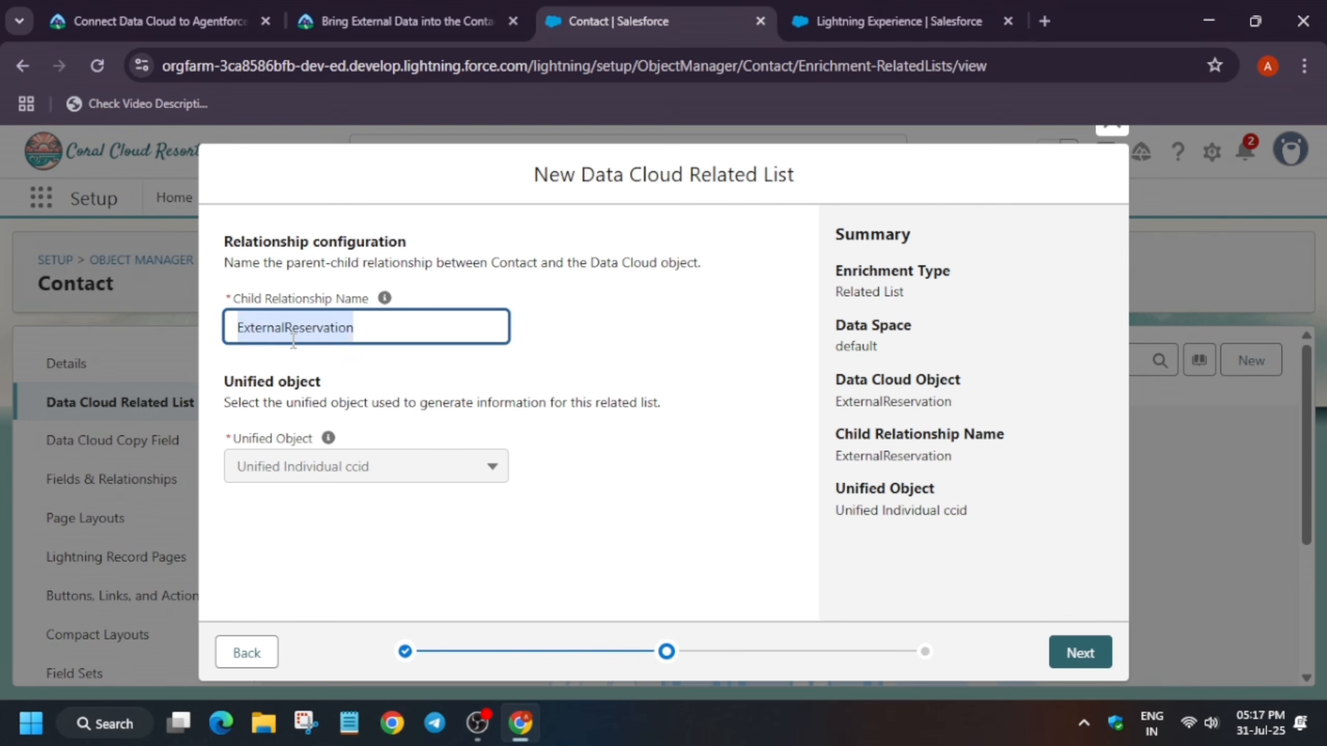
{"action": "type", "text": "Reservations"}
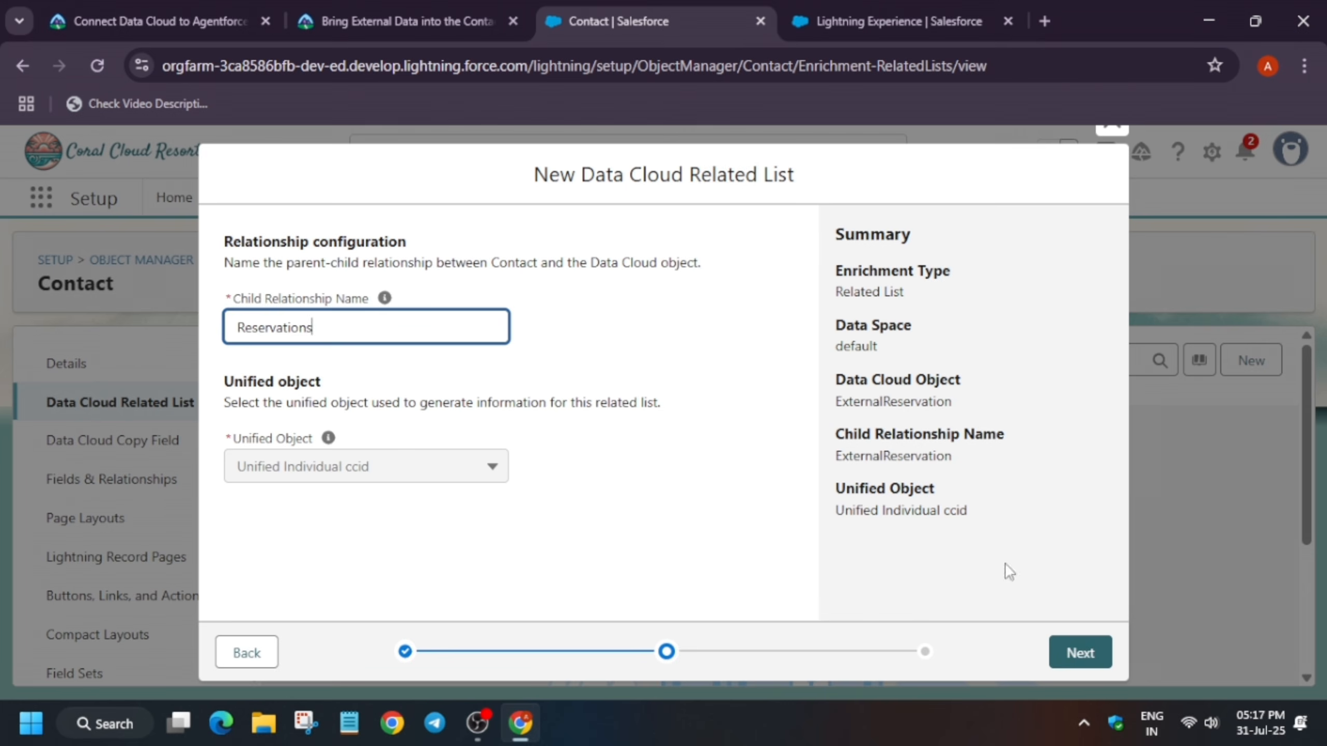
{"action": "left_click", "coordinate": [1080, 667]}
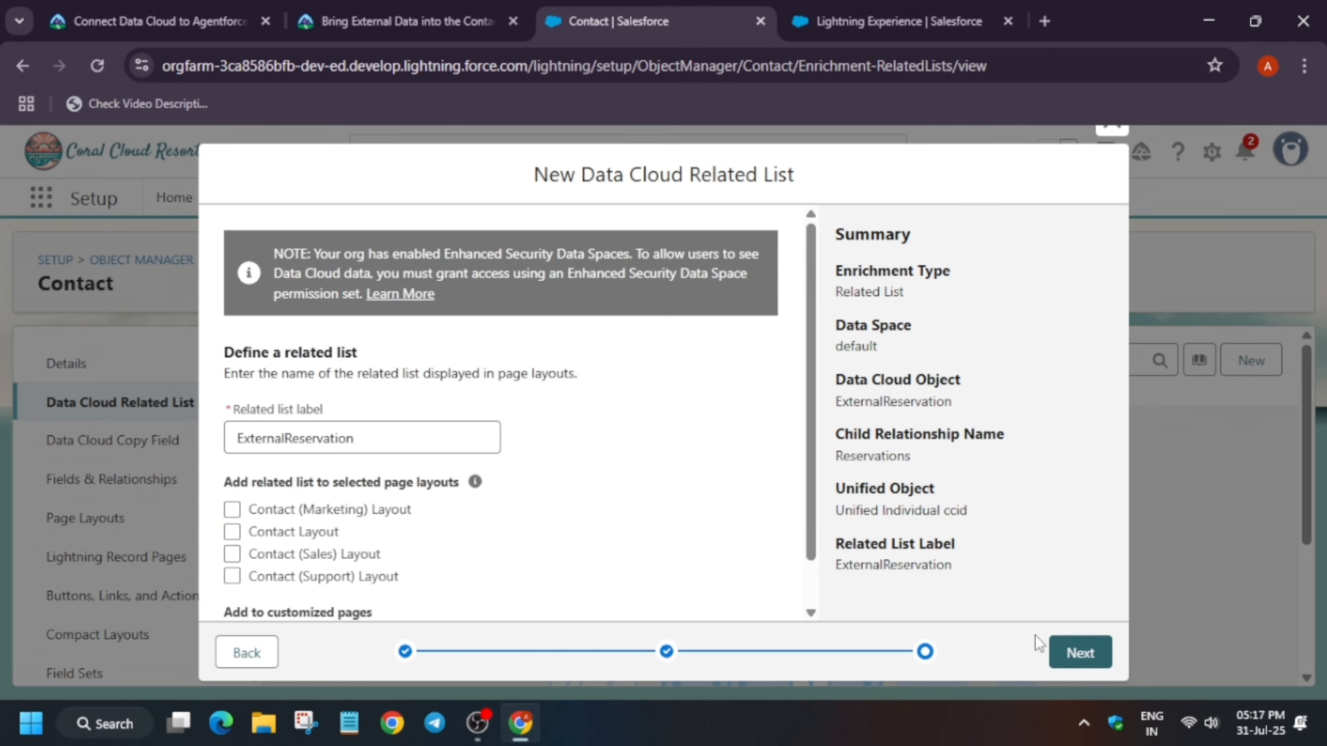
Copy Reservations from the instructions, set it as the related list label, and finish creating the related list
{"action": "left_click", "coordinate": [400, 8]}
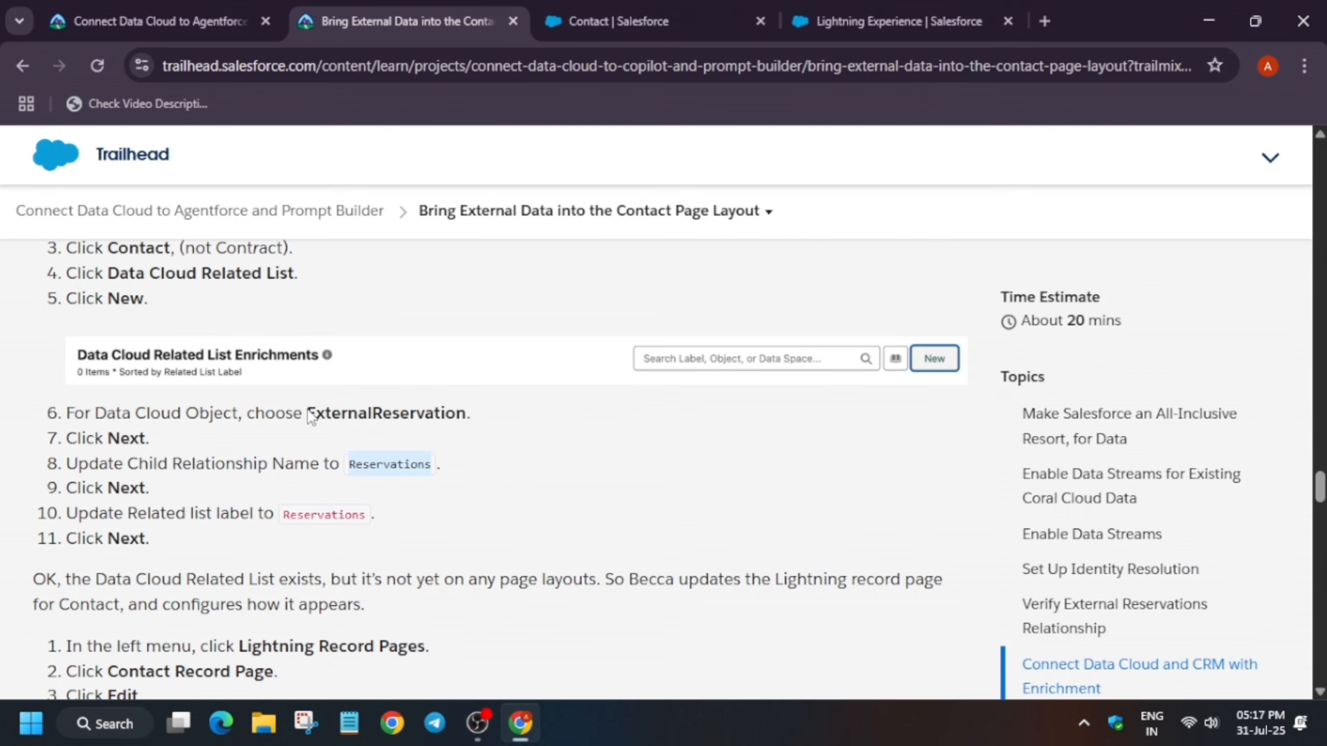
{"action": "left_click", "coordinate": [269, 516]}
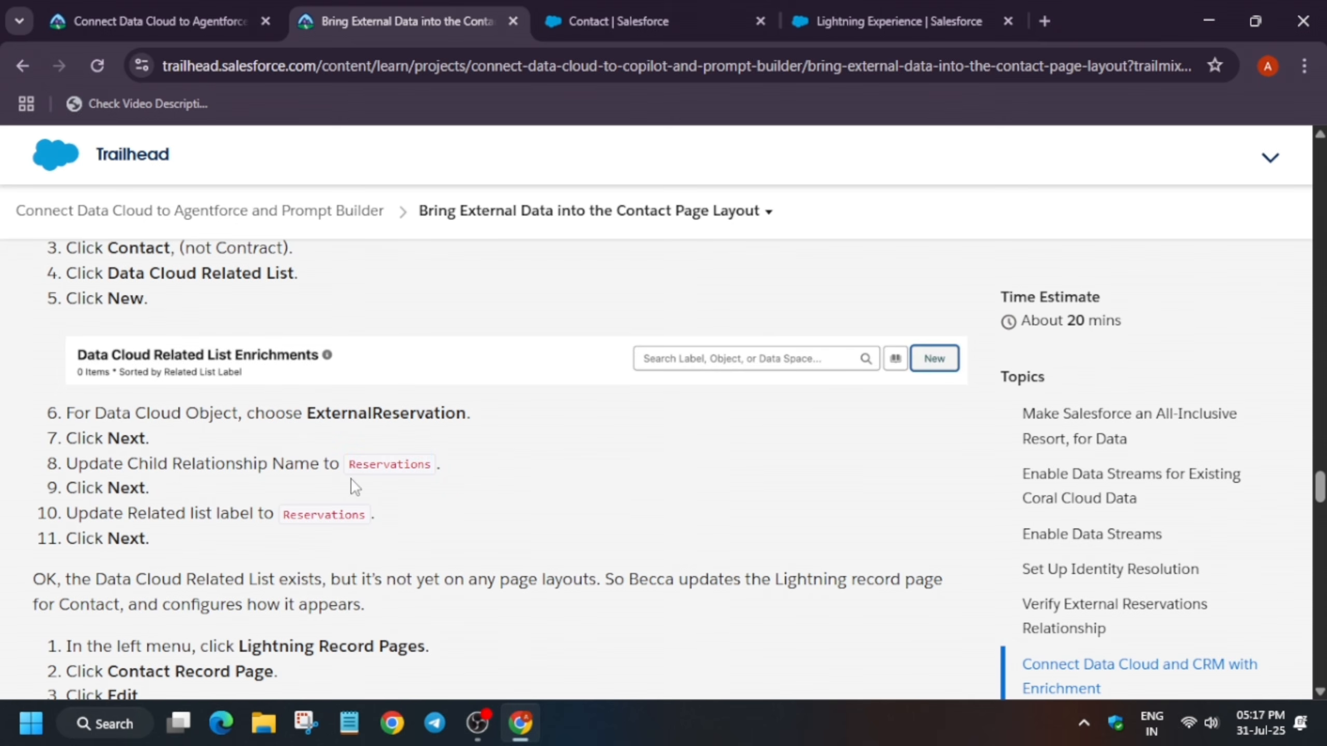
{"action": "double_click", "coordinate": [372, 469]}
{"action": "key", "text": "ctrl+c"}
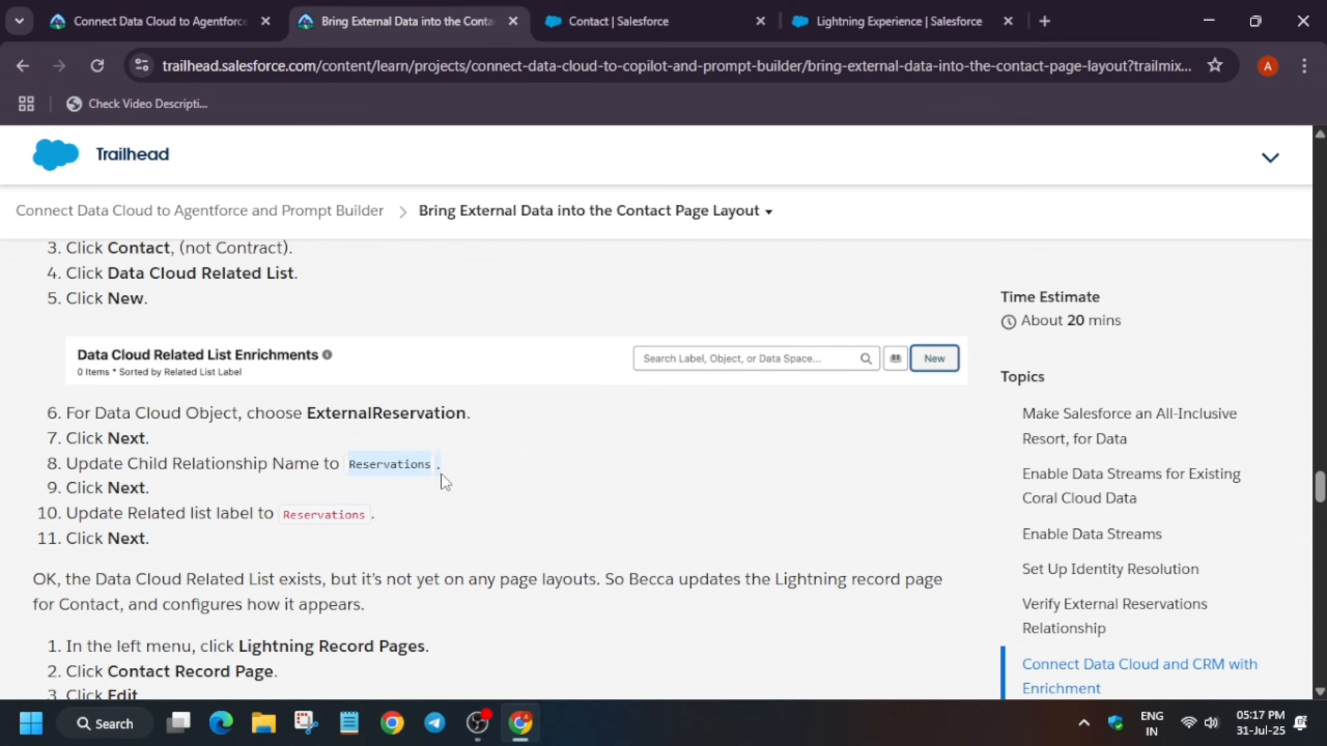
{"action": "left_click", "coordinate": [689, 10]}
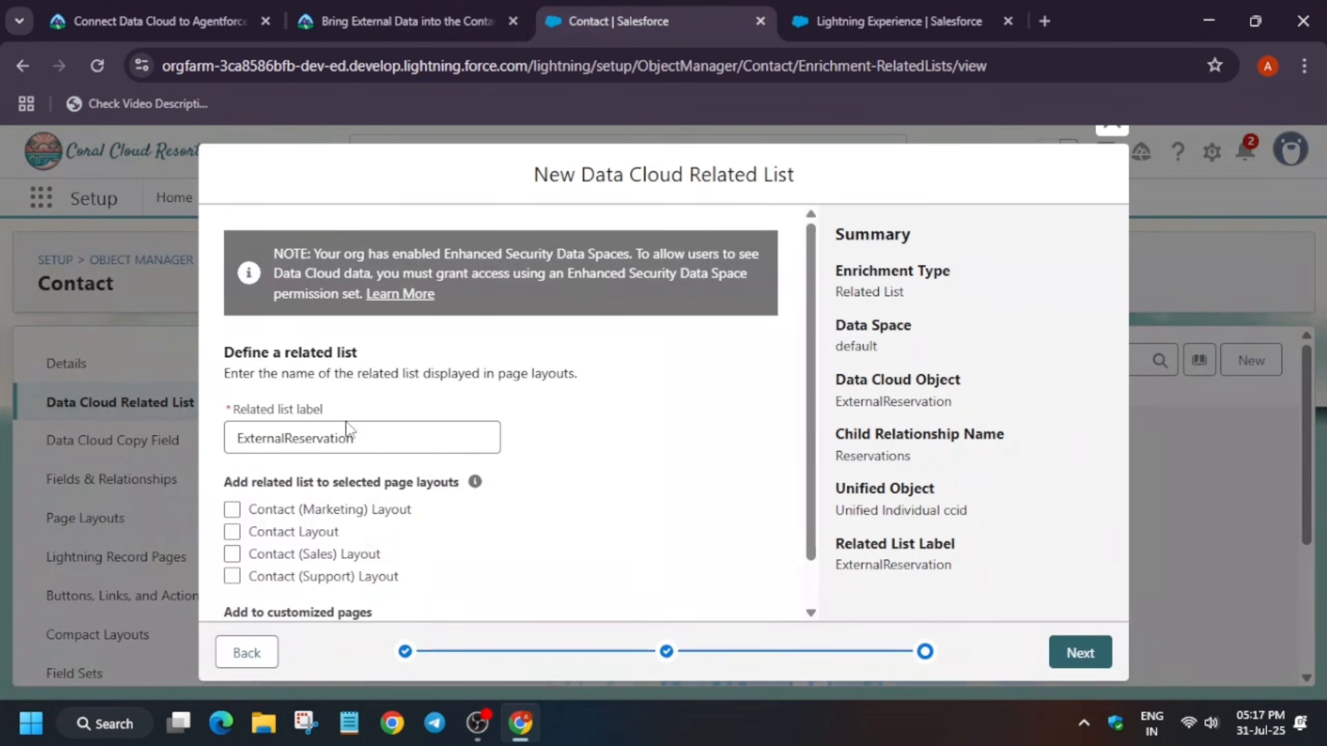
{"action": "double_click", "coordinate": [355, 436]}
{"action": "key", "text": "ctrl+v"}
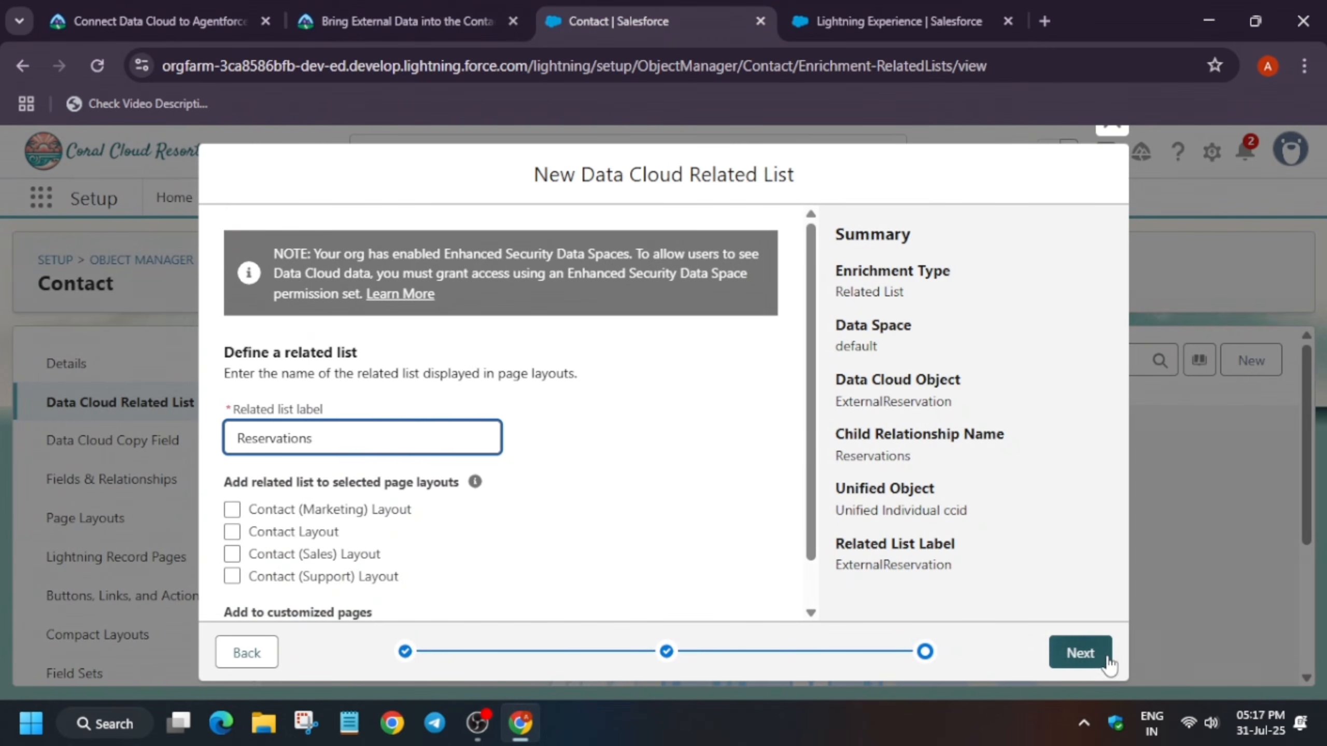
{"action": "left_click", "coordinate": [1093, 656]}
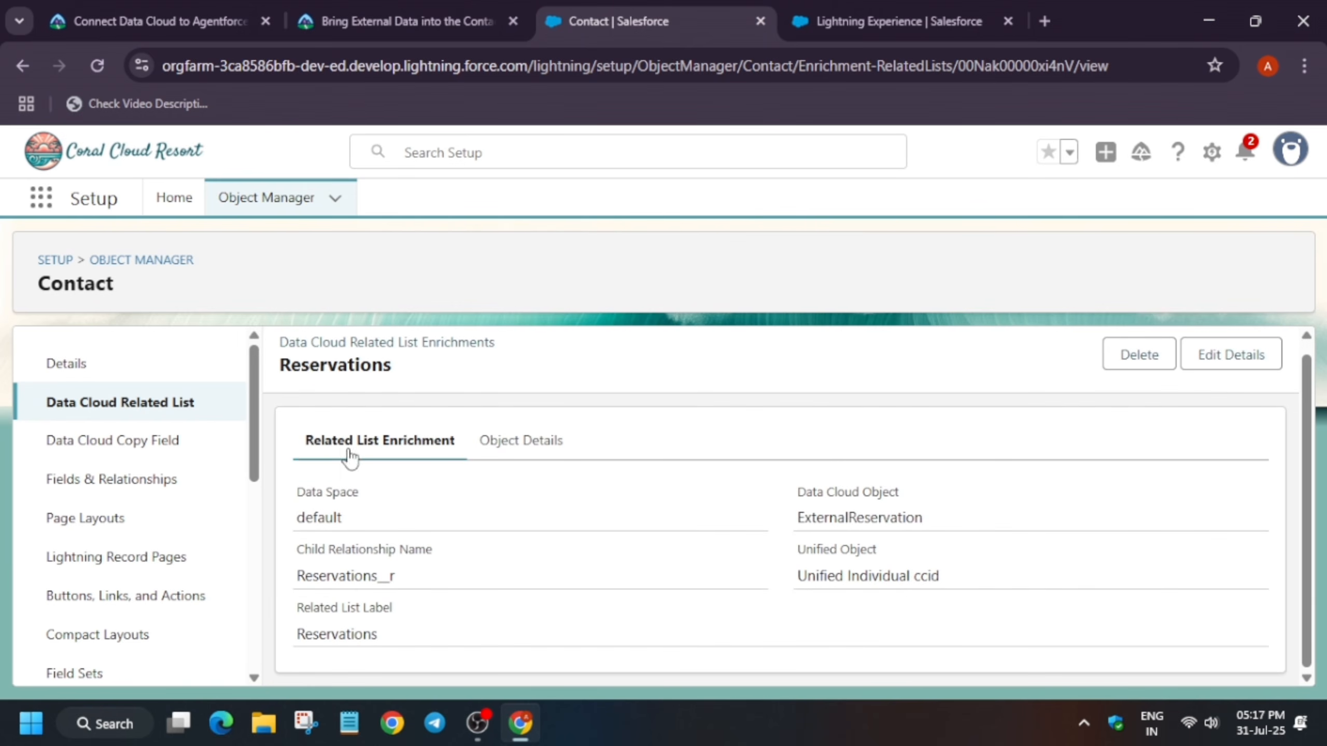
Open the Contact Record Page under Lightning Record Pages and start editing it
{"action": "left_click", "coordinate": [178, 568]}
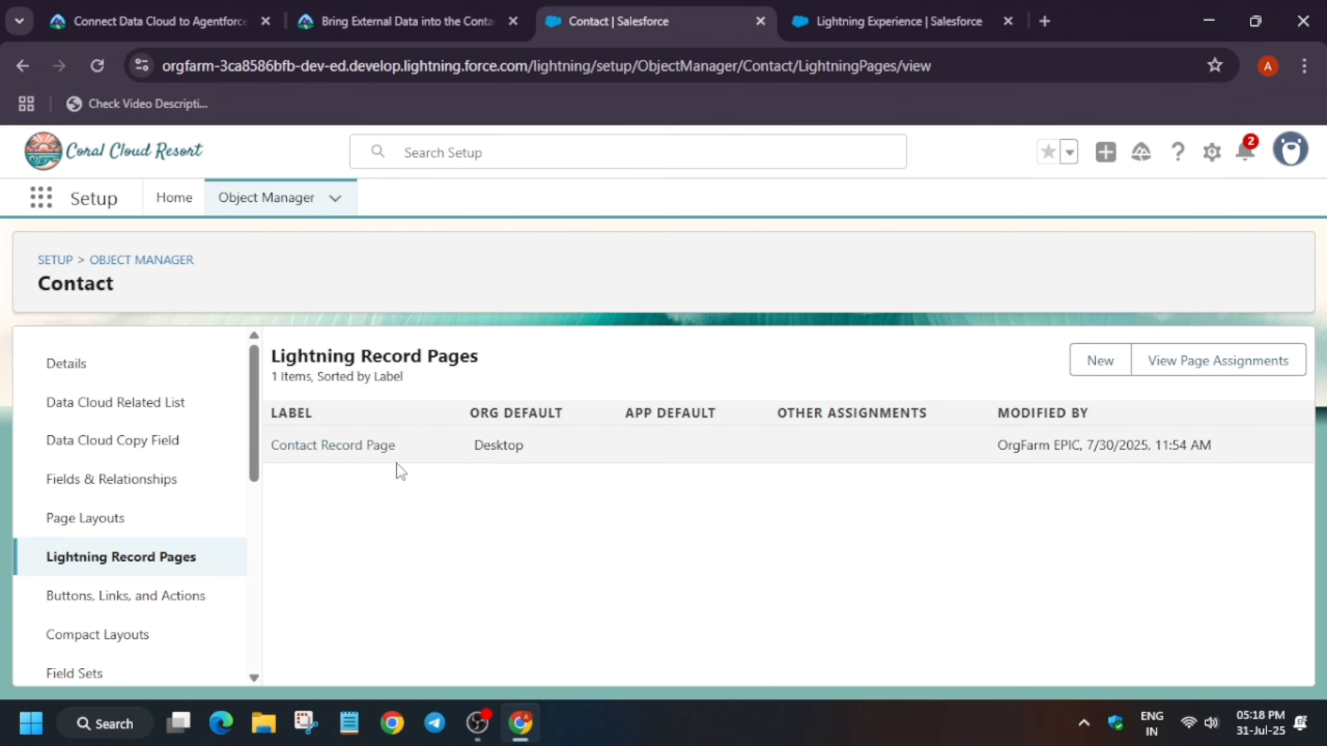
{"action": "left_click", "coordinate": [380, 450]}
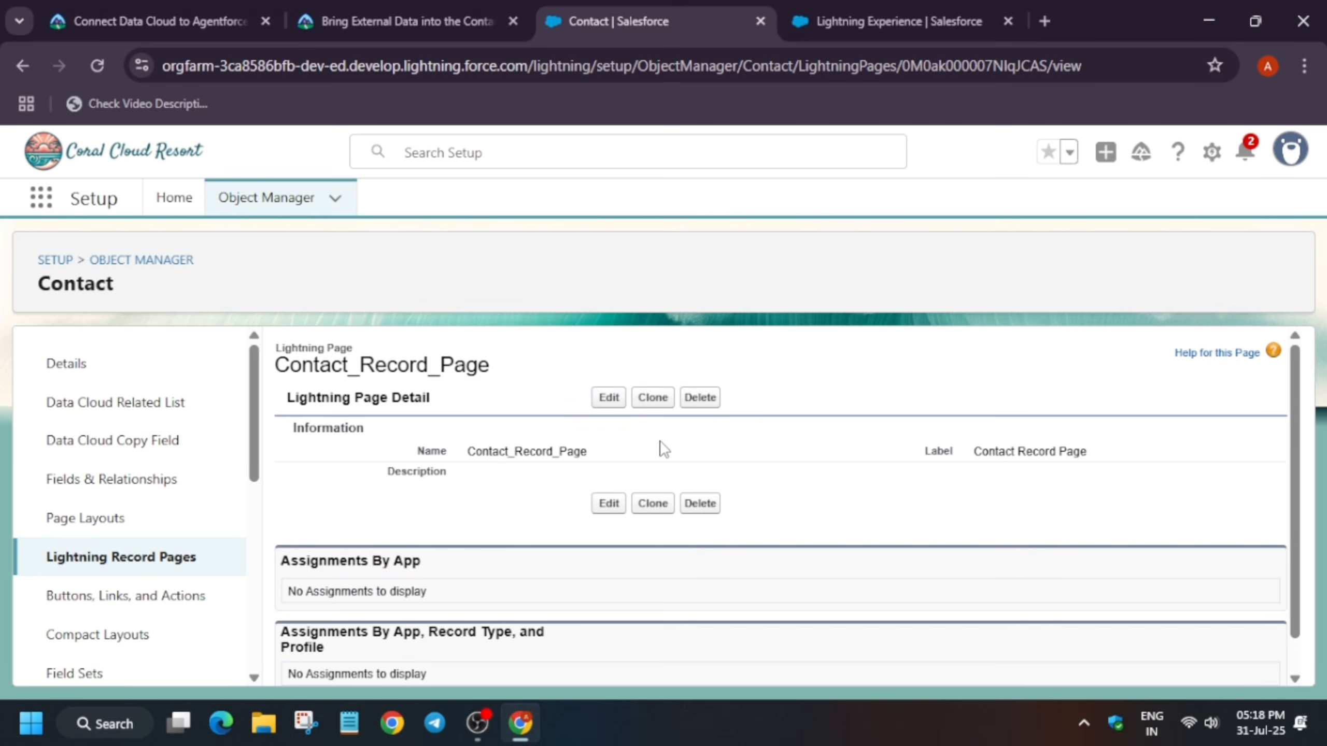
{"action": "left_click", "coordinate": [605, 399]}
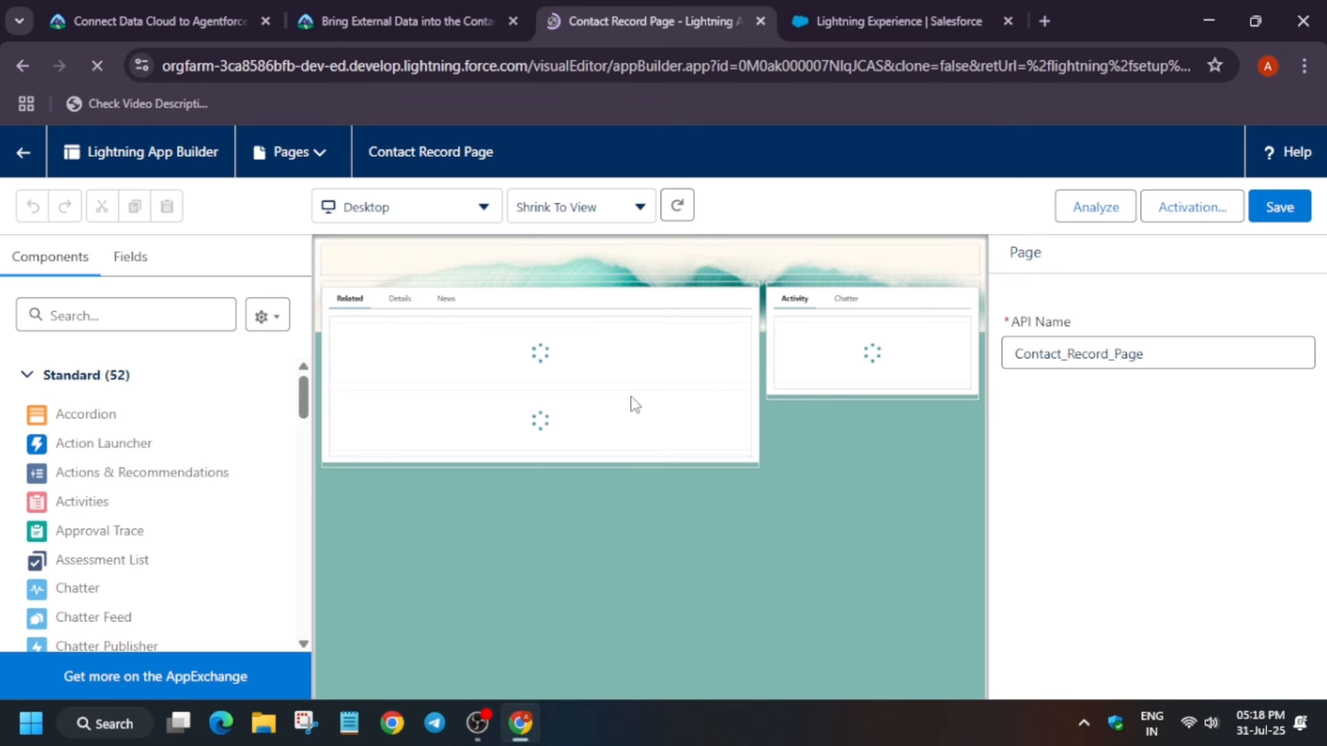
Add a Dynamic Related List - Single component to the Related tab, just below the duplicates notice
{"action": "key", "text": "ctrl+plus"}
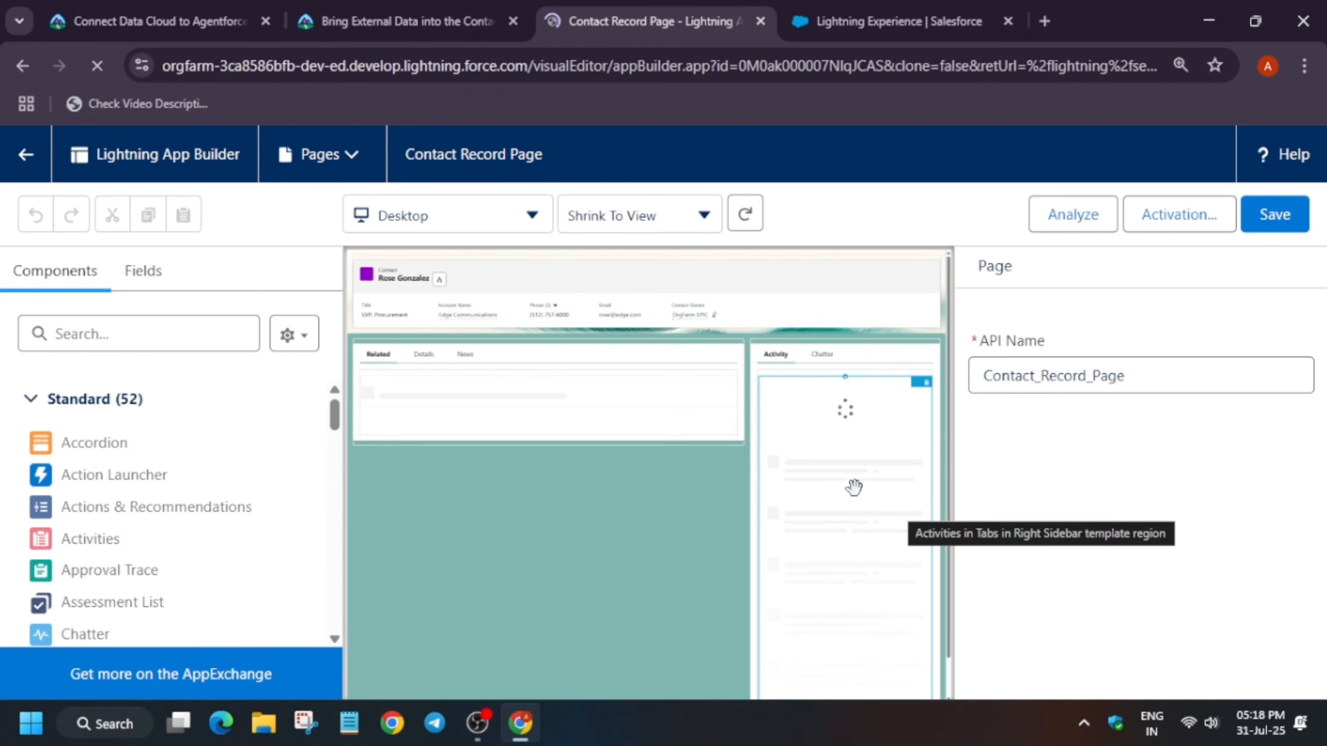
{"action": "left_click", "coordinate": [630, 228]}
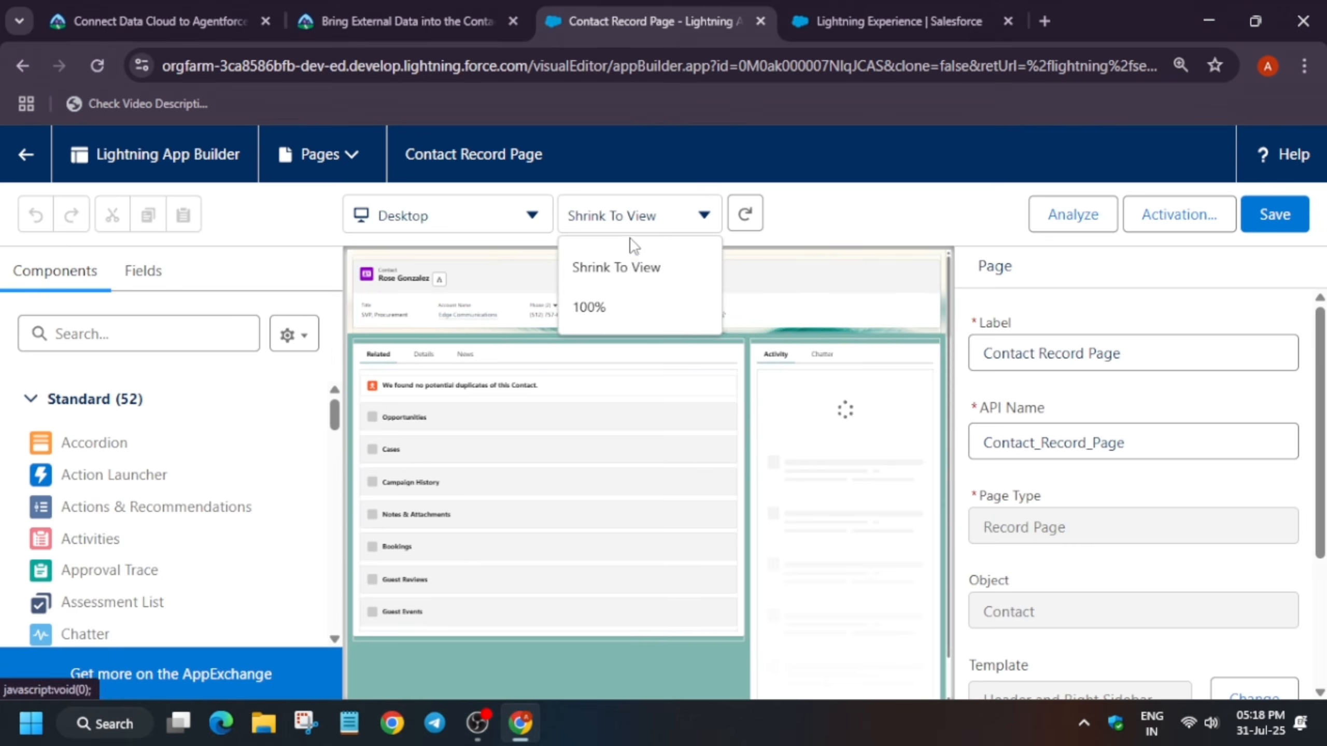
{"action": "left_click", "coordinate": [618, 315]}
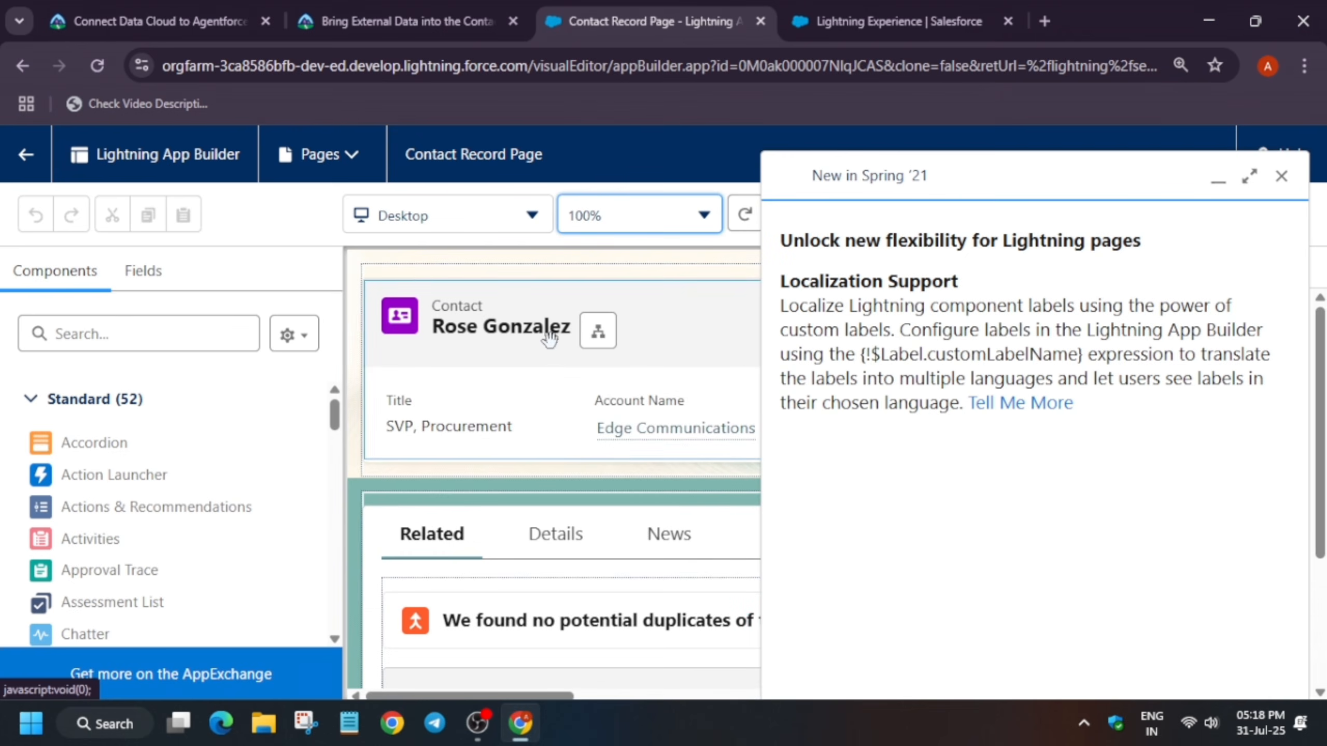
{"action": "scroll", "coordinate": [148, 510], "scroll_direction": "down", "scroll_amount": 2}
{"action": "scroll", "coordinate": [149, 515], "scroll_direction": "down", "scroll_amount": 5}
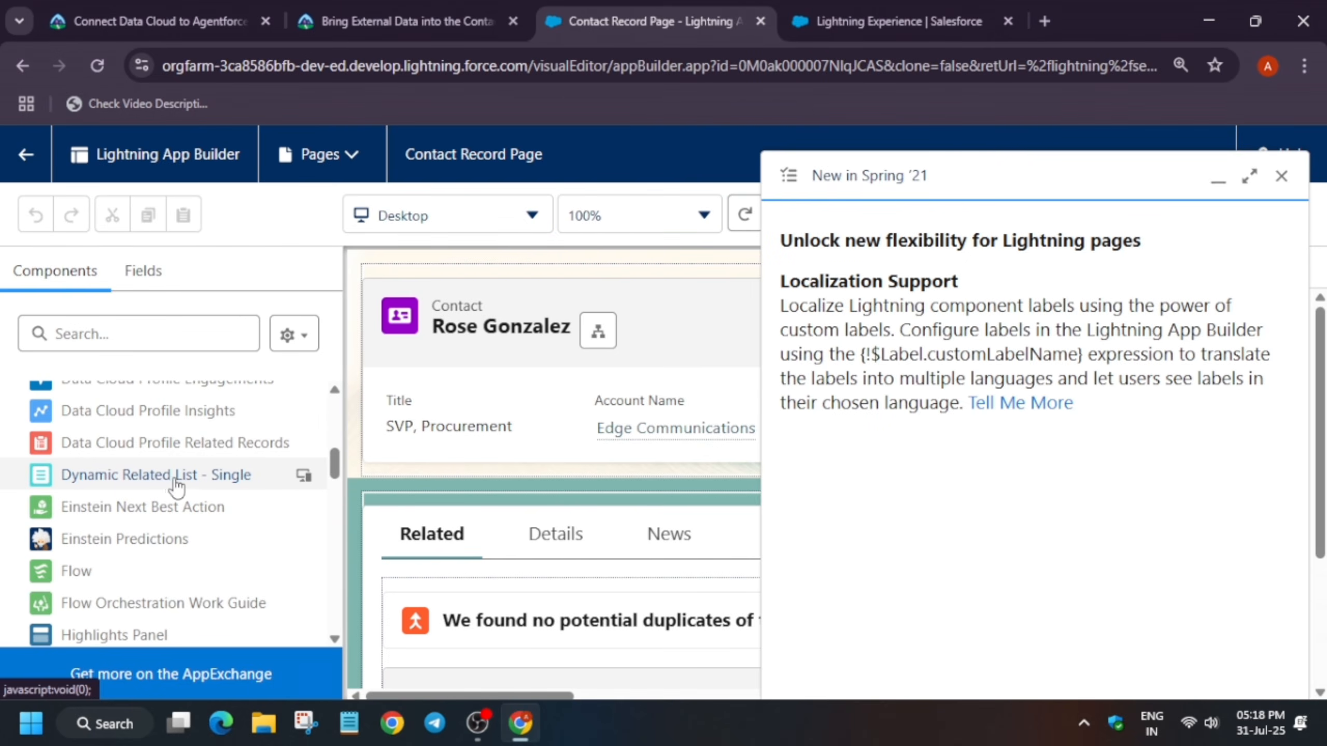
{"action": "left_click_drag", "start_coordinate": [166, 477], "coordinate": [335, 468]}
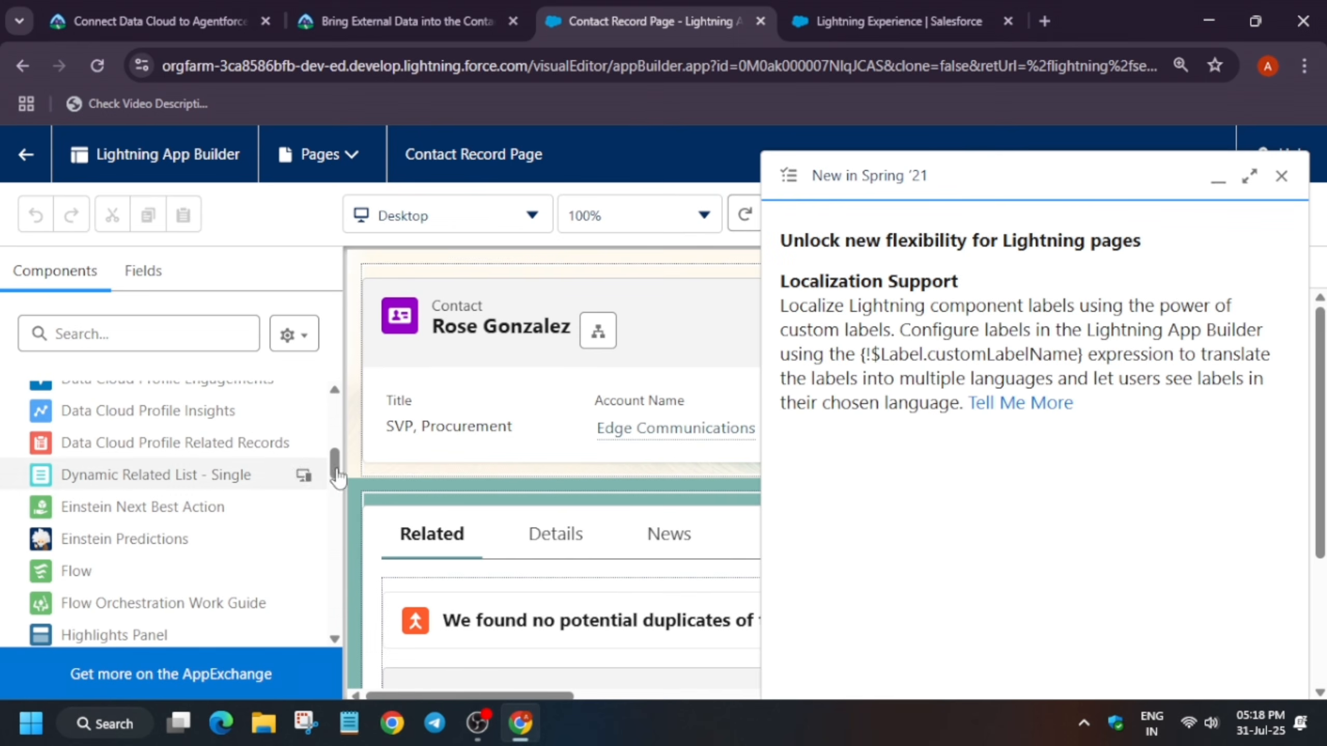
{"action": "left_click", "coordinate": [1283, 177]}
{"action": "scroll", "coordinate": [614, 484], "scroll_direction": "down", "scroll_amount": 4}
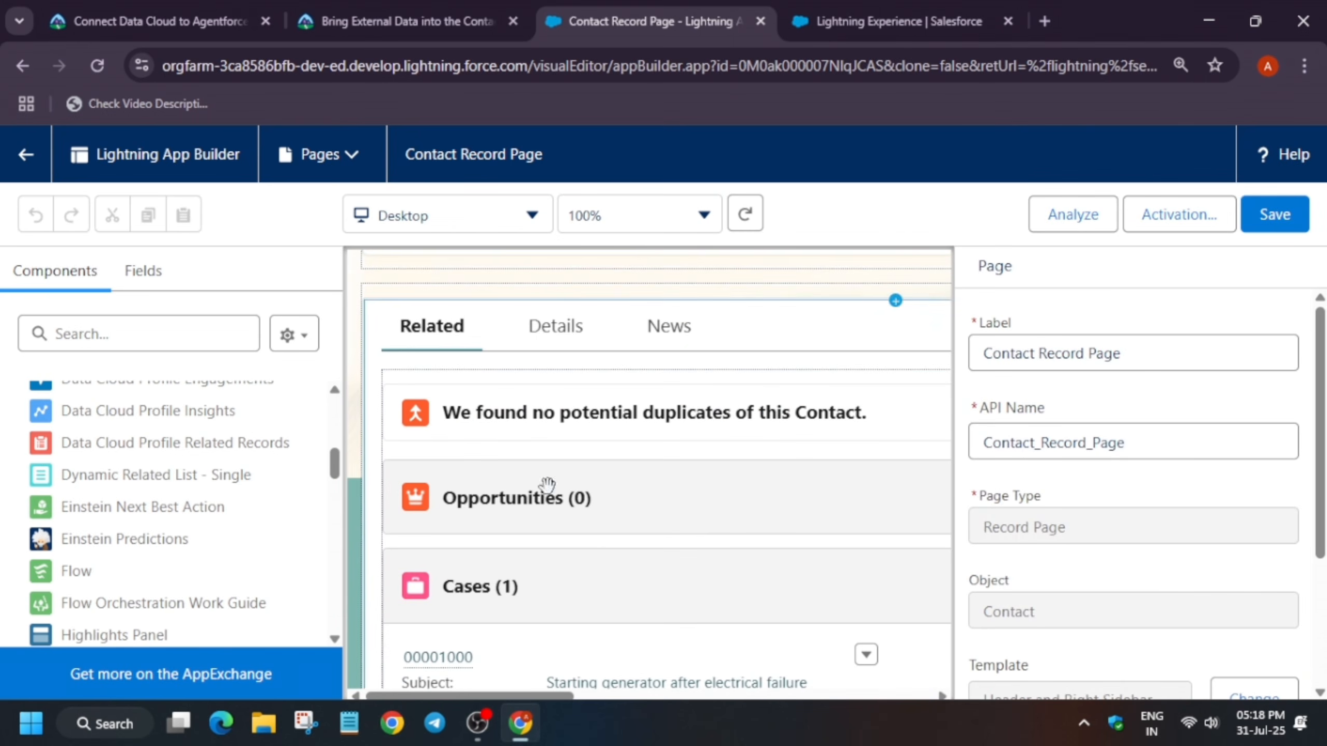
{"action": "left_click_drag", "start_coordinate": [131, 497], "coordinate": [522, 463]}
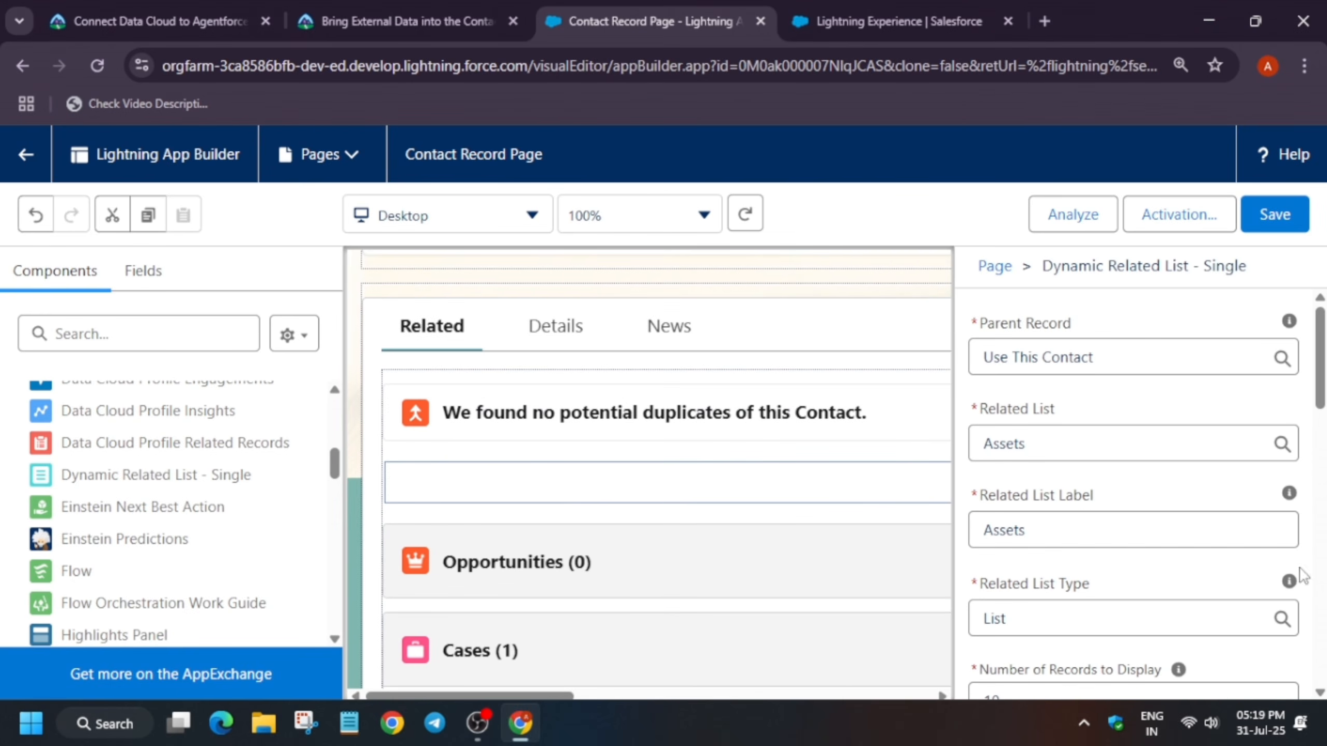
Set the component's related list to Reservations
{"action": "scroll", "coordinate": [1191, 569], "scroll_direction": "down", "scroll_amount": 2}
{"action": "scroll", "coordinate": [1170, 585], "scroll_direction": "down", "scroll_amount": 4}
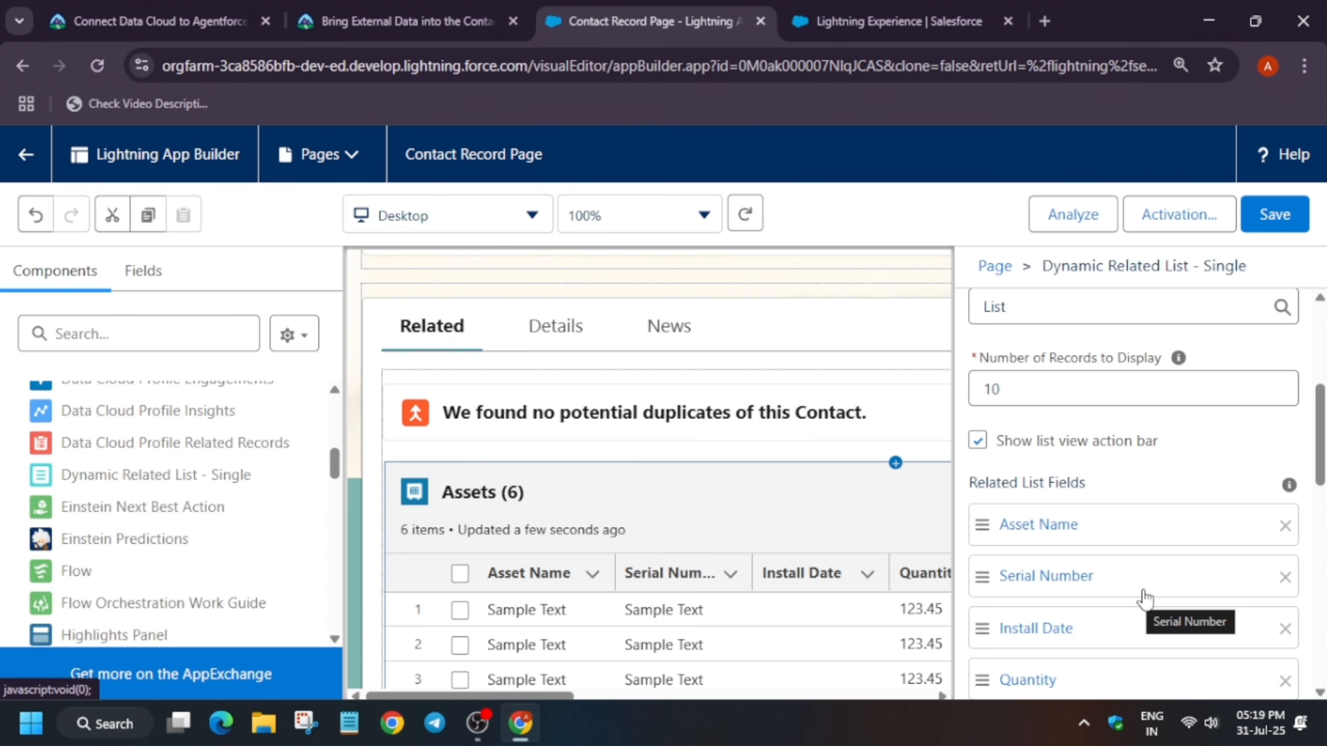
{"action": "scroll", "coordinate": [1127, 419], "scroll_direction": "up", "scroll_amount": 2}
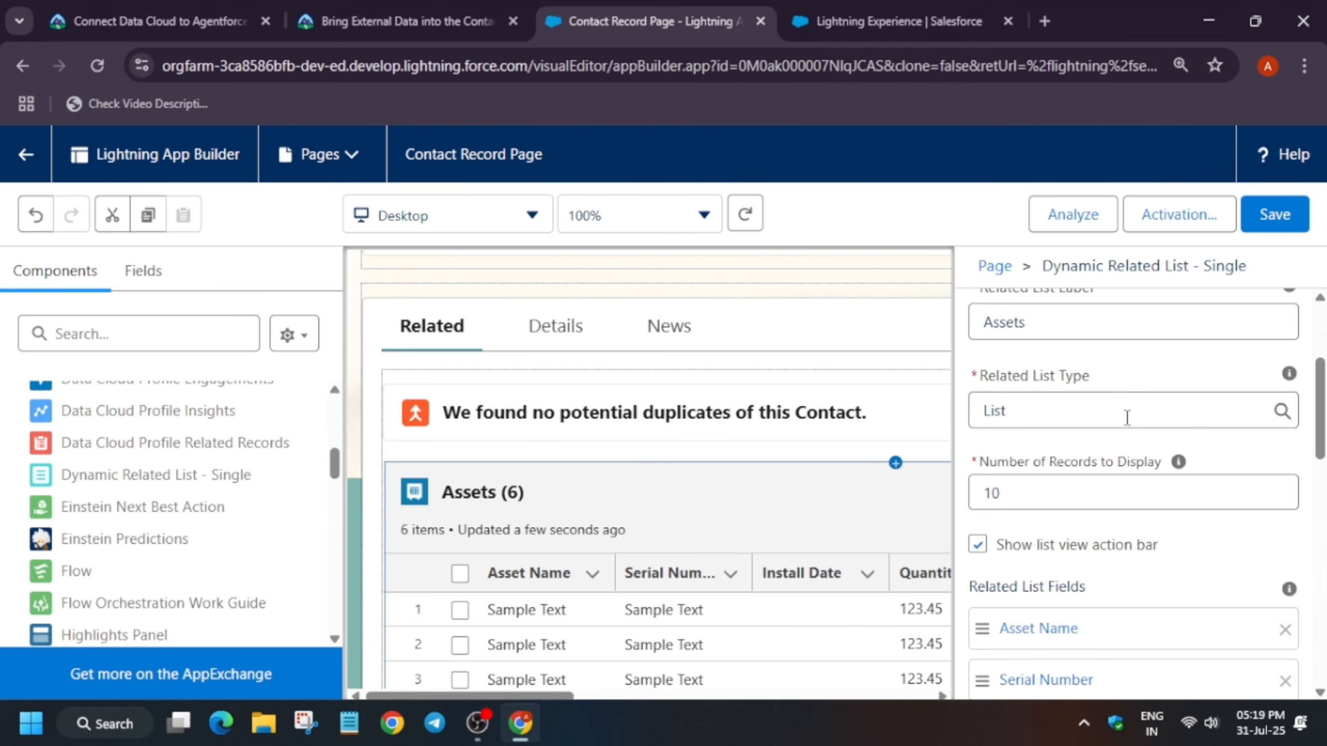
{"action": "scroll", "coordinate": [1127, 419], "scroll_direction": "up", "scroll_amount": 4}
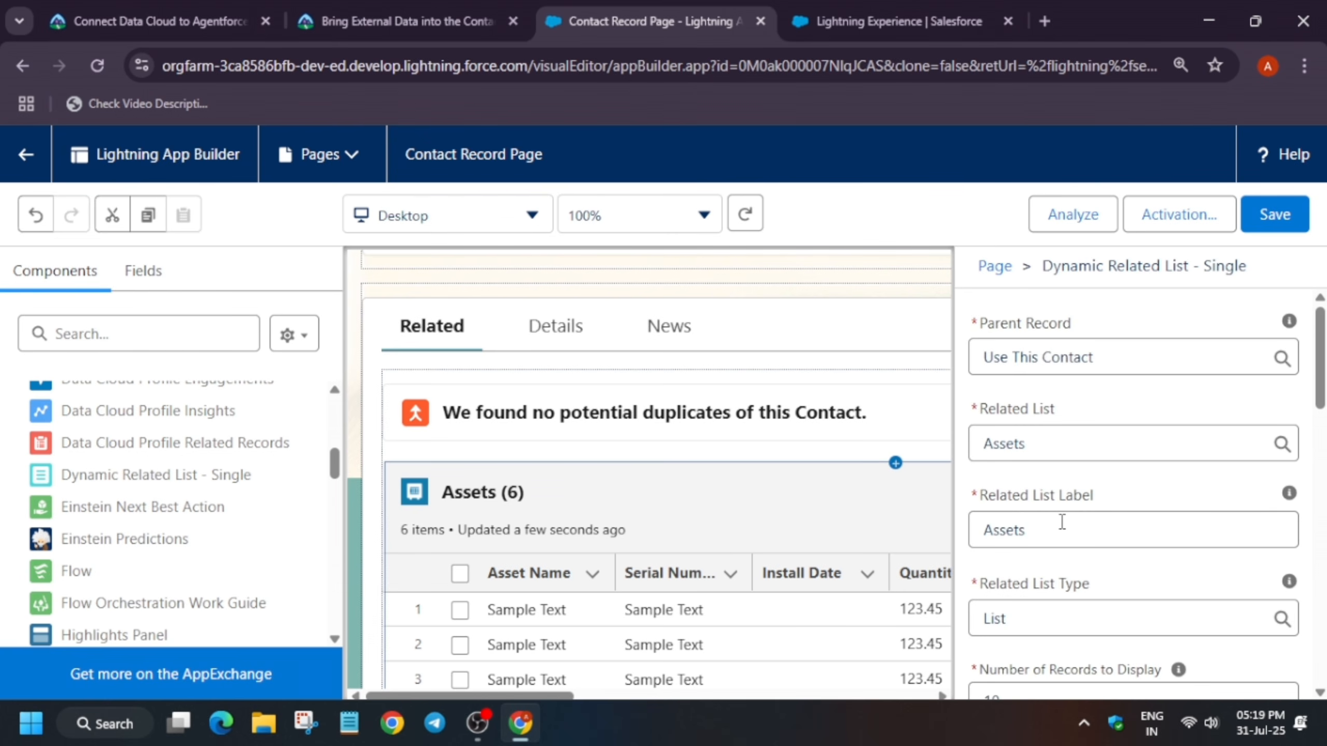
{"action": "left_click", "coordinate": [1093, 442]}
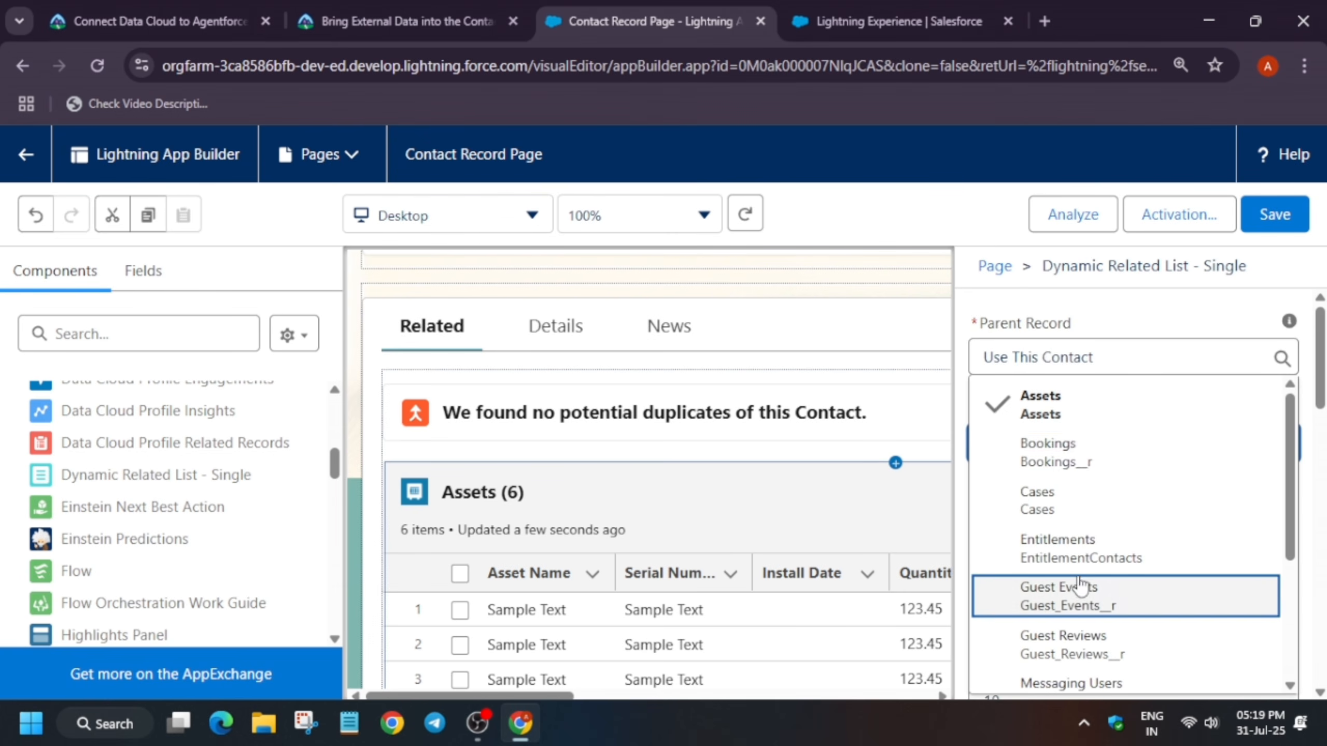
{"action": "scroll", "coordinate": [1080, 585], "scroll_direction": "down", "scroll_amount": 4}
{"action": "left_click", "coordinate": [1081, 584]}
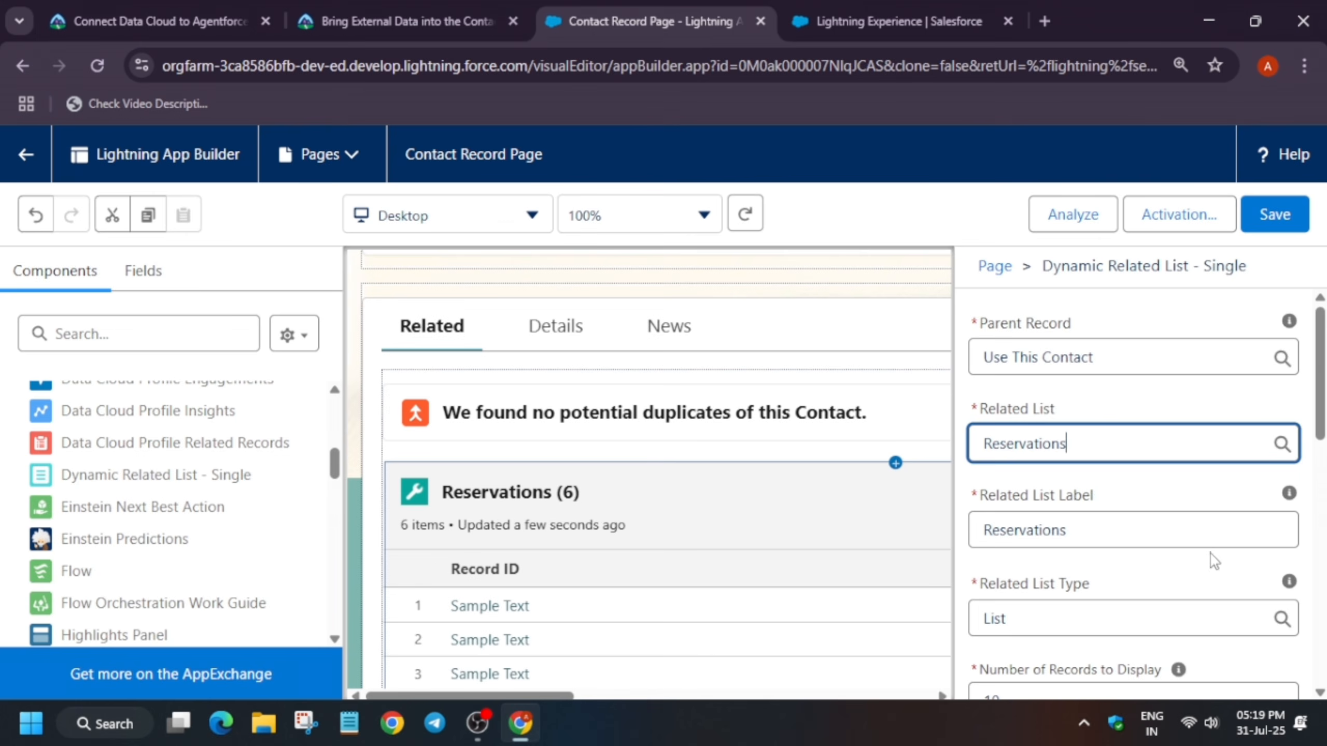
Add Check-in Date to the component's related list fields
{"action": "scroll", "coordinate": [1212, 565], "scroll_direction": "down", "scroll_amount": 5}
{"action": "left_click", "coordinate": [1049, 581]}
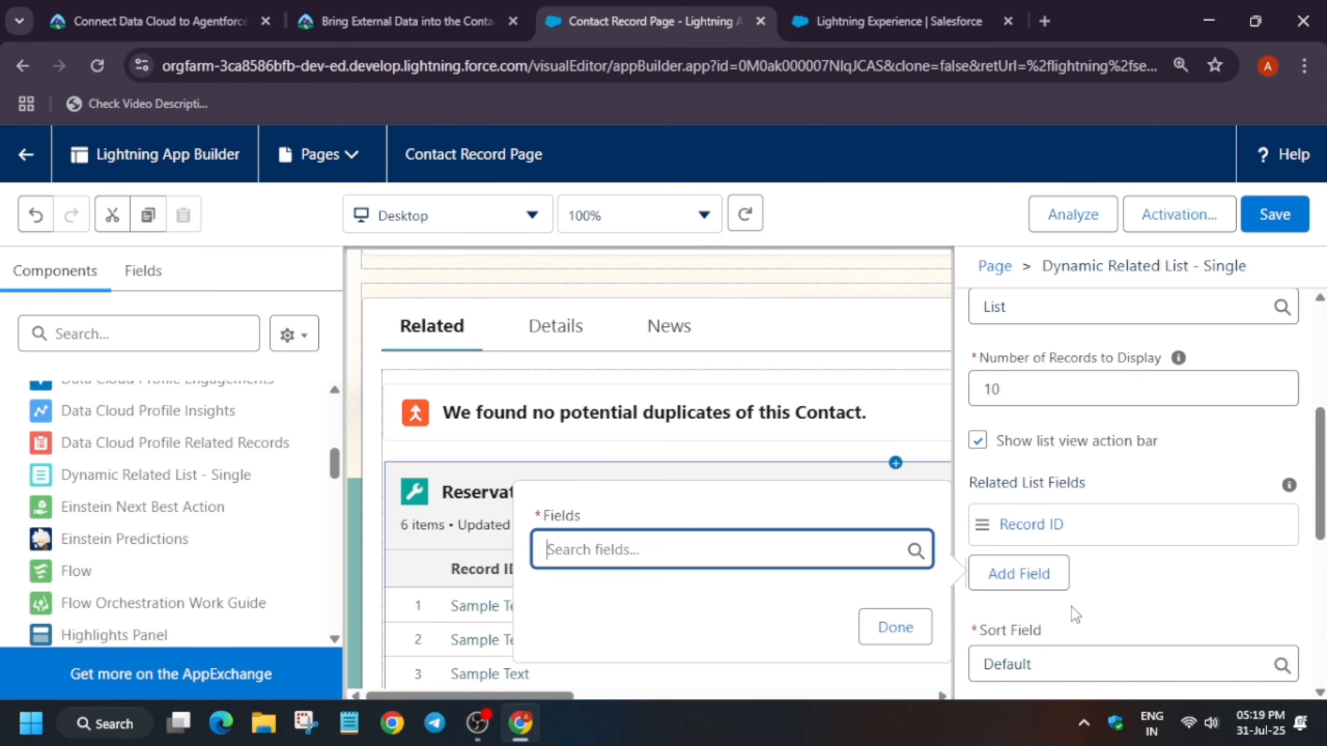
{"action": "type", "text": "che"}
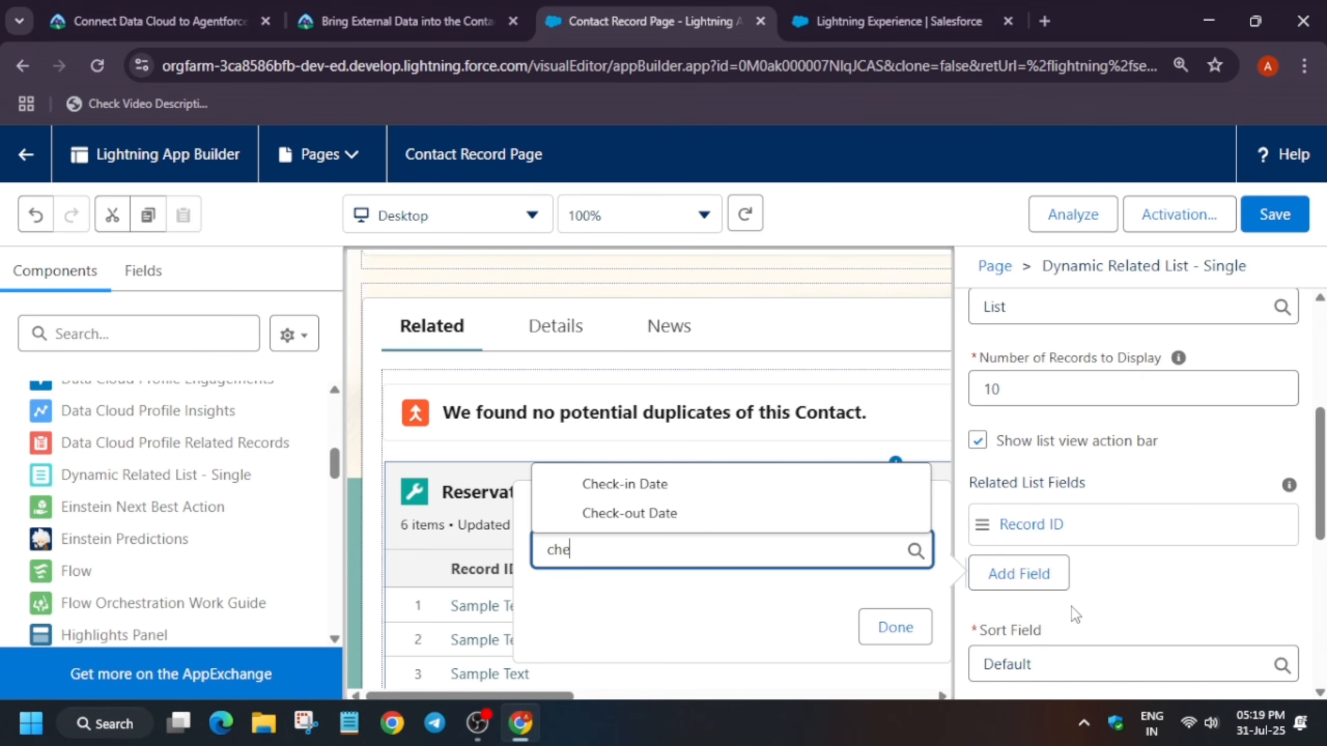
{"action": "left_click", "coordinate": [747, 485]}
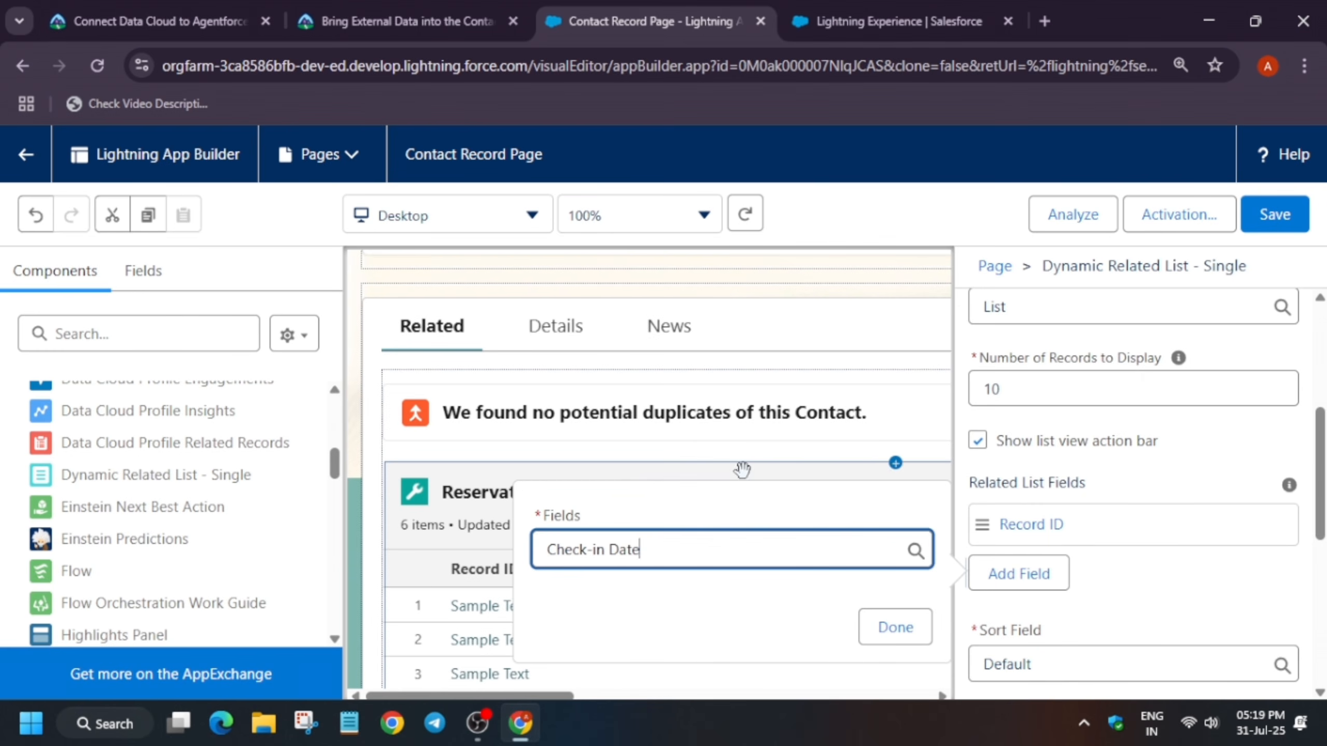
{"action": "left_click", "coordinate": [885, 626]}
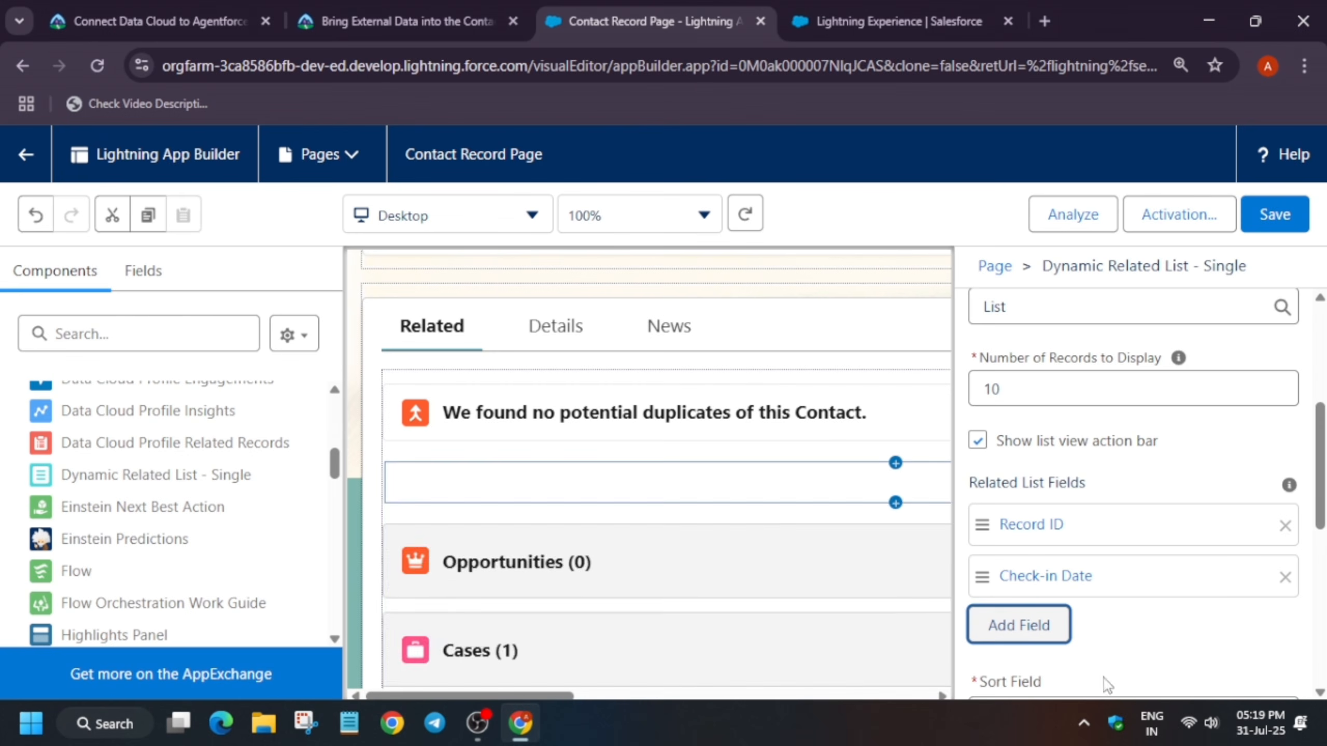
Add Check-out Date to the related list fields
{"action": "left_click", "coordinate": [1001, 625]}
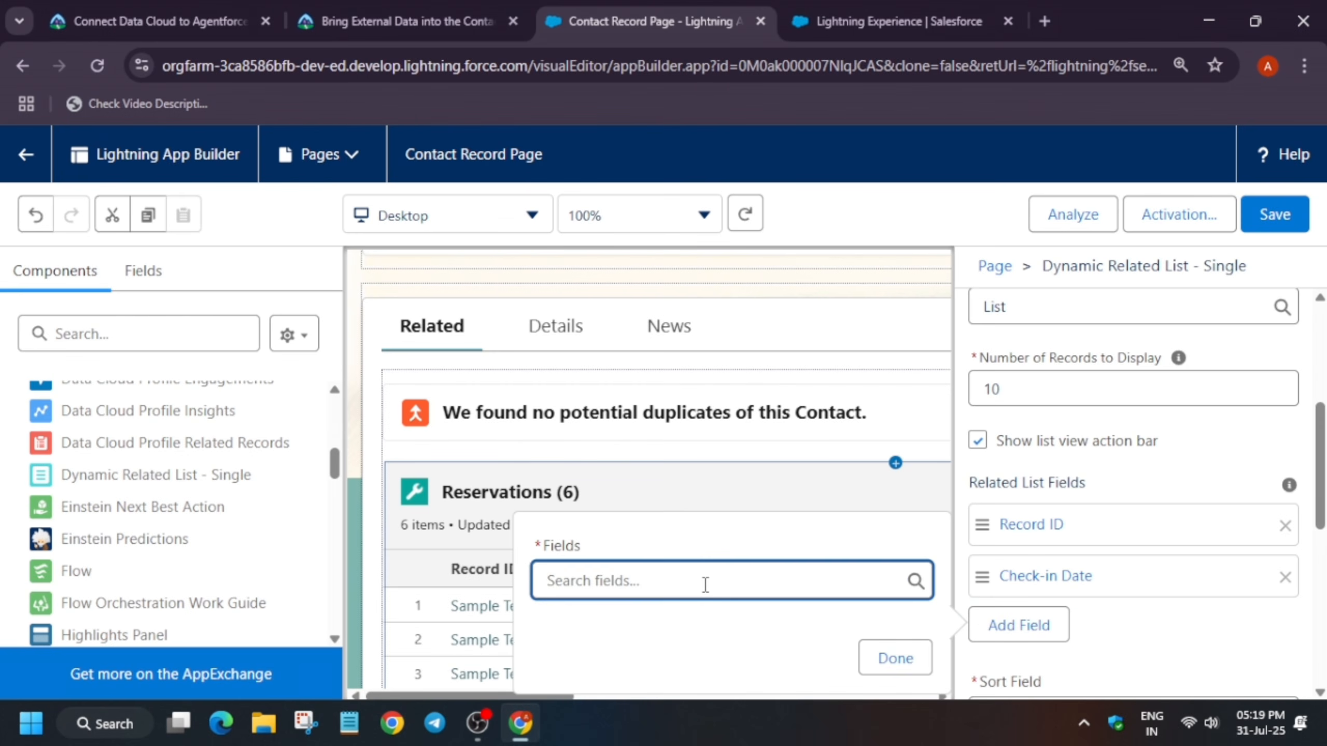
{"action": "type", "text": "chec"}
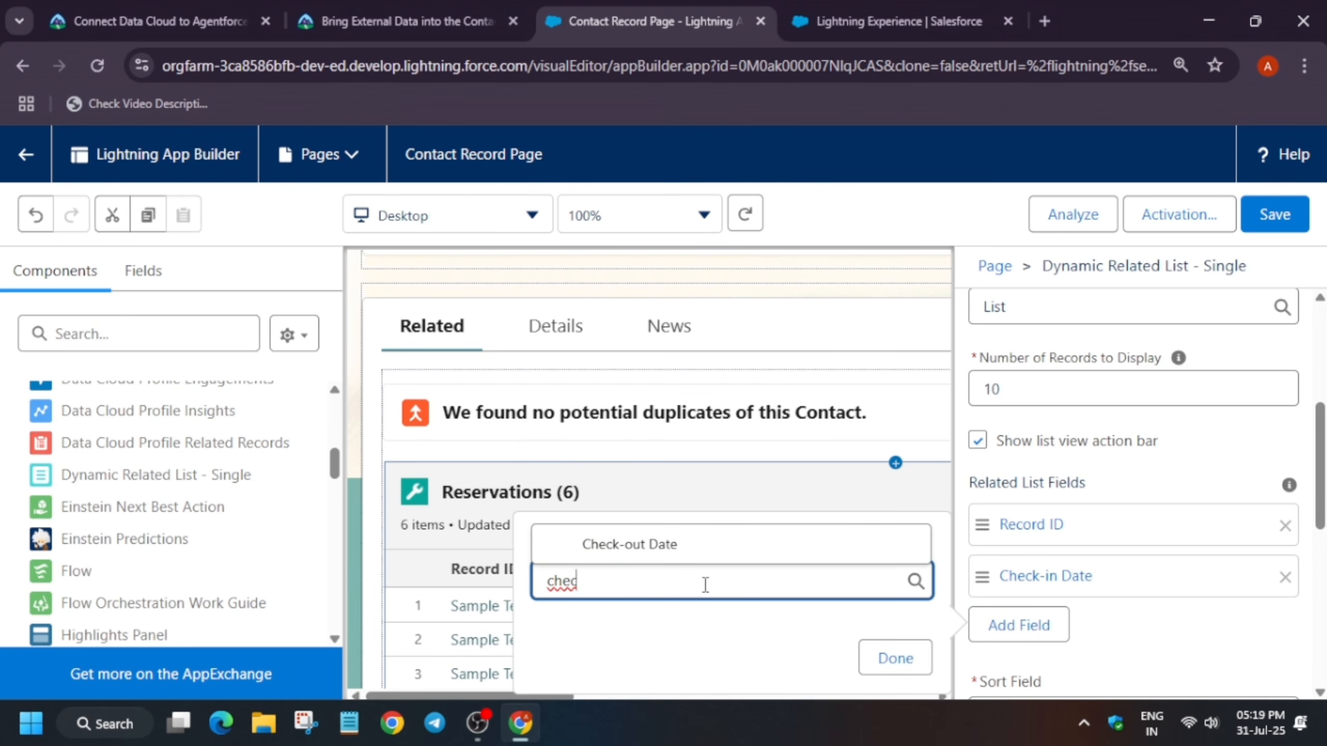
{"action": "left_click", "coordinate": [669, 542]}
{"action": "left_click", "coordinate": [890, 658]}
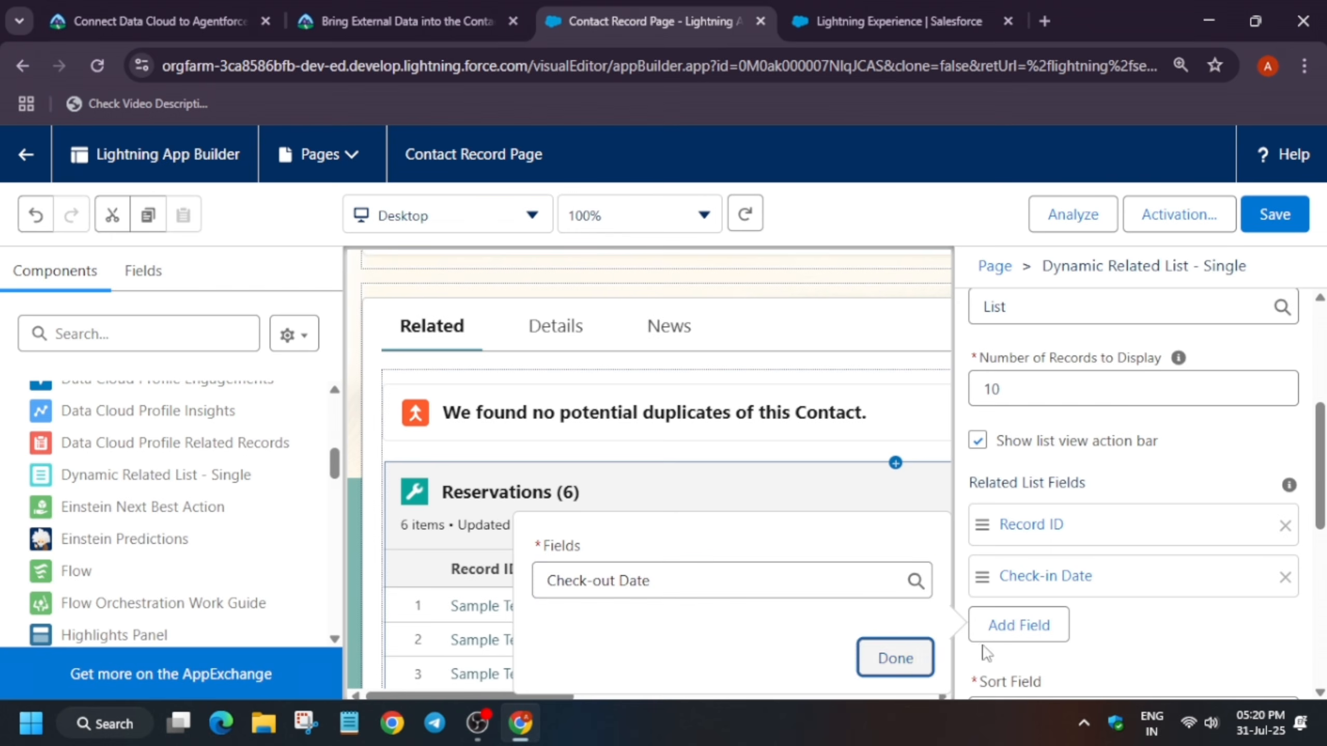
Add Room Type to the related list fields
{"action": "left_click", "coordinate": [1025, 682]}
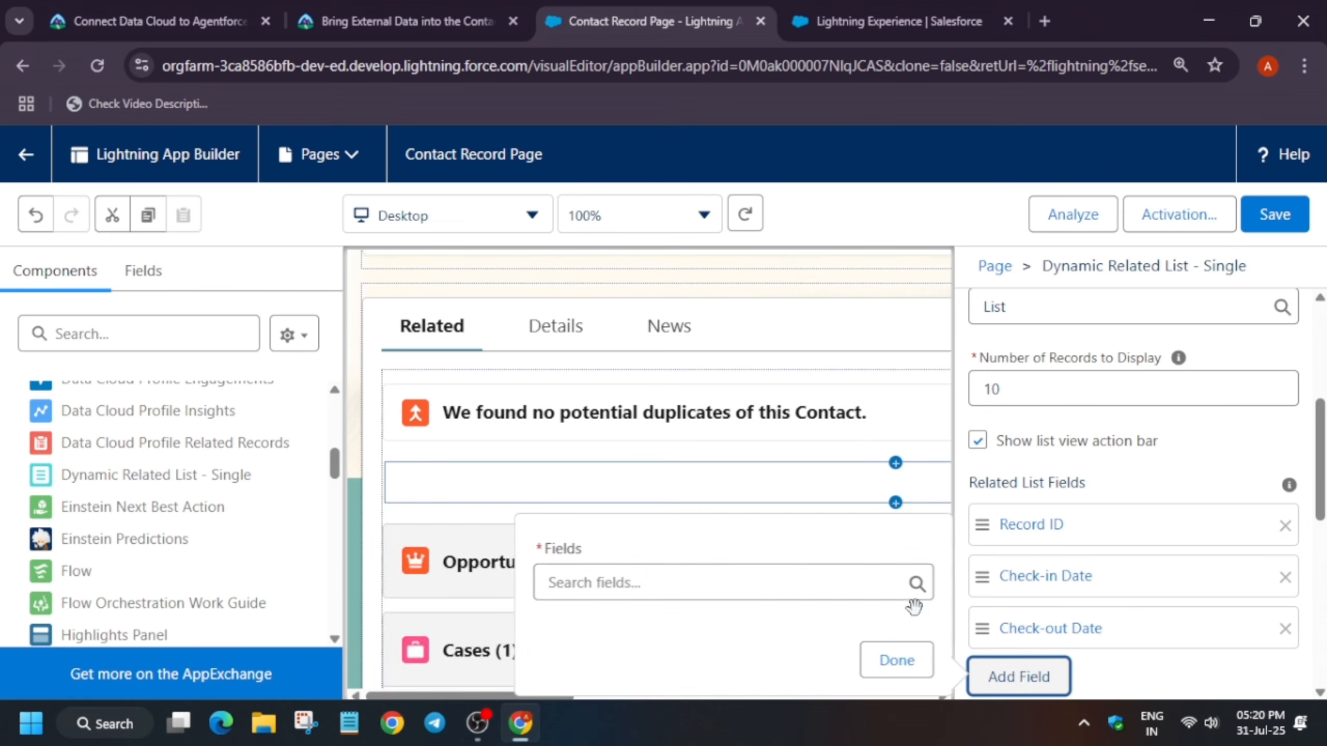
{"action": "left_click", "coordinate": [709, 601]}
{"action": "type", "text": "roo"}
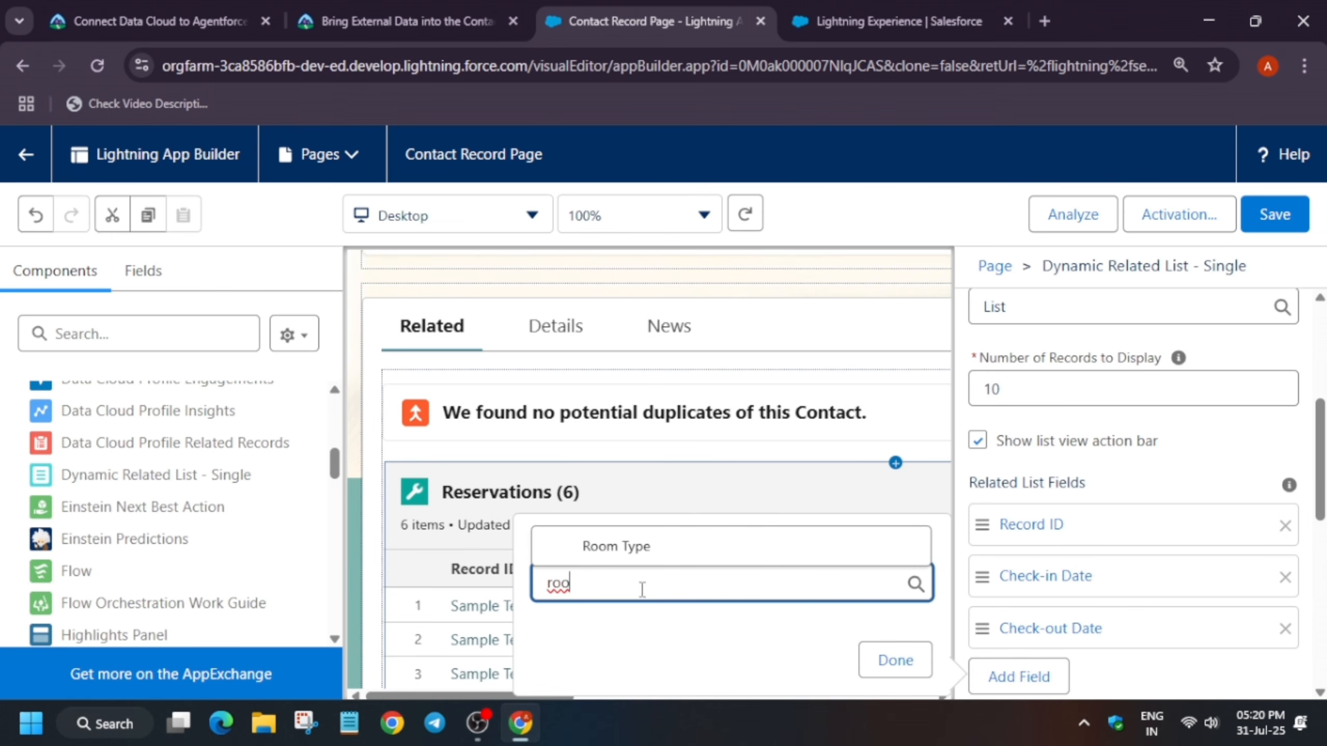
{"action": "left_click", "coordinate": [636, 544]}
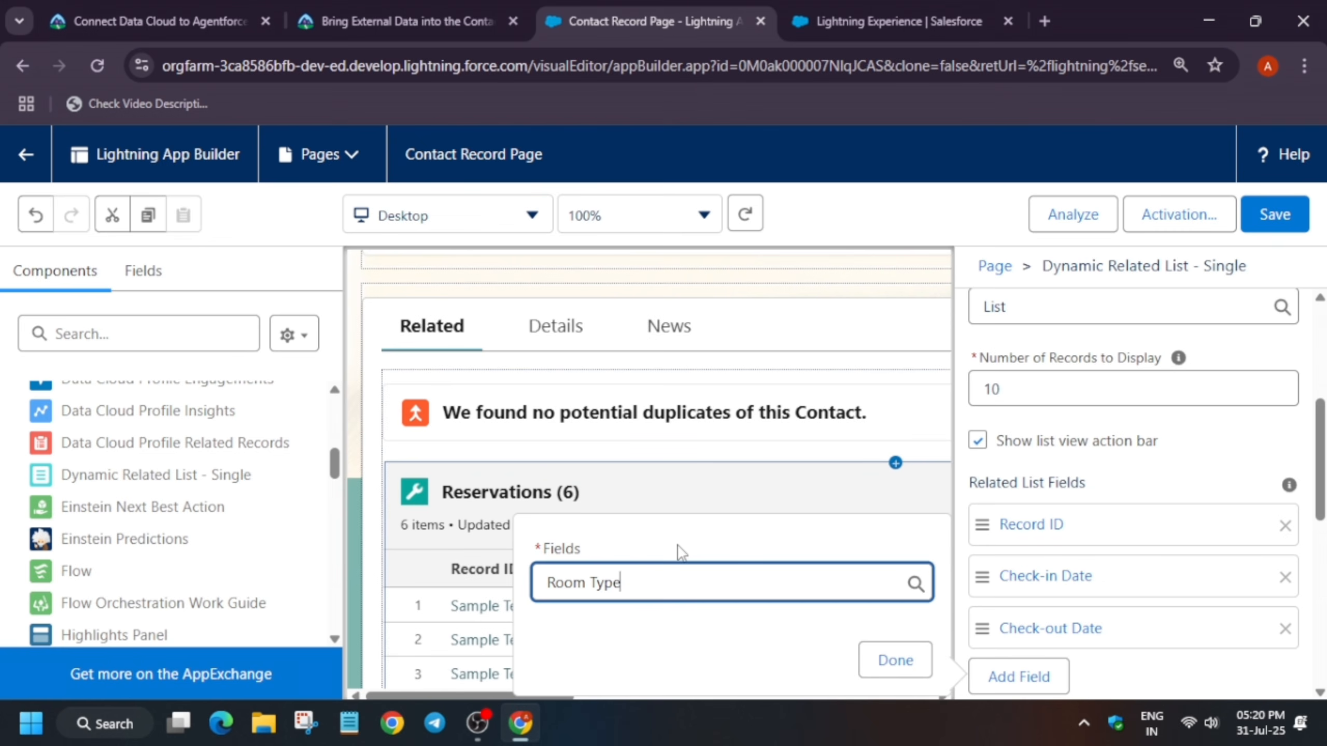
{"action": "left_click", "coordinate": [895, 662]}
Add Reservation Status to the related list fields, checking the Trailhead instructions for the remaining fields
{"action": "scroll", "coordinate": [1122, 596], "scroll_direction": "down", "scroll_amount": 5}
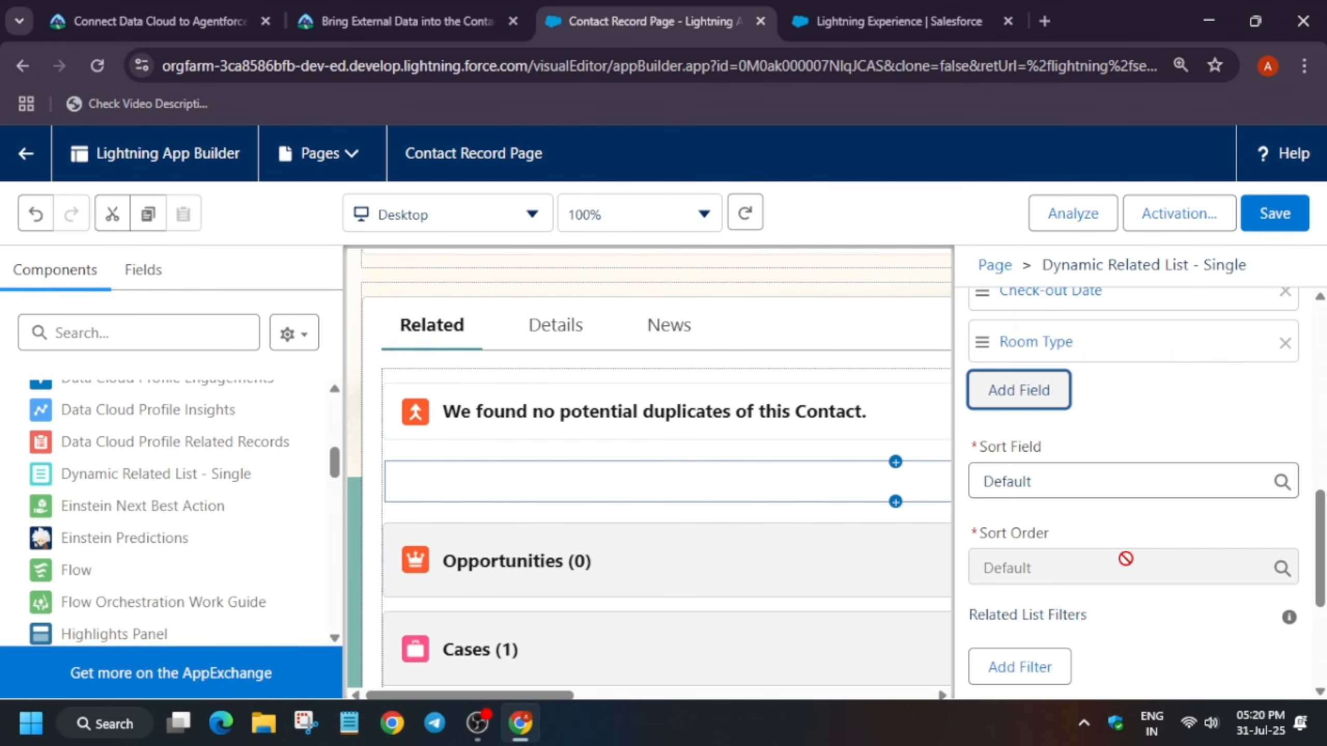
{"action": "left_click", "coordinate": [1018, 390]}
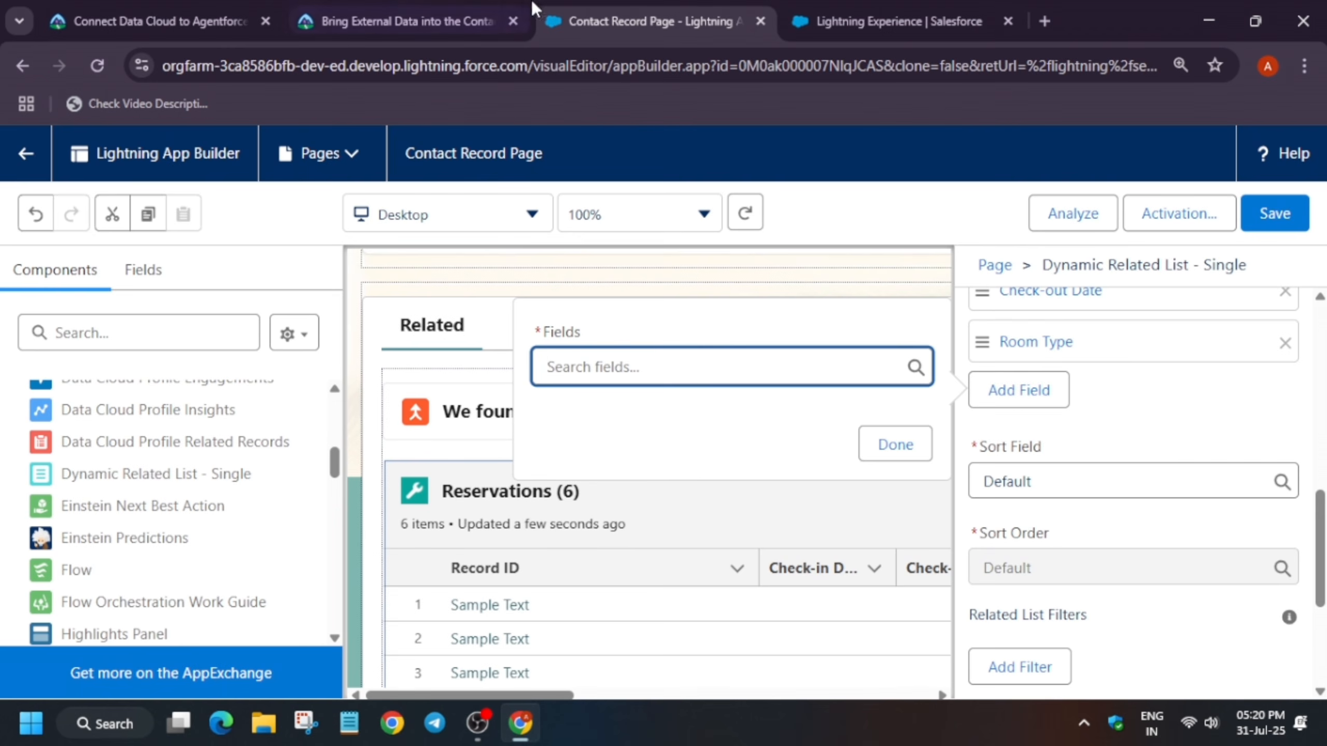
{"action": "left_click", "coordinate": [413, 21]}
{"action": "scroll", "coordinate": [342, 508], "scroll_direction": "down", "scroll_amount": 4}
{"action": "scroll", "coordinate": [342, 508], "scroll_direction": "down", "scroll_amount": 15}
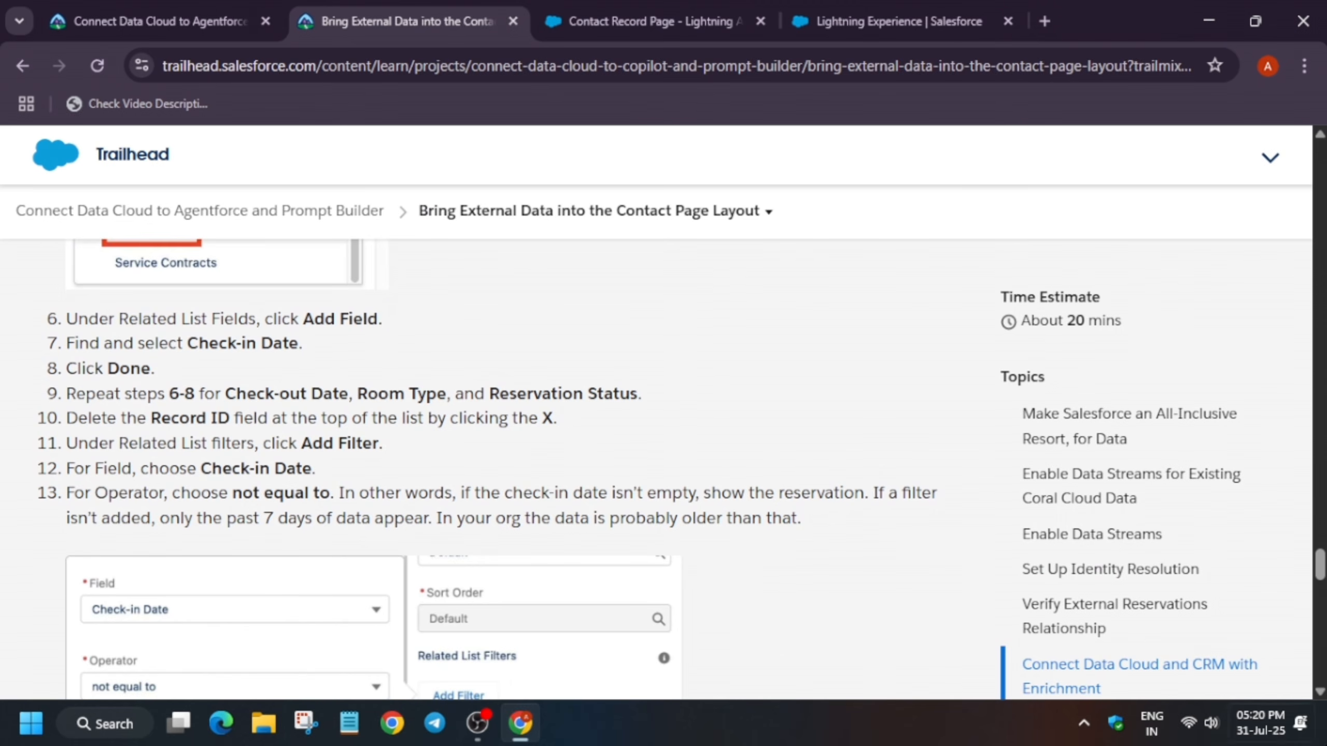
{"action": "left_click", "coordinate": [679, 21]}
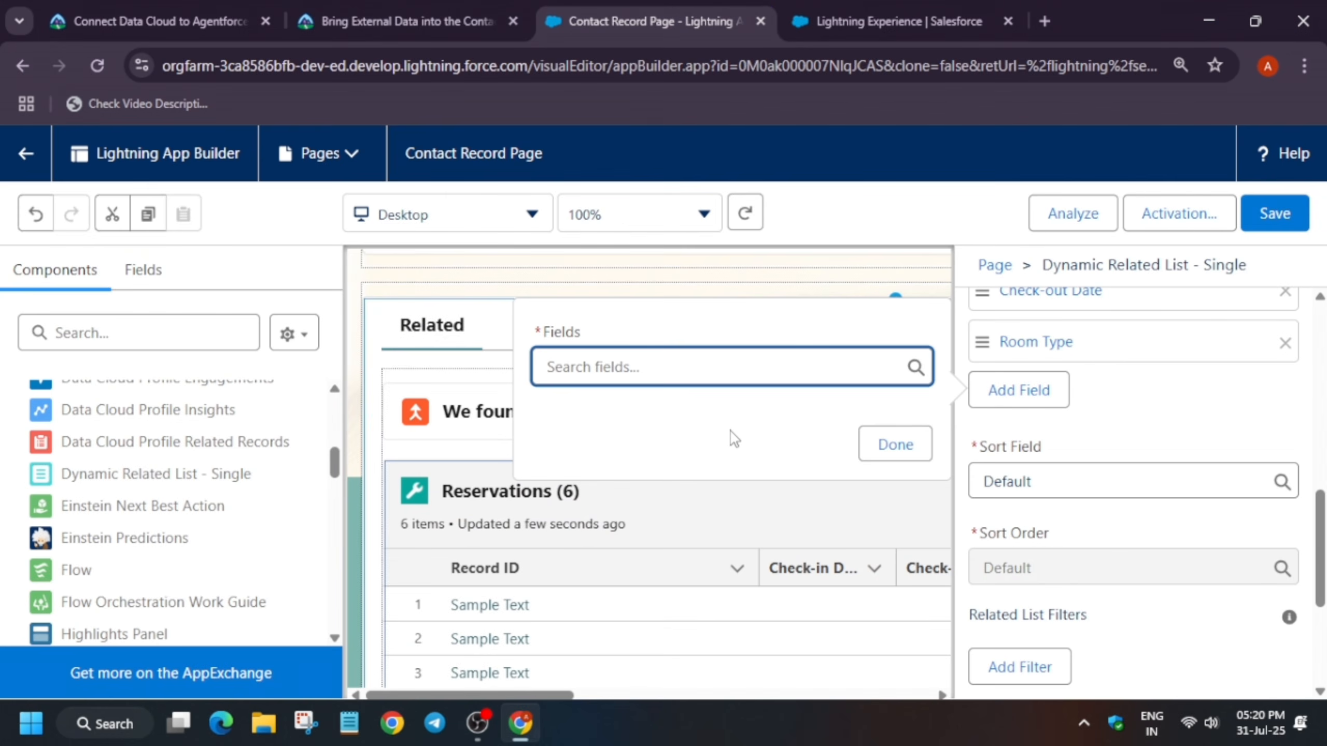
{"action": "type", "text": "rese"}
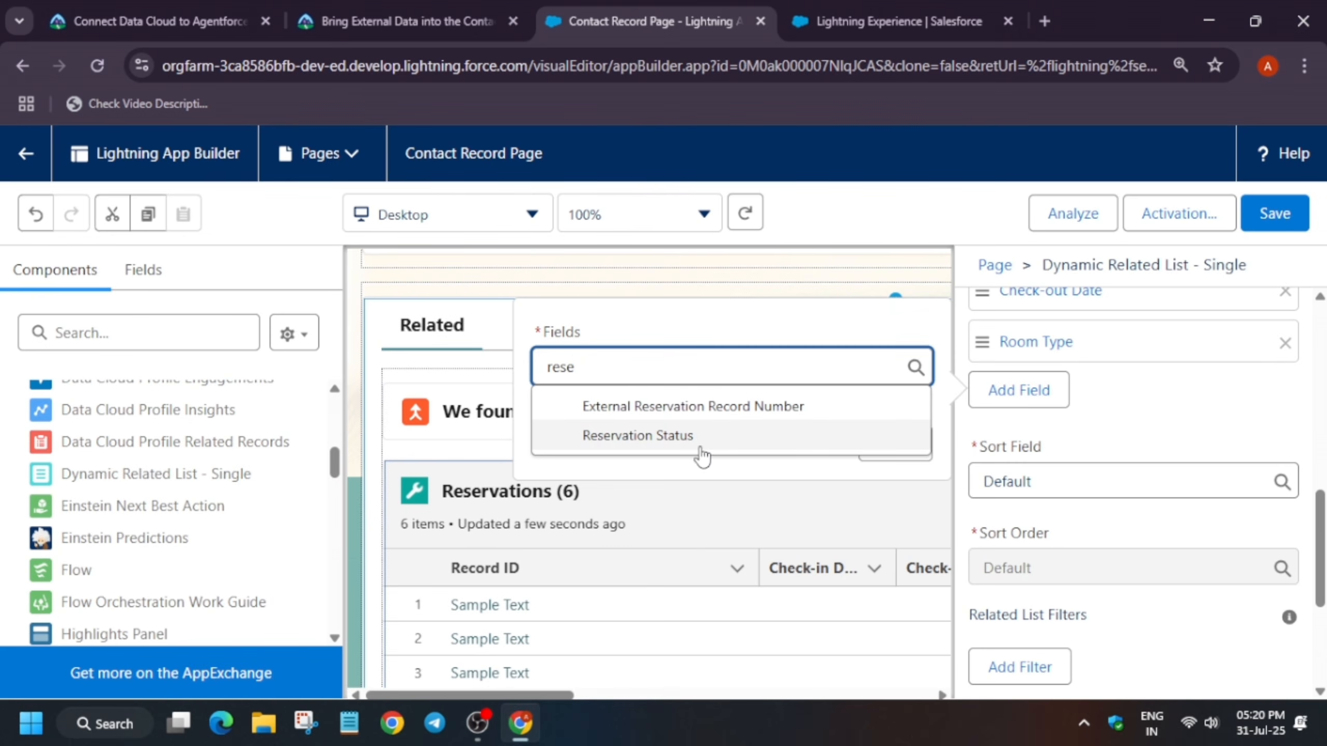
{"action": "left_click", "coordinate": [700, 444]}
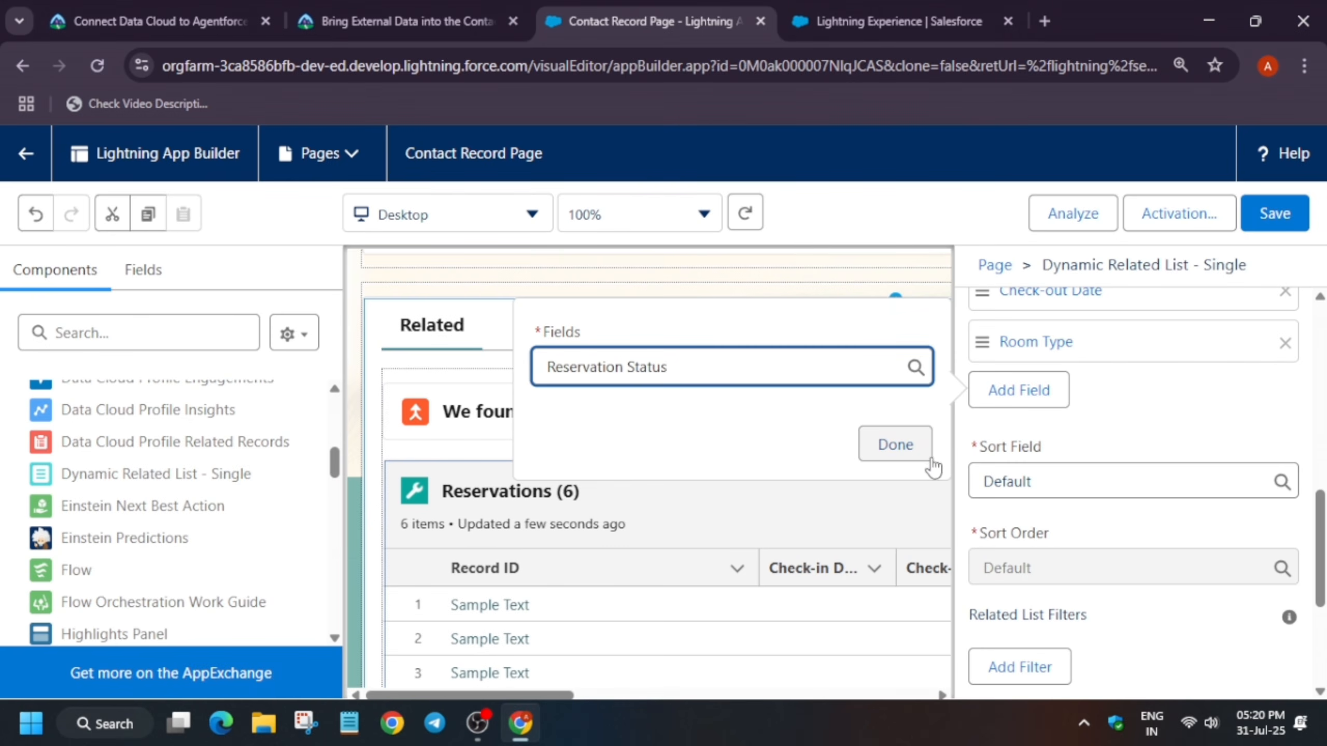
{"action": "left_click", "coordinate": [895, 445]}
Remove the Record ID field from the related list fields
{"action": "scroll", "coordinate": [1116, 490], "scroll_direction": "up", "scroll_amount": 4}
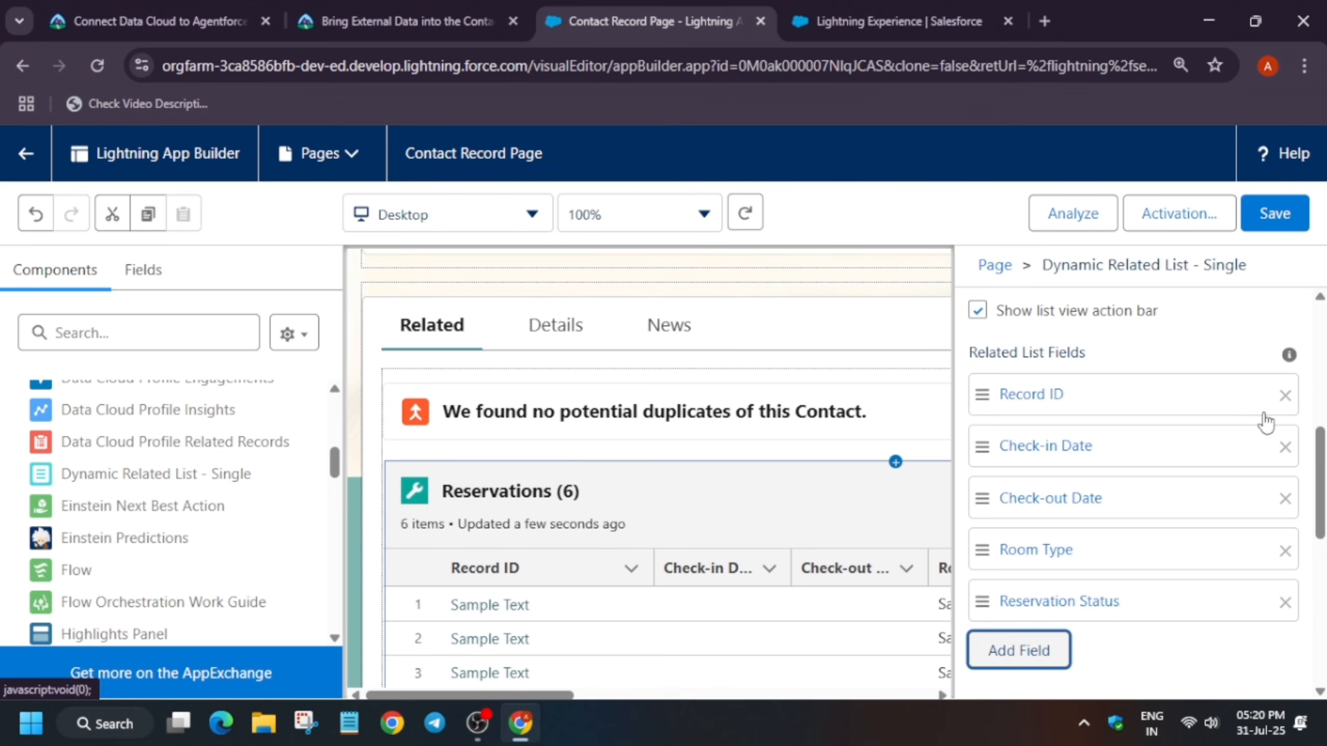
{"action": "left_click", "coordinate": [1285, 396]}
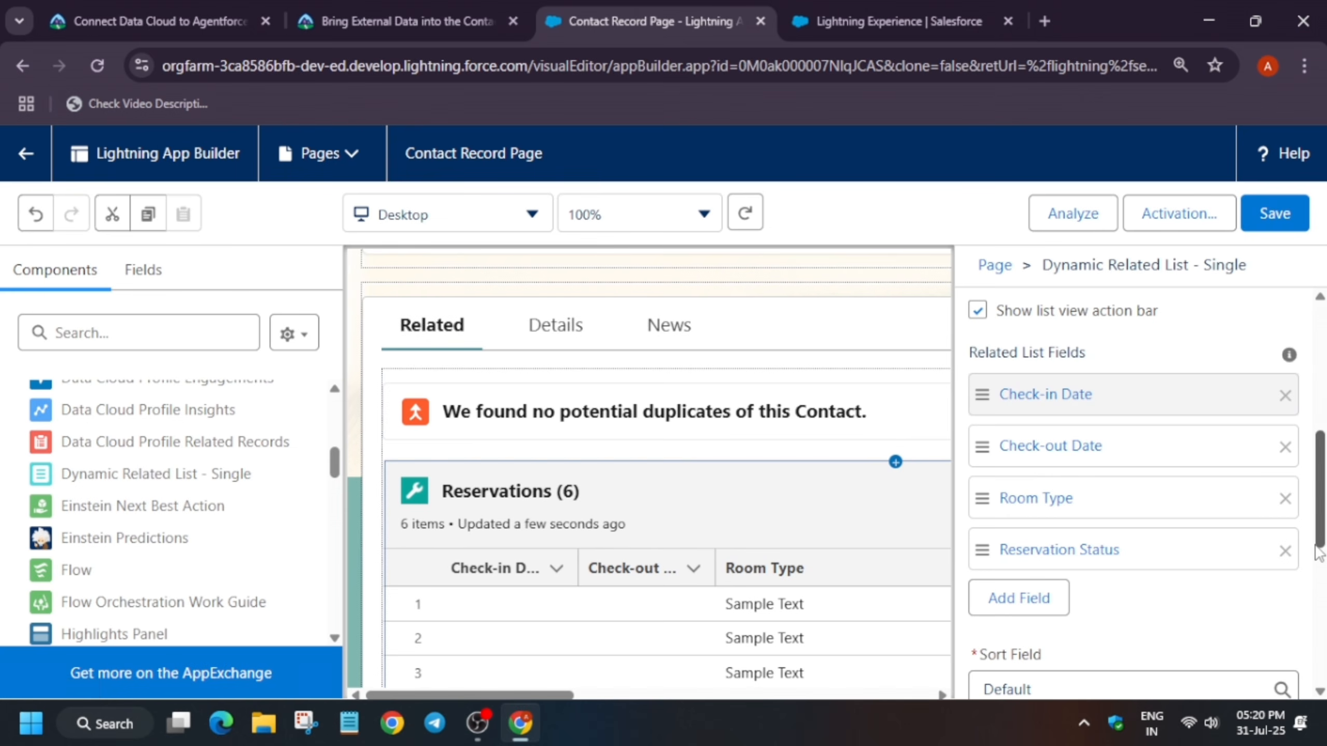
{"action": "scroll", "coordinate": [1144, 548], "scroll_direction": "down", "scroll_amount": 5}
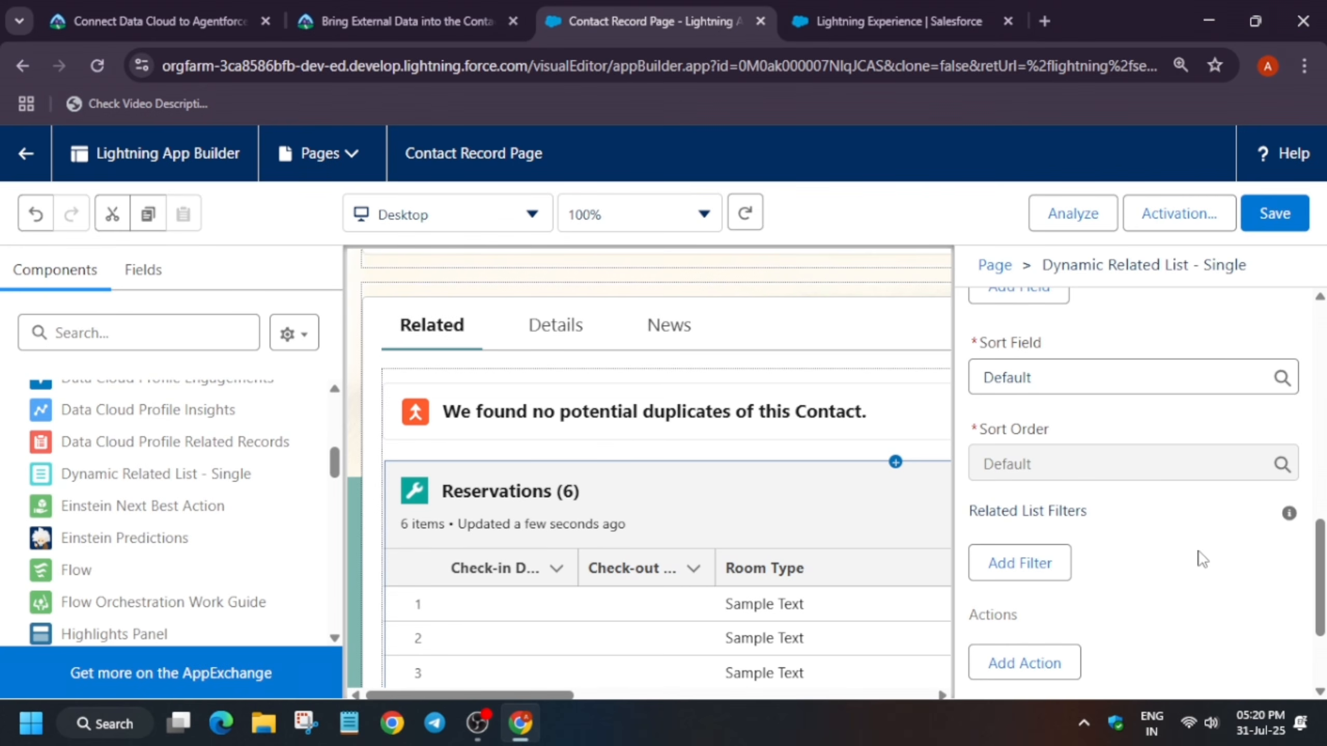
{"action": "scroll", "coordinate": [1202, 560], "scroll_direction": "down", "scroll_amount": 2}
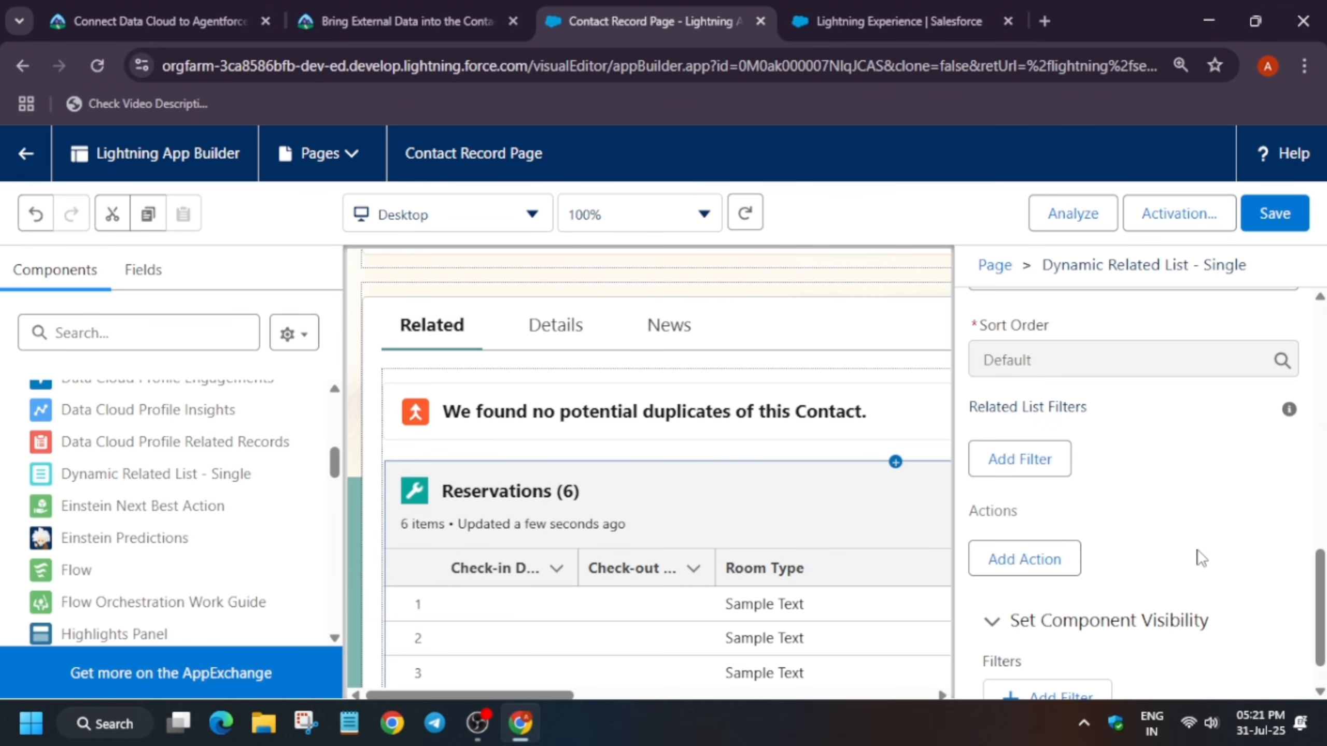
Add a related list filter where Check-in Date is not equal to an empty value
{"action": "left_click", "coordinate": [1017, 461]}
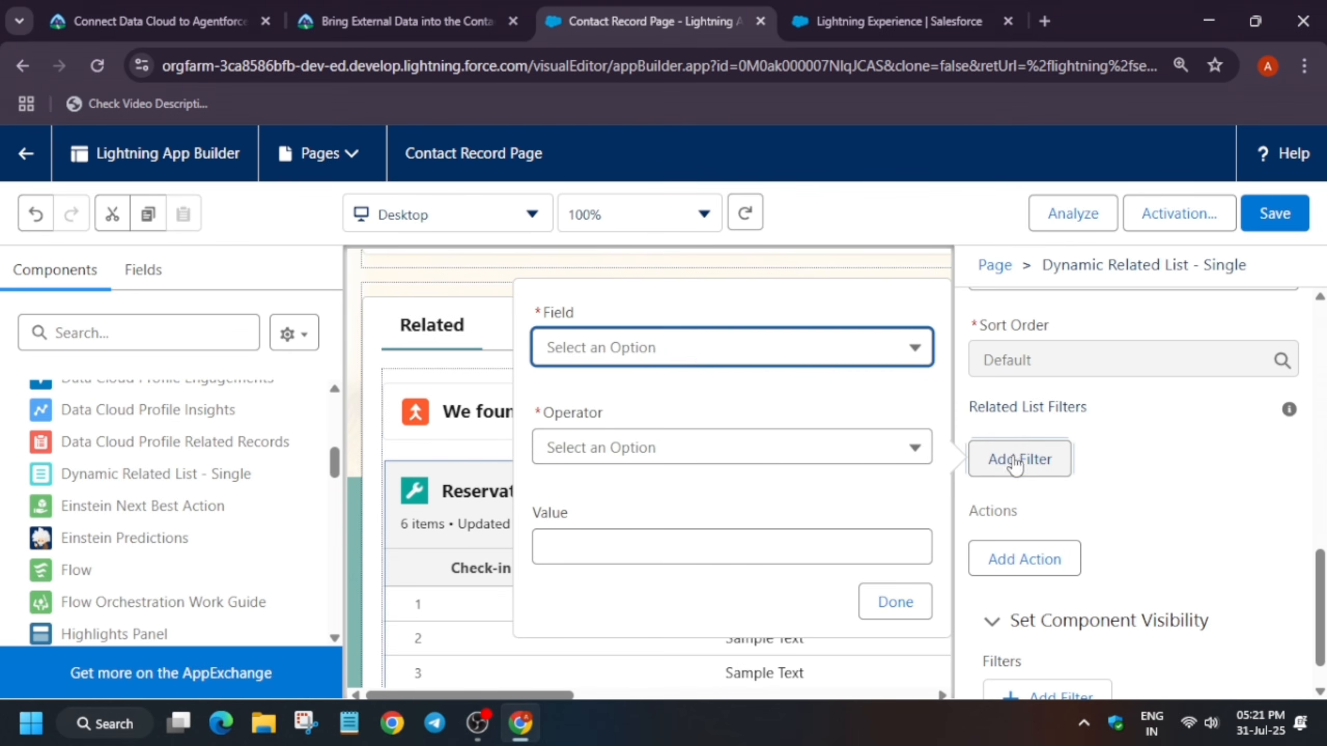
{"action": "left_click", "coordinate": [701, 352]}
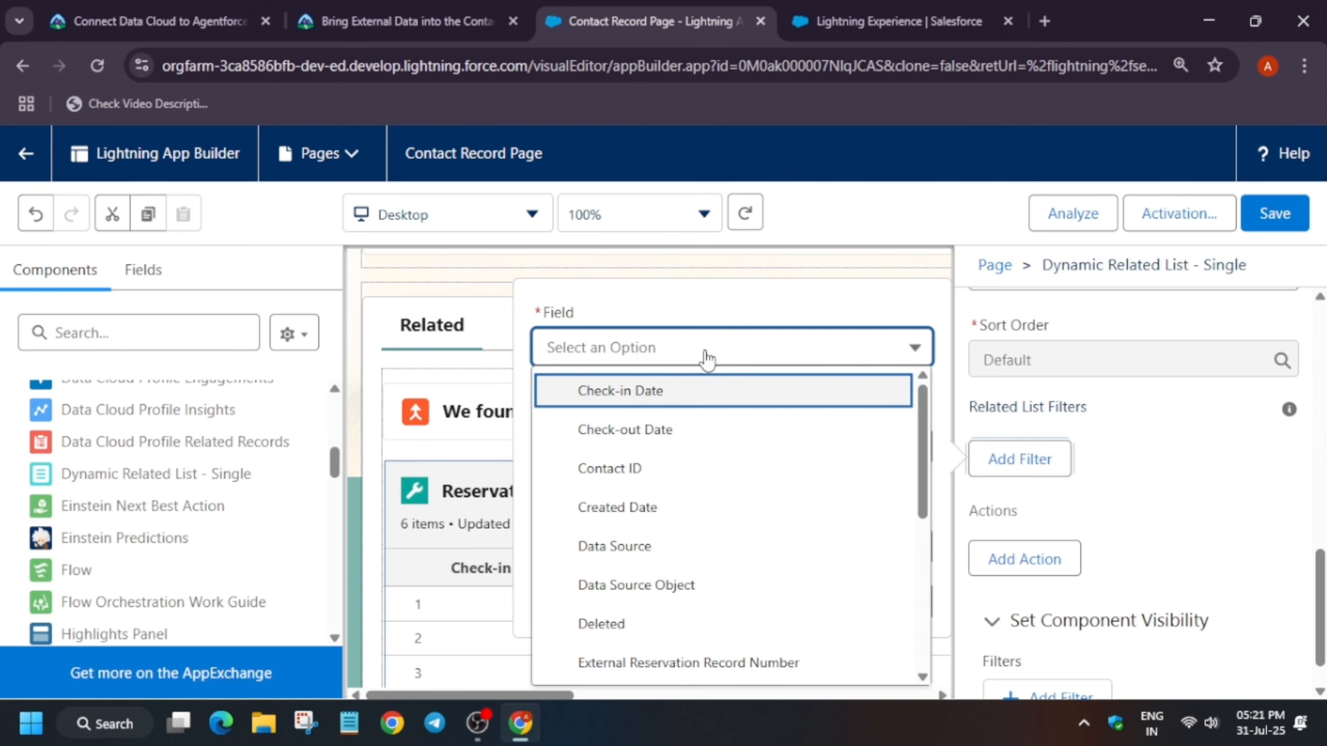
{"action": "left_click", "coordinate": [660, 394]}
{"action": "left_click", "coordinate": [634, 459]}
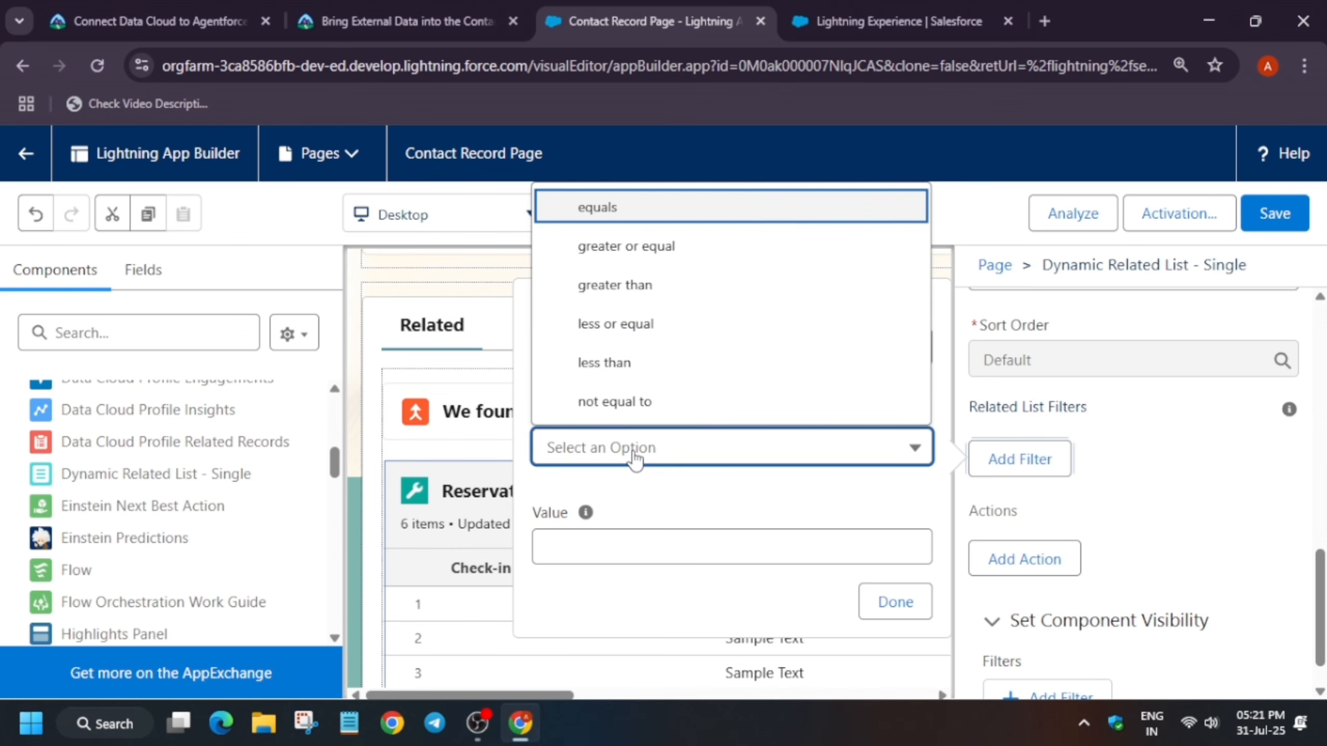
{"action": "left_click", "coordinate": [656, 400]}
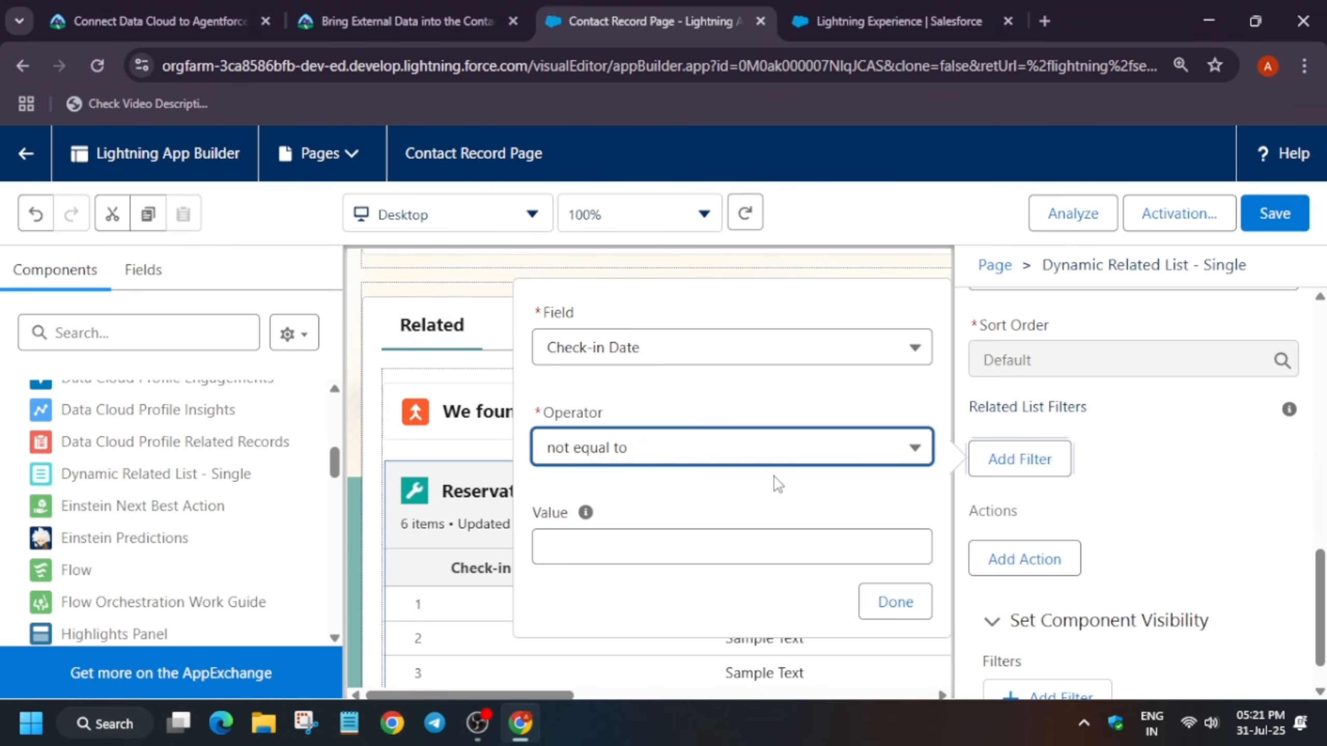
{"action": "left_click", "coordinate": [895, 603]}
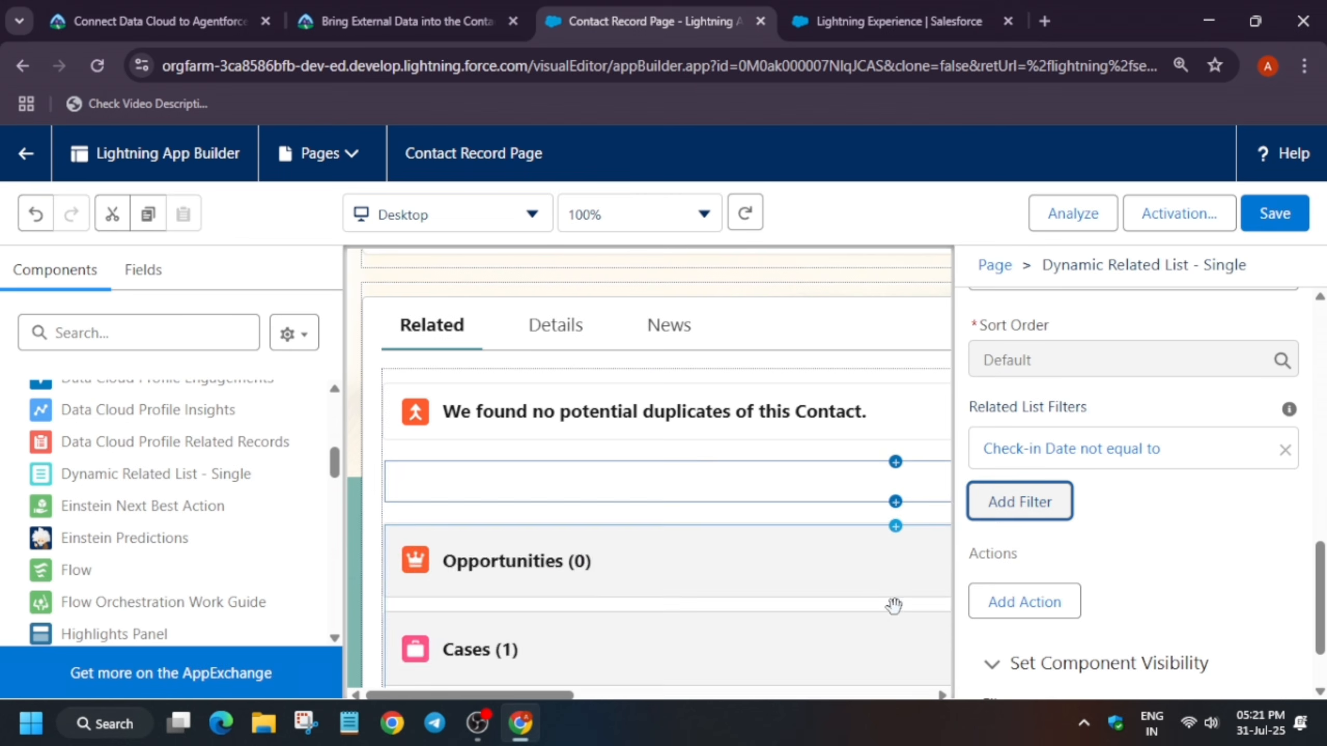
Save the Contact Record Page, opening and closing the Activation dialog
{"action": "scroll", "coordinate": [1175, 546], "scroll_direction": "down", "scroll_amount": 2}
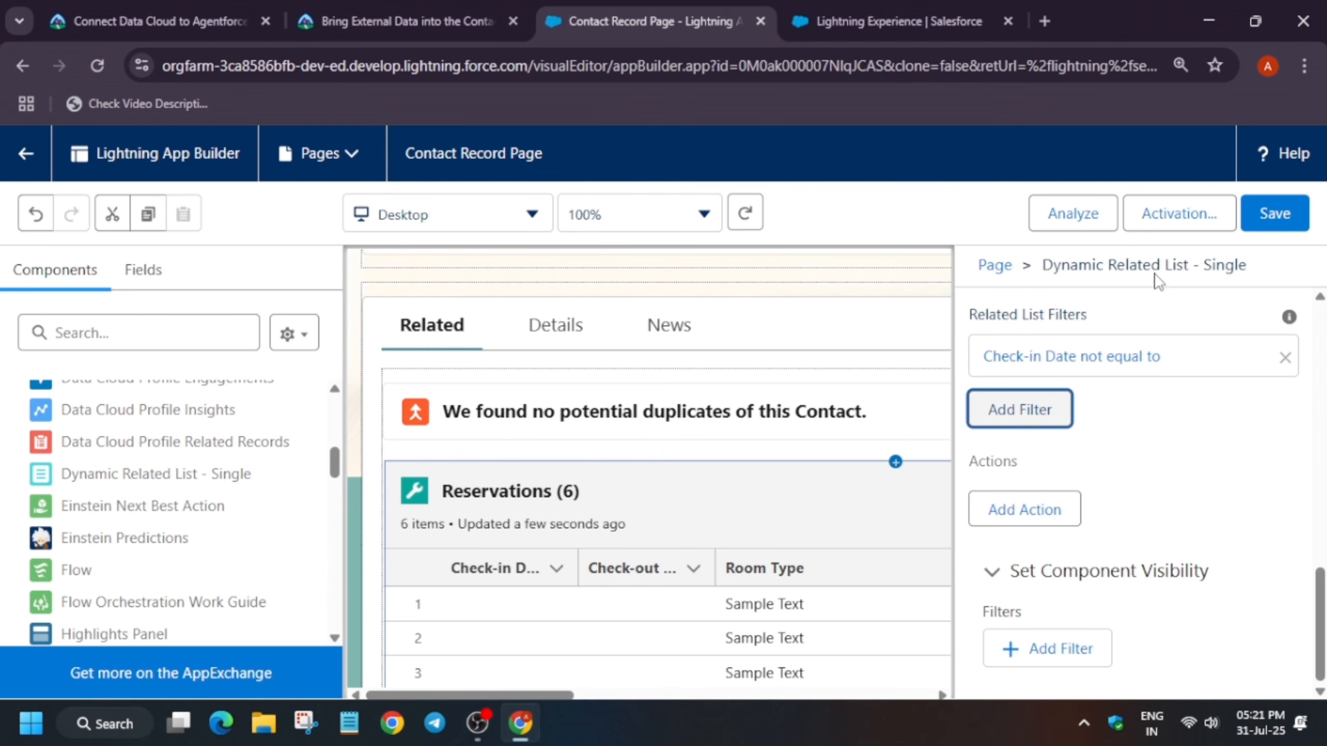
{"action": "left_click", "coordinate": [1282, 205]}
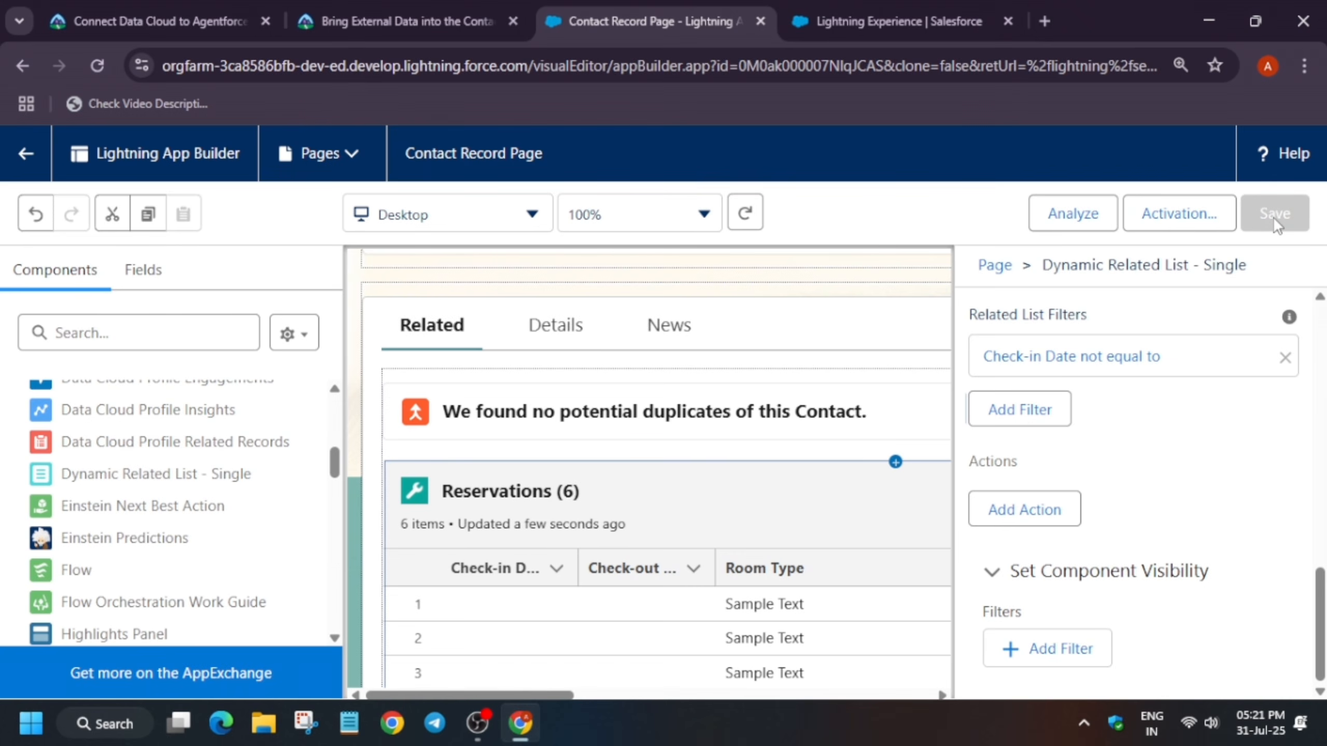
{"action": "left_click", "coordinate": [1159, 229]}
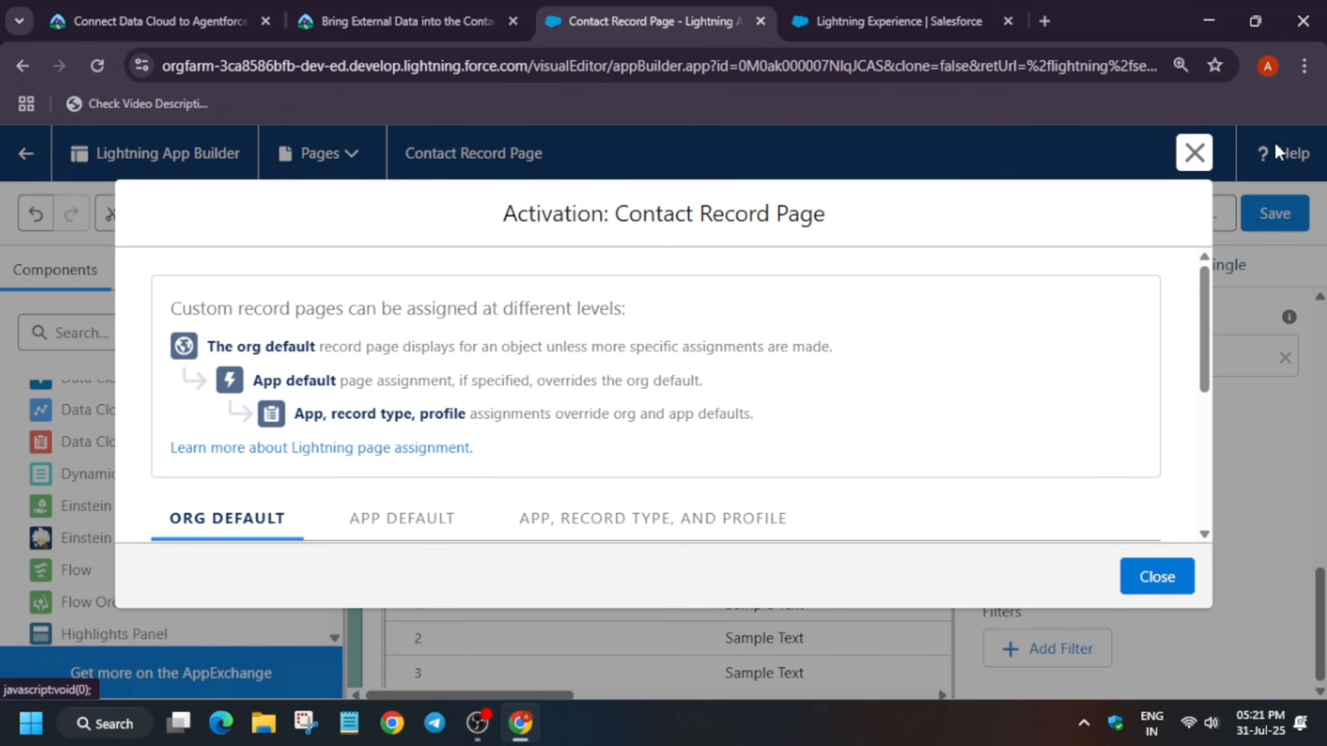
{"action": "left_click", "coordinate": [1195, 153]}
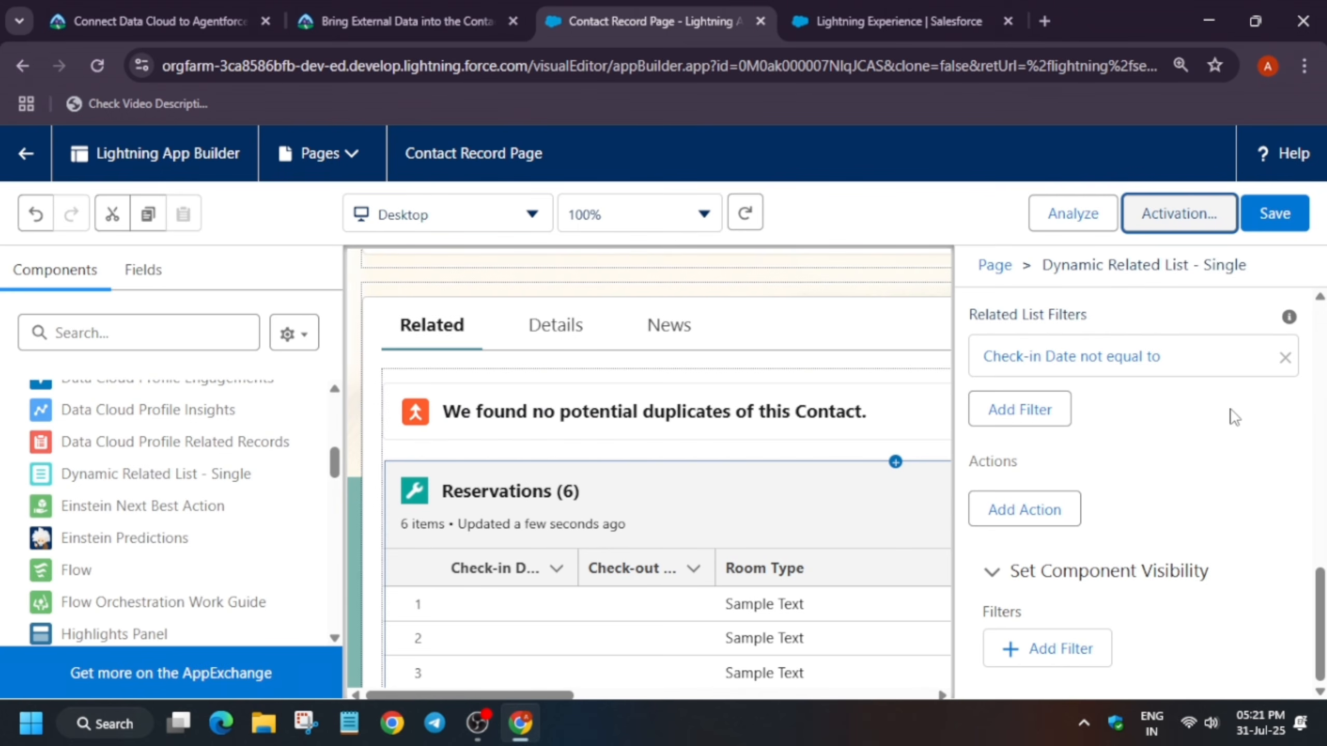
Switch to the Trailhead unit, verify the challenge, and dismiss the badge celebration popup
{"action": "left_click", "coordinate": [386, 15]}
{"action": "scroll", "coordinate": [415, 314], "scroll_direction": "down", "scroll_amount": 15}
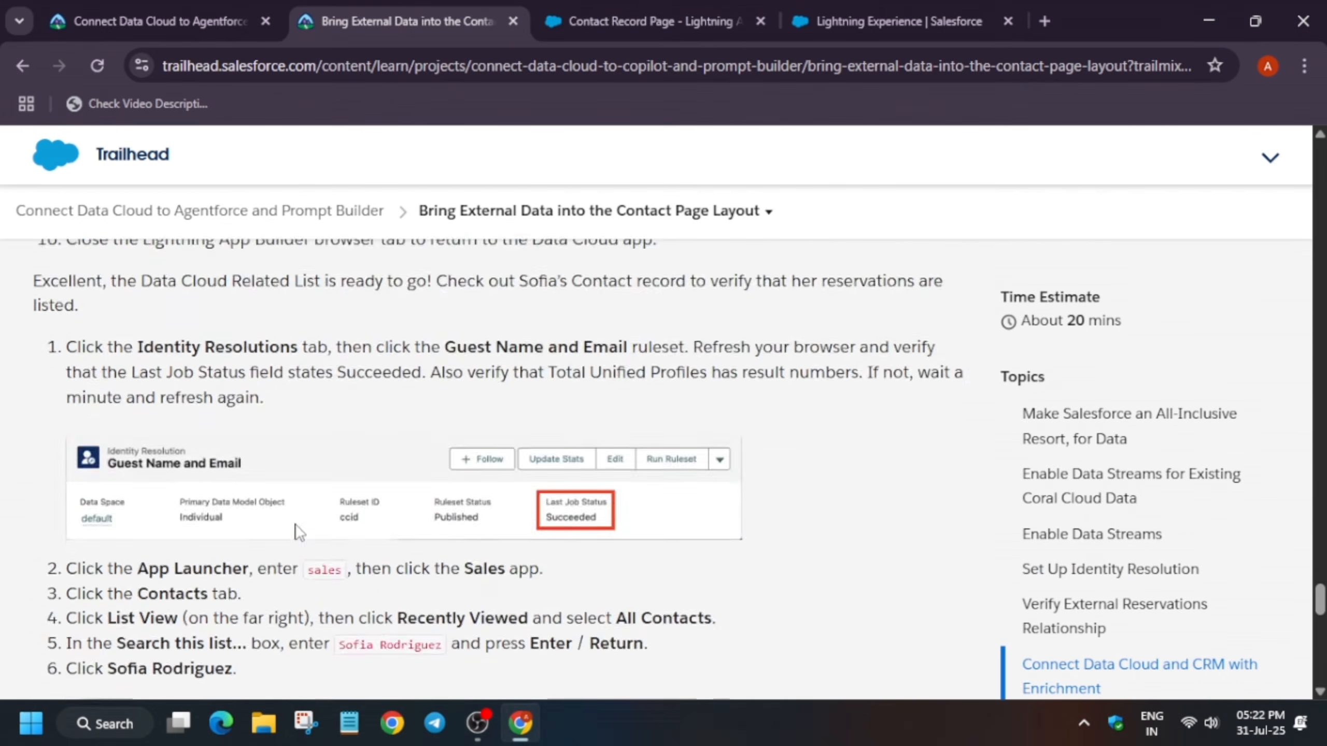
{"action": "scroll", "coordinate": [291, 583], "scroll_direction": "down", "scroll_amount": 5}
{"action": "scroll", "coordinate": [291, 583], "scroll_direction": "up", "scroll_amount": 5}
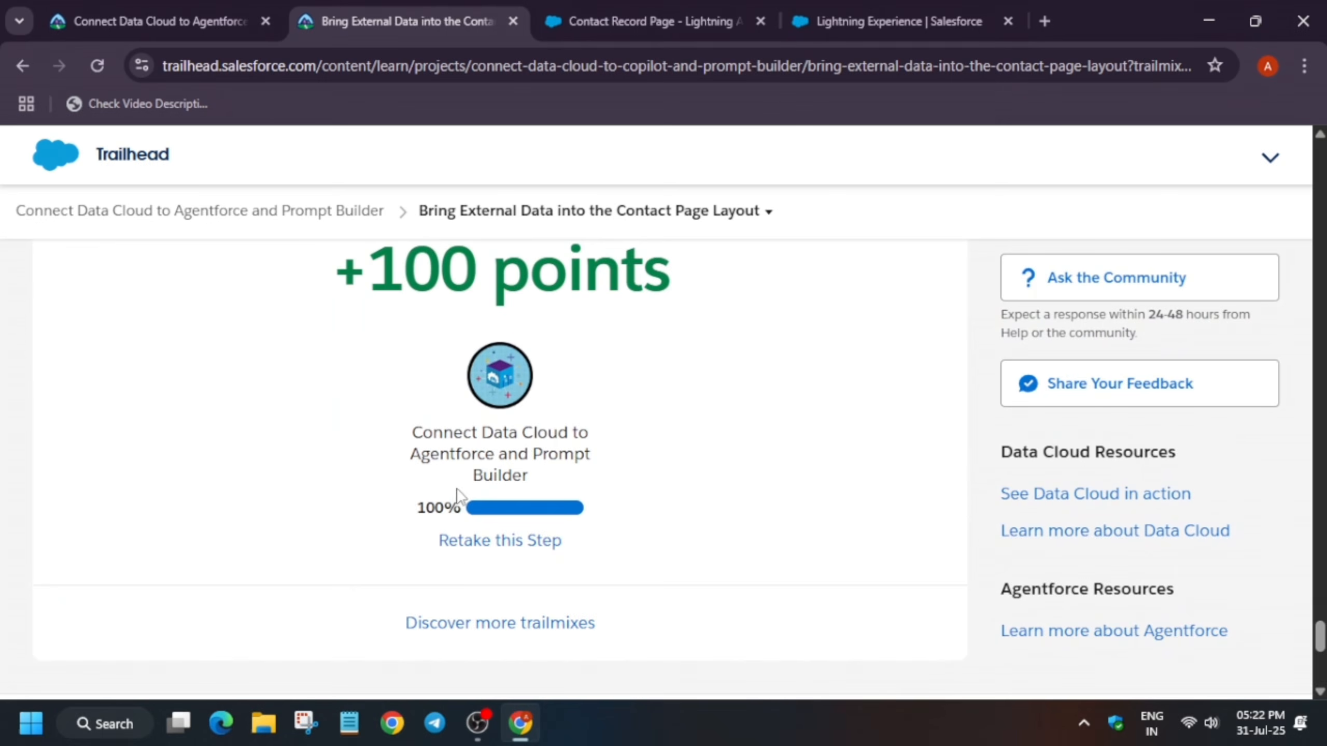
{"action": "left_click", "coordinate": [462, 544]}
{"action": "left_click", "coordinate": [224, 616]}
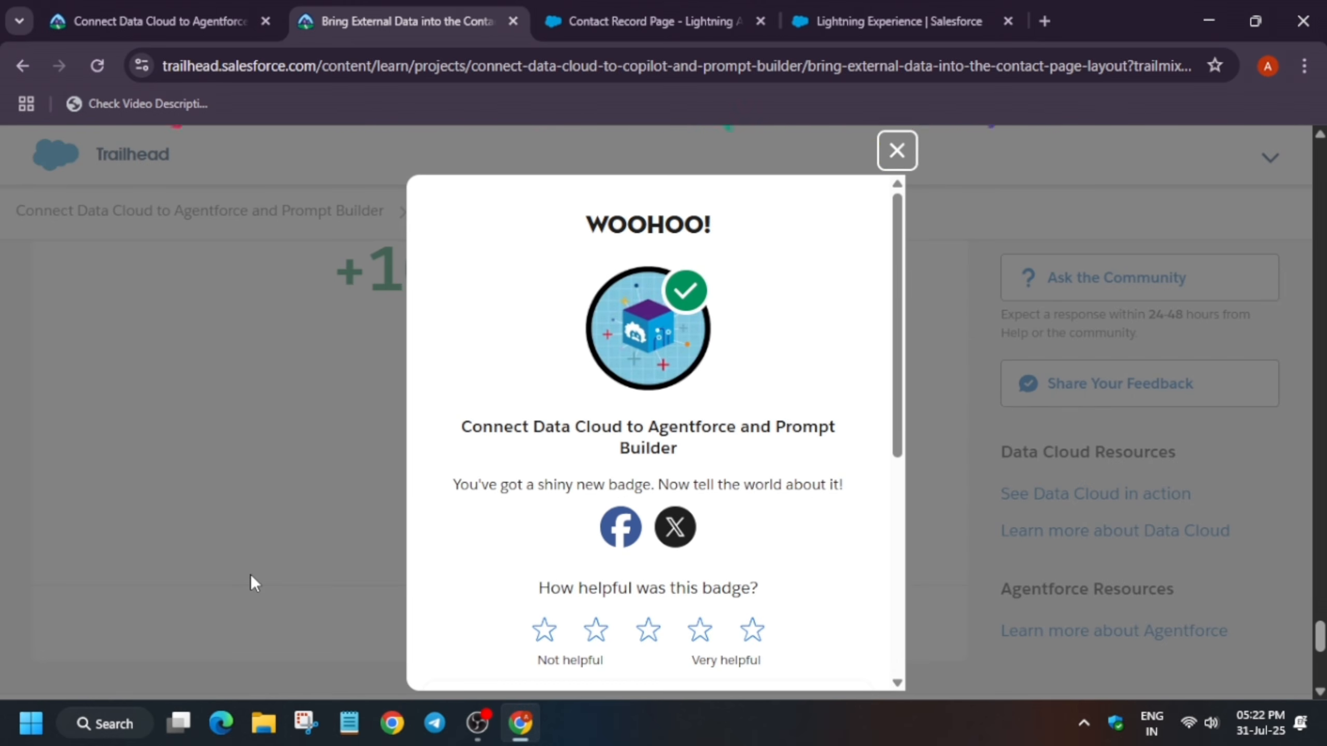
{"action": "left_click", "coordinate": [897, 151]}
Open the project's Enhance Agentforce to Act on Data with Conversational Language unit
{"action": "scroll", "coordinate": [819, 393], "scroll_direction": "up", "scroll_amount": 5}
{"action": "scroll", "coordinate": [820, 388], "scroll_direction": "up", "scroll_amount": 15}
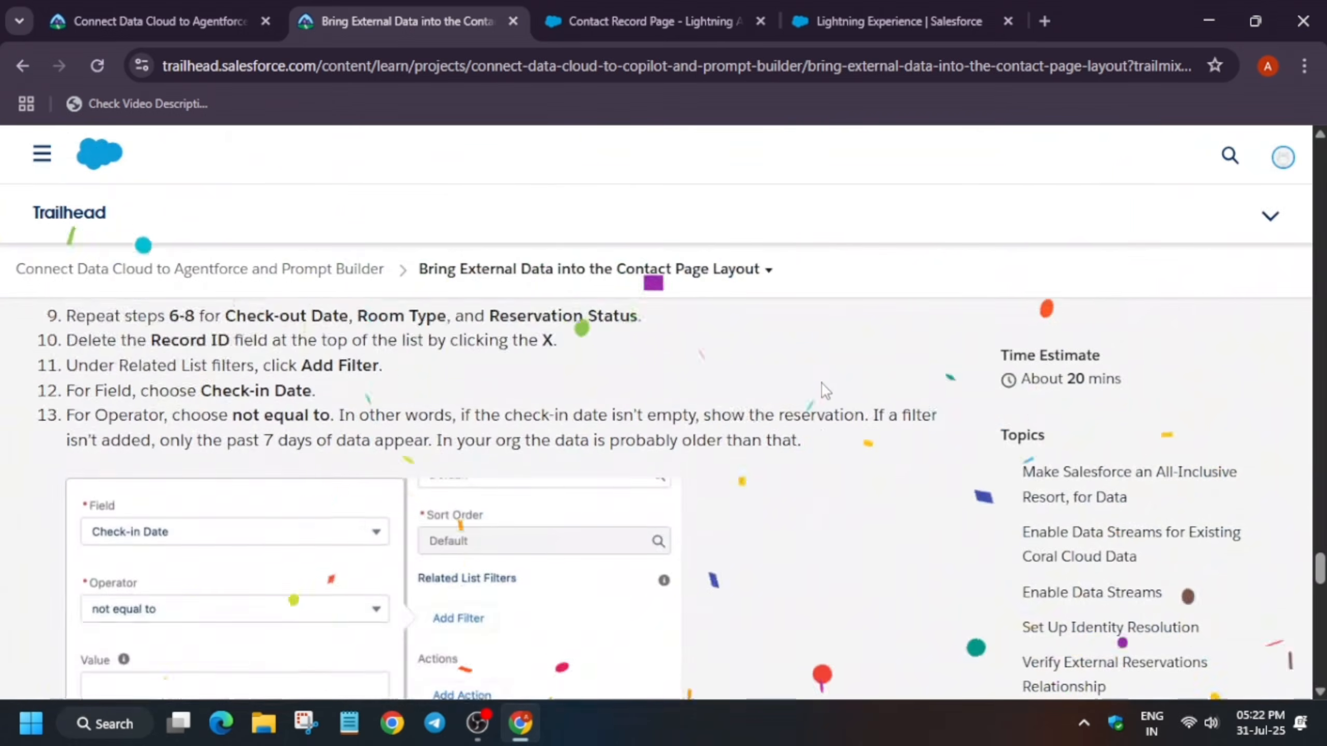
{"action": "scroll", "coordinate": [821, 387], "scroll_direction": "up", "scroll_amount": 20}
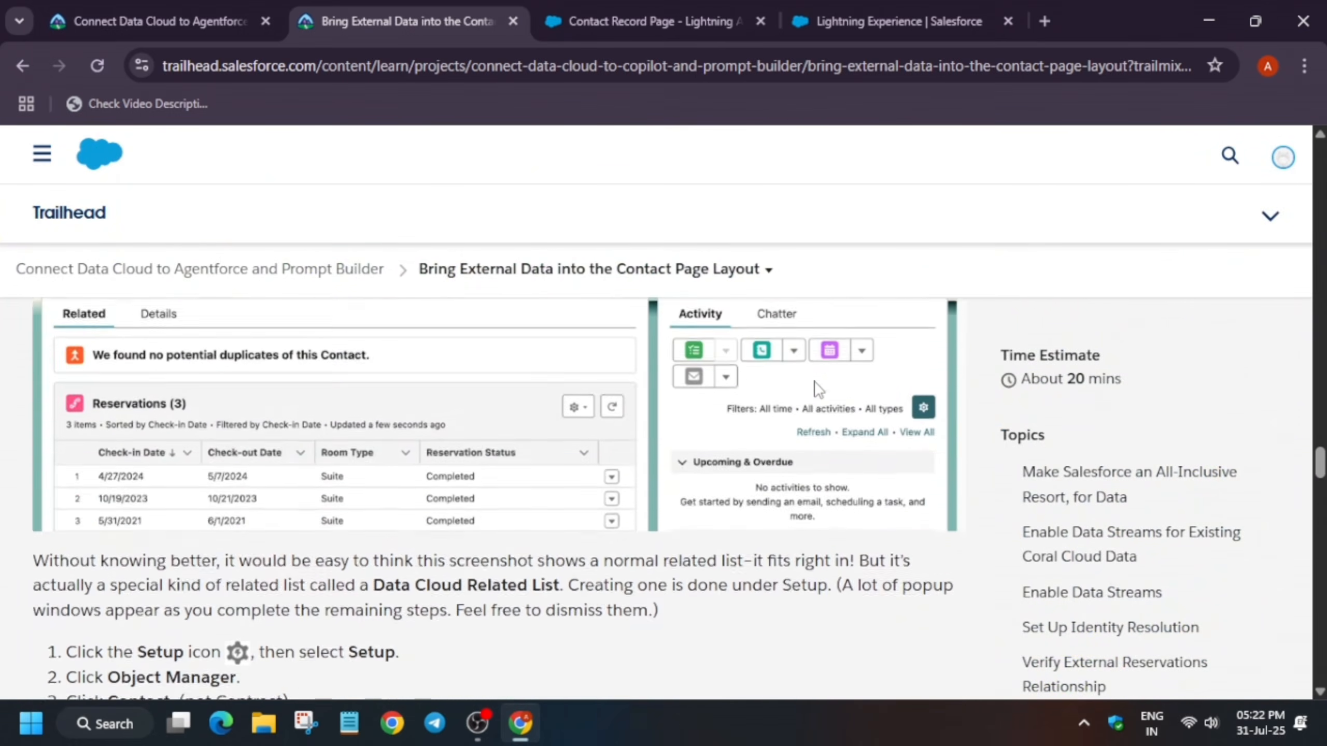
{"action": "scroll", "coordinate": [821, 375], "scroll_direction": "up", "scroll_amount": 15}
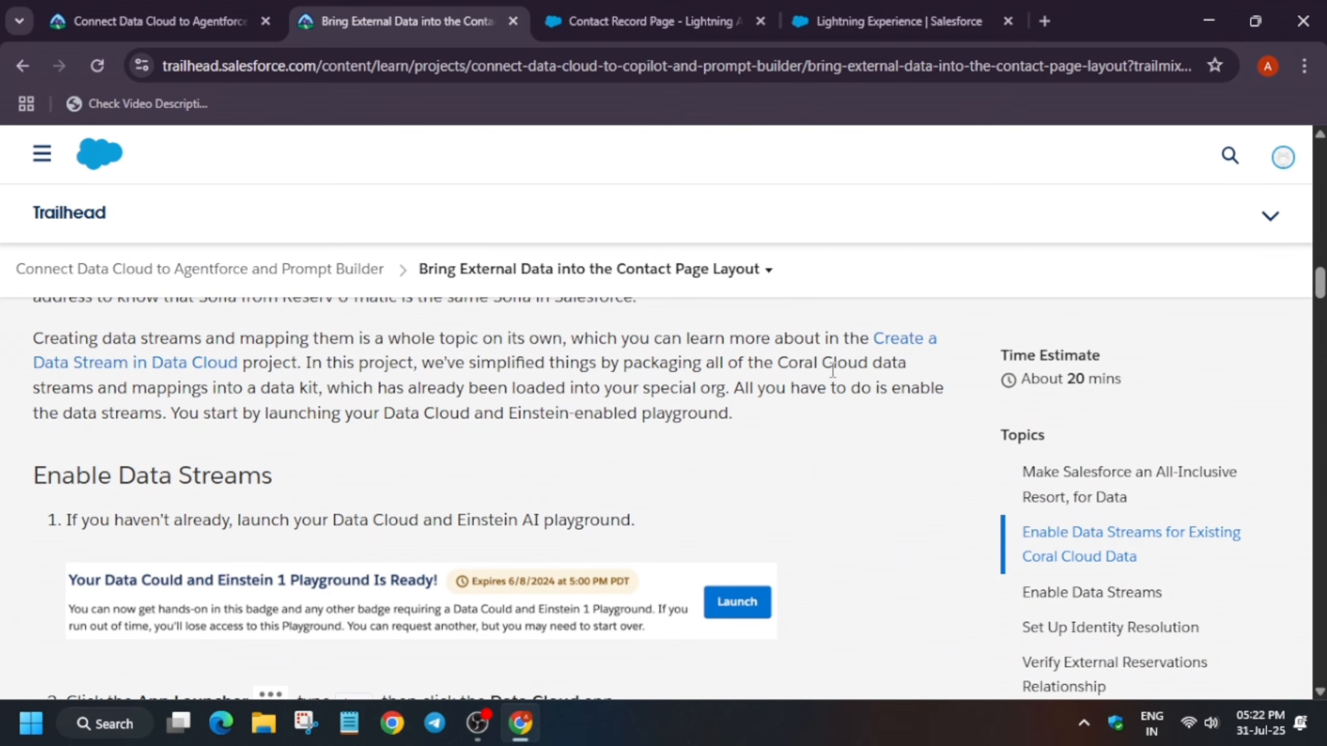
{"action": "scroll", "coordinate": [833, 370], "scroll_direction": "up", "scroll_amount": 20}
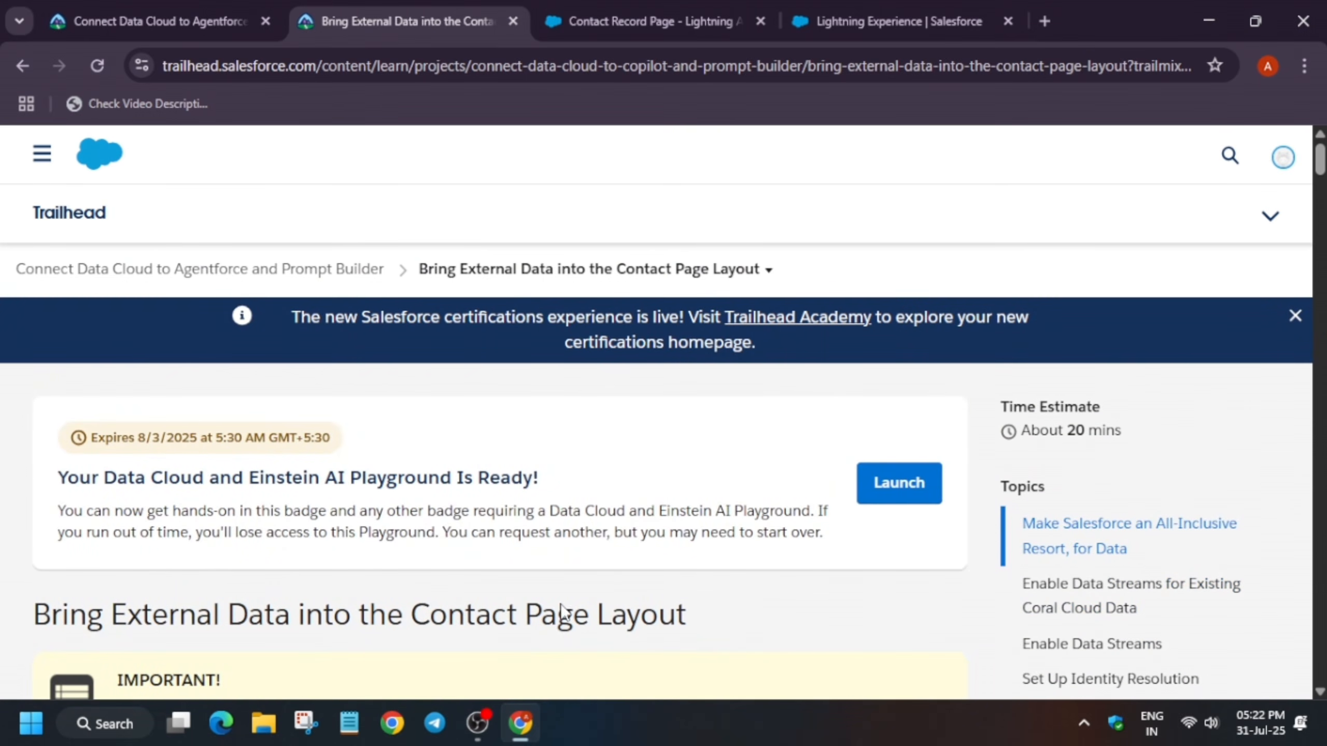
{"action": "left_click", "coordinate": [472, 723]}
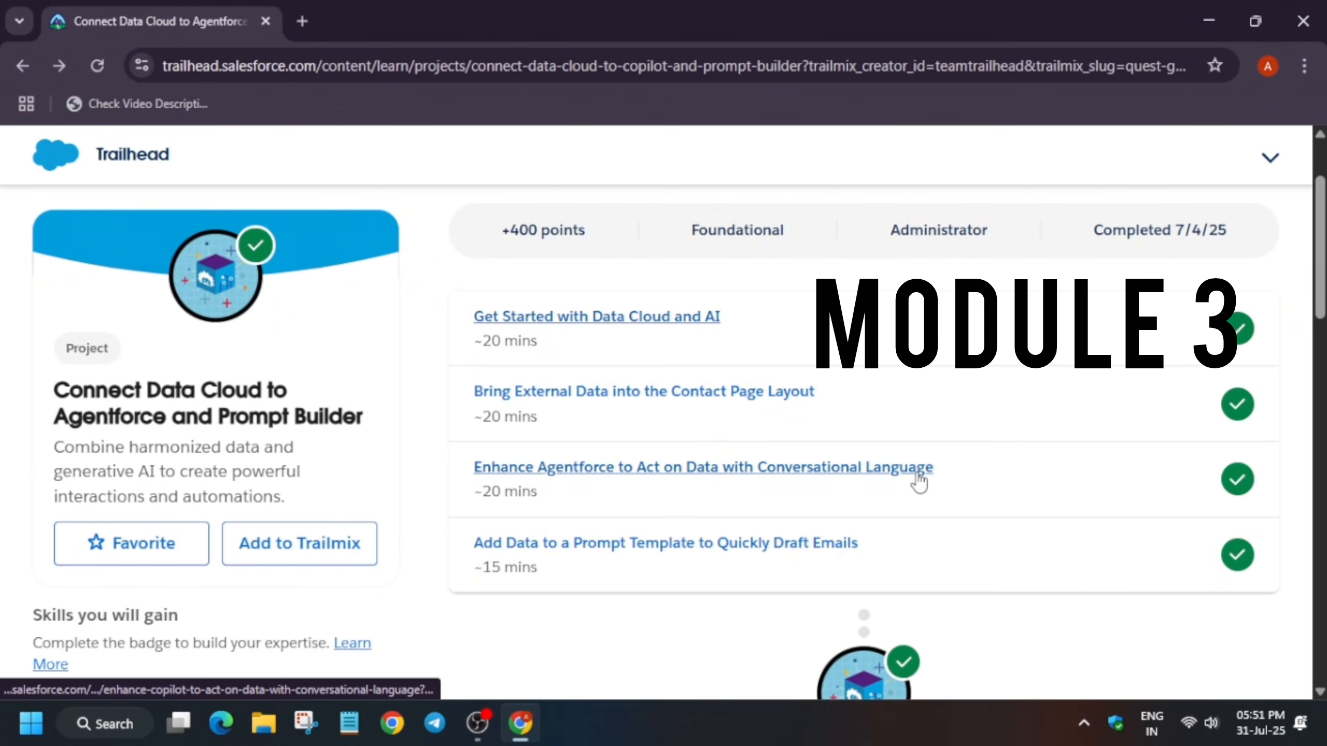
{"action": "left_click", "coordinate": [919, 480]}
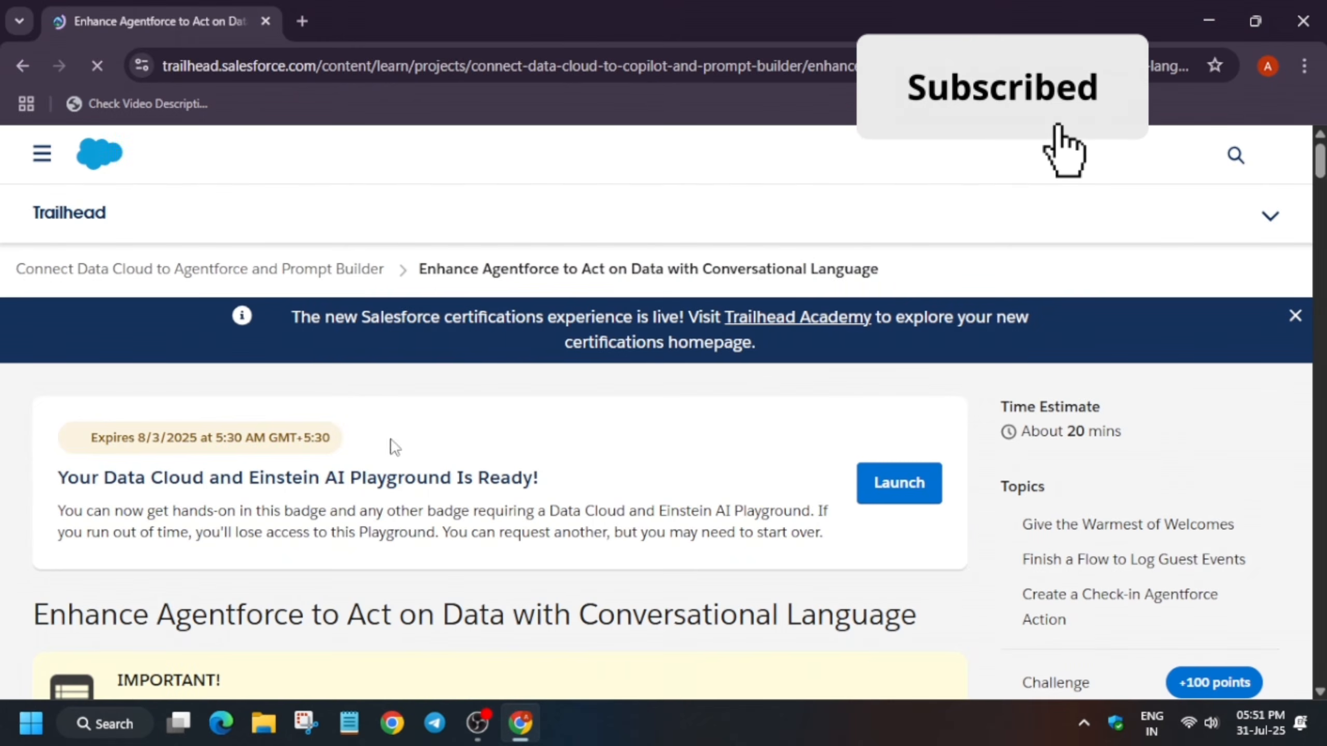
Launch the Data Cloud and Einstein AI Playground from the unit page
{"action": "left_click_drag", "start_coordinate": [67, 443], "coordinate": [354, 441]}
{"action": "left_click", "coordinate": [353, 441]}
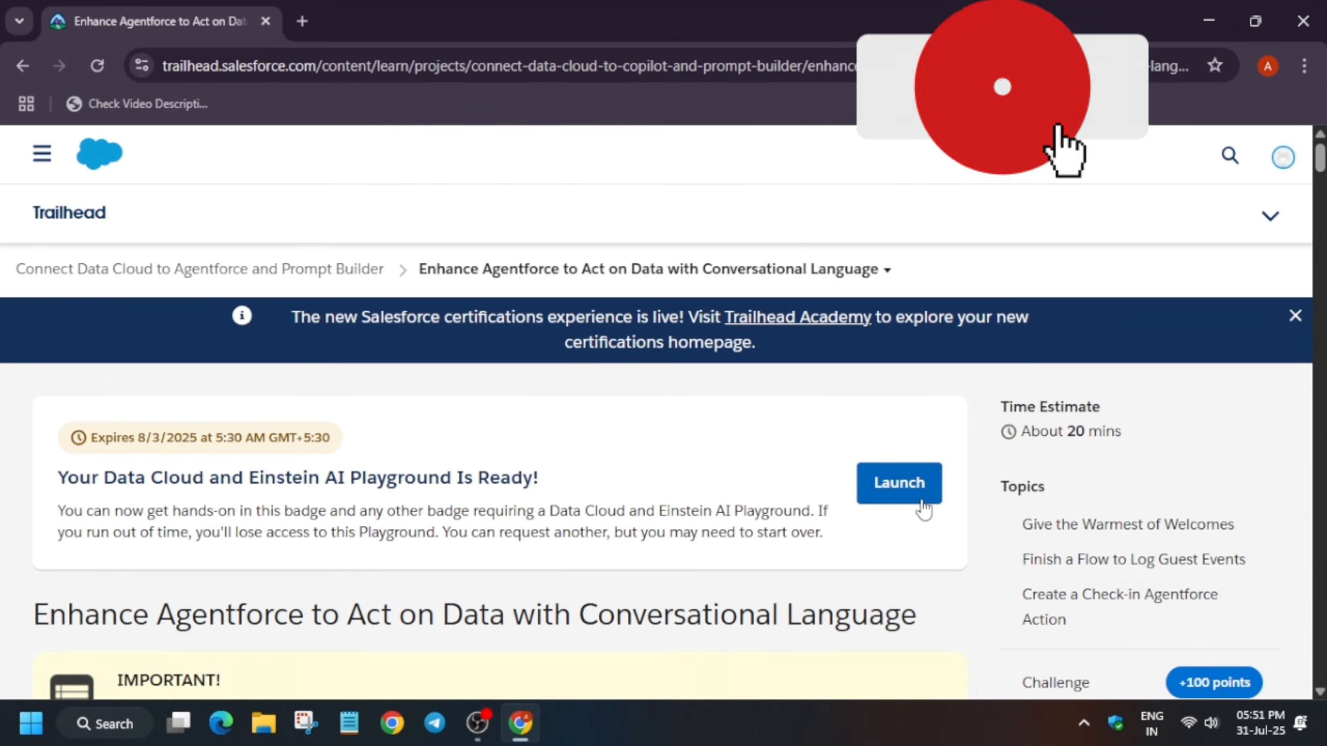
{"action": "left_click", "coordinate": [926, 510]}
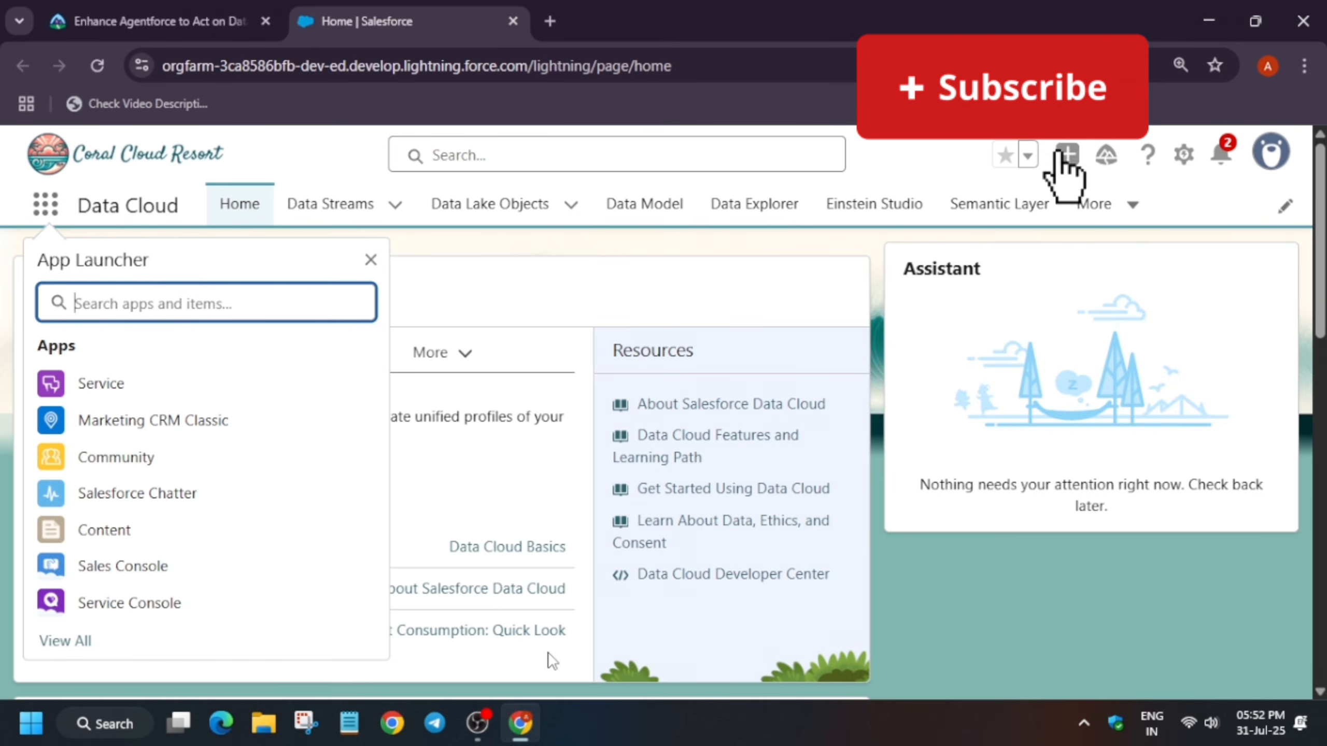
Open Flows through the App Launcher search for flow and switch to the All Flows list view
{"action": "type", "text": "flow"}
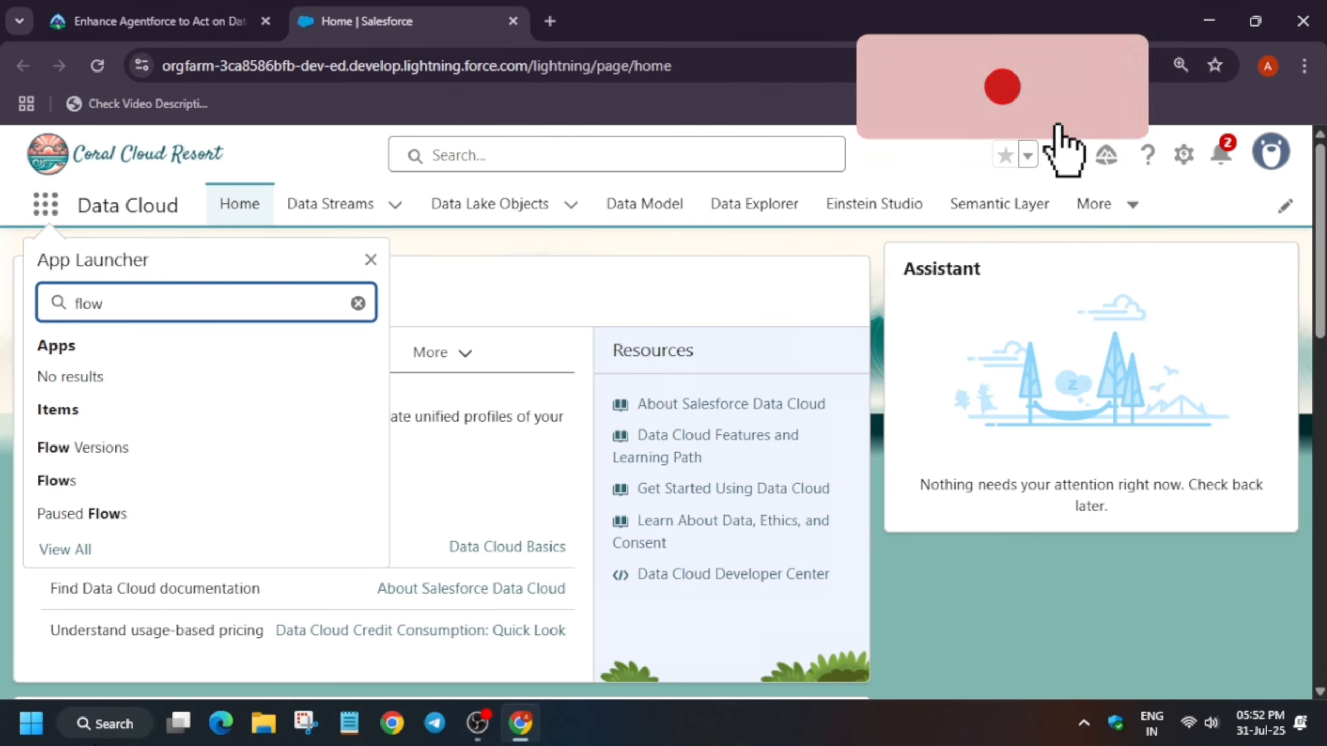
{"action": "left_click", "coordinate": [57, 481]}
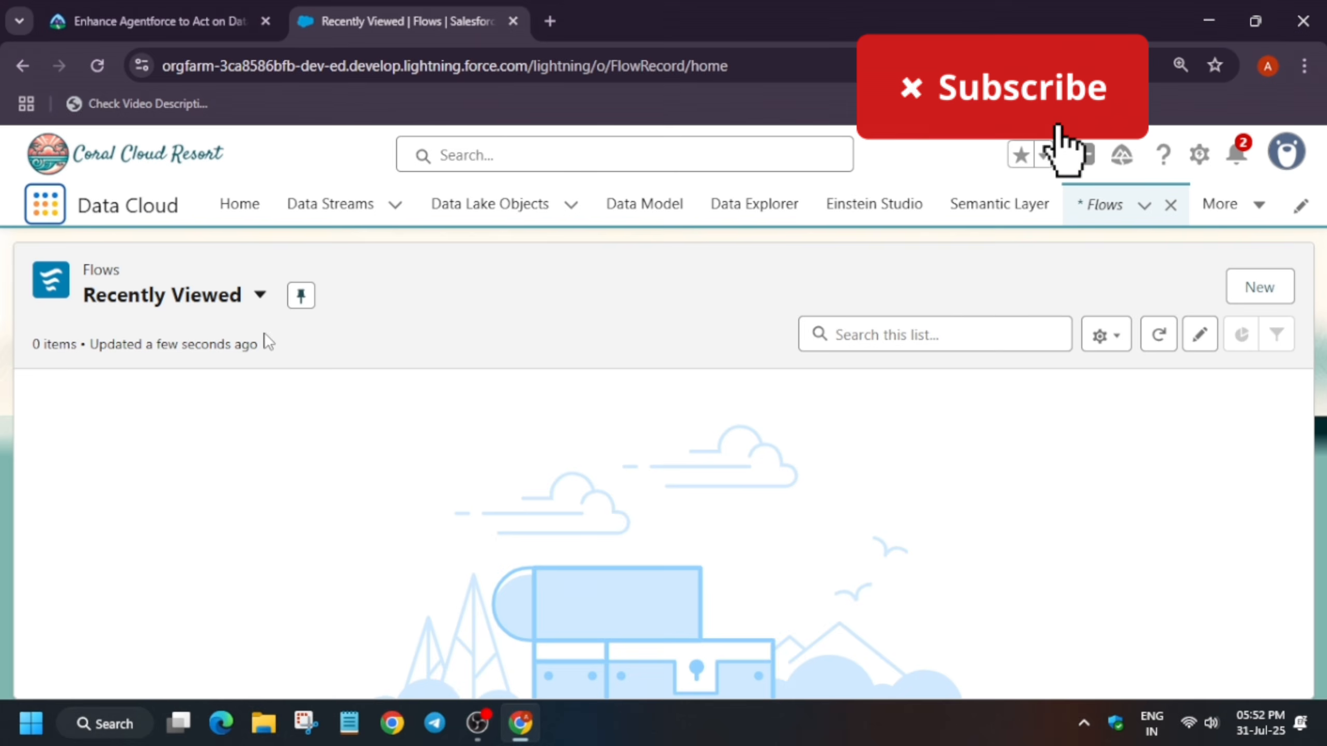
{"action": "left_click", "coordinate": [249, 303]}
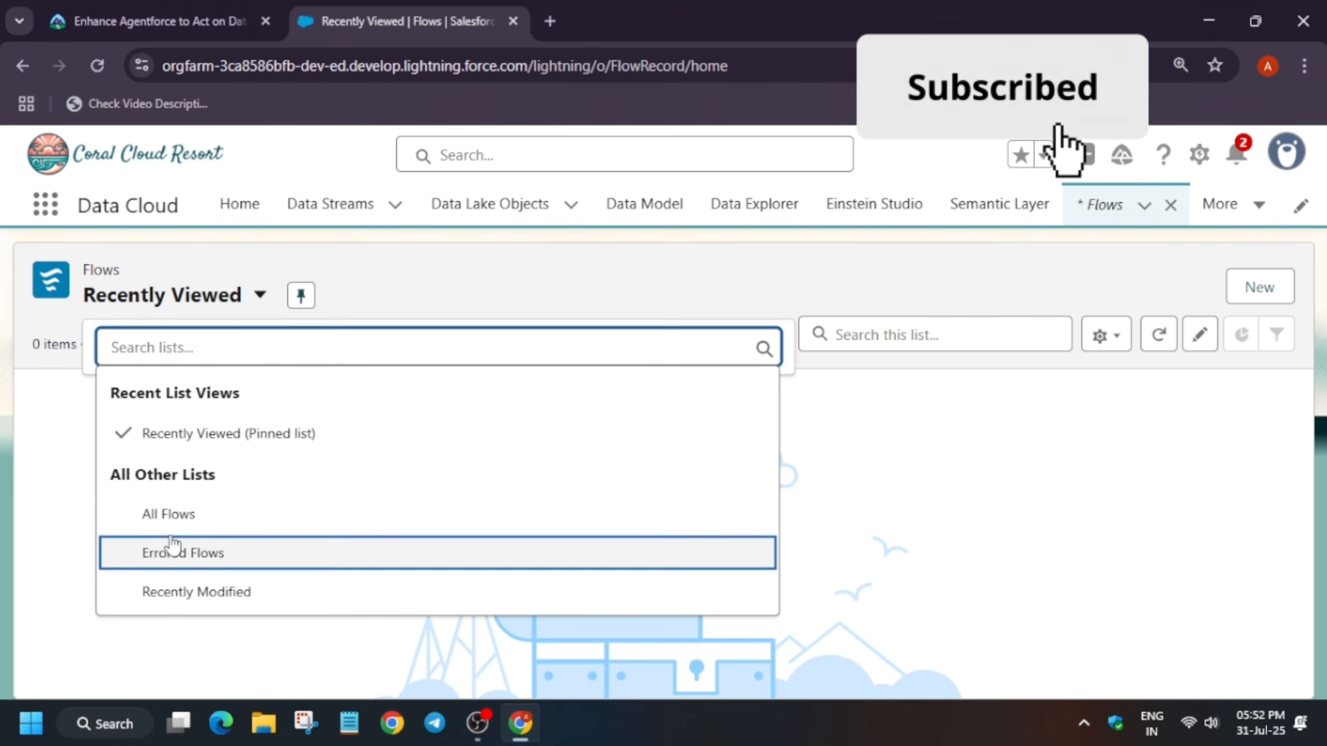
{"action": "left_click", "coordinate": [171, 515]}
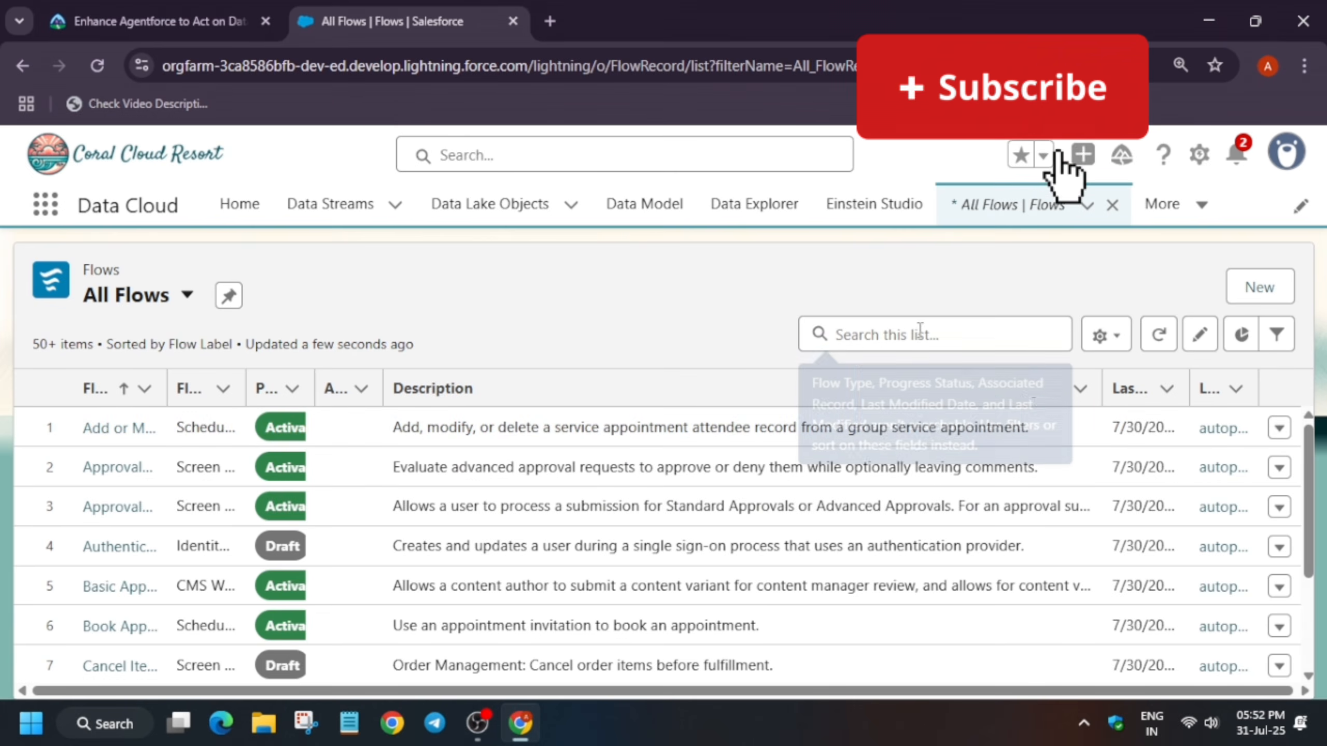
Search the flows list for Create Check-in Guest Event and open that flow's record
{"action": "left_click", "coordinate": [892, 345]}
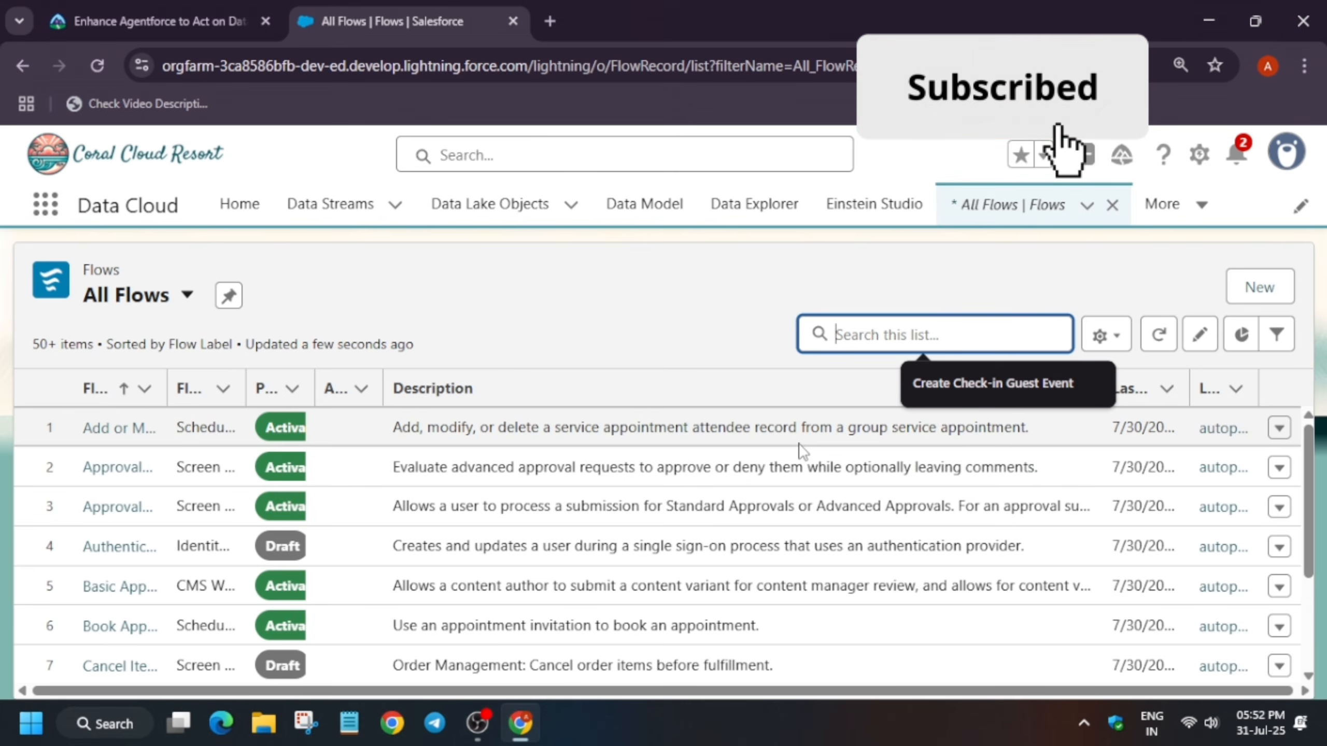
{"action": "type", "text": "Create Check-in Guest Event"}
{"action": "left_click", "coordinate": [953, 387]}
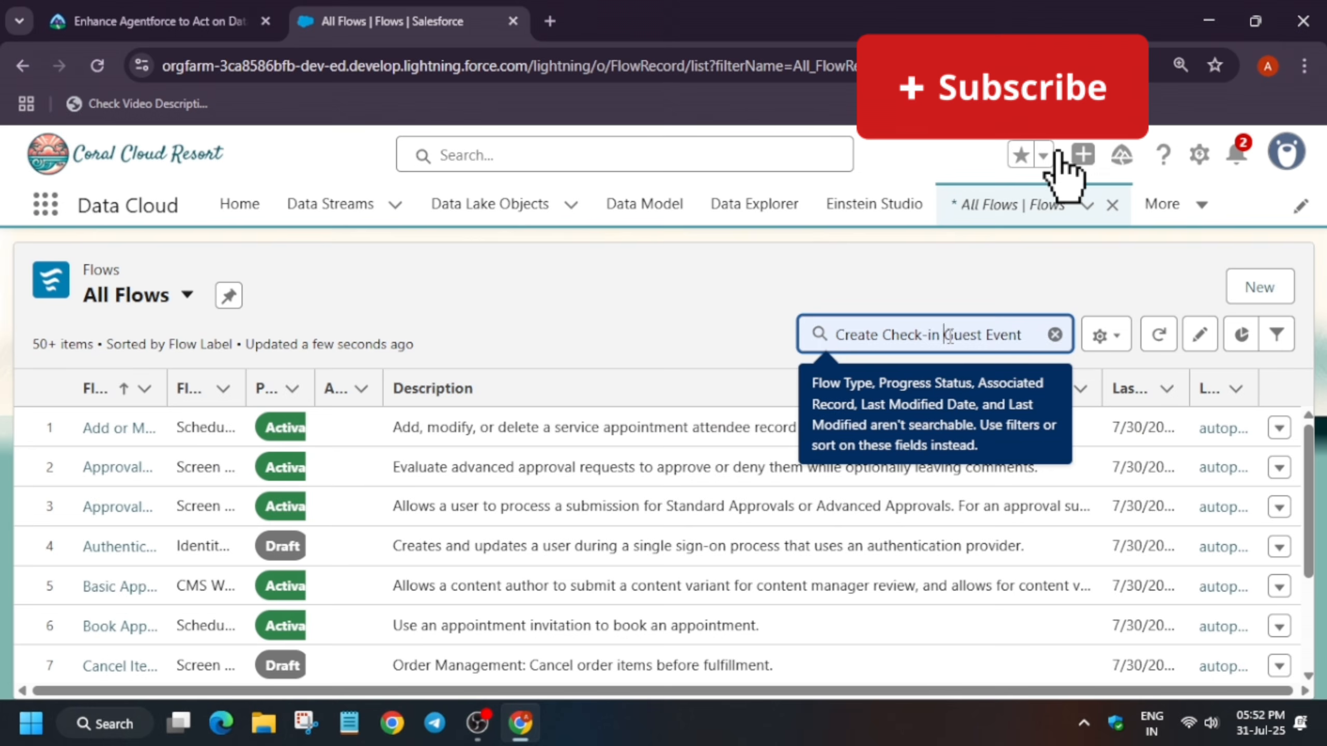
{"action": "key", "text": "Return"}
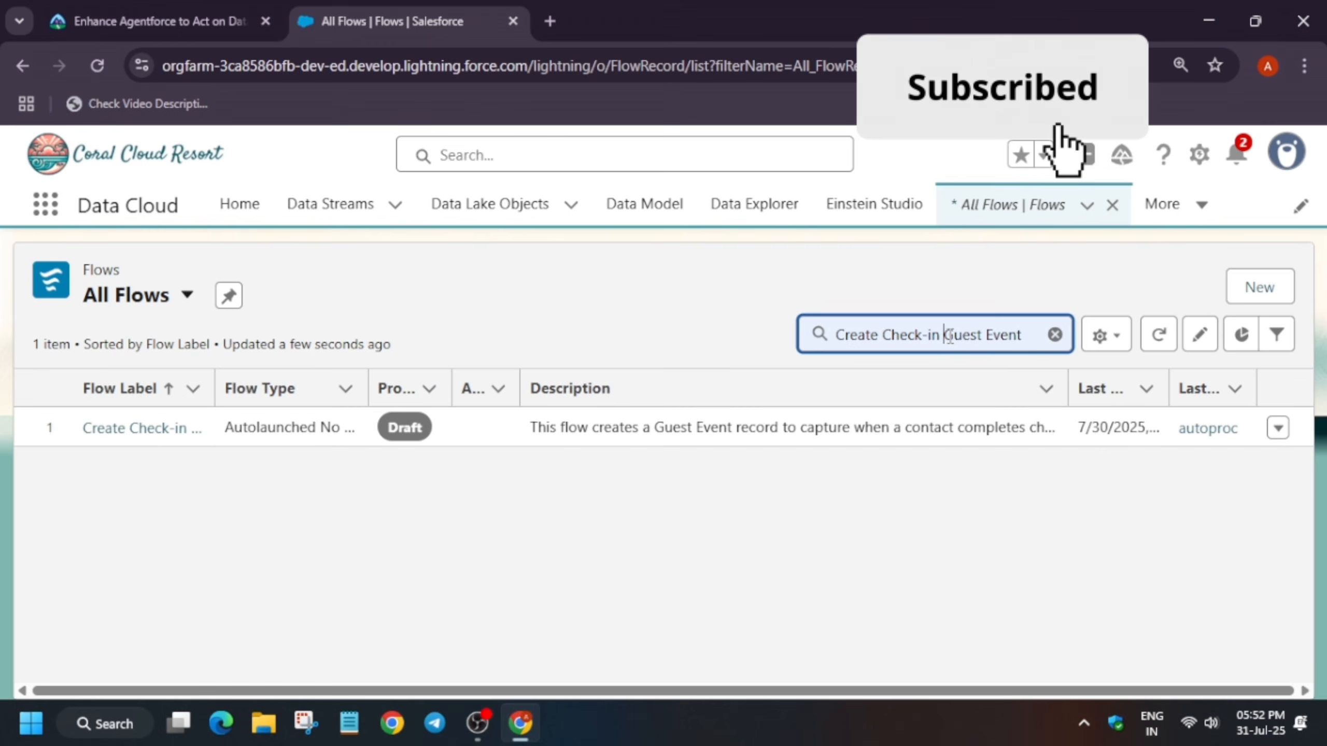
{"action": "left_click", "coordinate": [155, 429]}
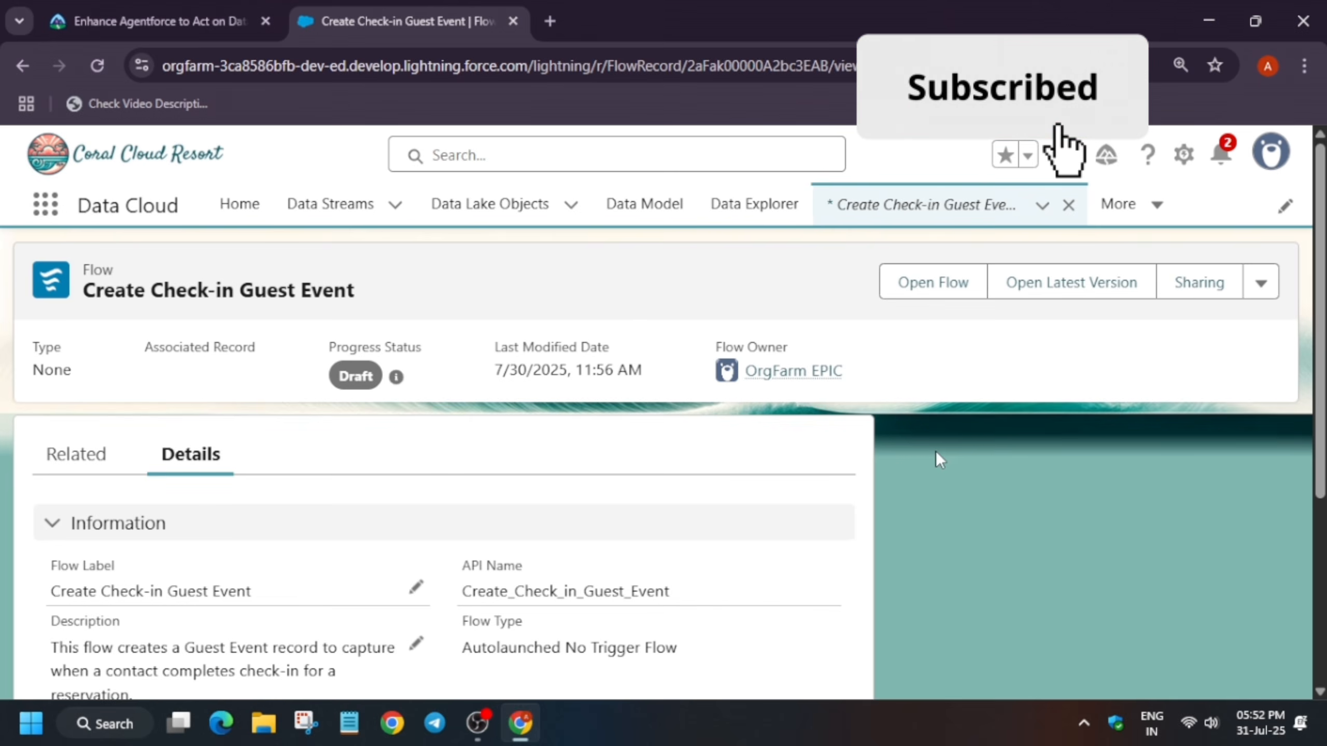
Open the flow in Flow Builder and select the Unified Link 1 Get Records element
{"action": "scroll", "coordinate": [800, 469], "scroll_direction": "down", "scroll_amount": 5}
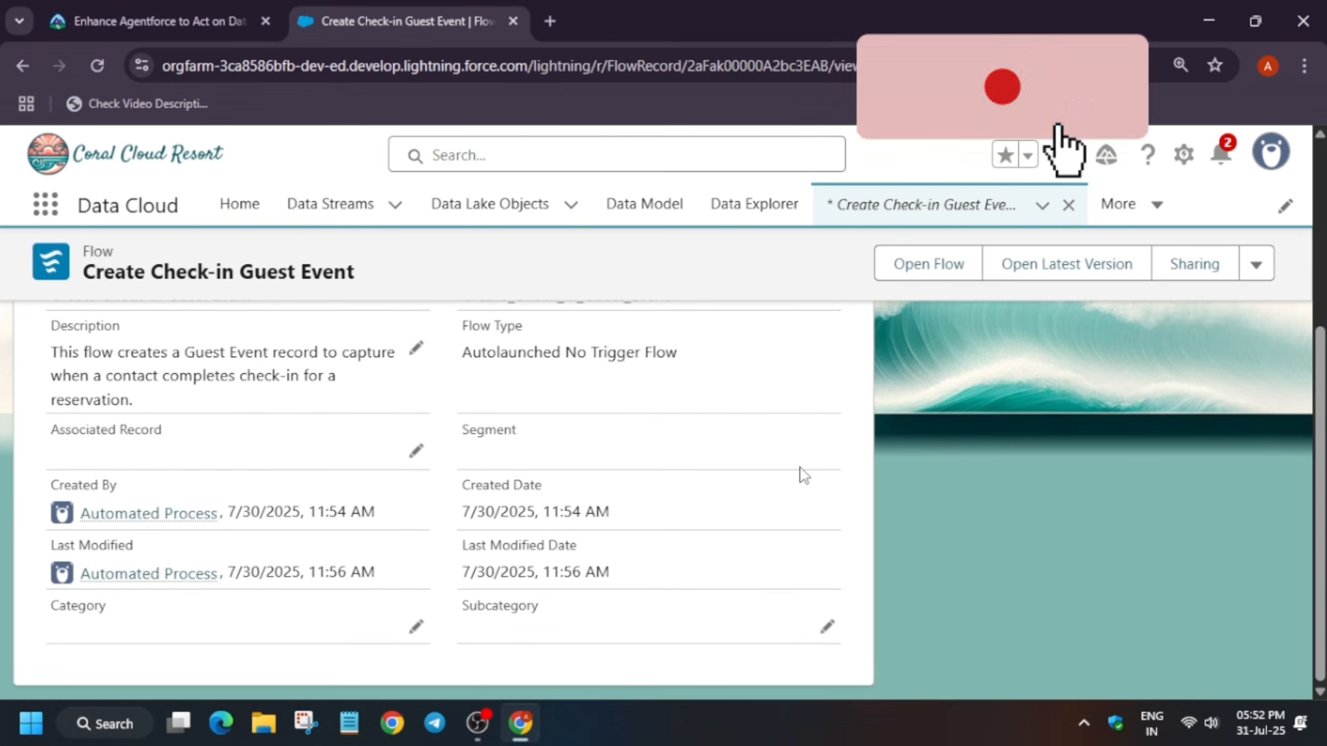
{"action": "scroll", "coordinate": [802, 471], "scroll_direction": "up", "scroll_amount": 2}
{"action": "scroll", "coordinate": [804, 476], "scroll_direction": "up", "scroll_amount": 3}
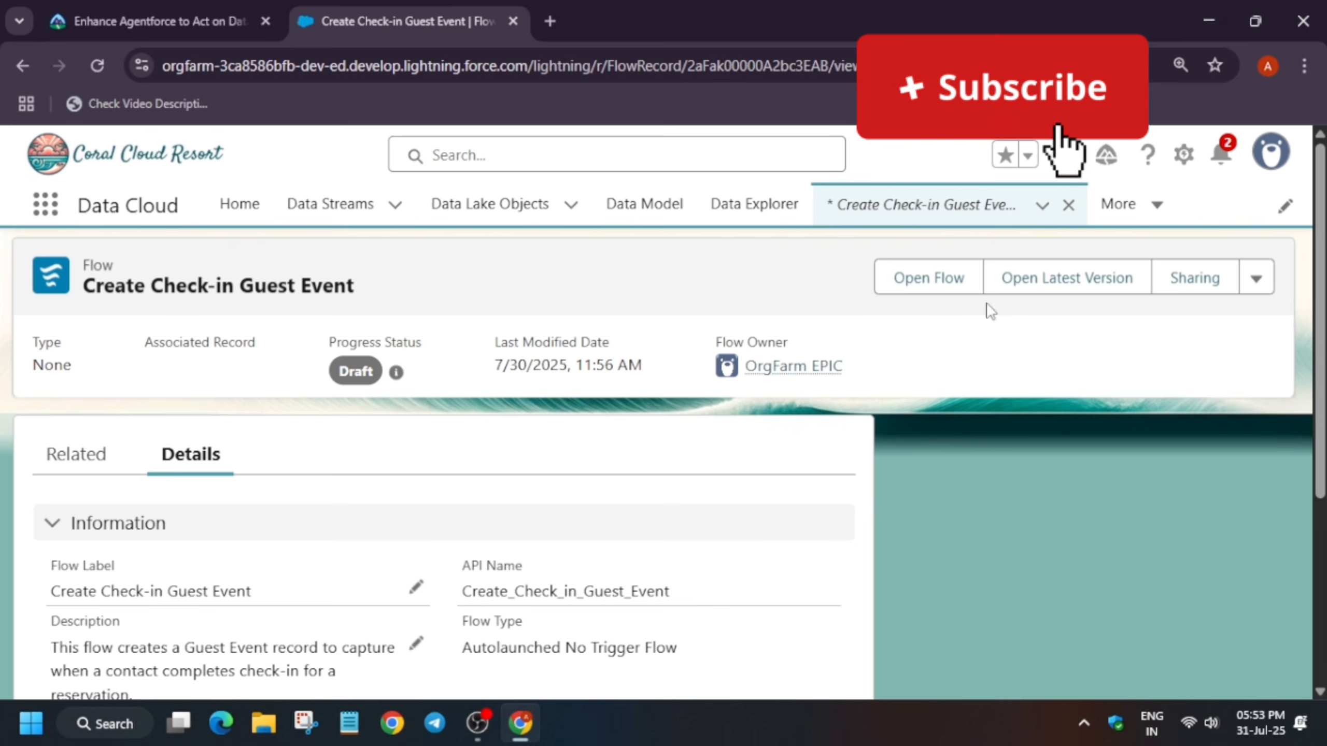
{"action": "left_click", "coordinate": [940, 279]}
{"action": "mouse_move", "coordinate": [825, 392]}
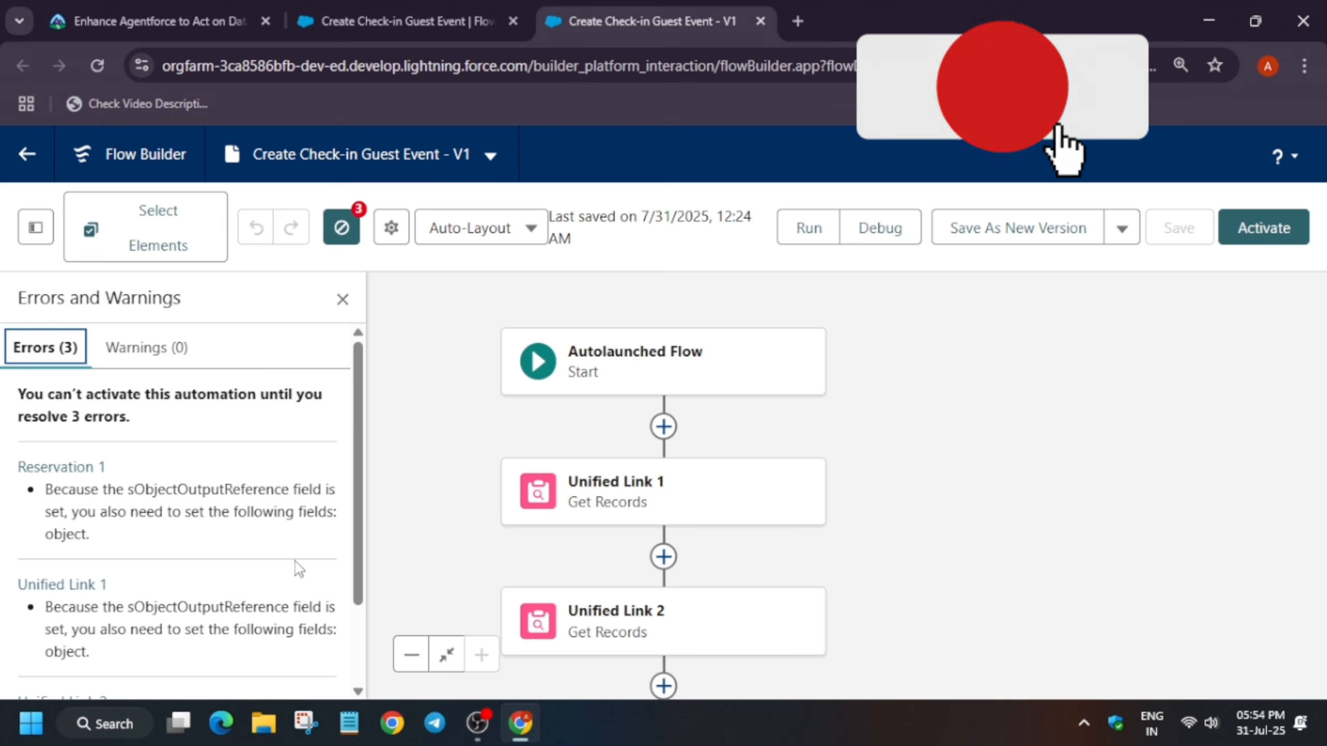
{"action": "left_click", "coordinate": [688, 521]}
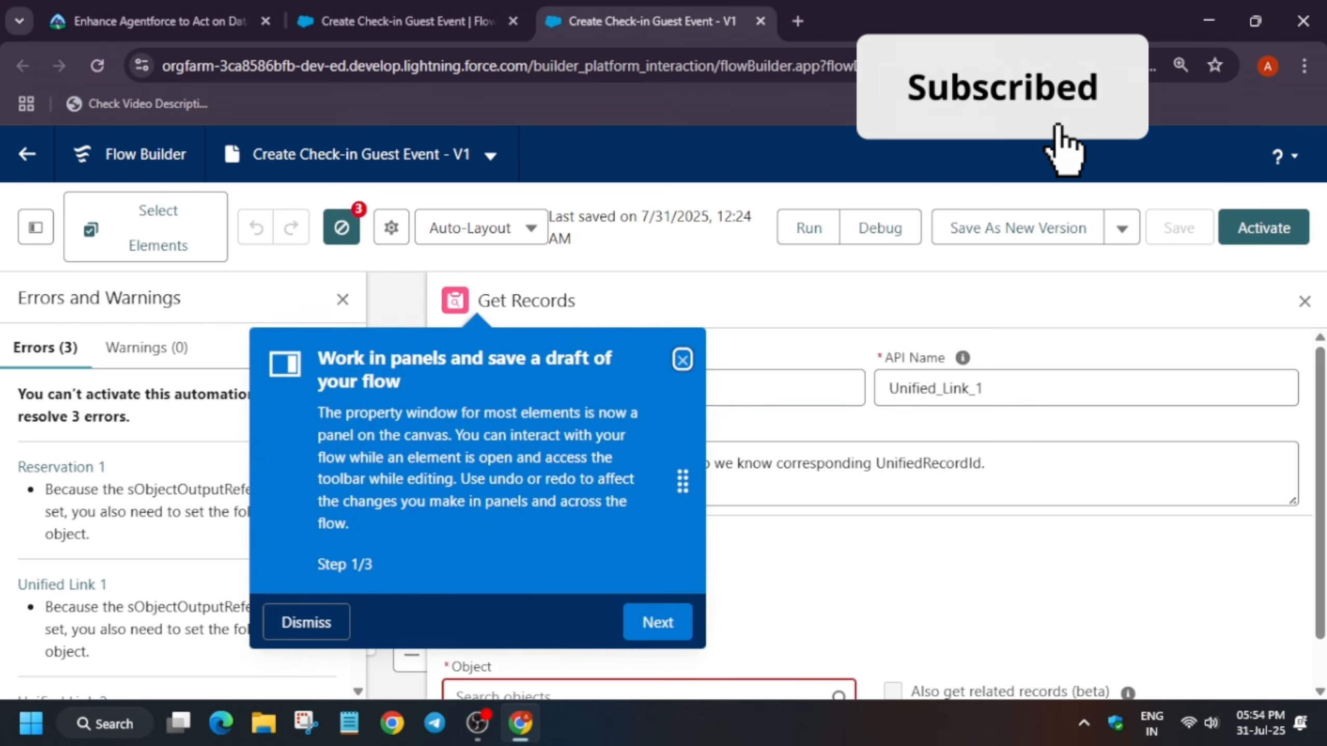
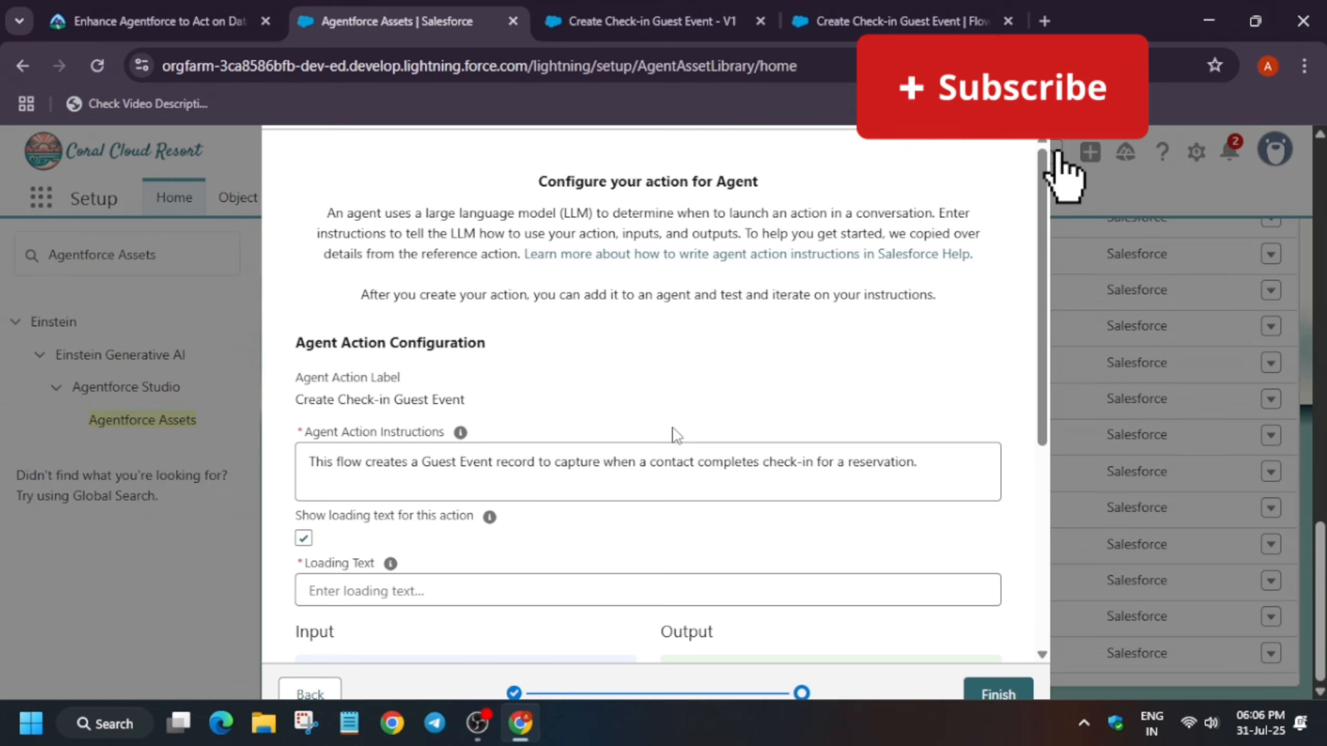
Turn off the loading text option for the Create Check-in Guest Event agent action
{"action": "key", "text": "ctrl+minus"}
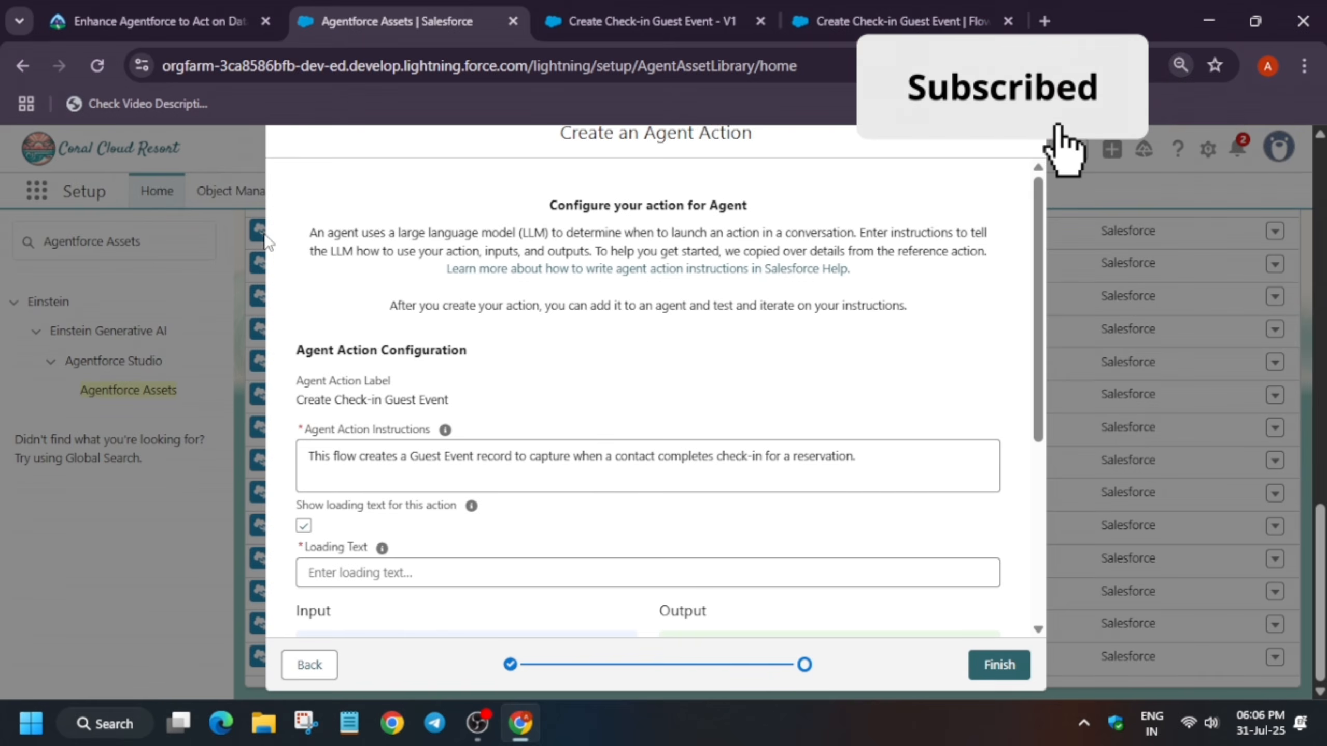
{"action": "left_click", "coordinate": [156, 21]}
{"action": "scroll", "coordinate": [205, 343], "scroll_direction": "down", "scroll_amount": 3}
{"action": "scroll", "coordinate": [204, 345], "scroll_direction": "down", "scroll_amount": 2}
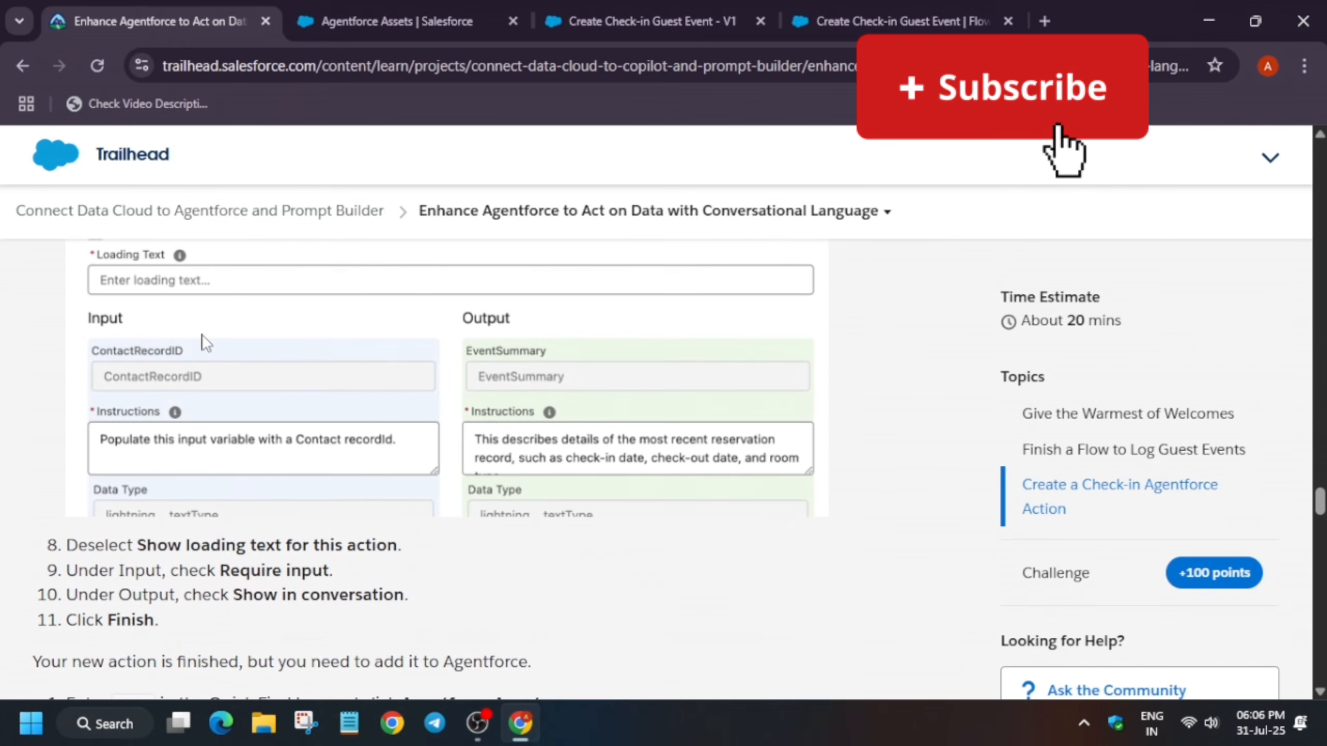
{"action": "left_click", "coordinate": [345, 8]}
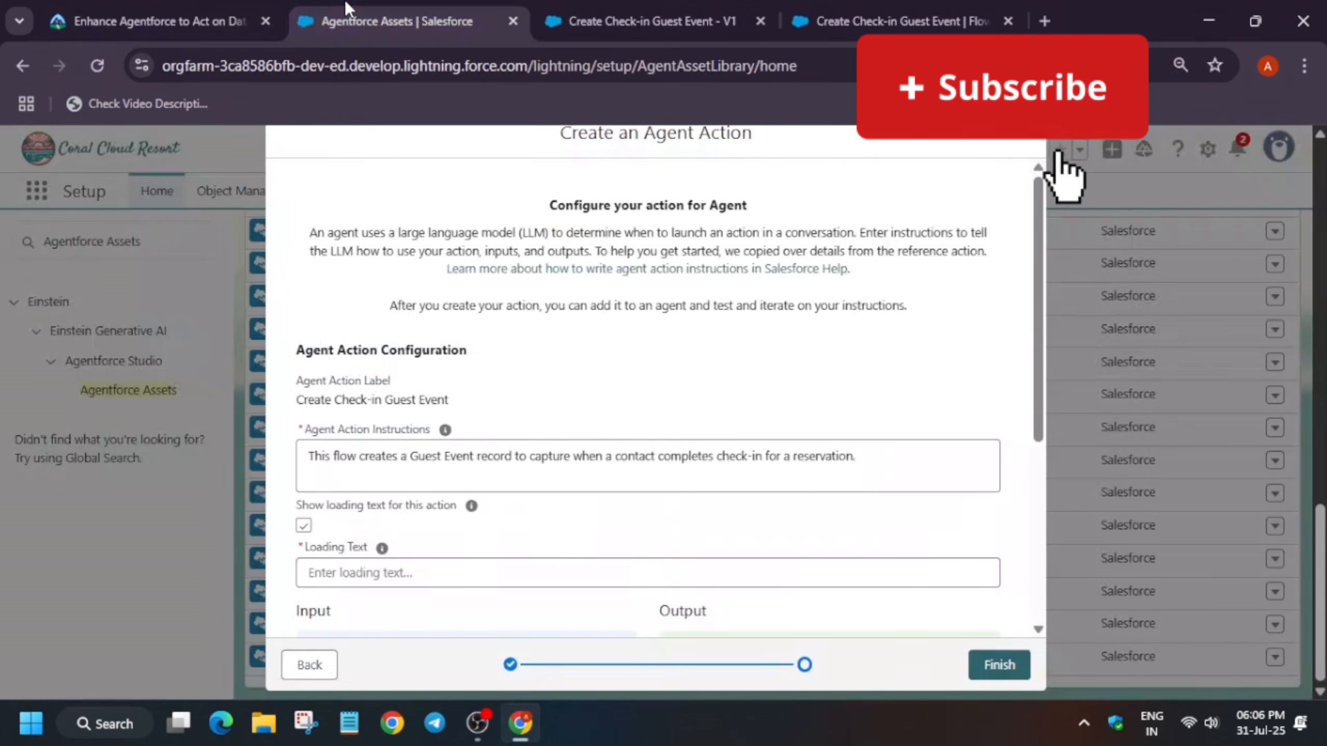
{"action": "left_click", "coordinate": [303, 525]}
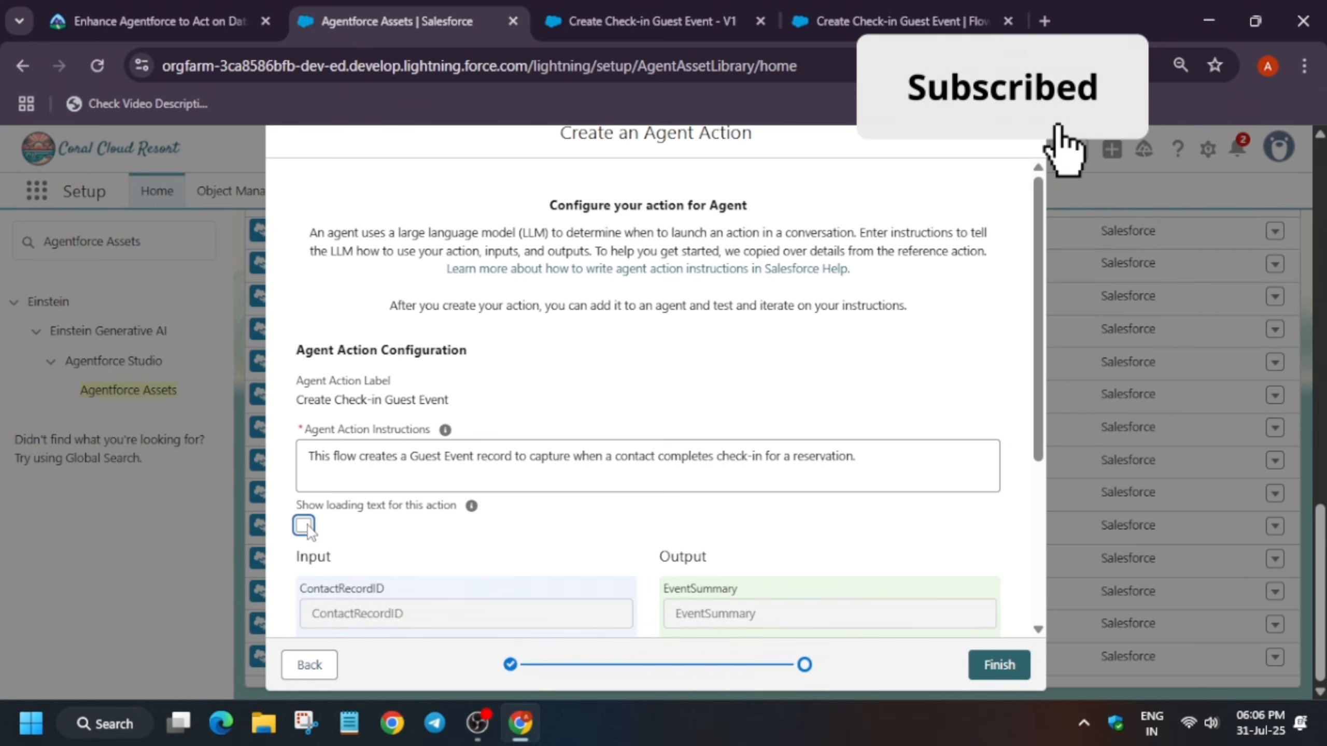
Enable Show in conversation for the EventSummary output and finish creating the agent action
{"action": "scroll", "coordinate": [312, 527], "scroll_direction": "down", "scroll_amount": 4}
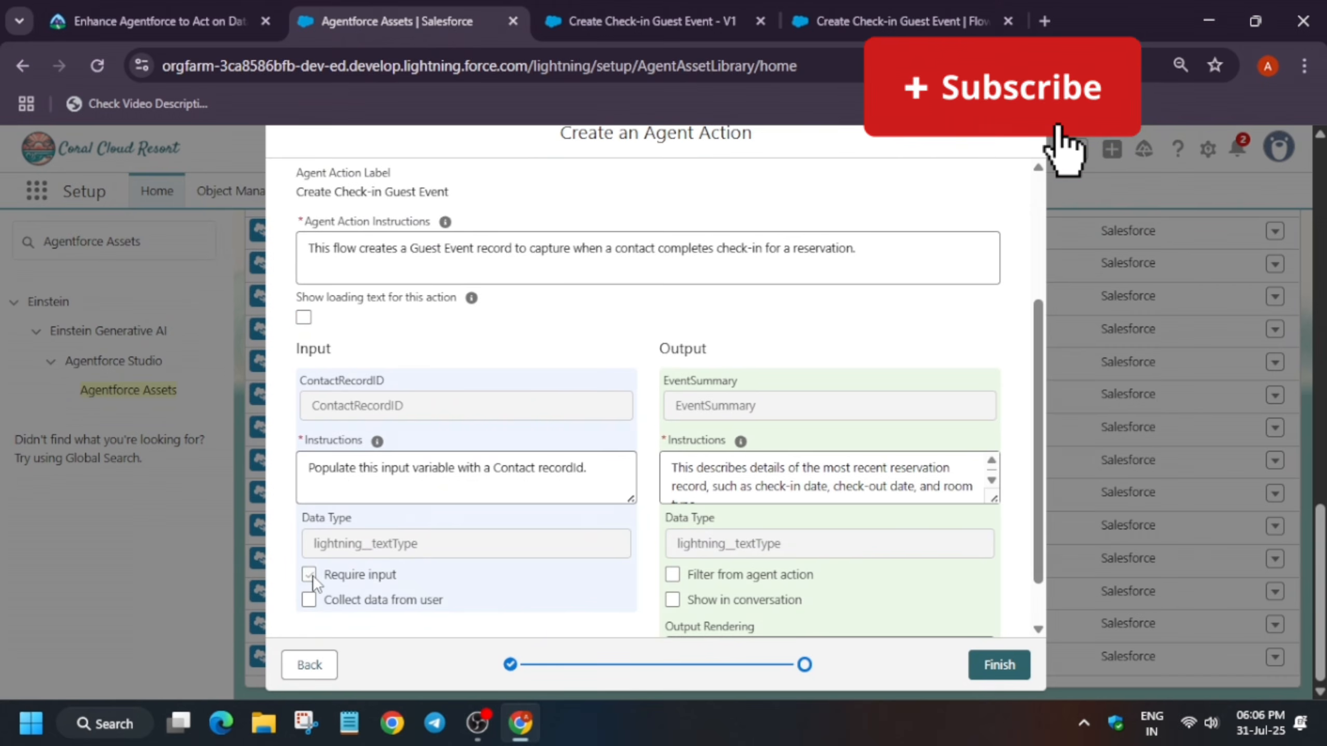
{"action": "left_click", "coordinate": [167, 24]}
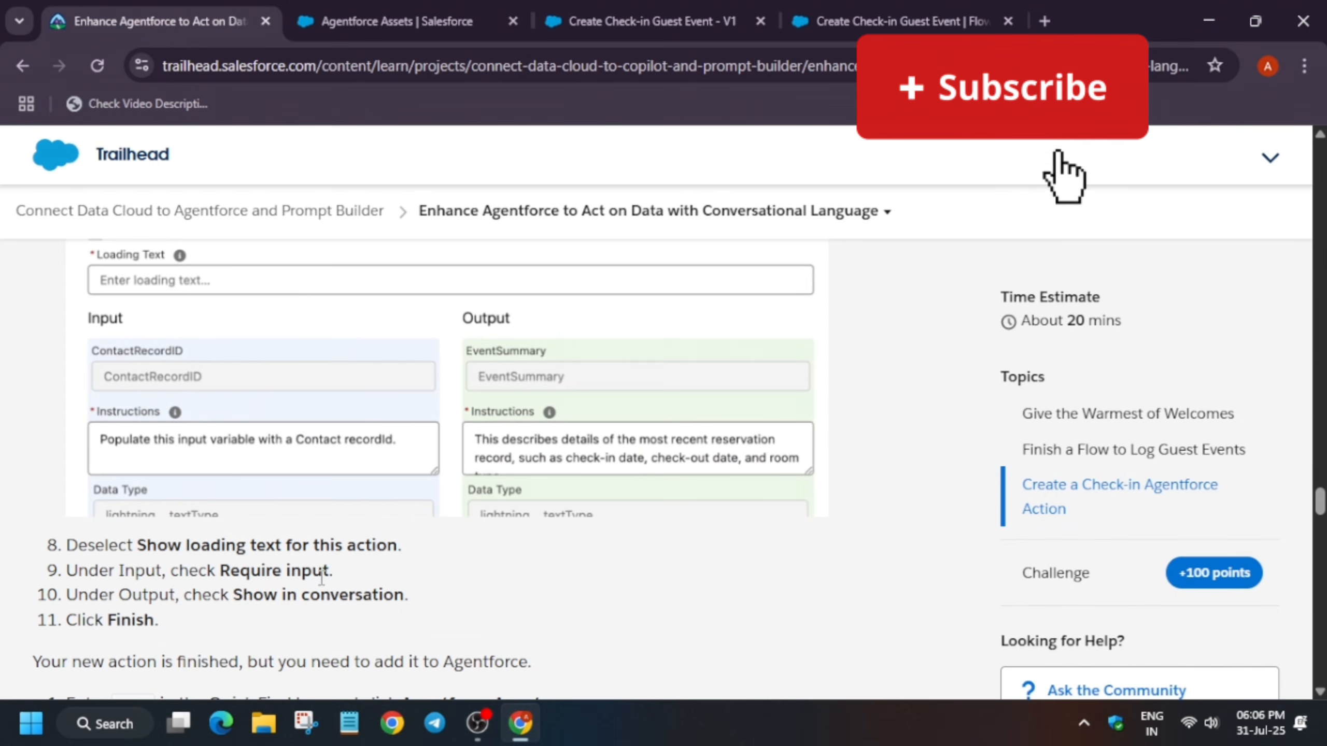
{"action": "left_click", "coordinate": [449, 10]}
{"action": "scroll", "coordinate": [679, 580], "scroll_direction": "down", "scroll_amount": 1}
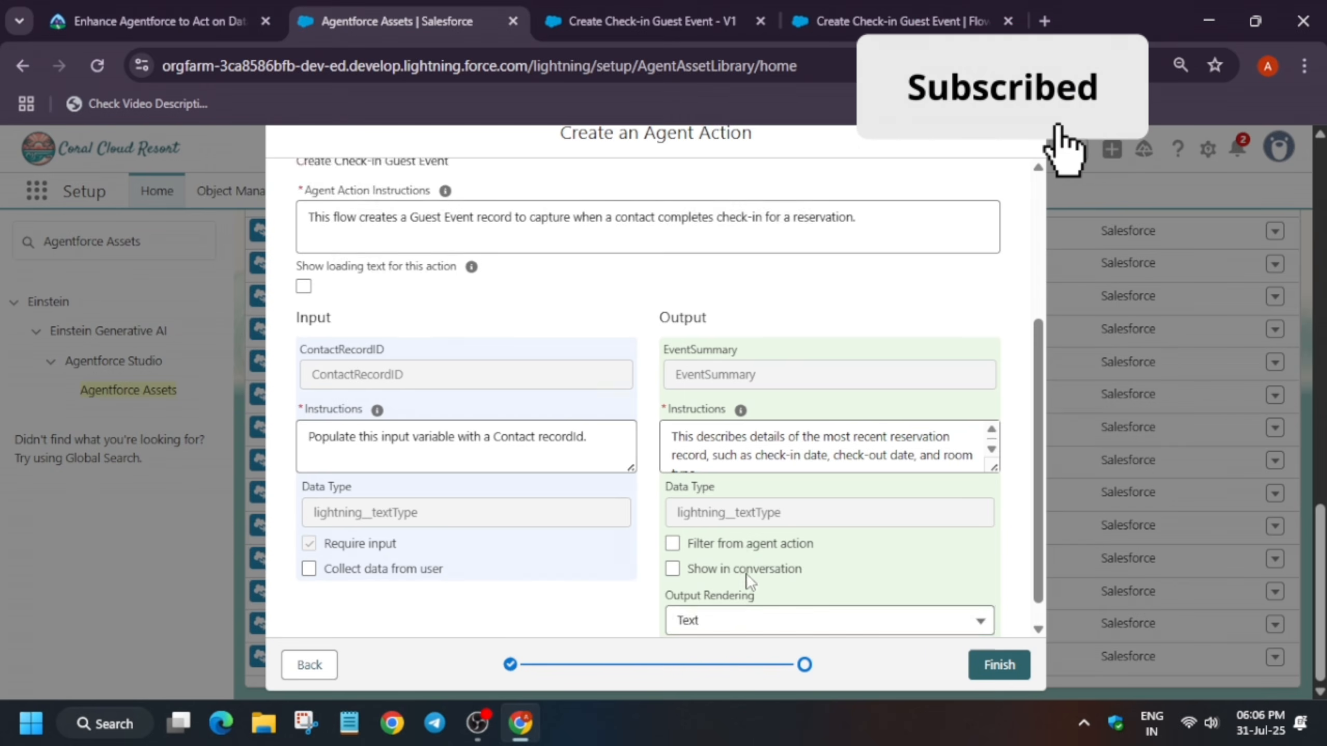
{"action": "left_click", "coordinate": [674, 543]}
{"action": "left_click", "coordinate": [993, 665]}
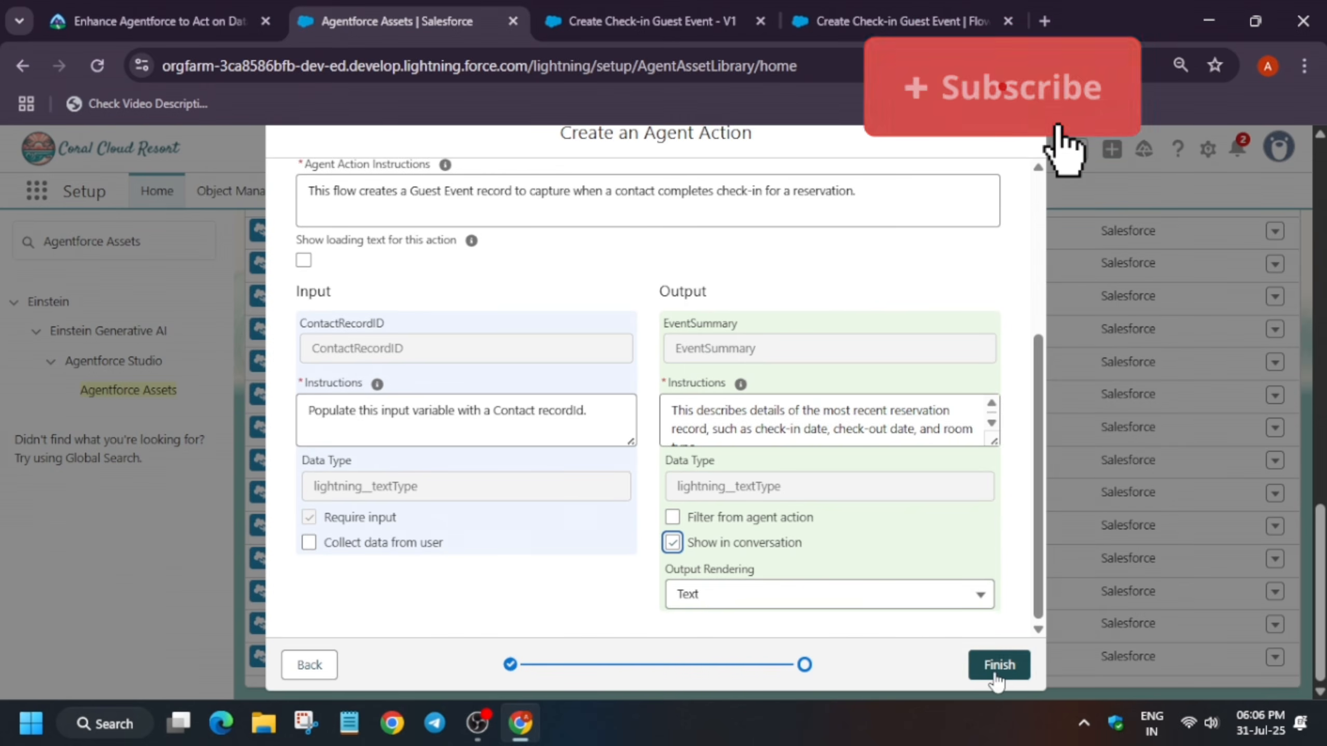
Verify the Create a Check-in Agentforce Action challenge step on the Trailhead unit page
{"action": "left_click", "coordinate": [156, 7]}
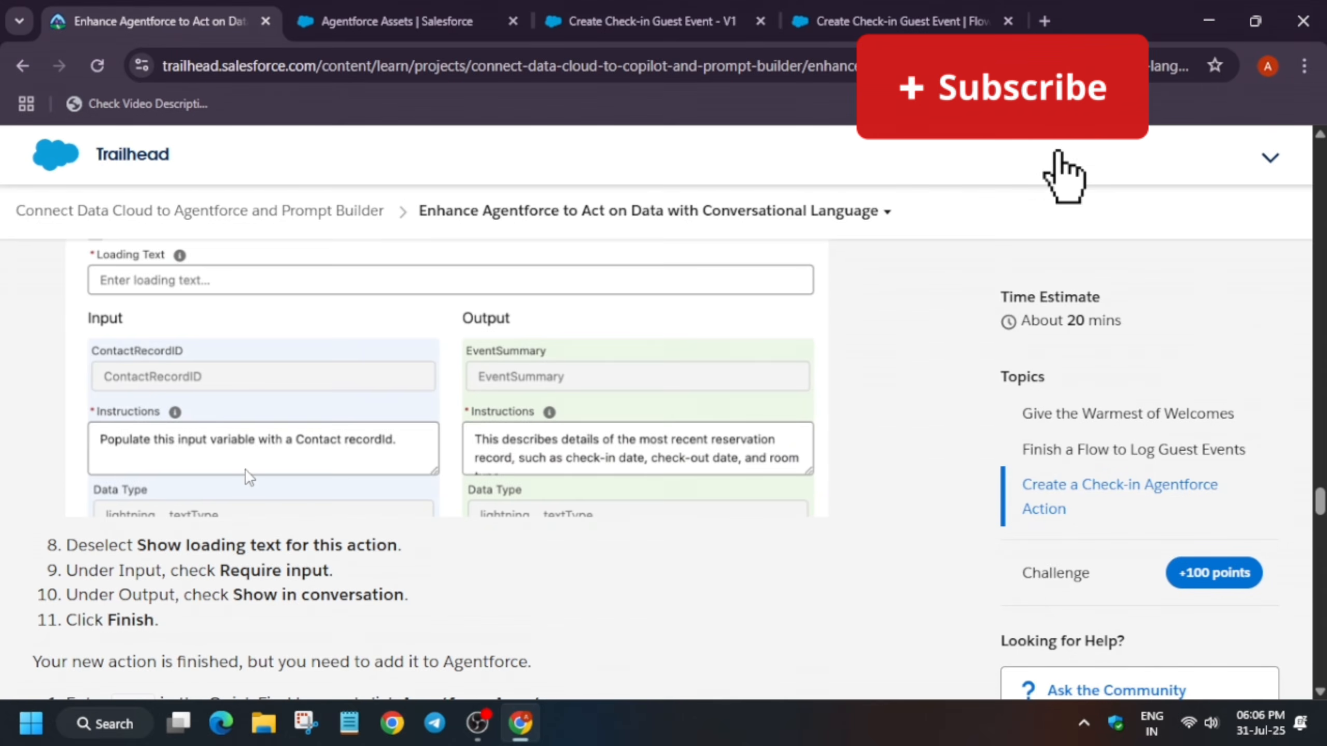
{"action": "scroll", "coordinate": [247, 478], "scroll_direction": "down", "scroll_amount": 4}
{"action": "scroll", "coordinate": [172, 502], "scroll_direction": "down", "scroll_amount": 15}
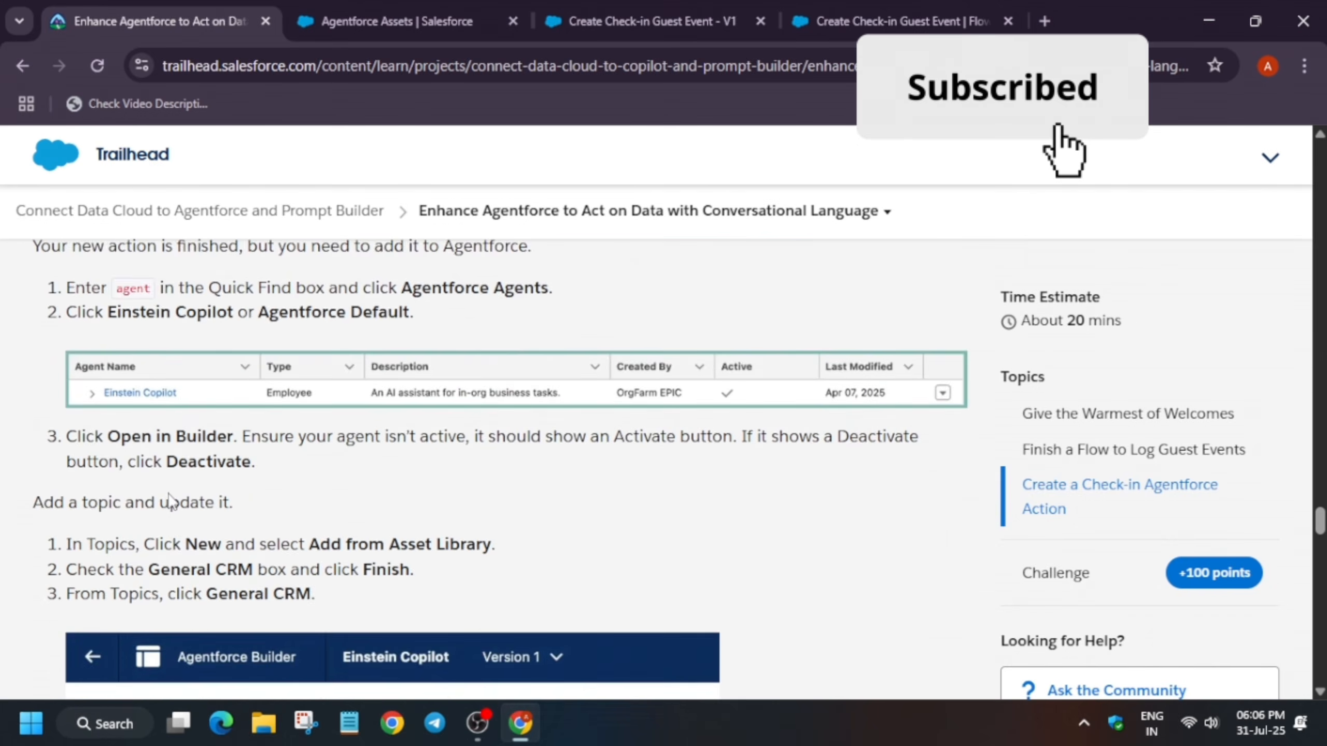
{"action": "scroll", "coordinate": [241, 584], "scroll_direction": "down", "scroll_amount": 18}
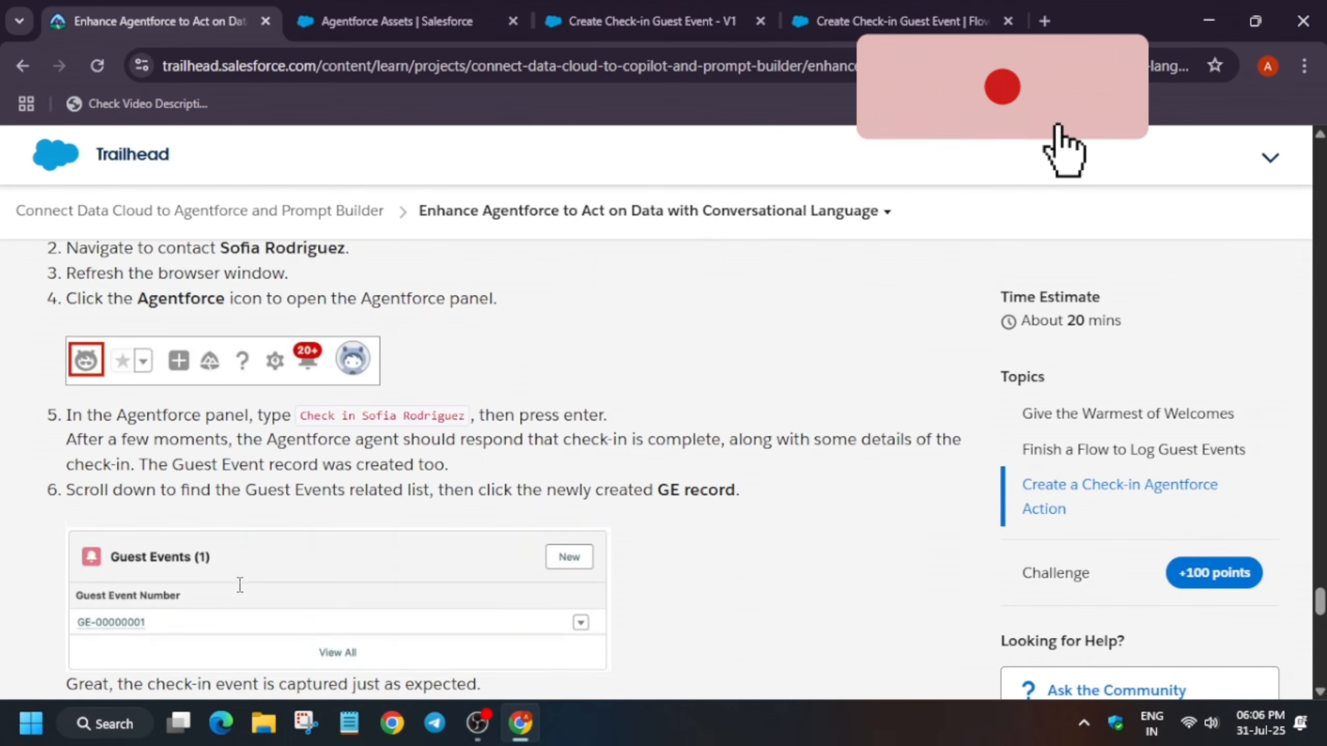
{"action": "scroll", "coordinate": [162, 635], "scroll_direction": "down", "scroll_amount": 4}
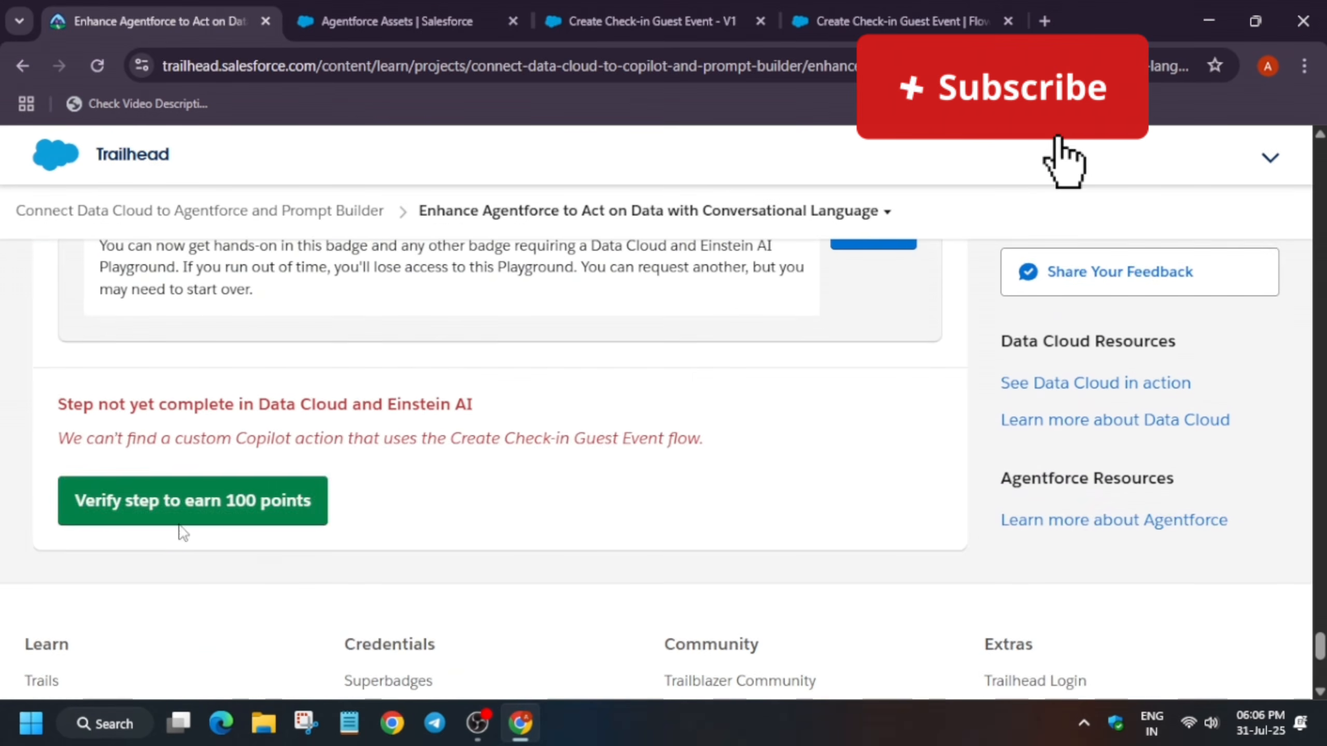
{"action": "left_click", "coordinate": [188, 511]}
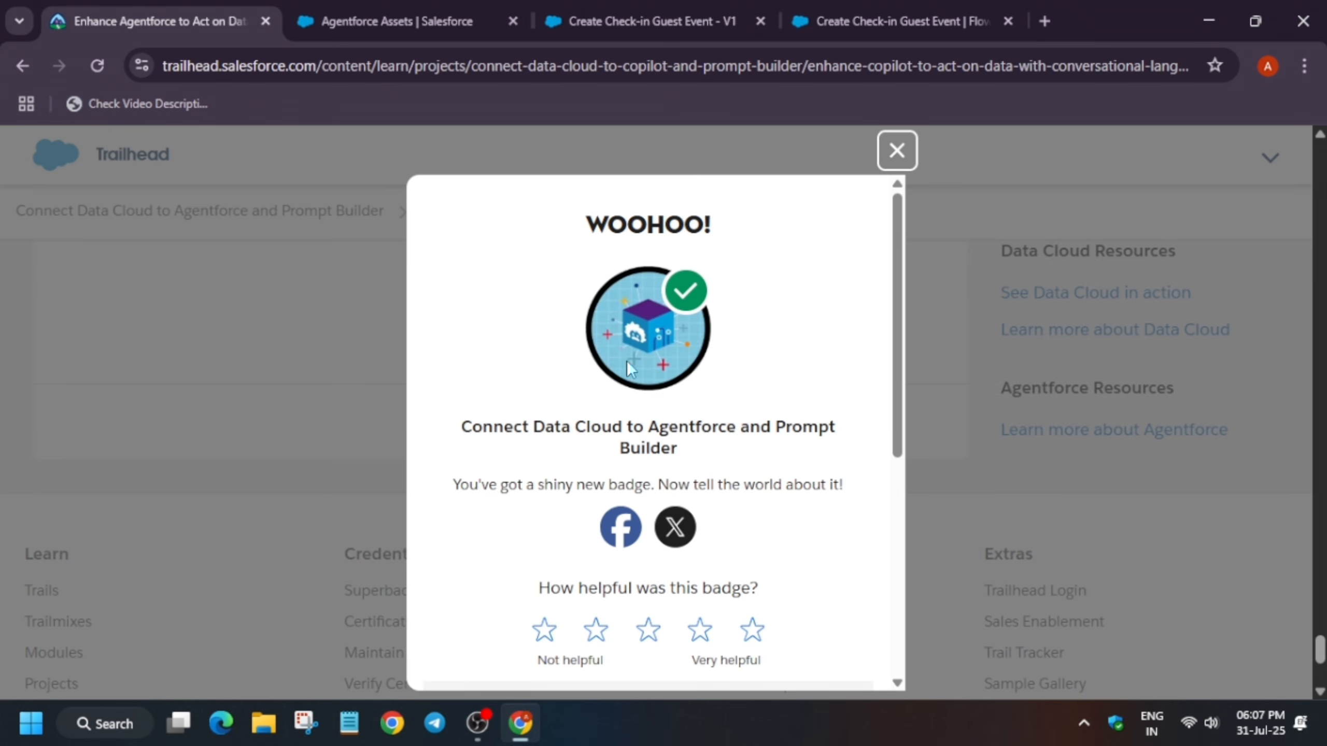
Close the badge dialog and return to the Connect Data Cloud to Agentforce and Prompt Builder project page
{"action": "left_click", "coordinate": [897, 163]}
{"action": "scroll", "coordinate": [732, 337], "scroll_direction": "up", "scroll_amount": 10}
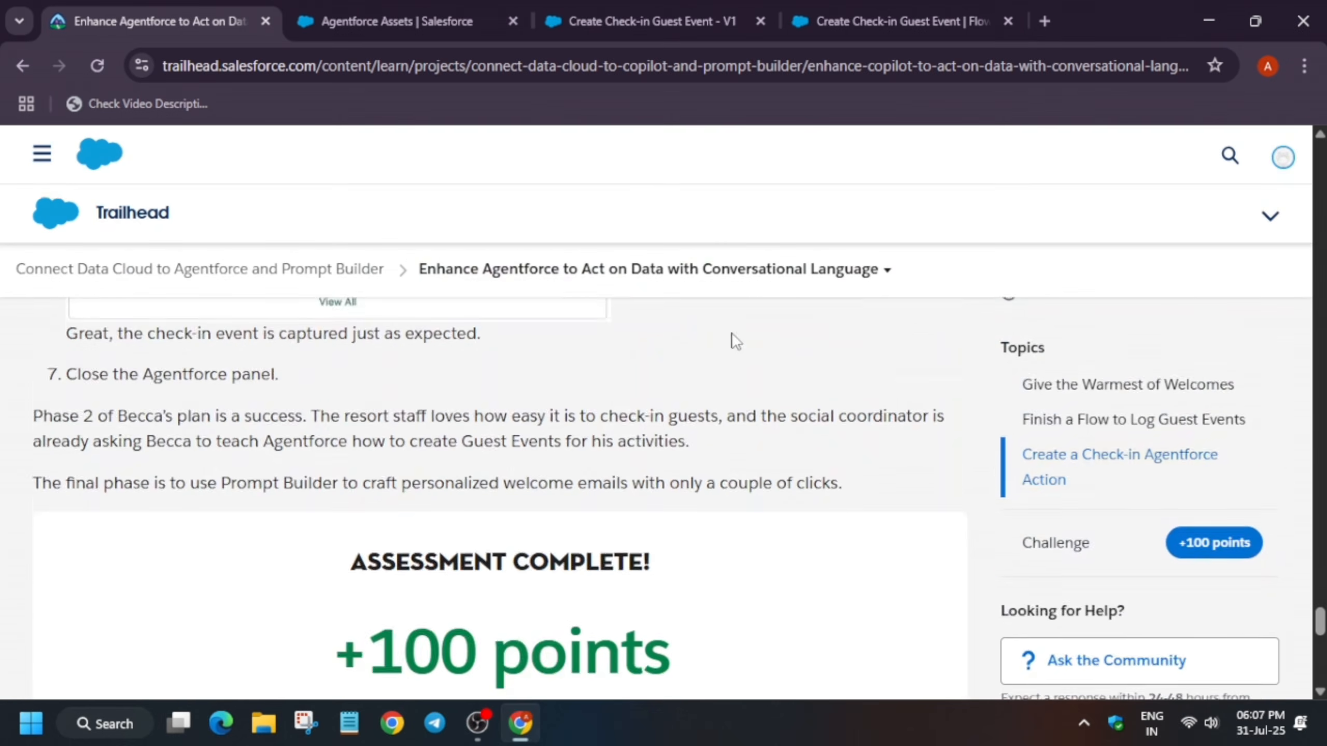
{"action": "scroll", "coordinate": [622, 380], "scroll_direction": "up", "scroll_amount": 15}
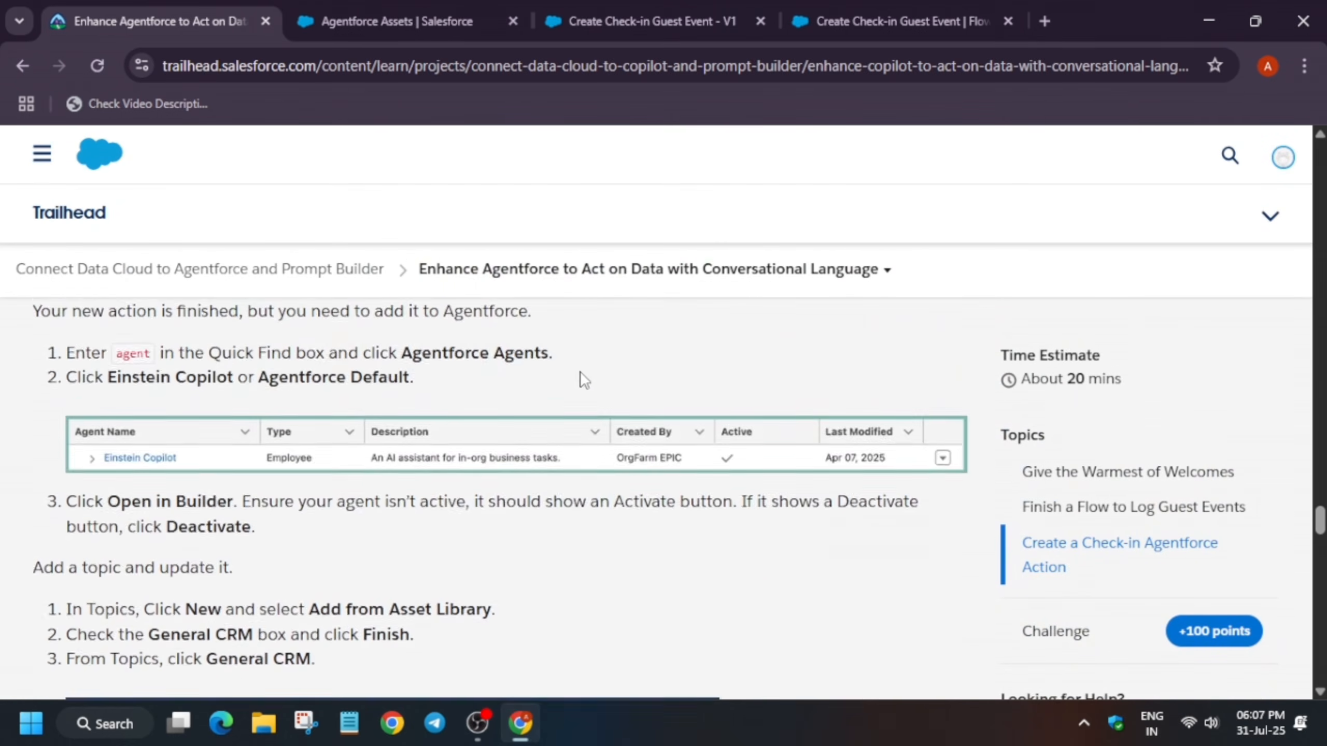
{"action": "left_click_drag", "start_coordinate": [1322, 494], "coordinate": [1322, 148]}
{"action": "scroll", "coordinate": [364, 590], "scroll_direction": "down", "scroll_amount": 1}
{"action": "scroll", "coordinate": [364, 590], "scroll_direction": "down", "scroll_amount": 4}
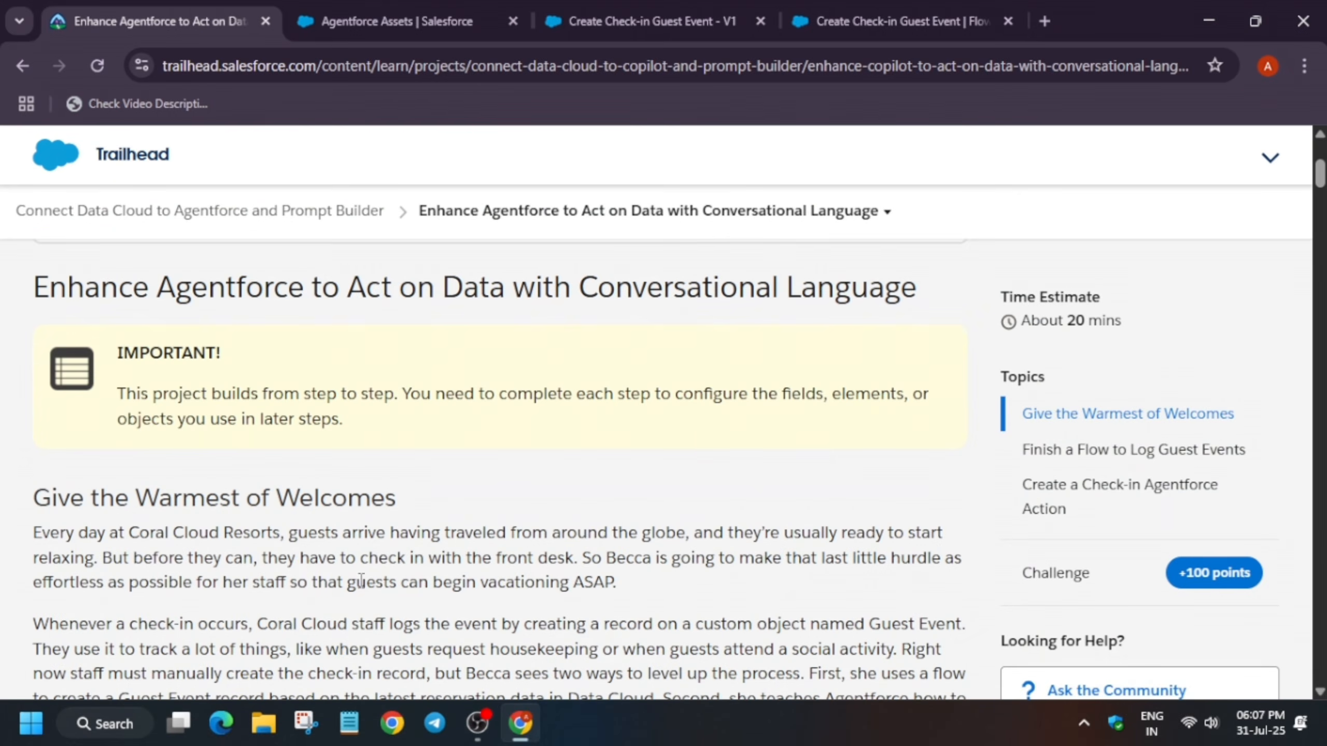
{"action": "scroll", "coordinate": [614, 538], "scroll_direction": "up", "scroll_amount": 4}
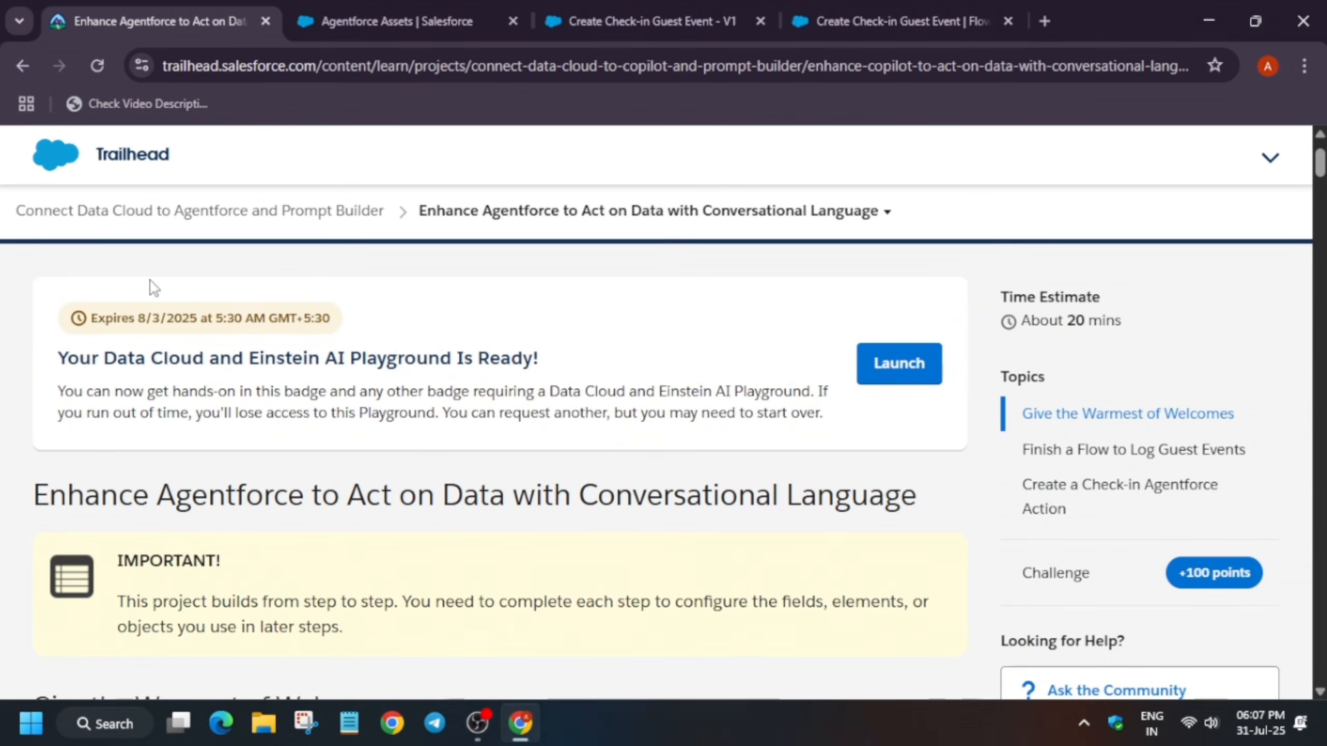
{"action": "left_click", "coordinate": [204, 214]}
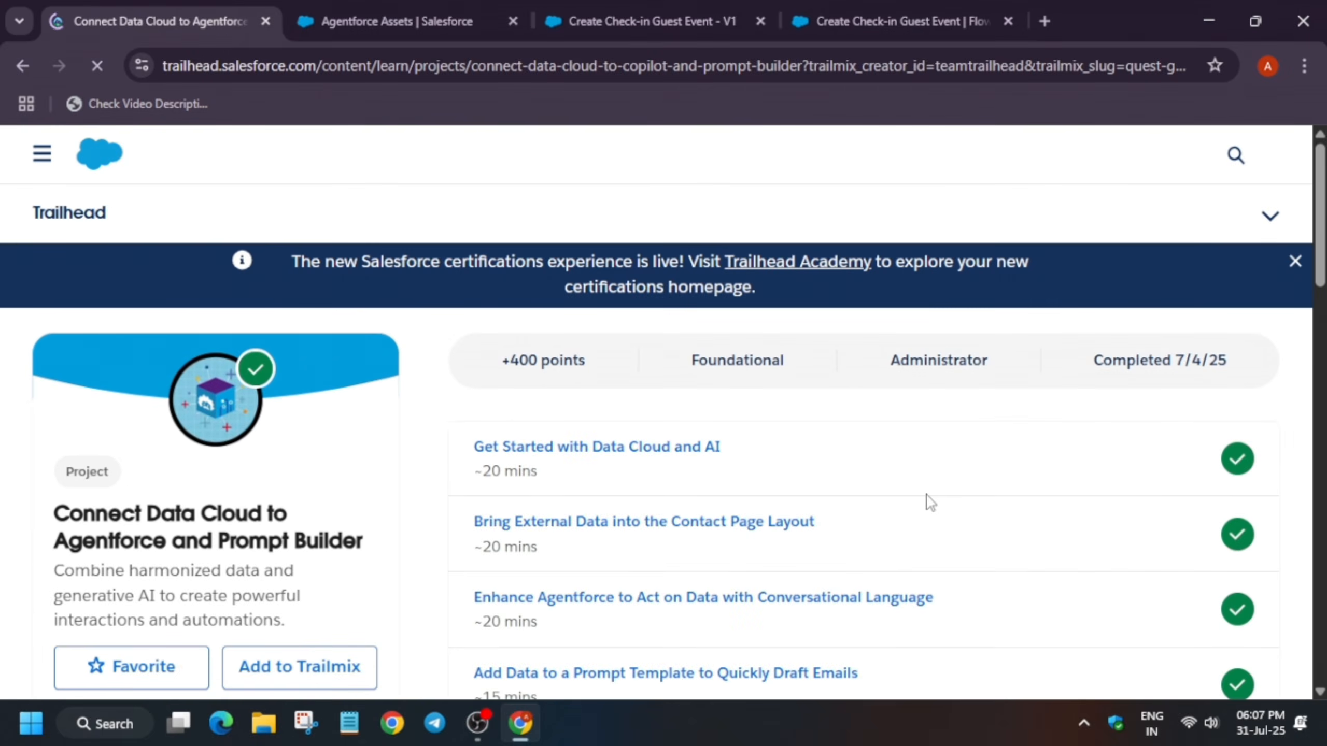
{"action": "scroll", "coordinate": [888, 491], "scroll_direction": "down", "scroll_amount": 5}
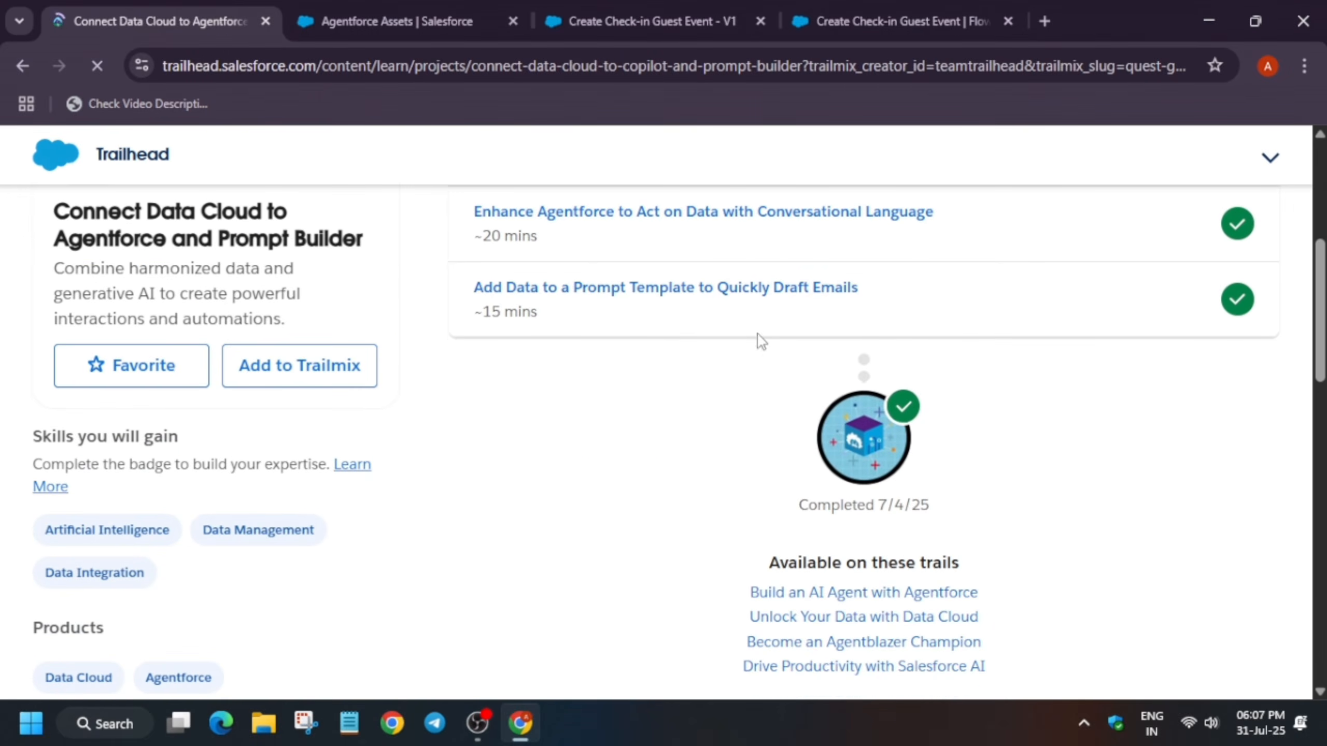
{"action": "scroll", "coordinate": [703, 398], "scroll_direction": "up", "scroll_amount": 5}
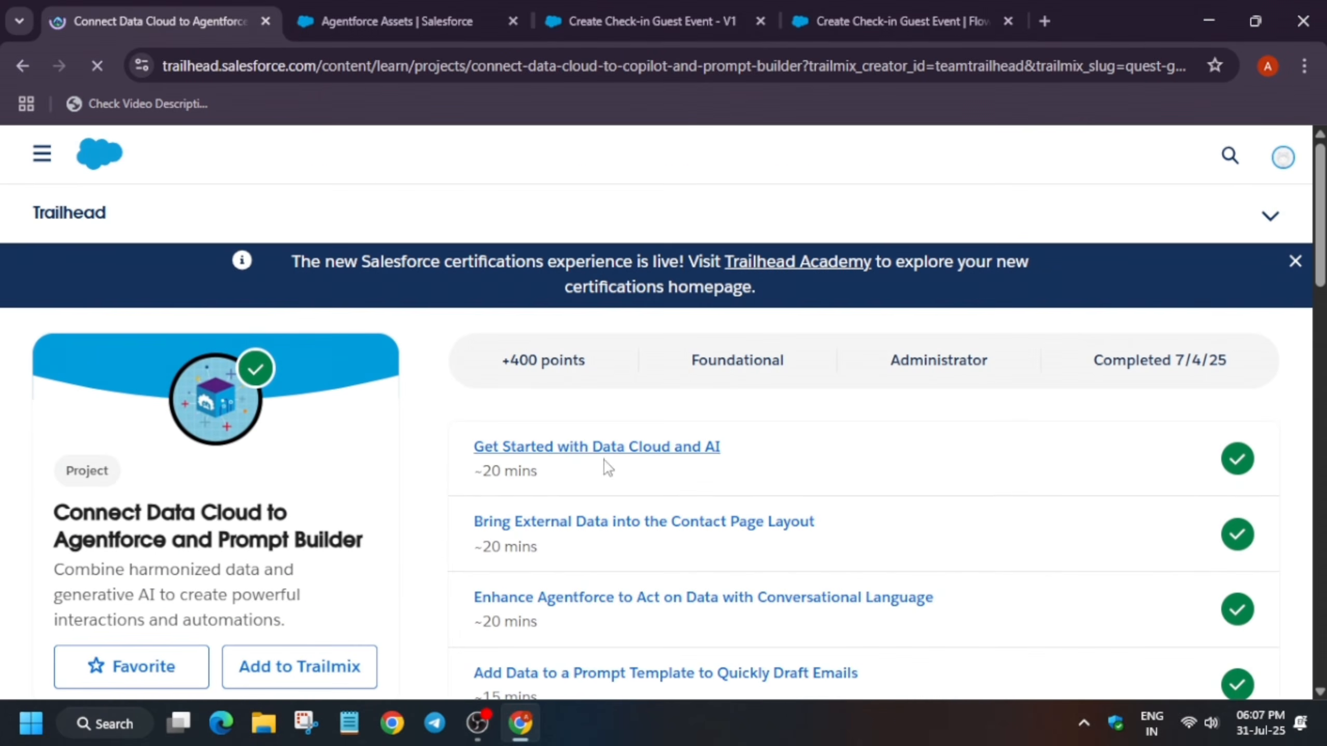
Close the Salesforce org tabs and open the Add Data to a Prompt Template to Quickly Draft Emails unit
{"action": "left_click", "coordinate": [513, 21]}
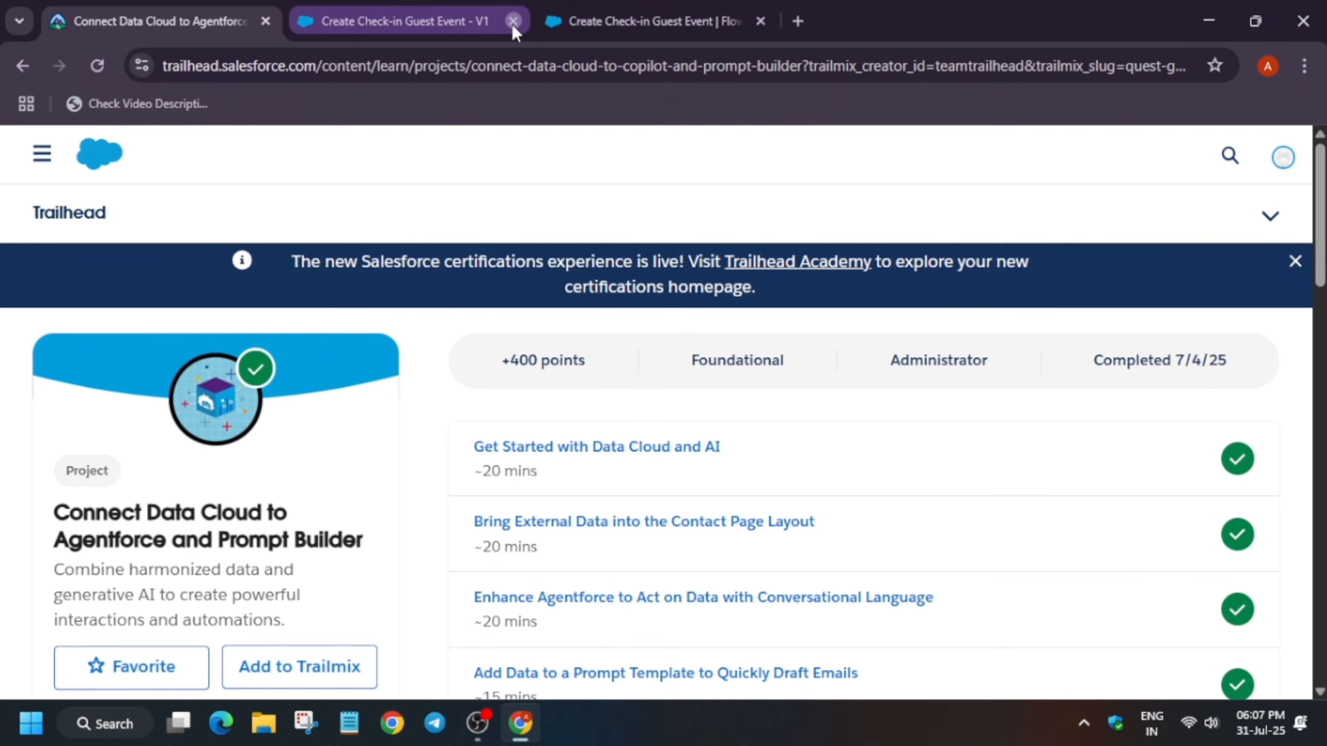
{"action": "left_click", "coordinate": [512, 23]}
{"action": "left_click", "coordinate": [512, 23]}
{"action": "scroll", "coordinate": [616, 456], "scroll_direction": "down", "scroll_amount": 4}
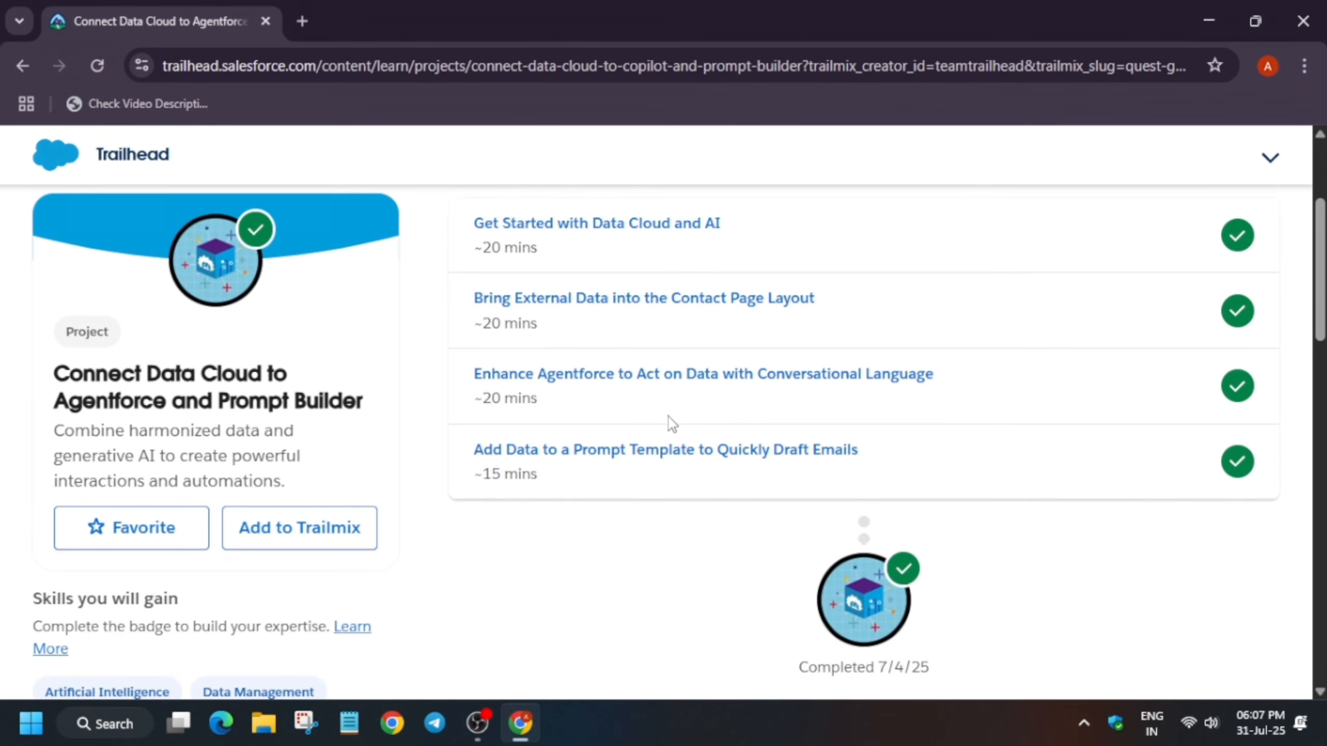
{"action": "left_click", "coordinate": [596, 460]}
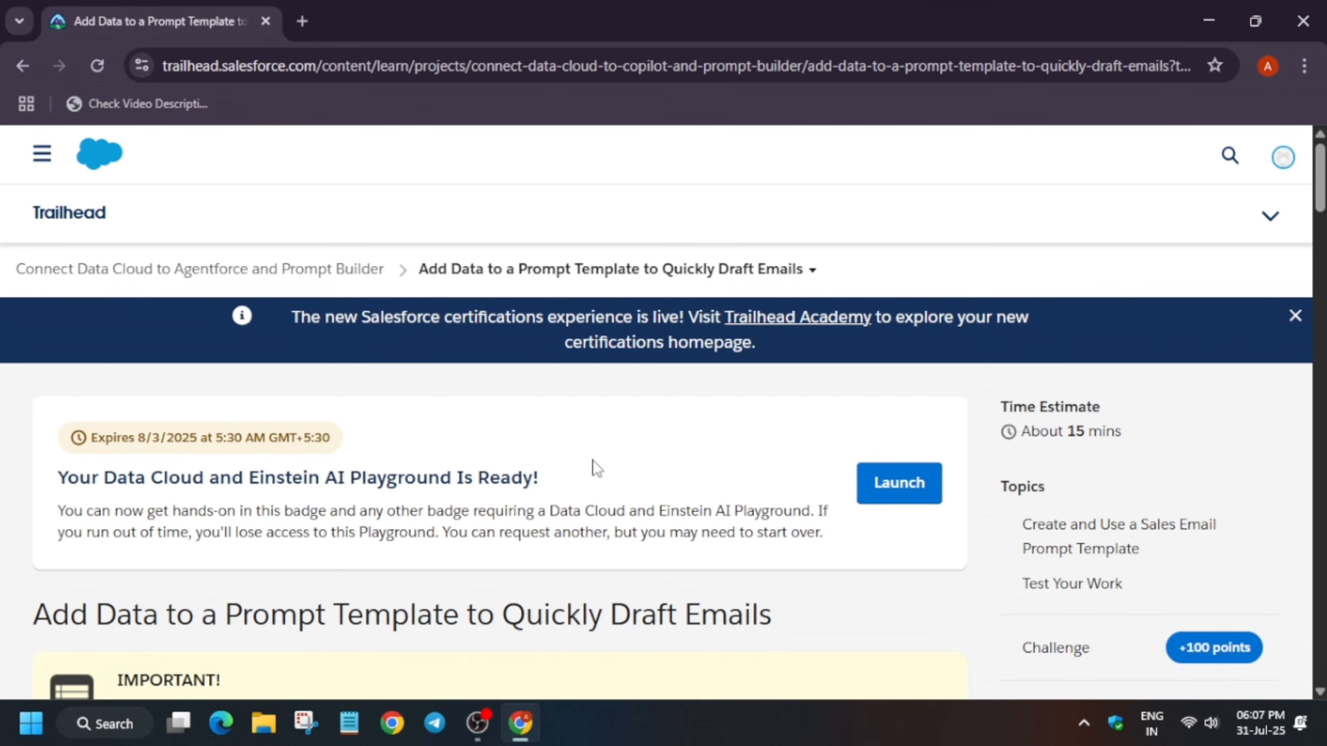
Launch the Data Cloud and Einstein AI Playground from the prompt template unit and switch to the org
{"action": "left_click", "coordinate": [888, 495]}
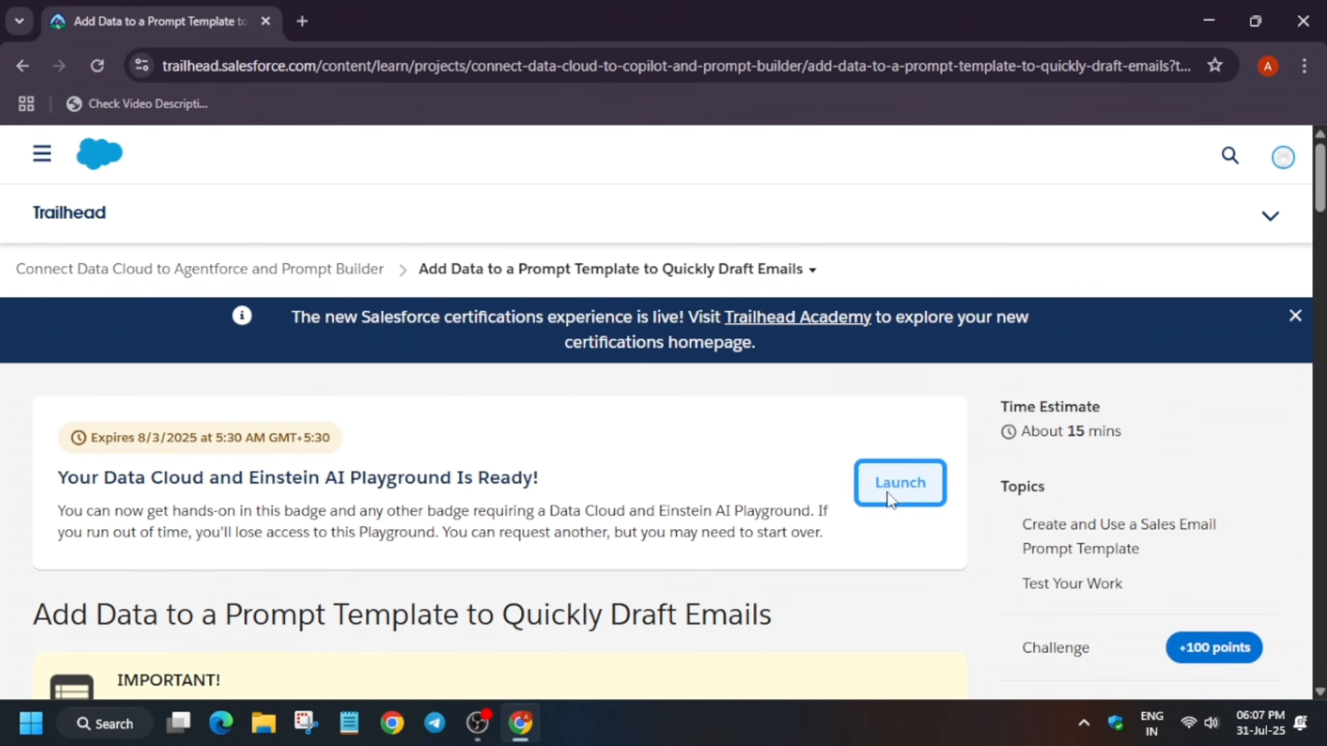
{"action": "left_click", "coordinate": [123, 21]}
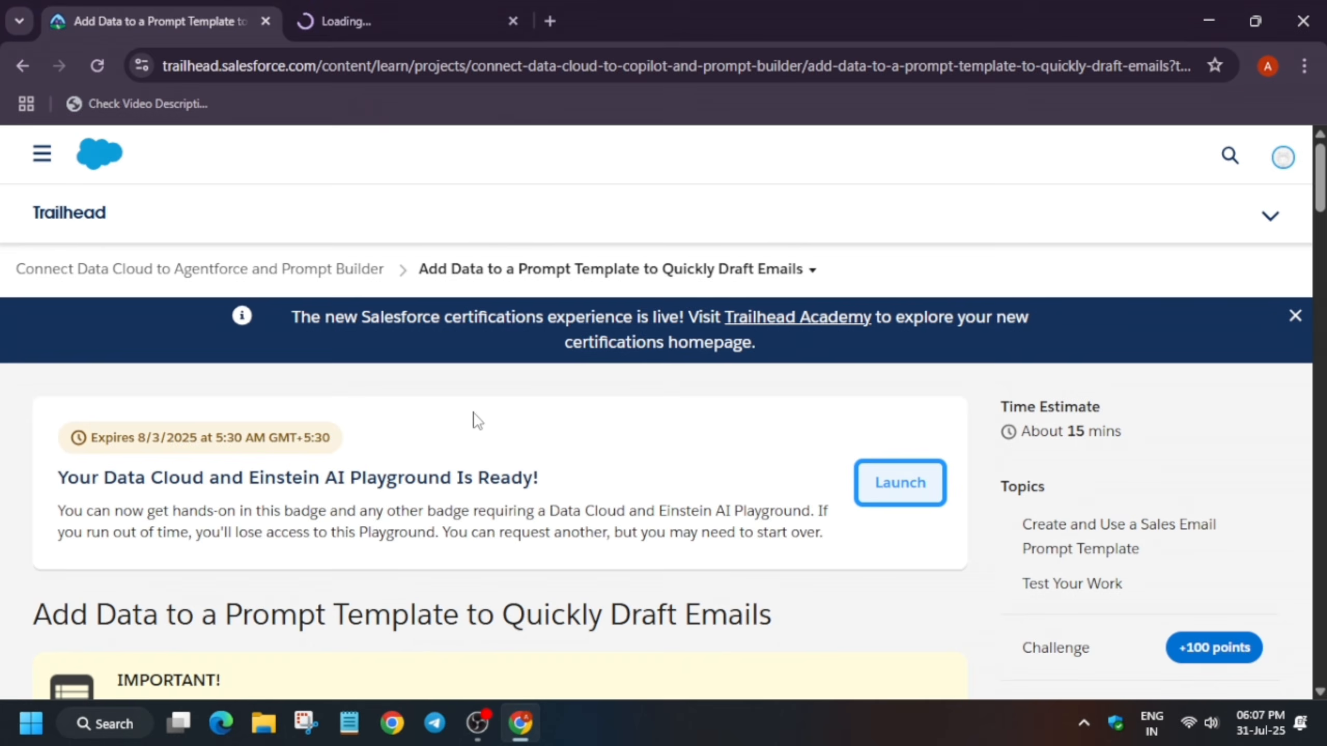
{"action": "scroll", "coordinate": [472, 419], "scroll_direction": "down", "scroll_amount": 8}
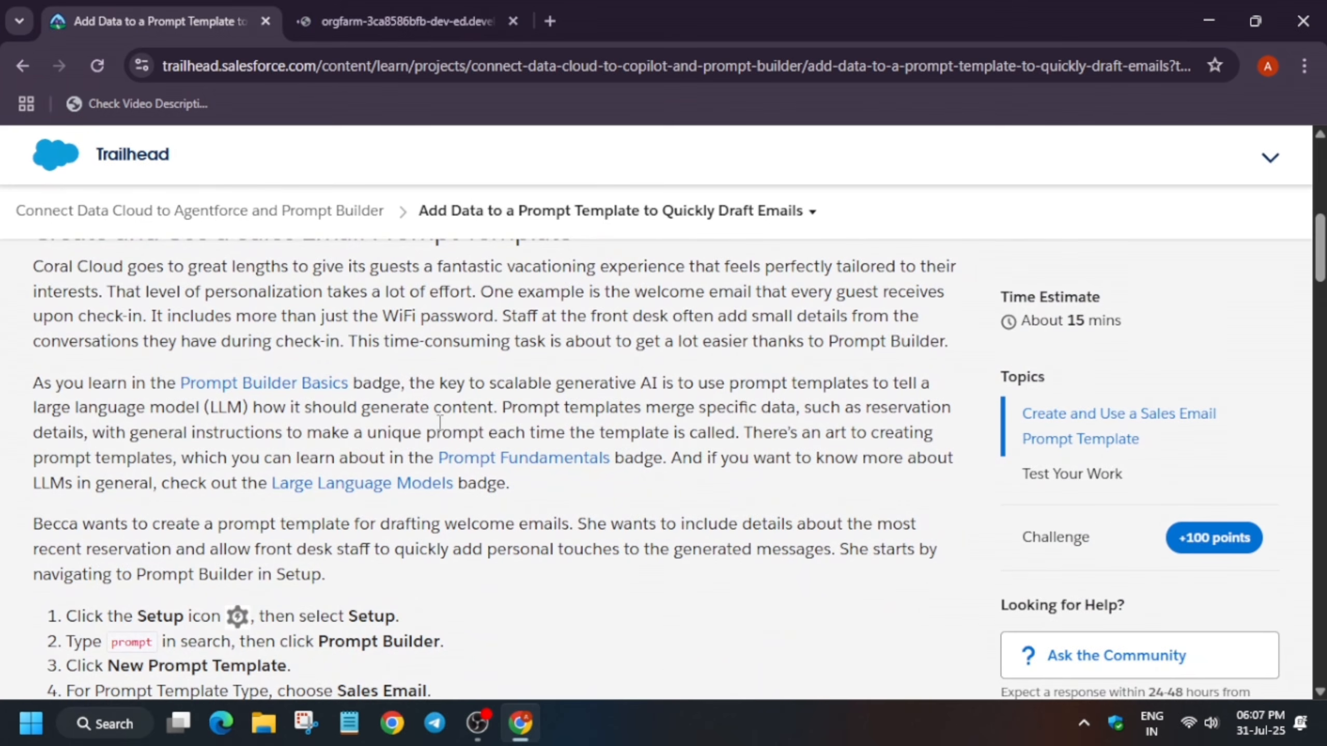
{"action": "left_click", "coordinate": [361, 16]}
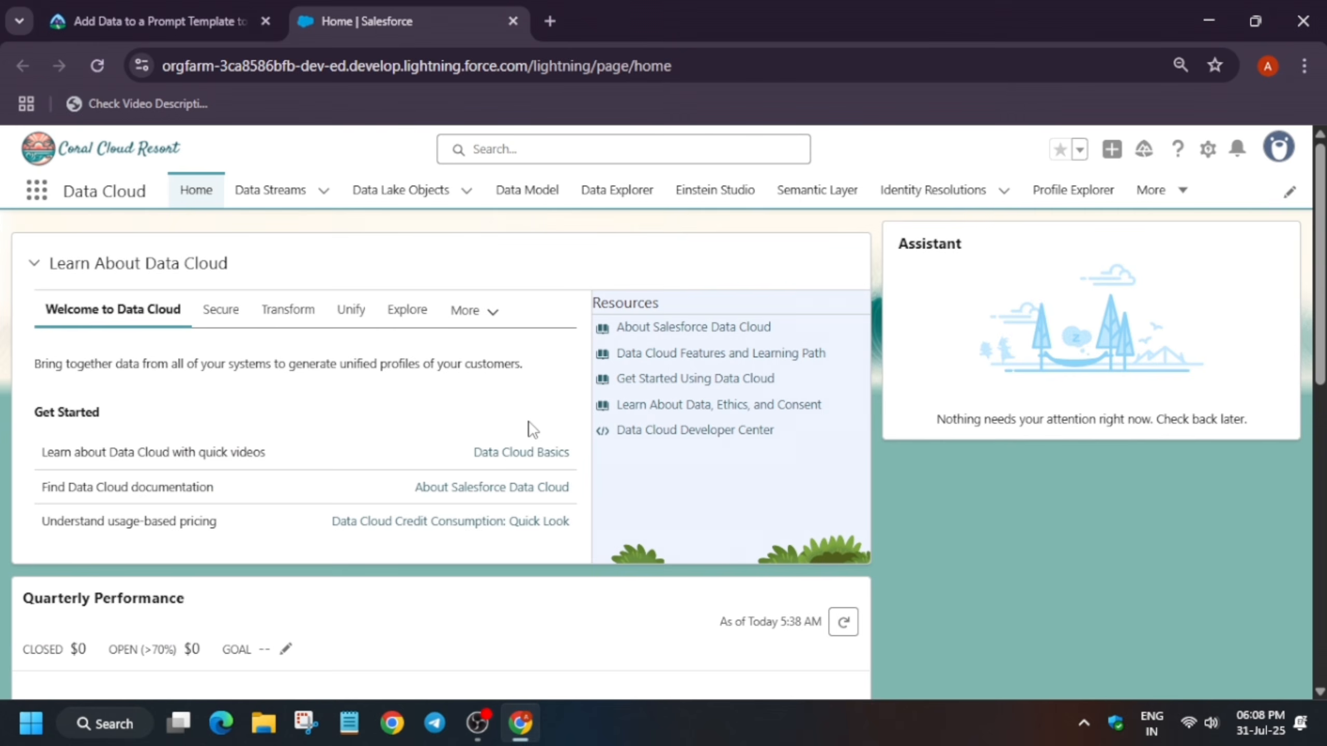
Open Setup from the org home page in a new tab
{"action": "left_click", "coordinate": [1205, 151]}
{"action": "left_click", "coordinate": [1085, 223]}
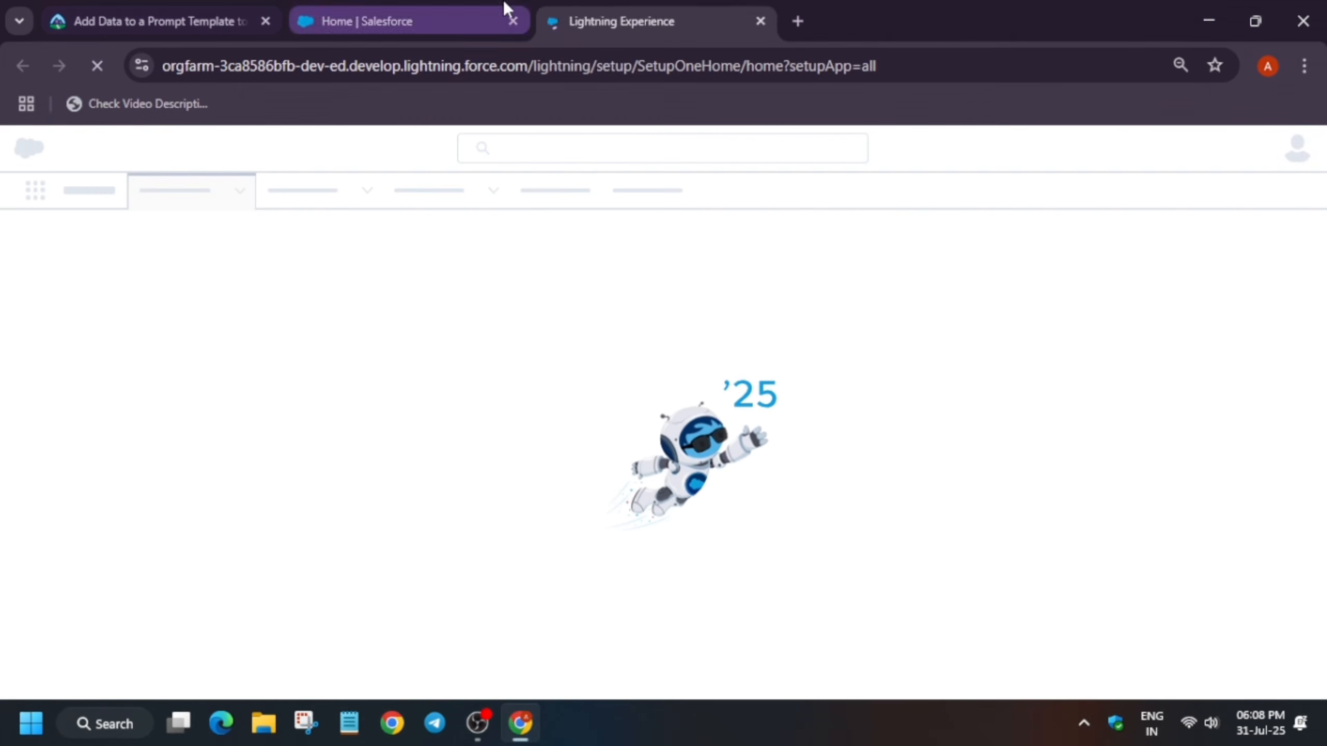
{"action": "left_click_drag", "start_coordinate": [556, 10], "coordinate": [381, 6]}
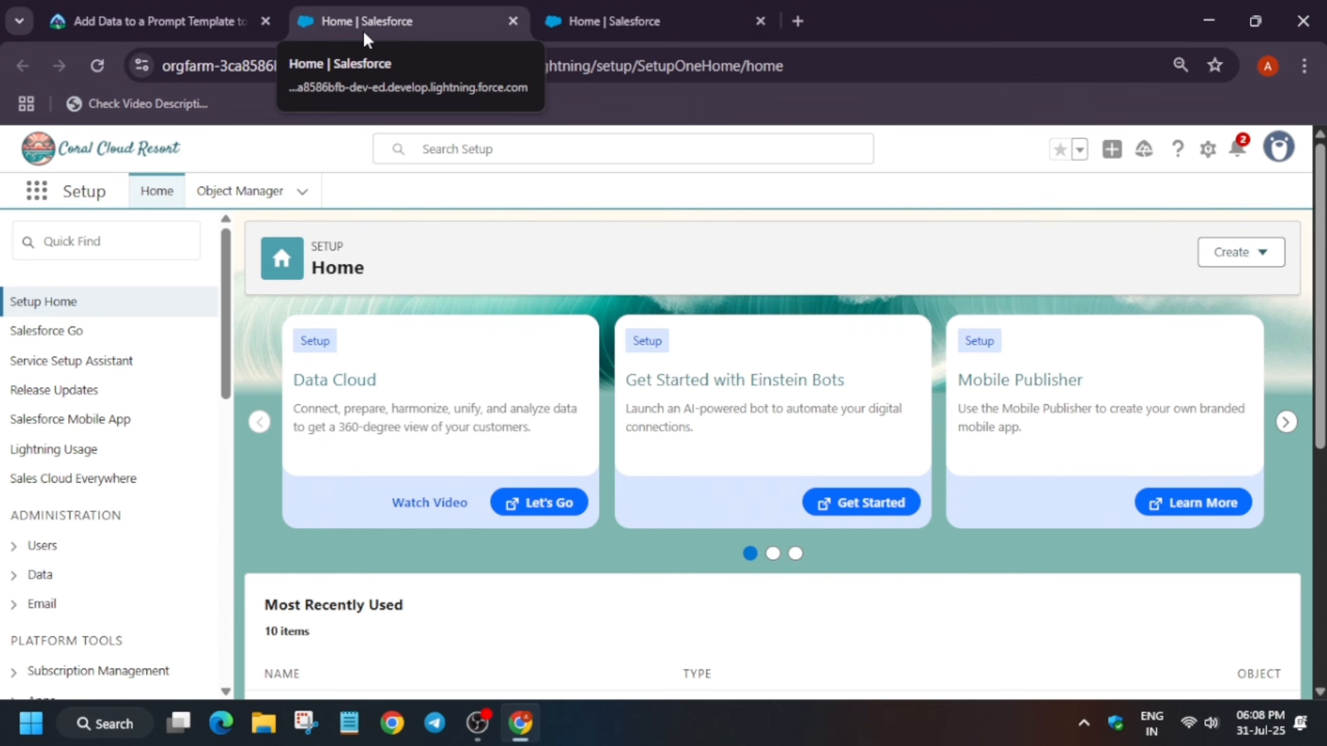
Search Setup for prompt, open Prompt Builder, and start a new prompt template
{"action": "left_click", "coordinate": [93, 246]}
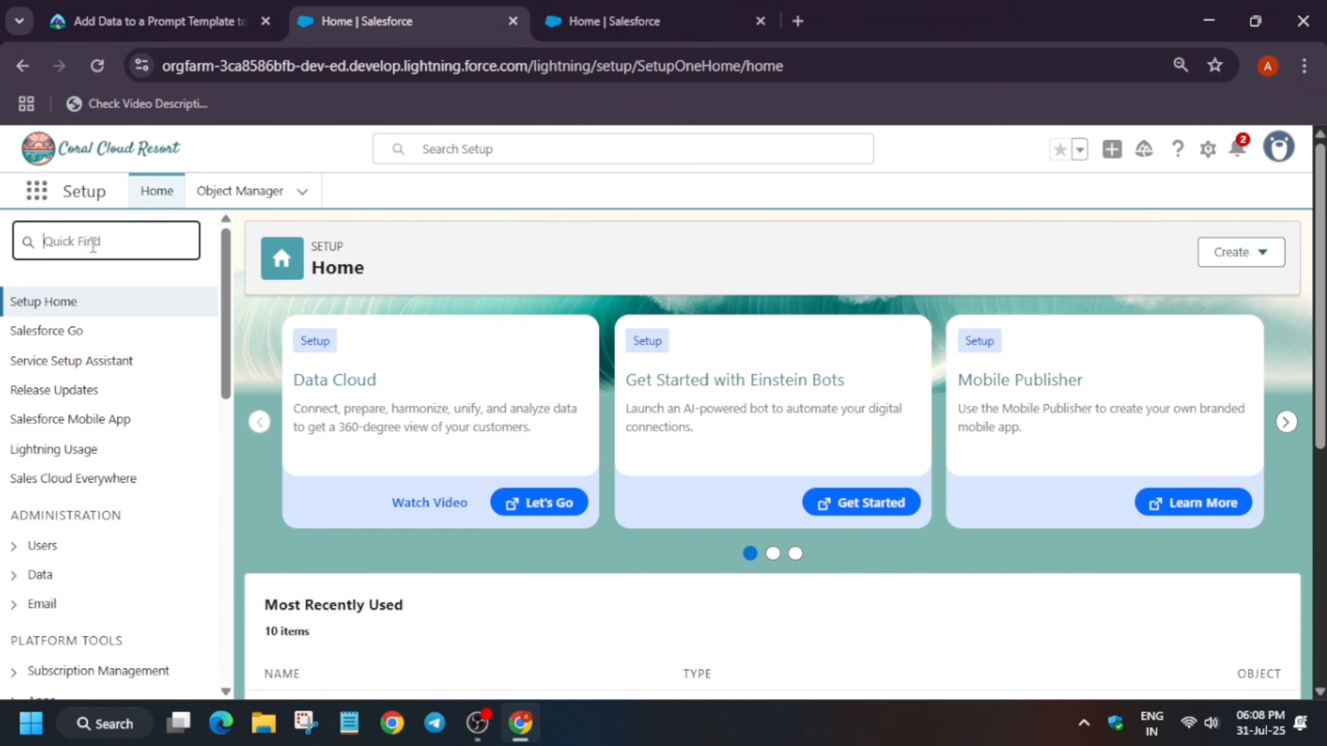
{"action": "type", "text": "prompt"}
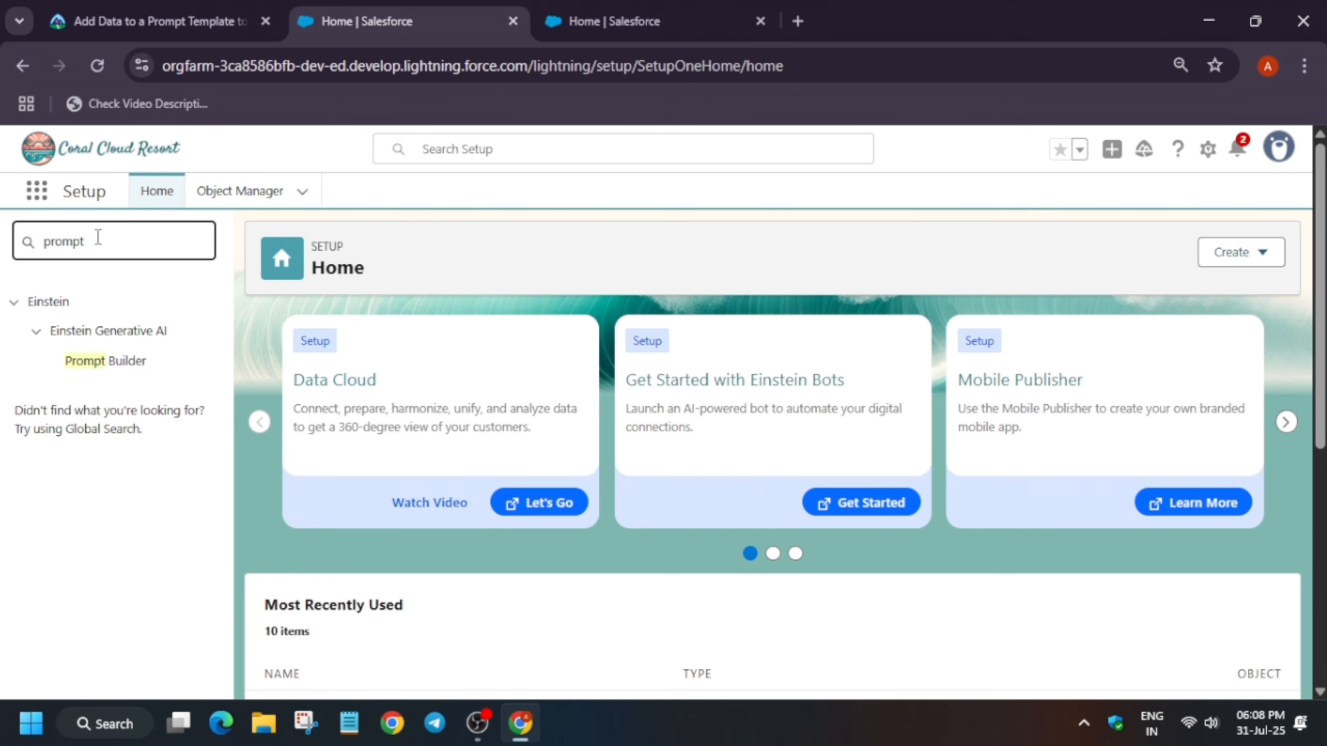
{"action": "left_click", "coordinate": [101, 361]}
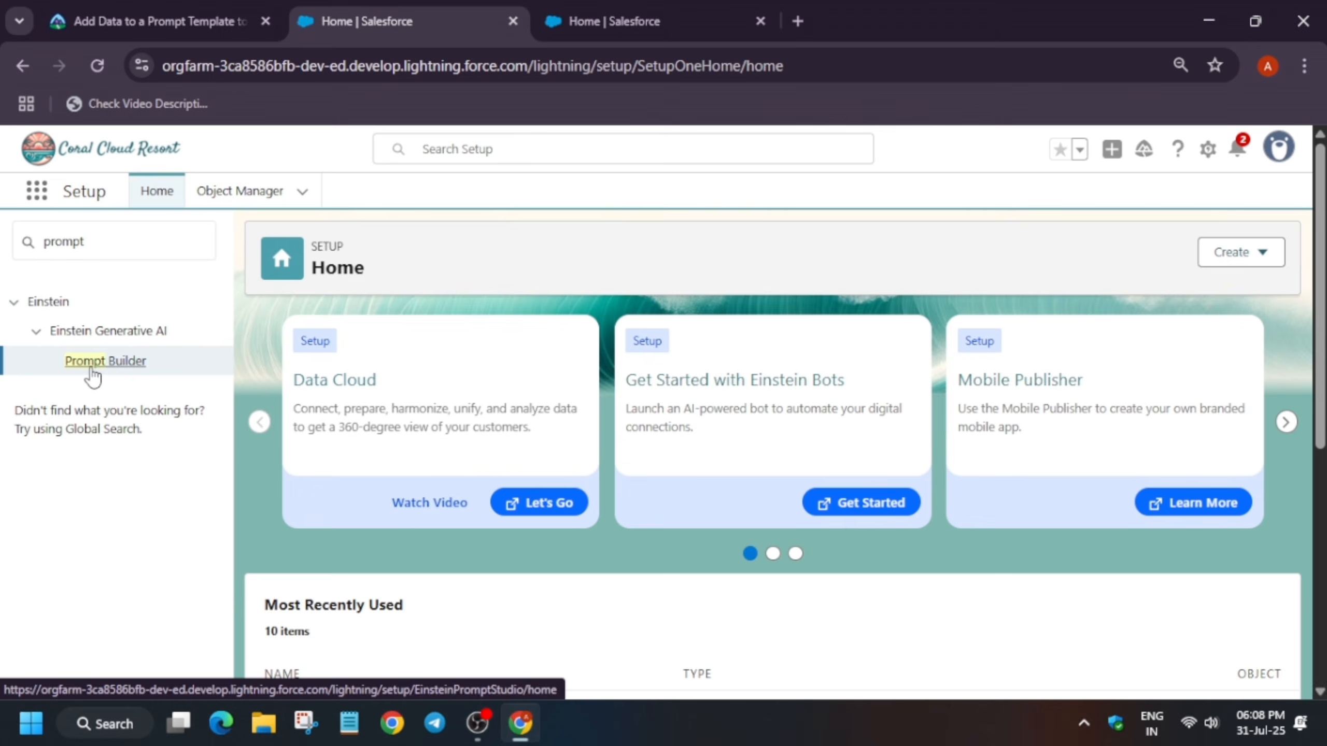
{"action": "left_click", "coordinate": [91, 369]}
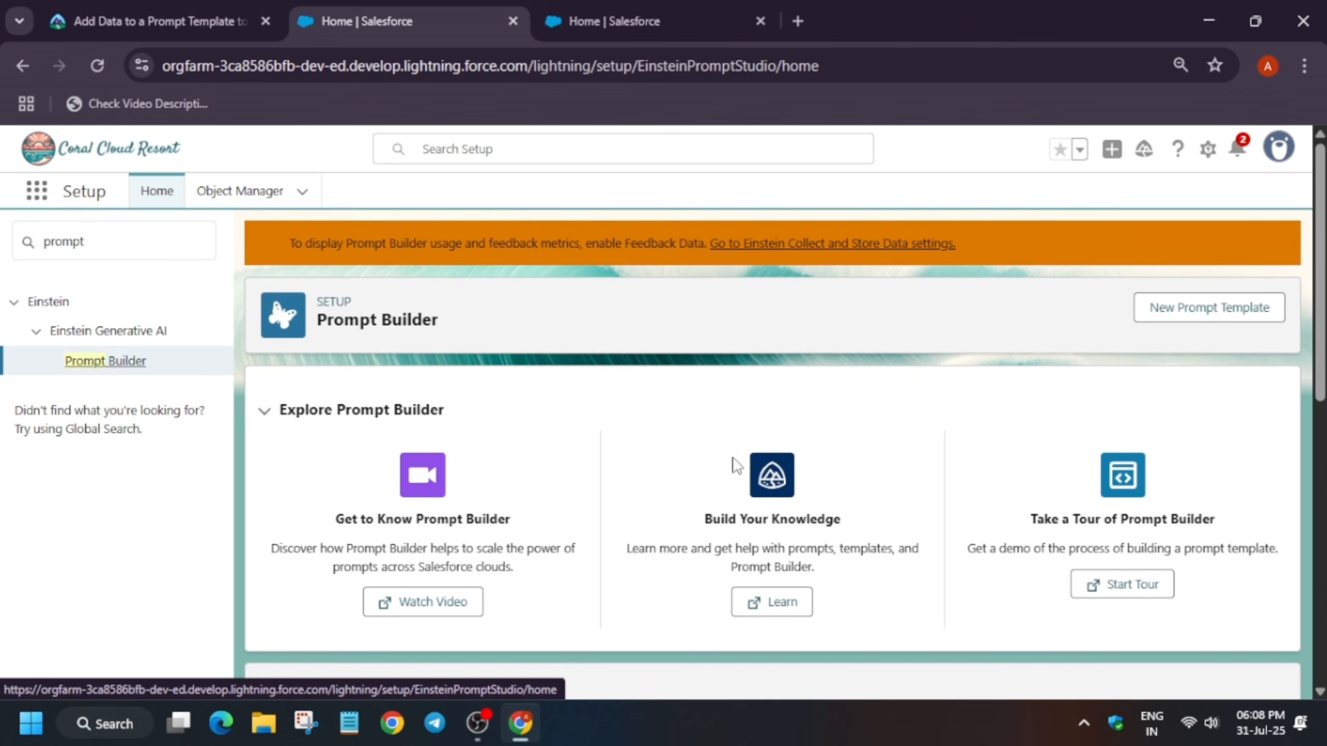
{"action": "left_click", "coordinate": [1207, 319]}
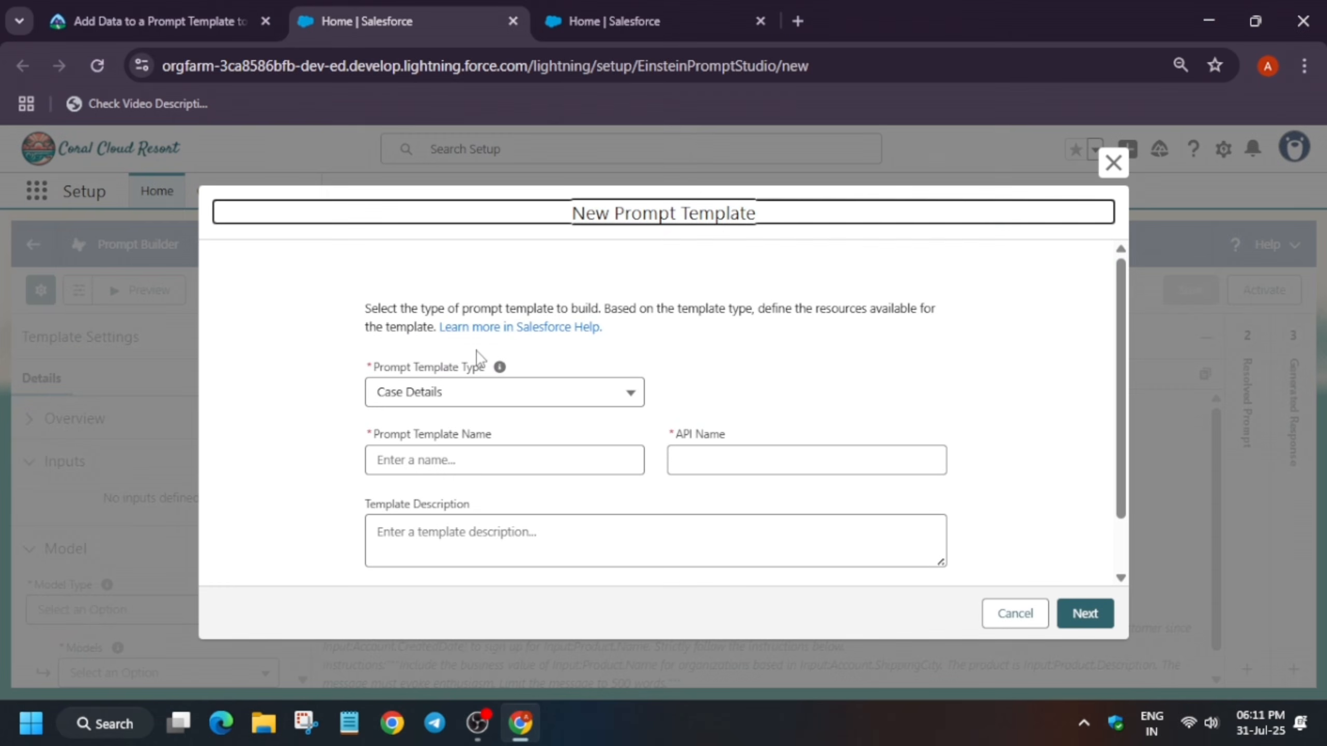
{"action": "left_click", "coordinate": [468, 395]}
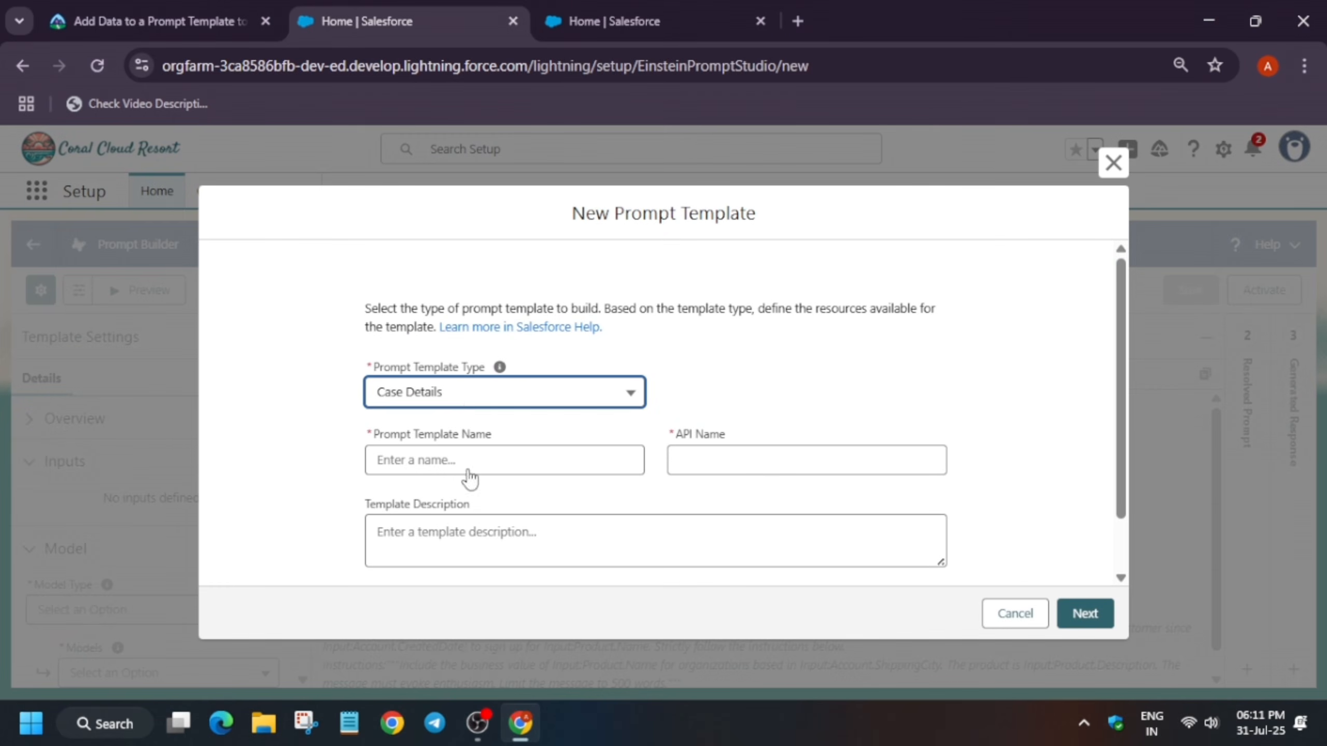
Set the prompt template type to Sales Email and name the template Check-in Welcome, copied from the unit instructions
{"action": "scroll", "coordinate": [471, 623], "scroll_direction": "down", "scroll_amount": 1}
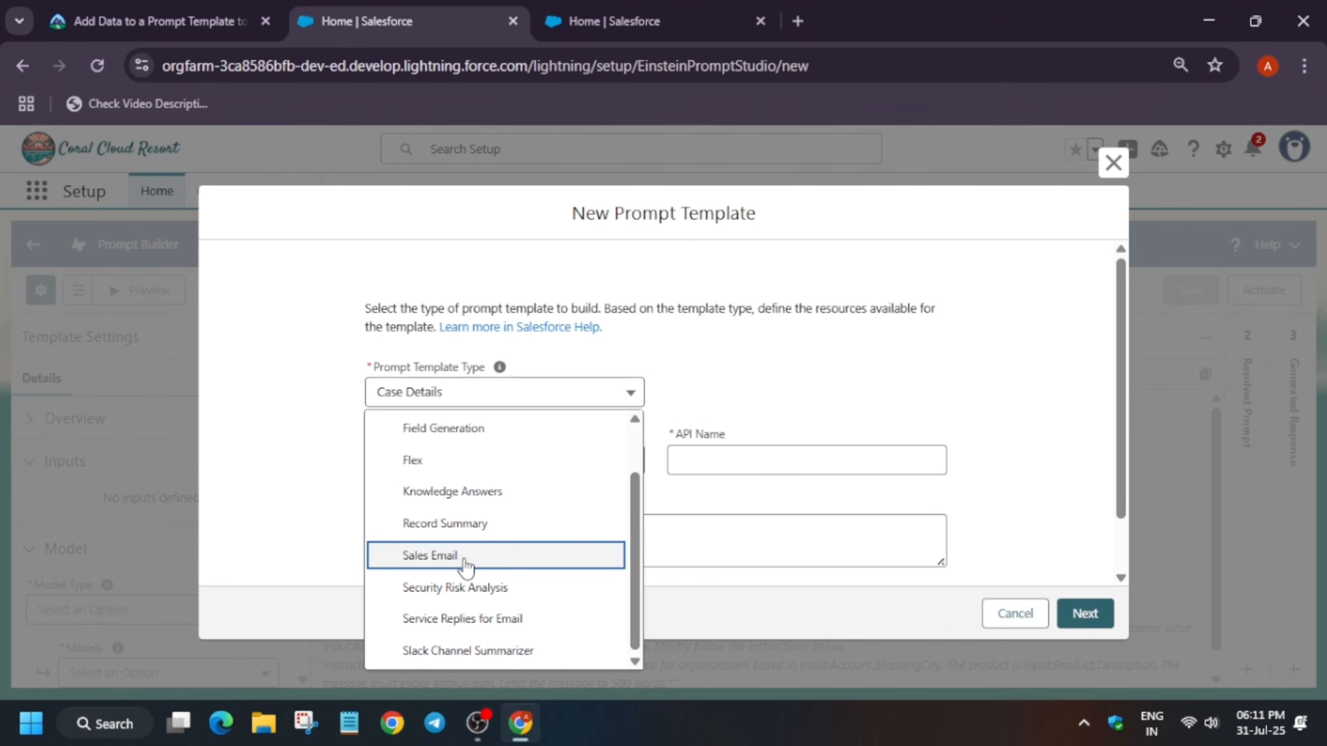
{"action": "left_click", "coordinate": [465, 558]}
{"action": "left_click", "coordinate": [193, 20]}
{"action": "scroll", "coordinate": [353, 432], "scroll_direction": "up", "scroll_amount": 10}
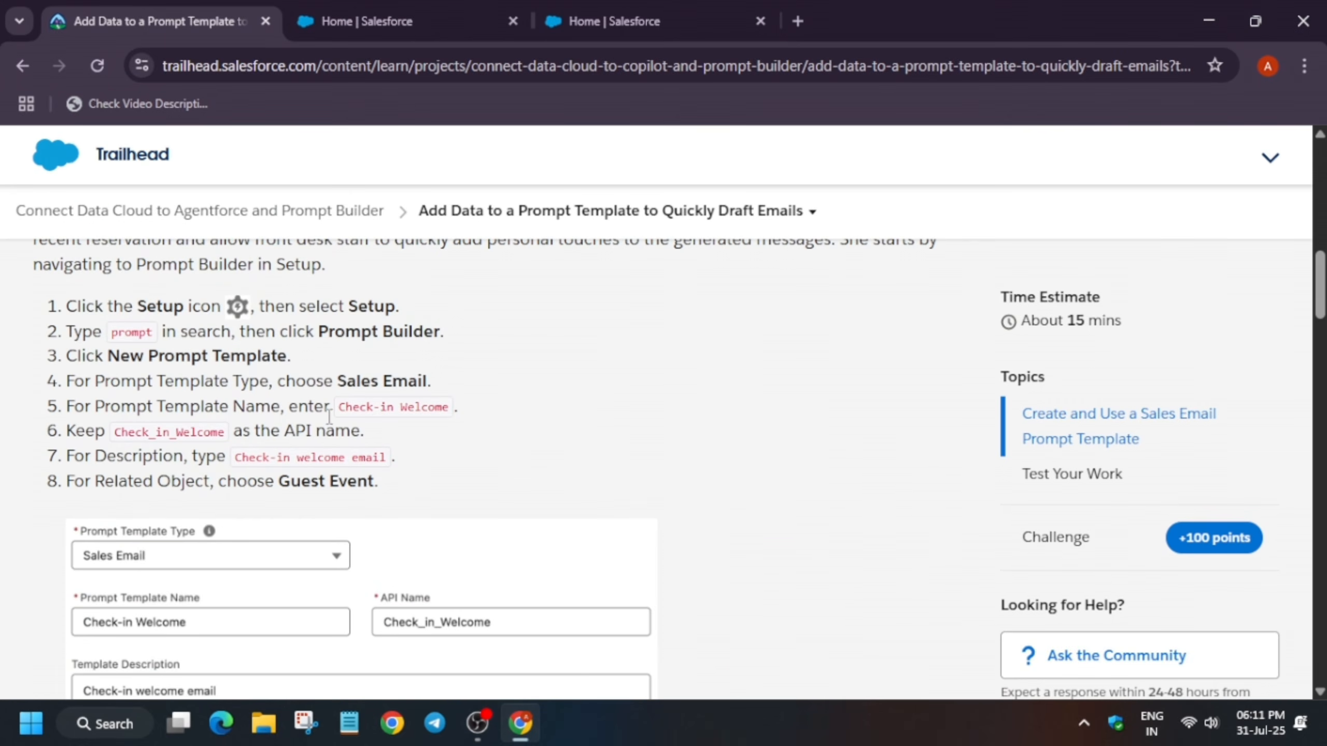
{"action": "left_click_drag", "start_coordinate": [337, 407], "coordinate": [454, 416]}
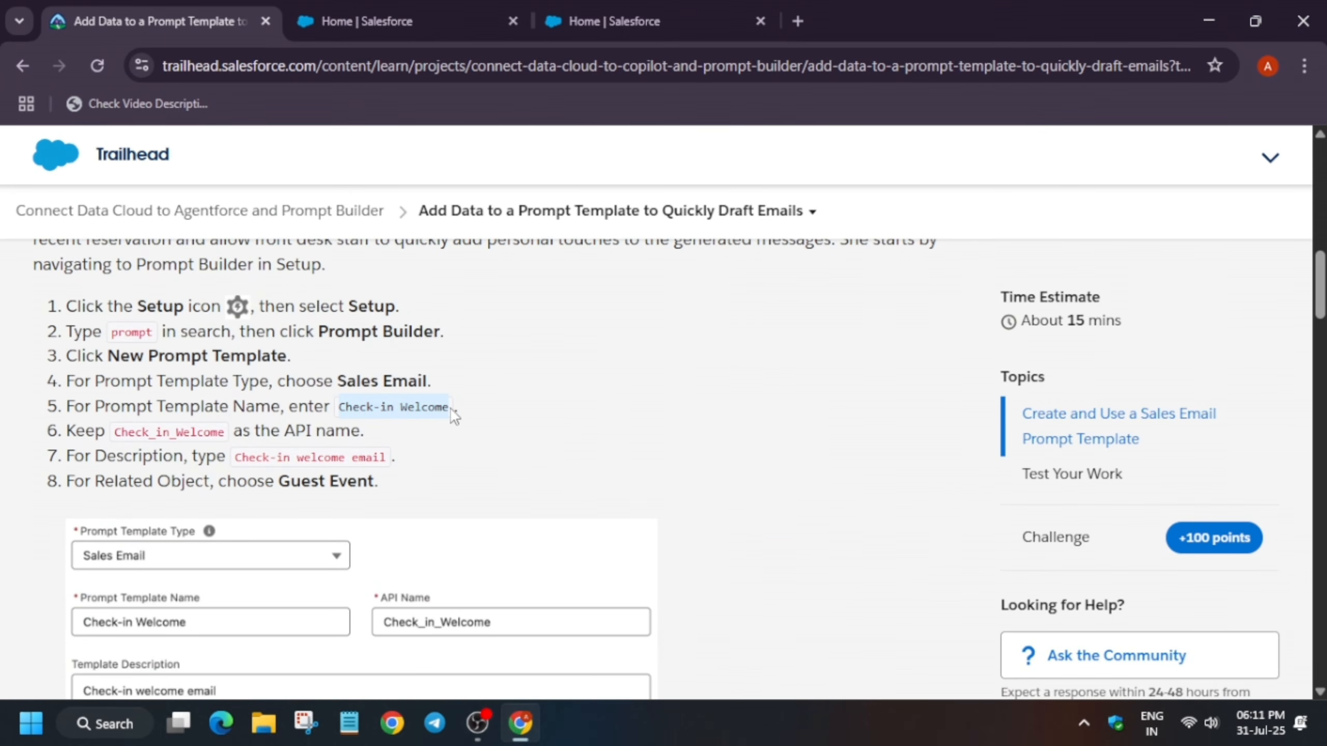
{"action": "key", "text": "ctrl+c"}
{"action": "left_click", "coordinate": [413, 16]}
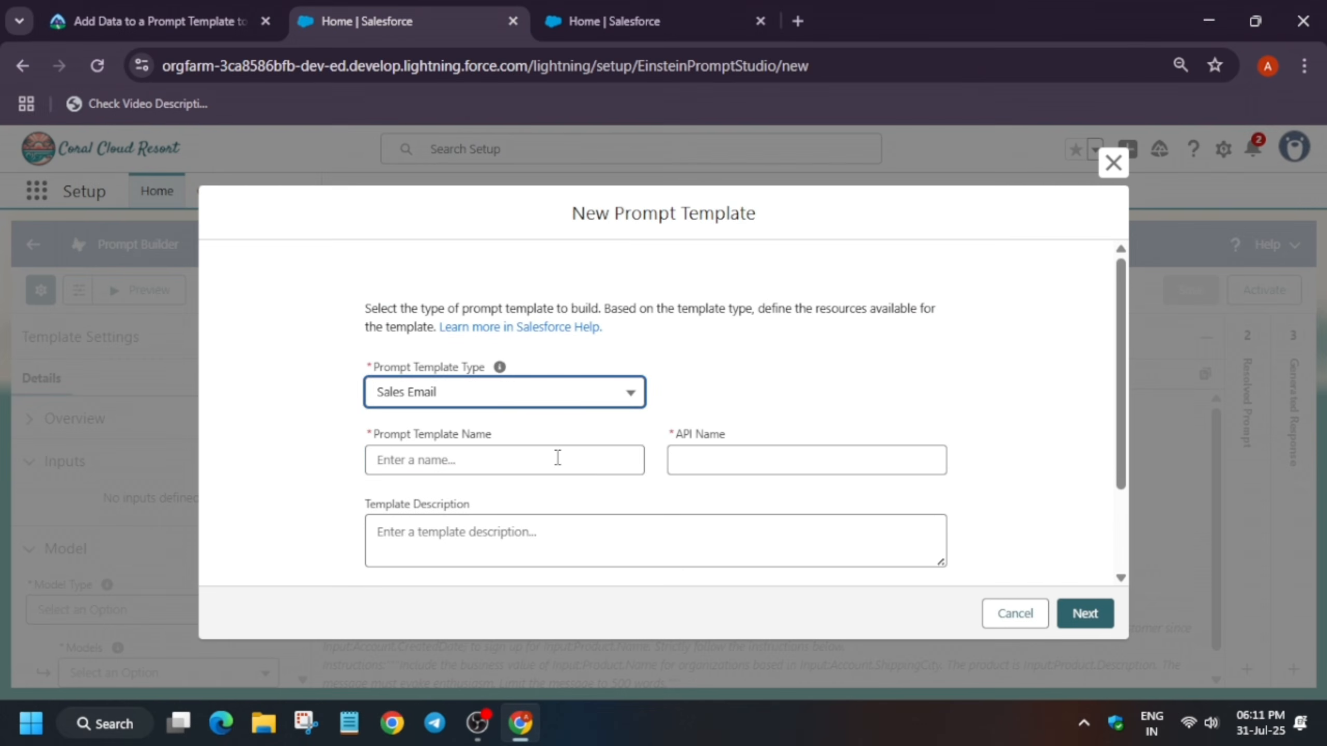
{"action": "left_click", "coordinate": [537, 460]}
{"action": "key", "text": "ctrl+v"}
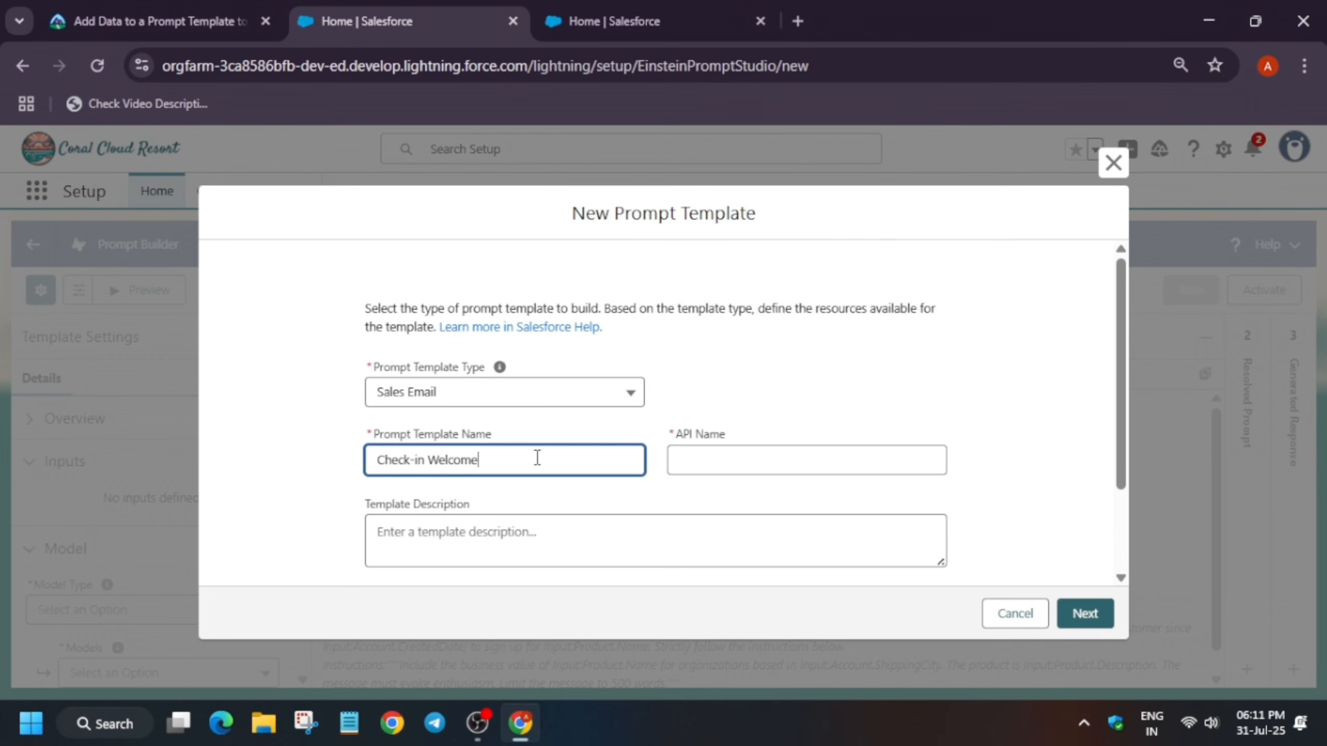
Set the API name to Check_in_Welcome, copying it from the unit instructions
{"action": "left_click", "coordinate": [184, 8]}
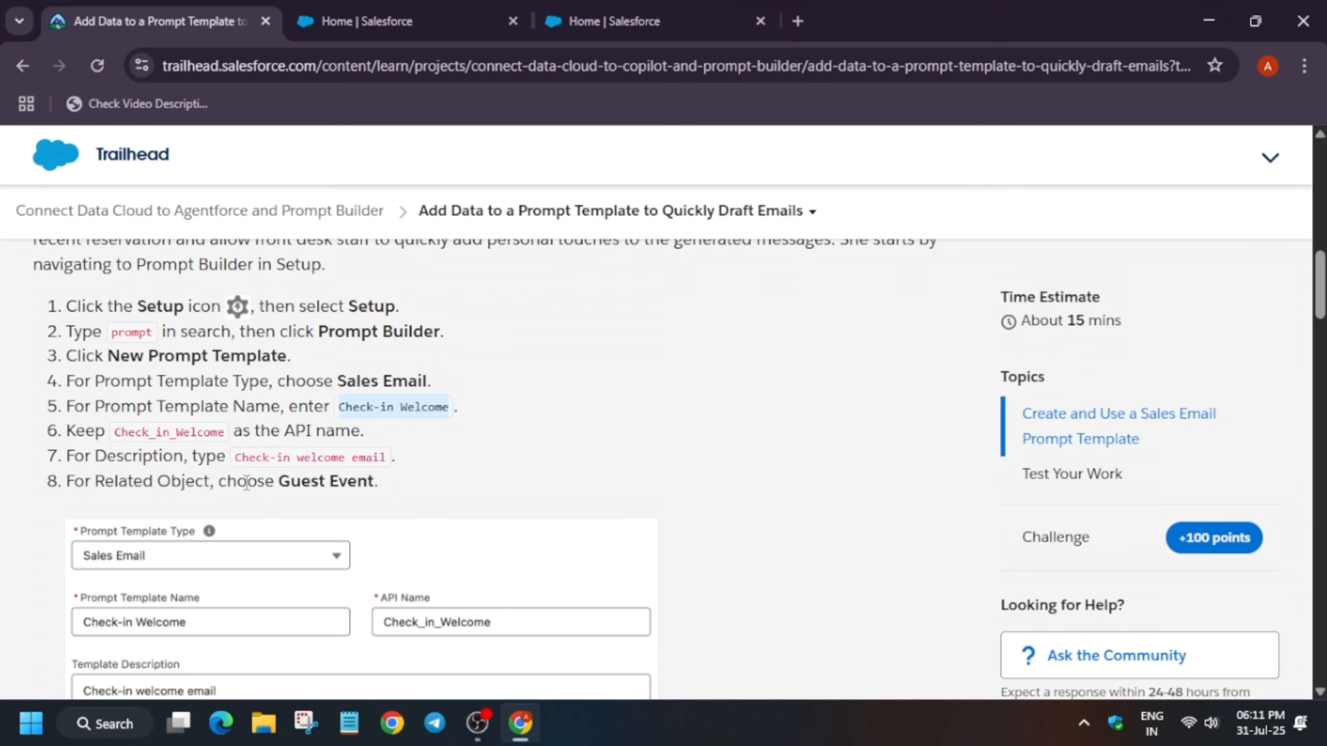
{"action": "left_click_drag", "start_coordinate": [115, 431], "coordinate": [225, 444]}
{"action": "left_click", "coordinate": [366, 21]}
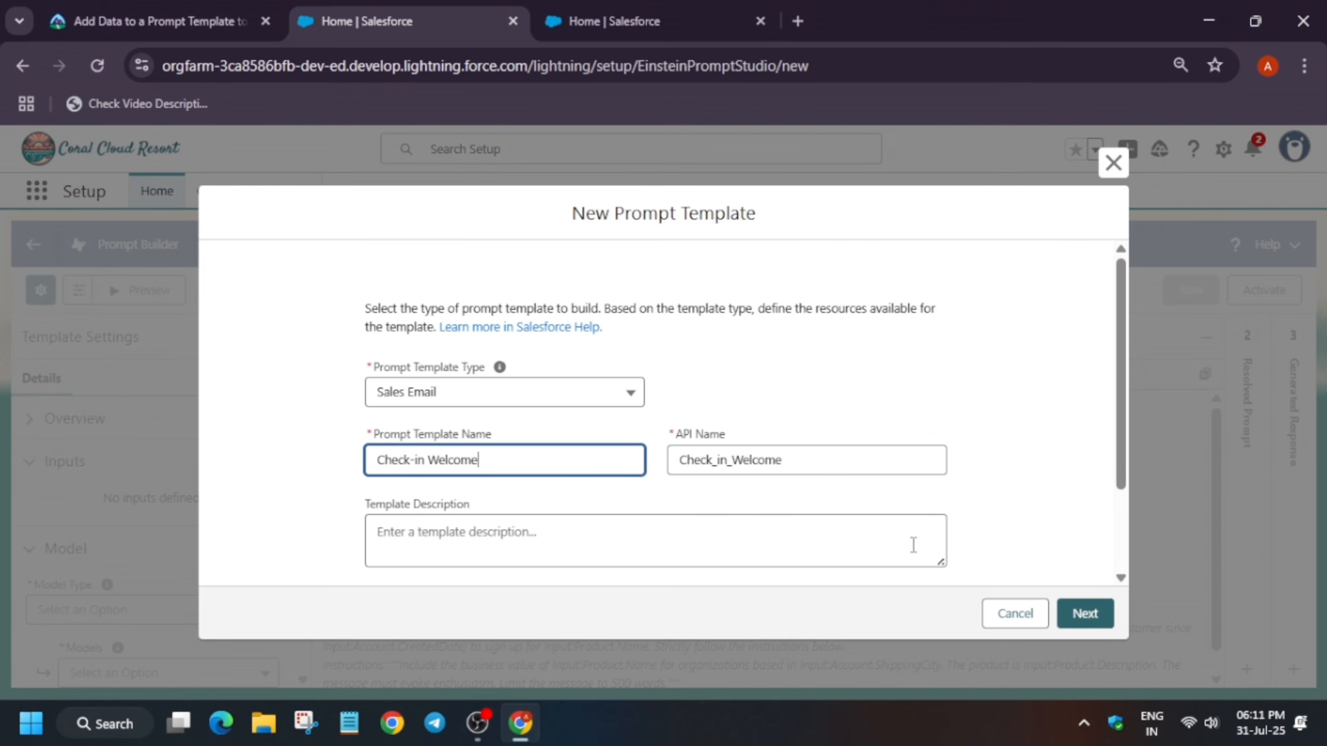
{"action": "double_click", "coordinate": [769, 465]}
{"action": "key", "text": "ctrl+v"}
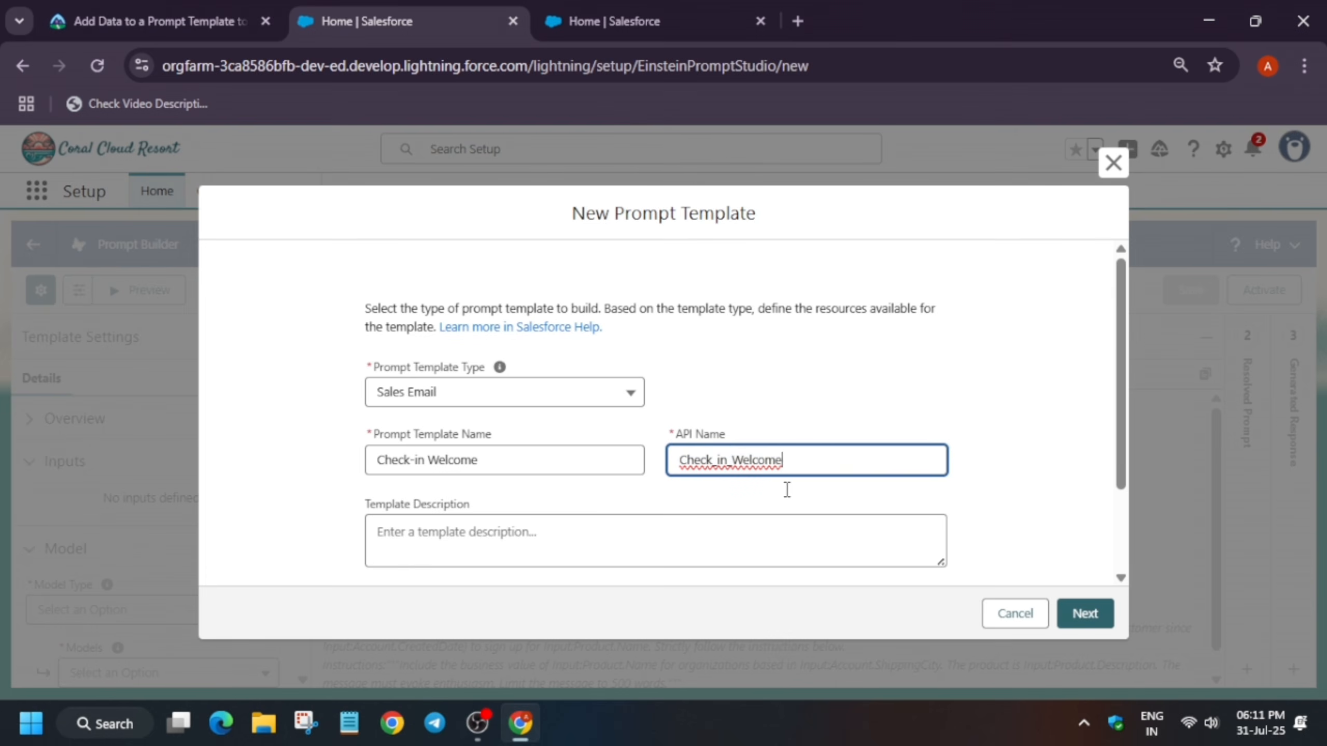
Enter the template description Check-in welcome email, copied from the unit instructions
{"action": "left_click", "coordinate": [157, 21]}
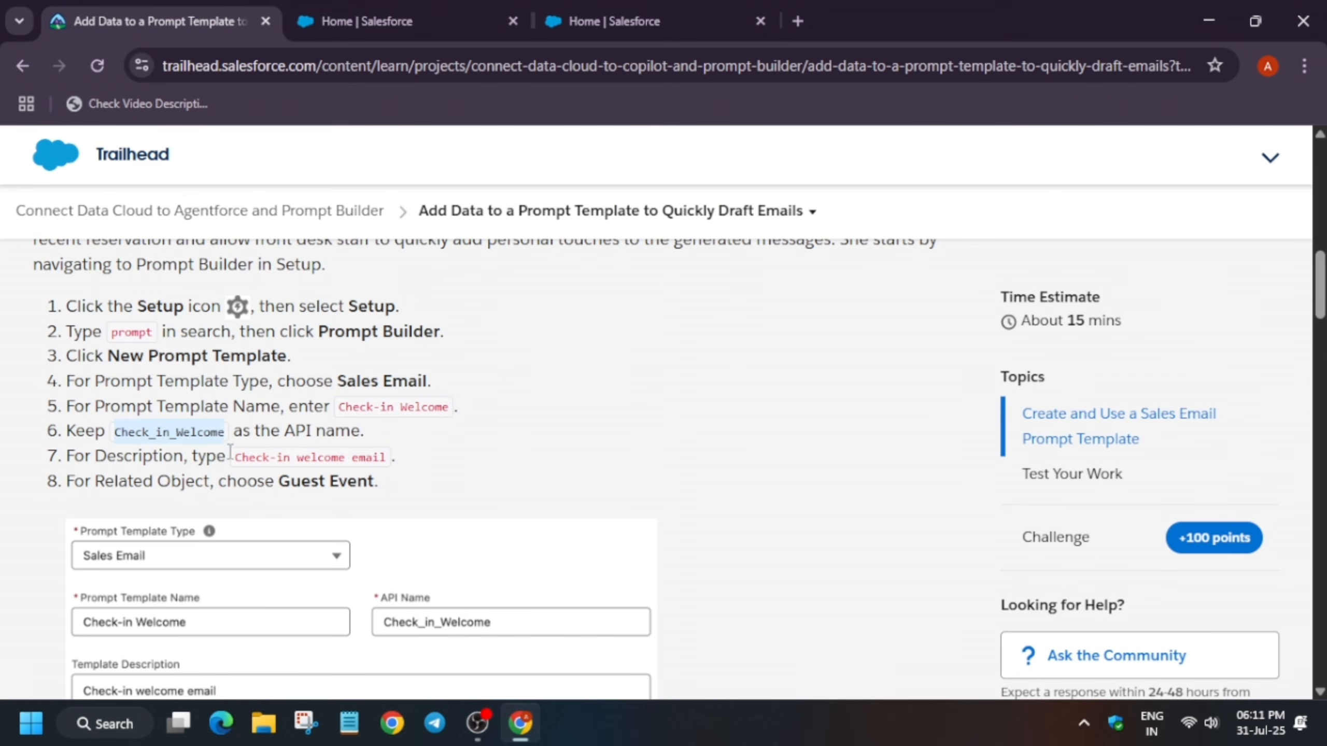
{"action": "left_click_drag", "start_coordinate": [230, 451], "coordinate": [385, 453]}
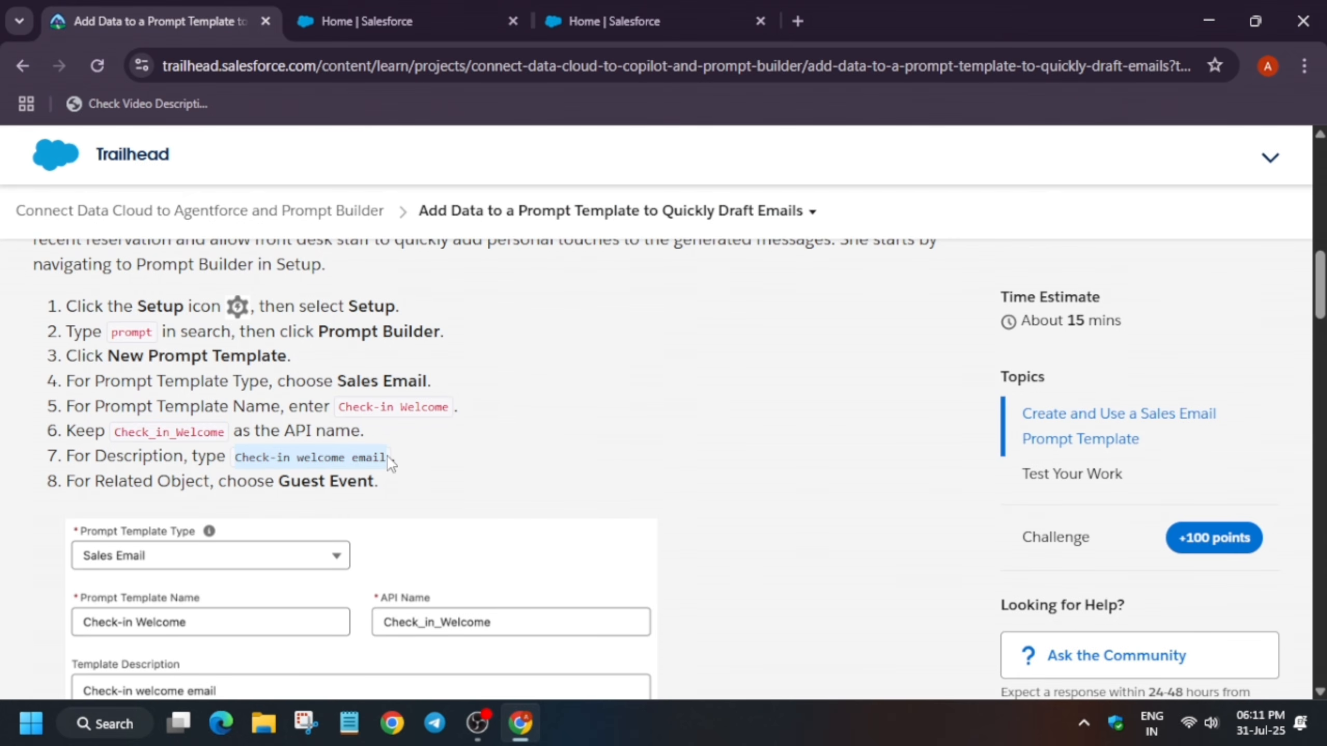
{"action": "key", "text": "ctrl+Tab"}
{"action": "left_click", "coordinate": [594, 539]}
{"action": "key", "text": "ctrl+v"}
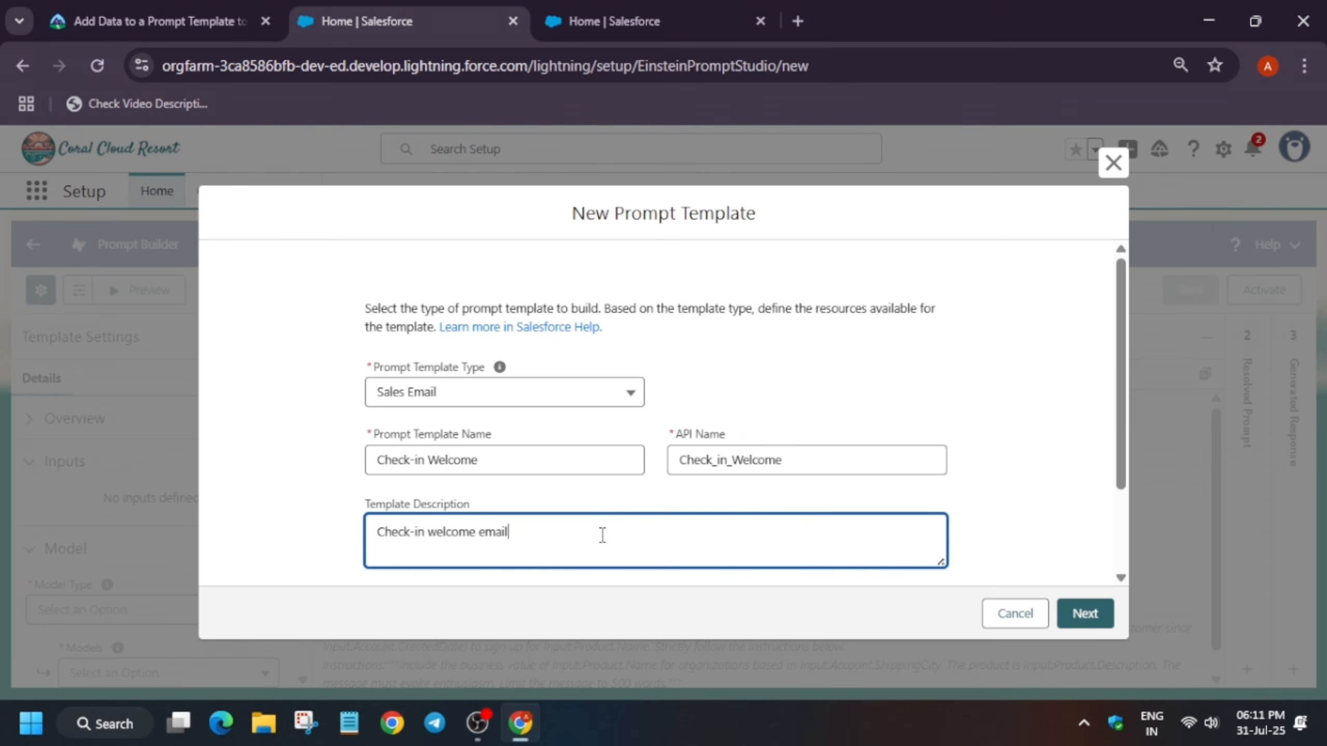
Set the recipient to Contact and the related object to Guest Event, then continue to the template editor
{"action": "scroll", "coordinate": [1053, 463], "scroll_direction": "down", "scroll_amount": 3}
{"action": "left_click", "coordinate": [547, 507]}
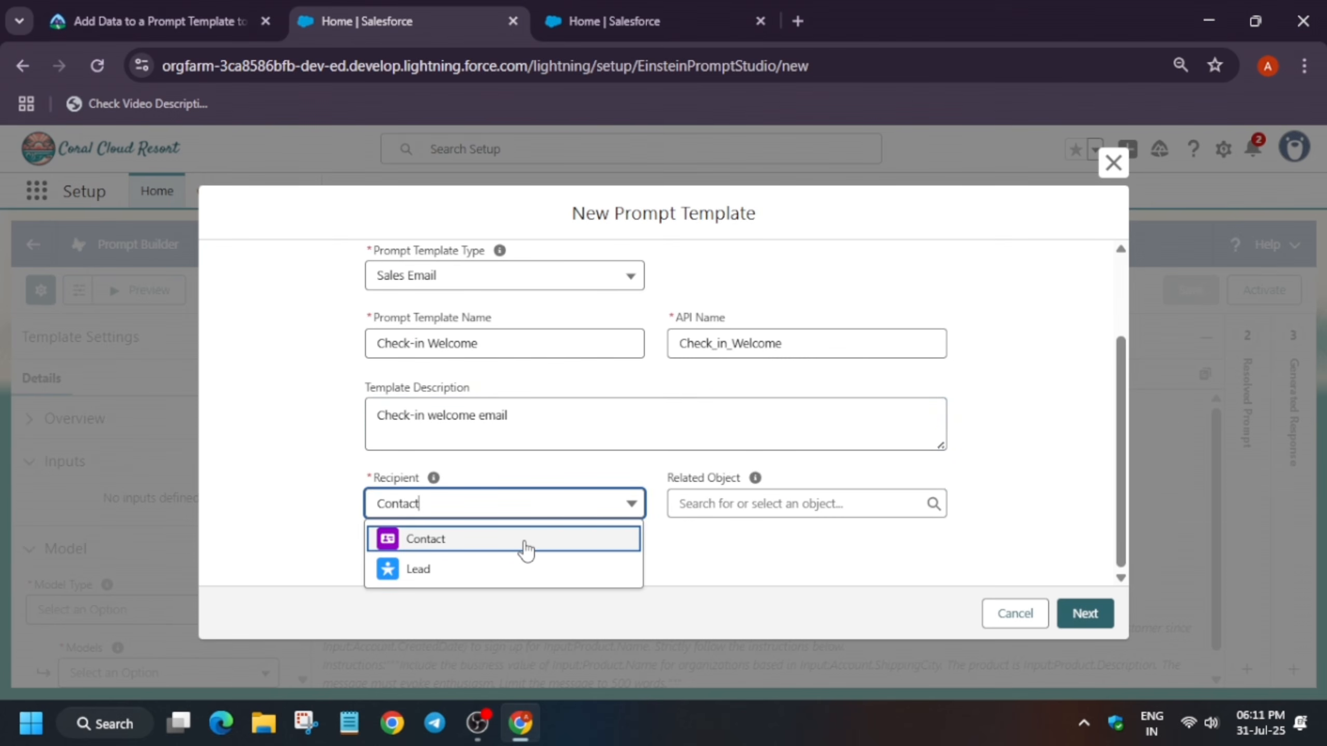
{"action": "left_click", "coordinate": [527, 544]}
{"action": "left_click", "coordinate": [754, 507]}
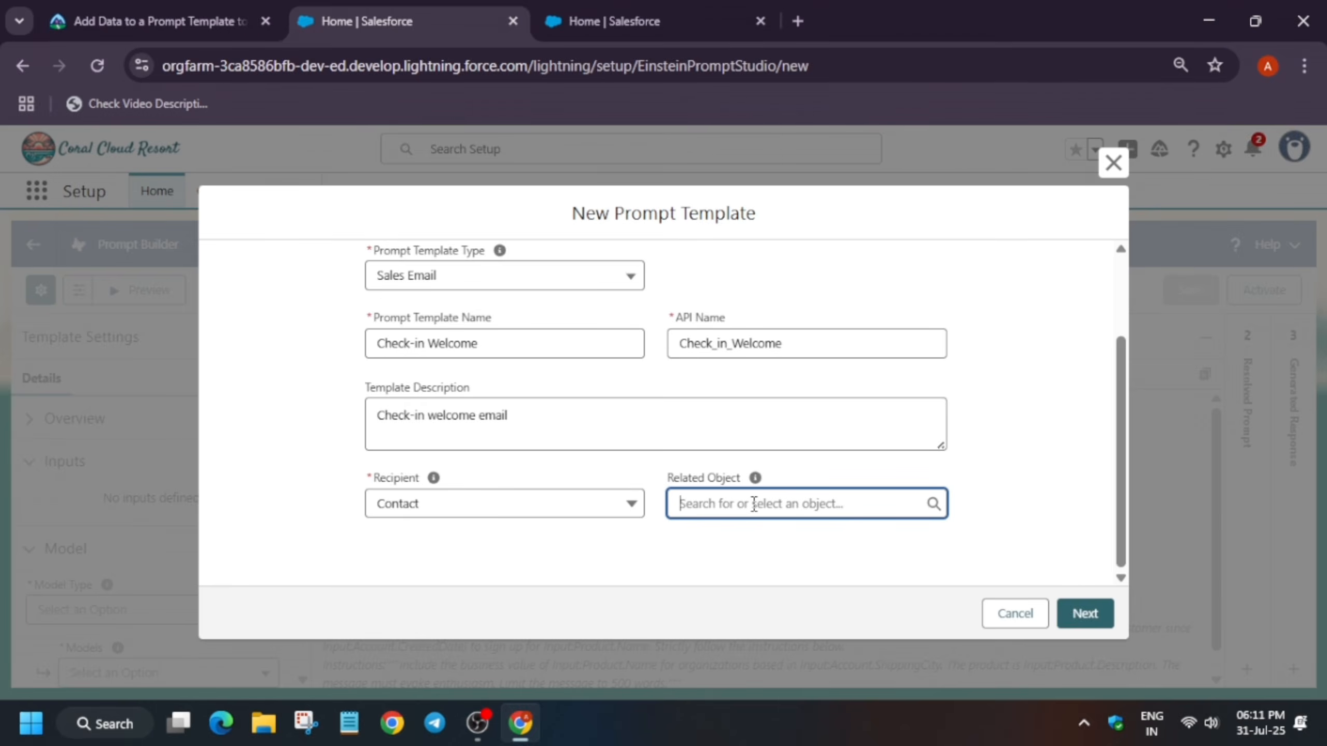
{"action": "type", "text": "guest"}
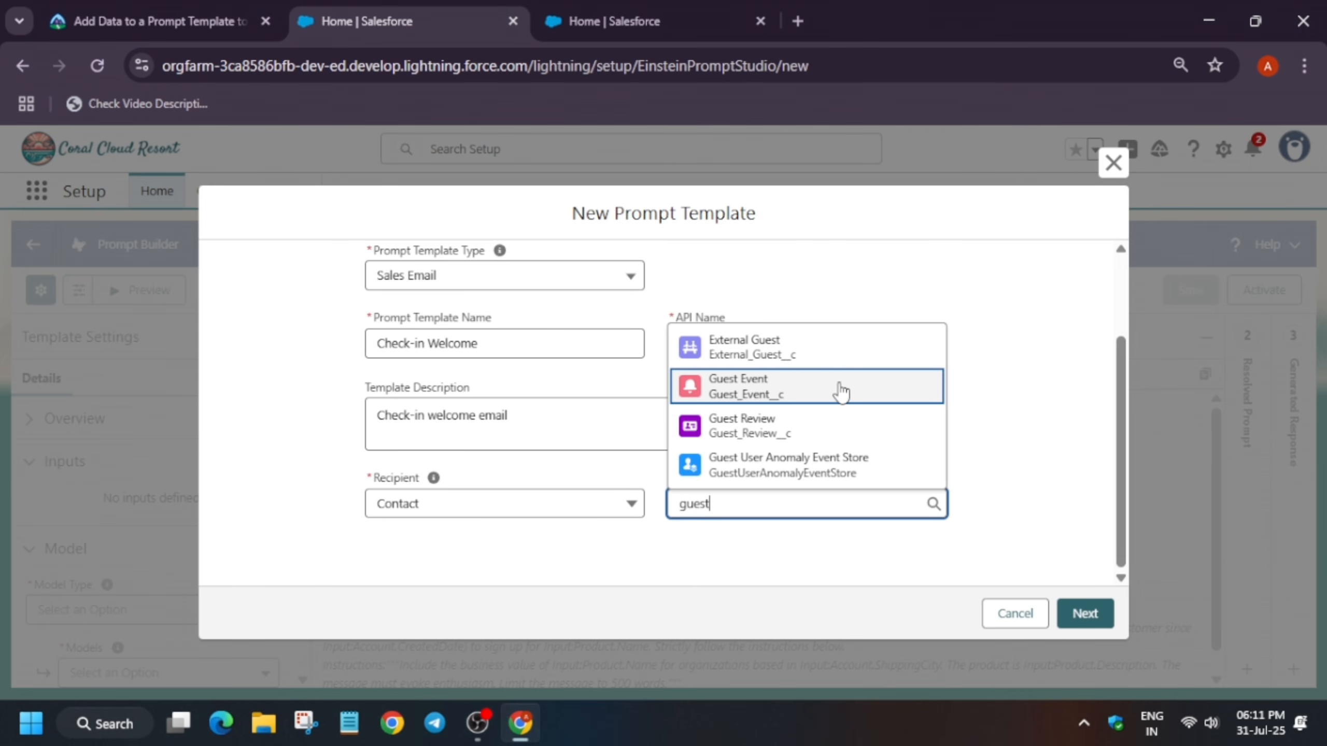
{"action": "left_click", "coordinate": [827, 400]}
{"action": "left_click", "coordinate": [1083, 614]}
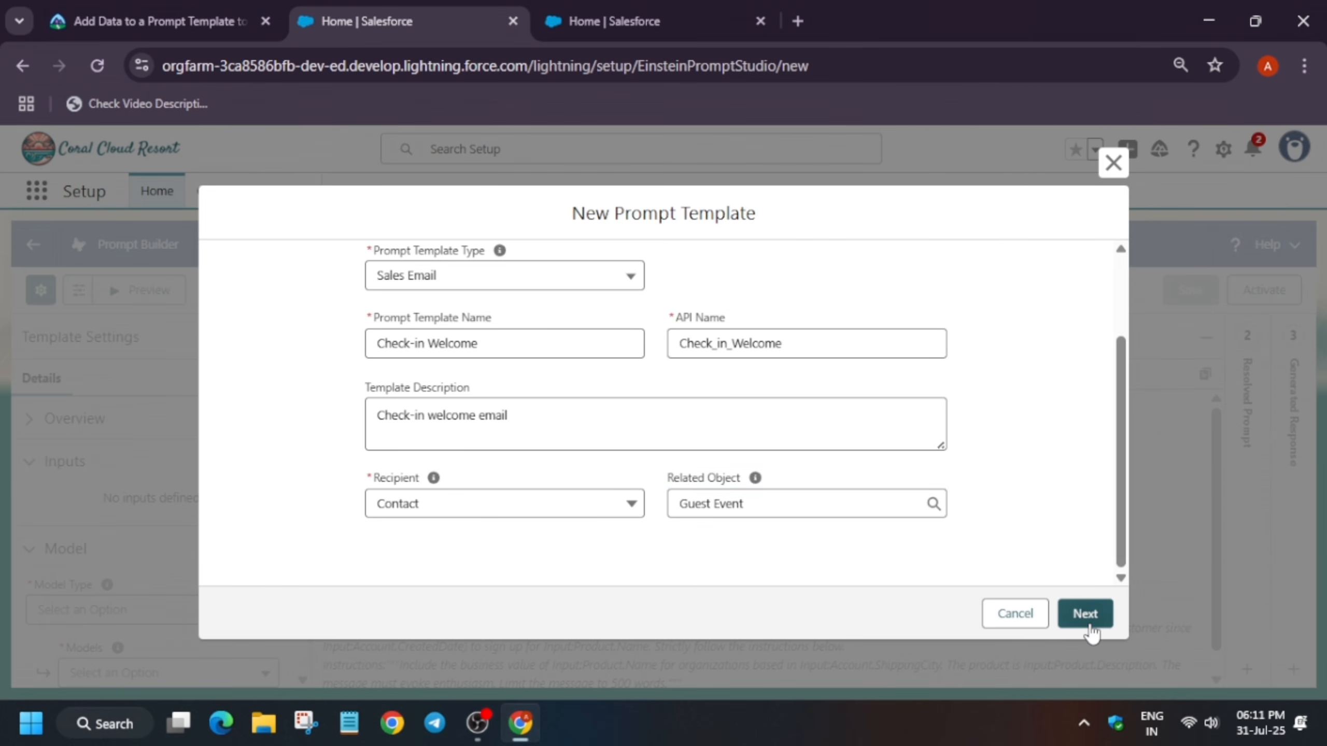
Copy the welcome email prompt text from the unit and paste it into the template's prompt
{"action": "left_click", "coordinate": [126, 15]}
{"action": "scroll", "coordinate": [158, 488], "scroll_direction": "down", "scroll_amount": 10}
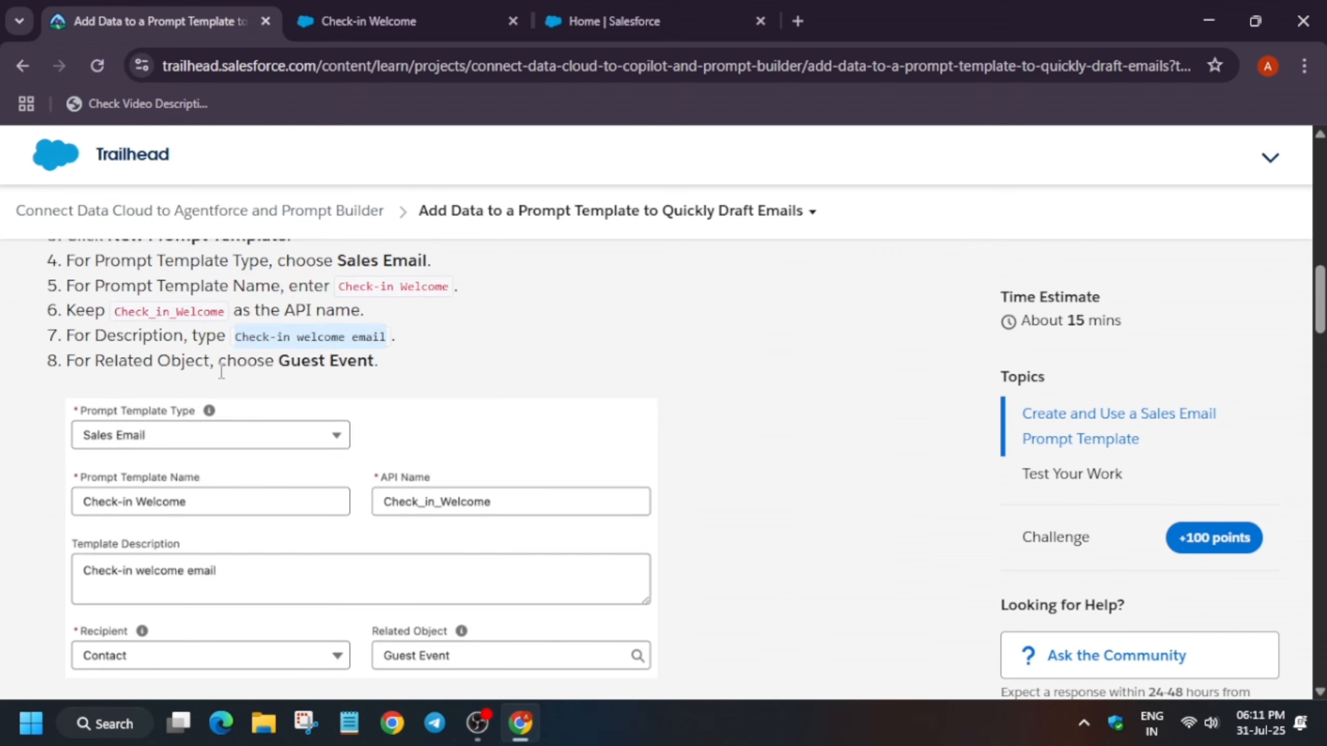
{"action": "left_click_drag", "start_coordinate": [67, 389], "coordinate": [720, 348]}
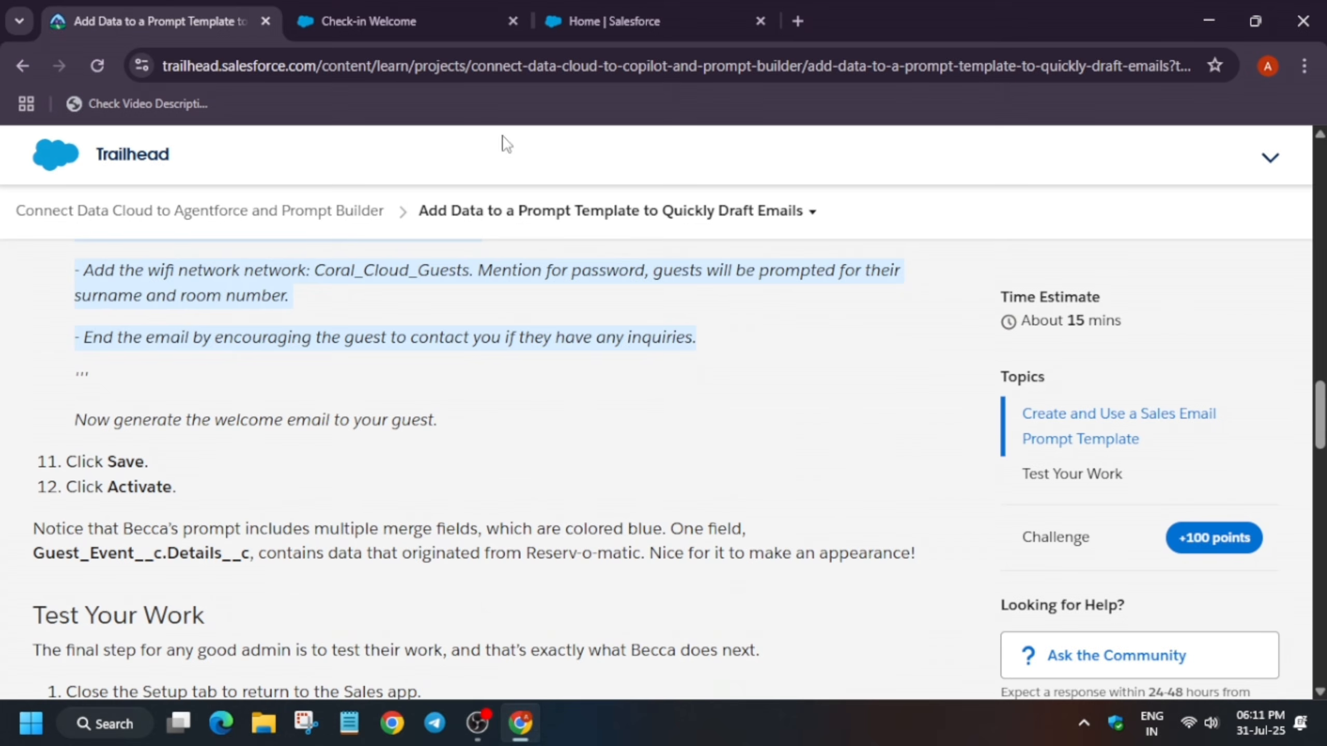
{"action": "left_click", "coordinate": [346, 11]}
{"action": "key", "text": "ctrl+v"}
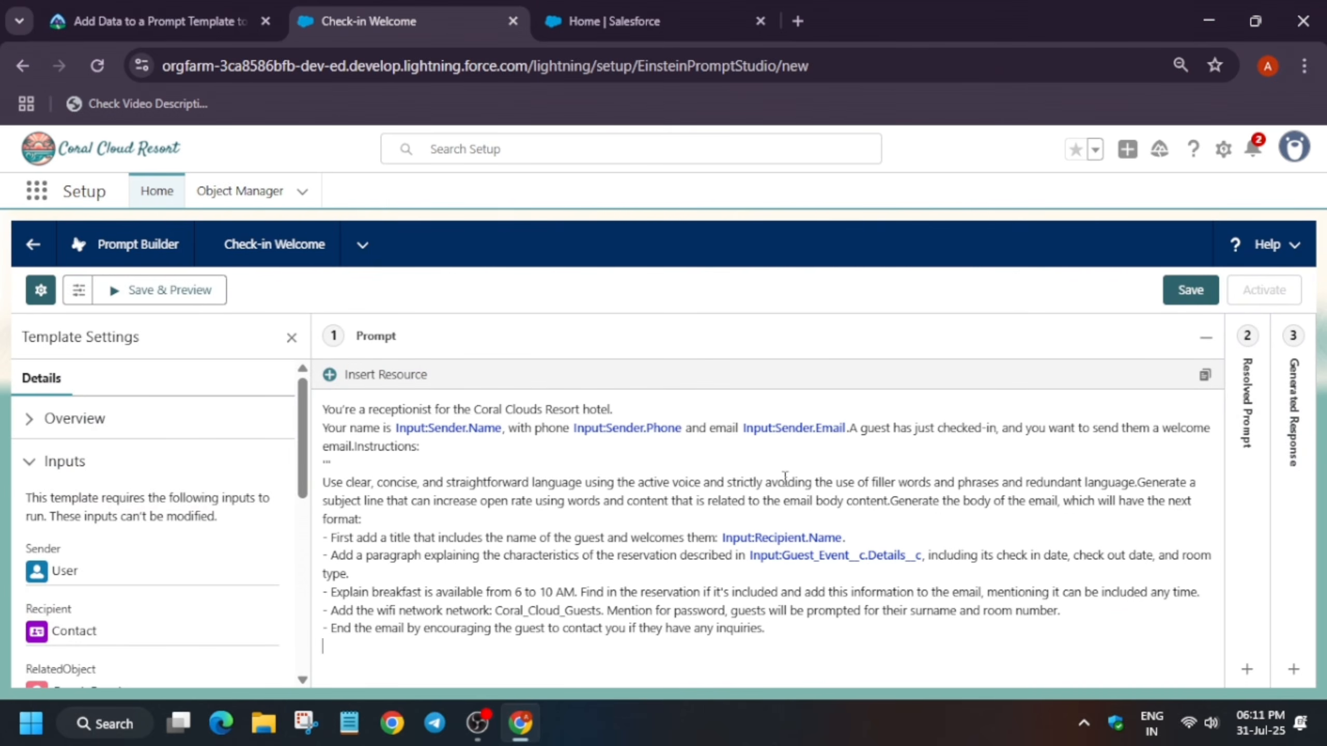
Save and activate the Check-in Welcome prompt template
{"action": "left_click", "coordinate": [1216, 303]}
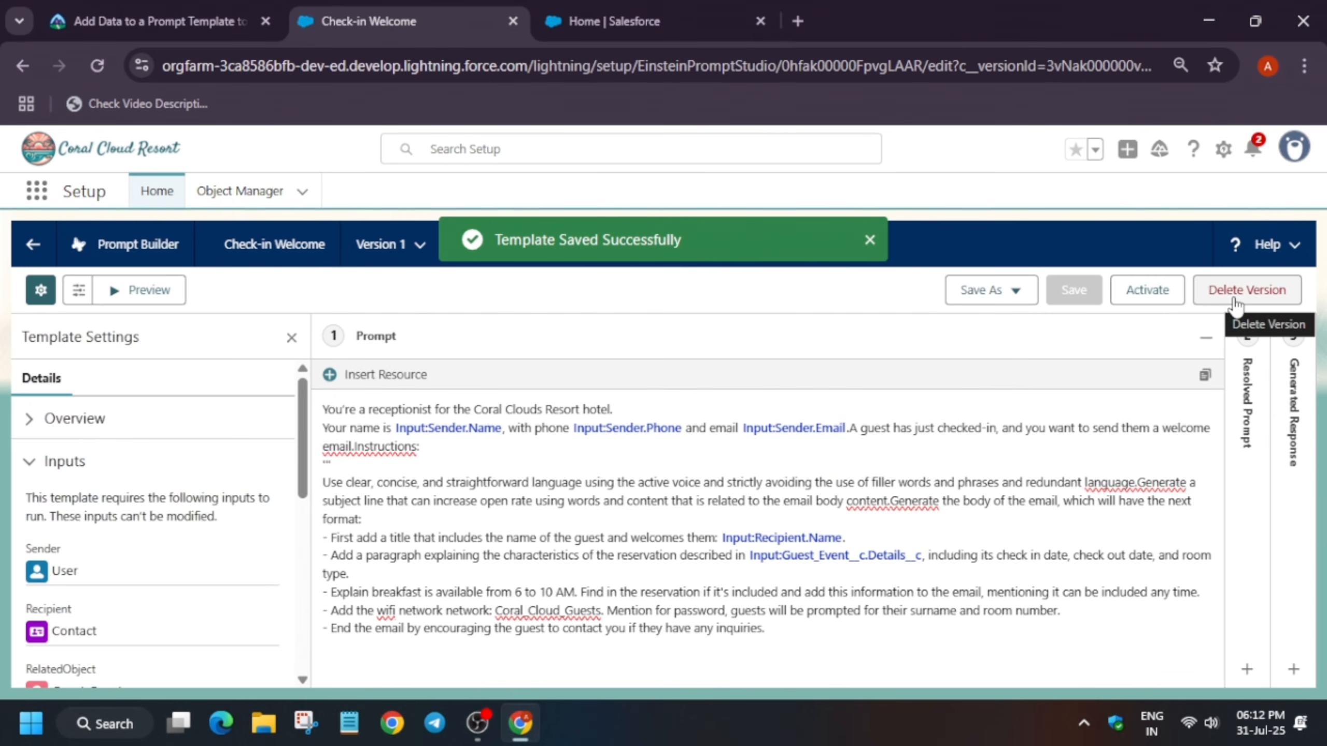
{"action": "left_click", "coordinate": [1142, 307]}
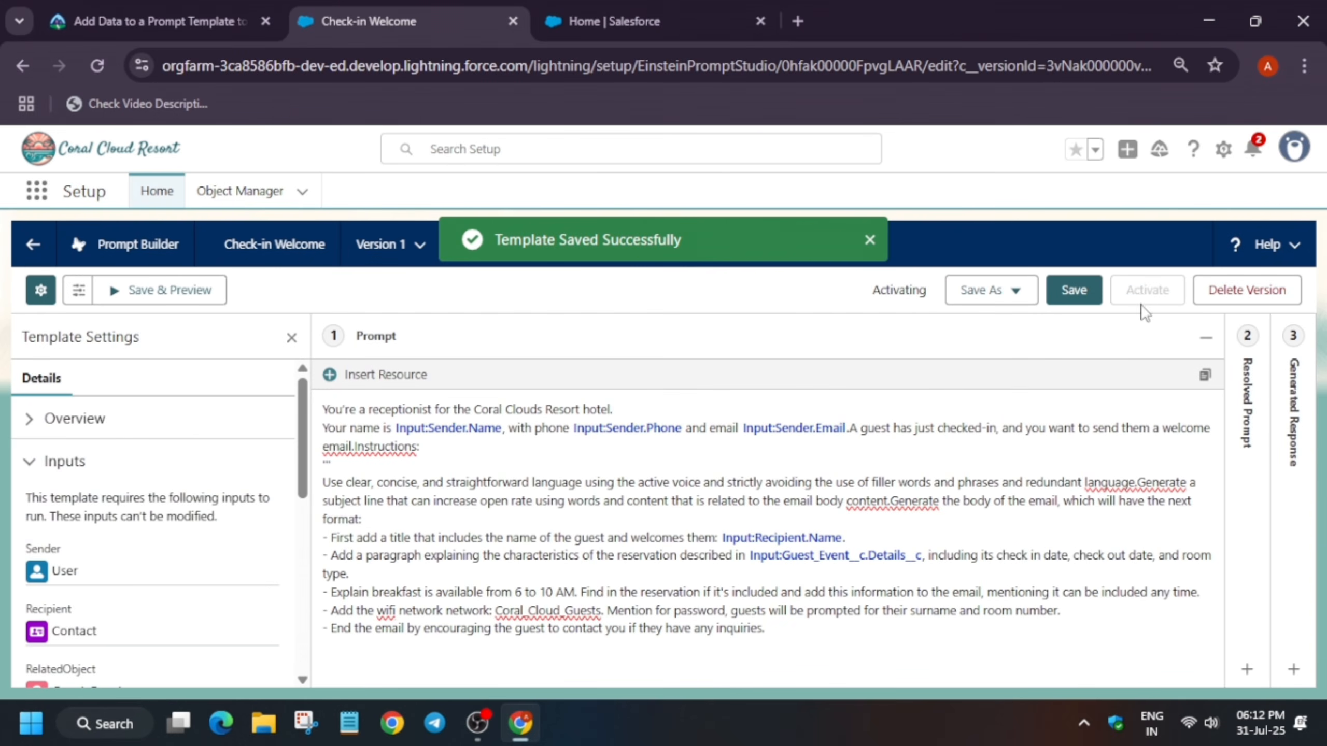
Check the challenge at the bottom of the Trailhead unit and close the badge dialog
{"action": "left_click", "coordinate": [193, 5]}
{"action": "scroll", "coordinate": [711, 502], "scroll_direction": "down", "scroll_amount": 15}
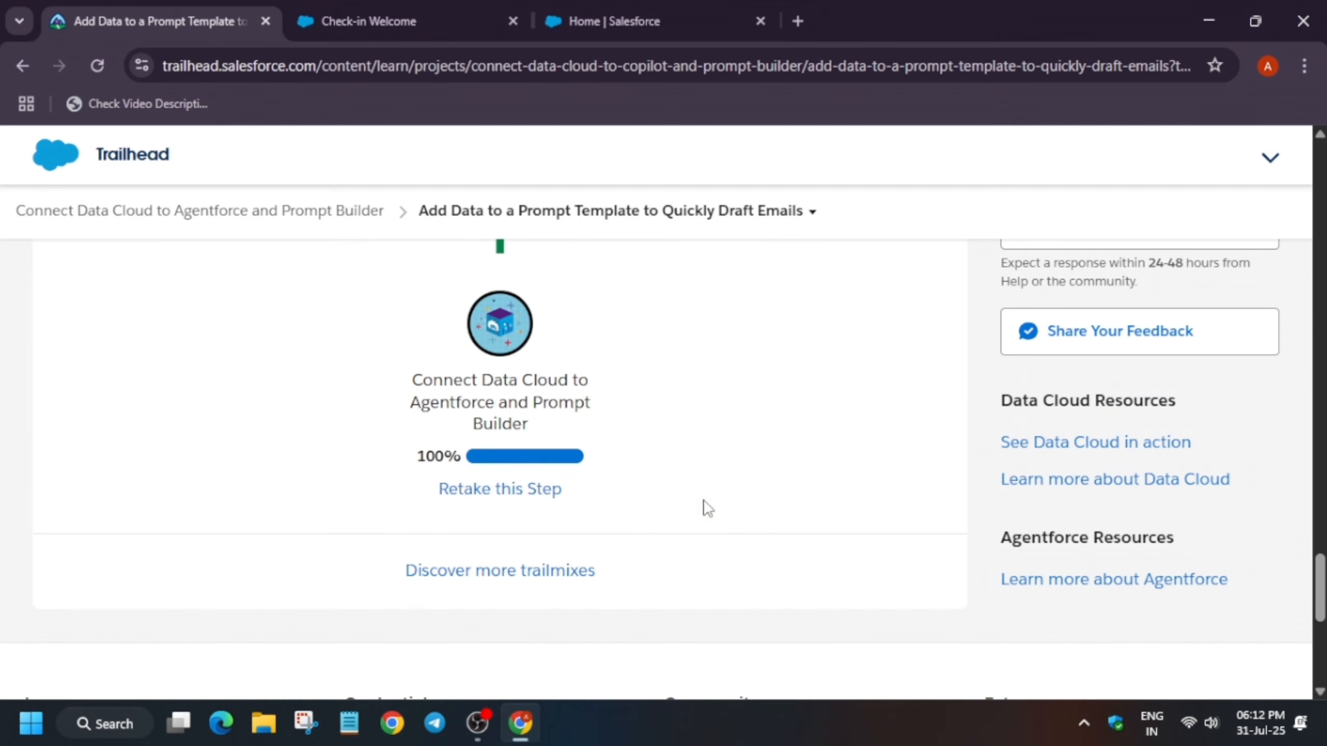
{"action": "left_click", "coordinate": [465, 494]}
{"action": "left_click", "coordinate": [145, 575]}
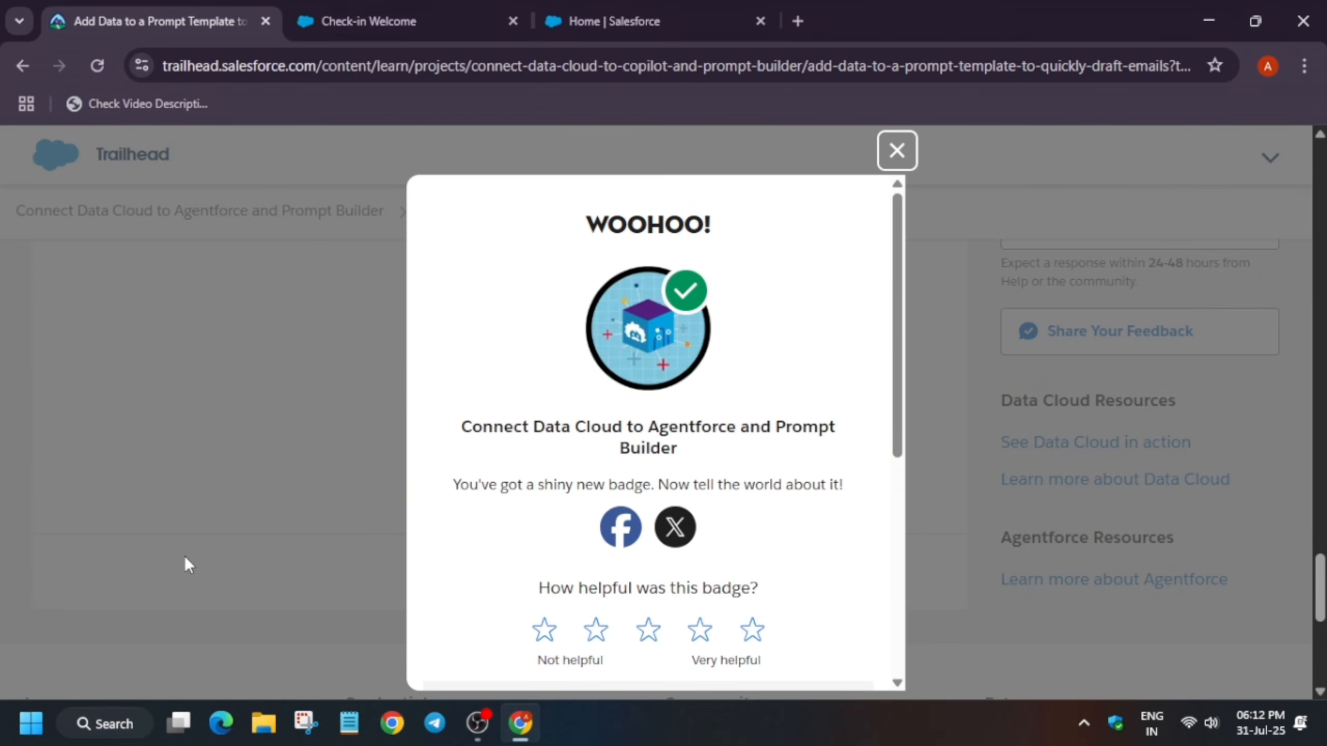
{"action": "left_click", "coordinate": [897, 152]}
Open a new browser tab and go to the YouTube channel shortcut
{"action": "scroll", "coordinate": [687, 276], "scroll_direction": "up", "scroll_amount": 10}
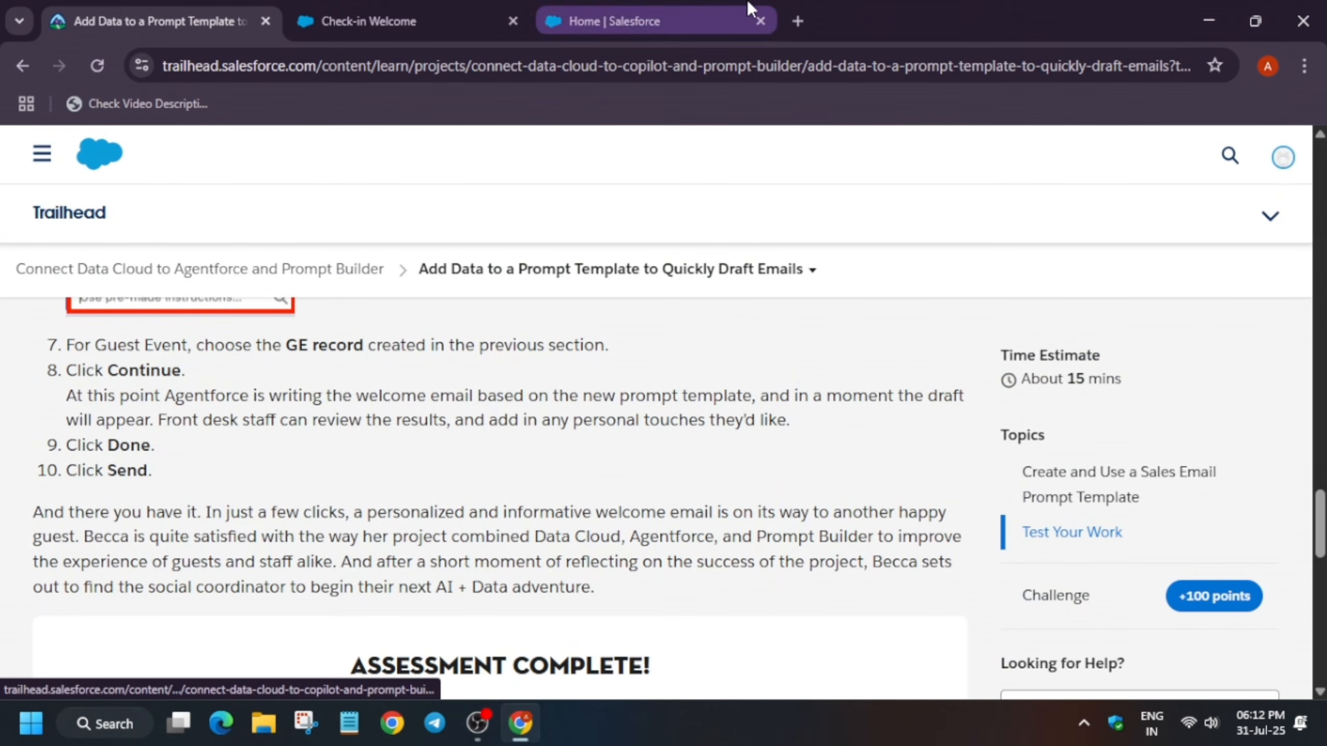
{"action": "left_click", "coordinate": [799, 18]}
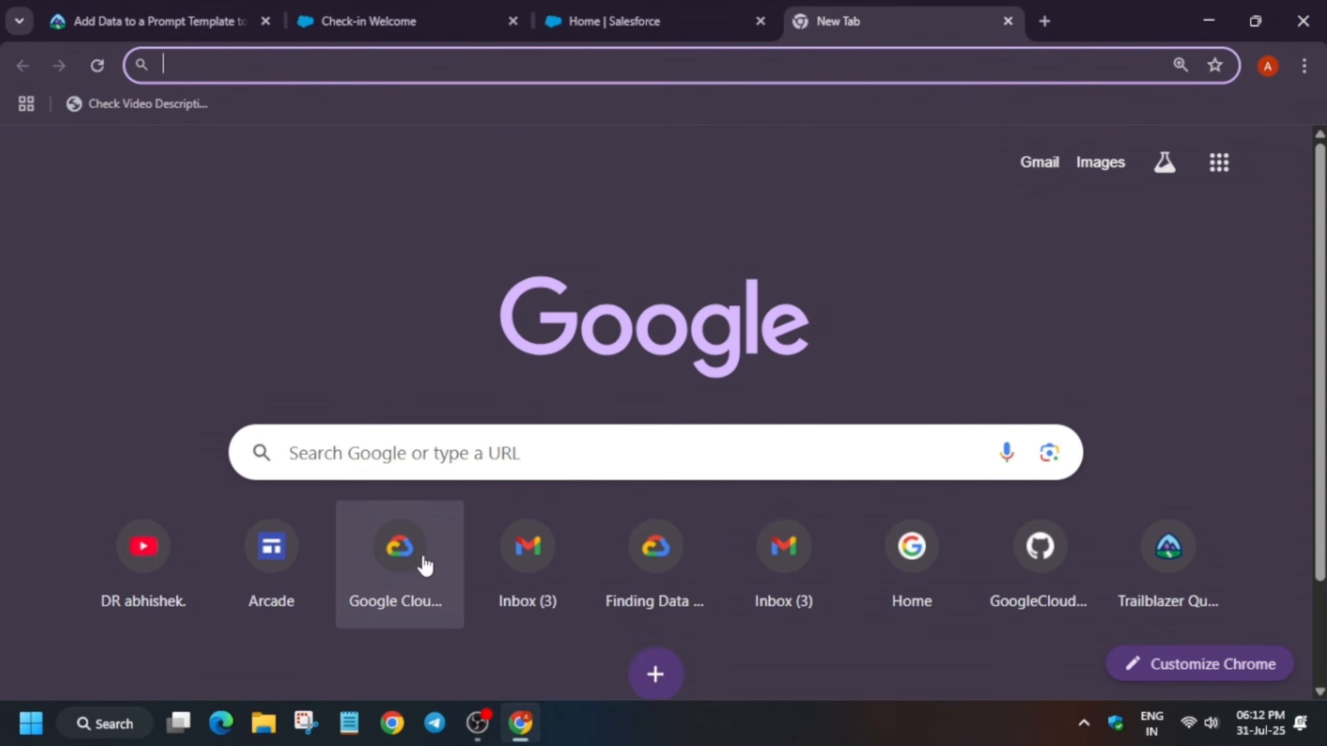
{"action": "left_click", "coordinate": [166, 572]}
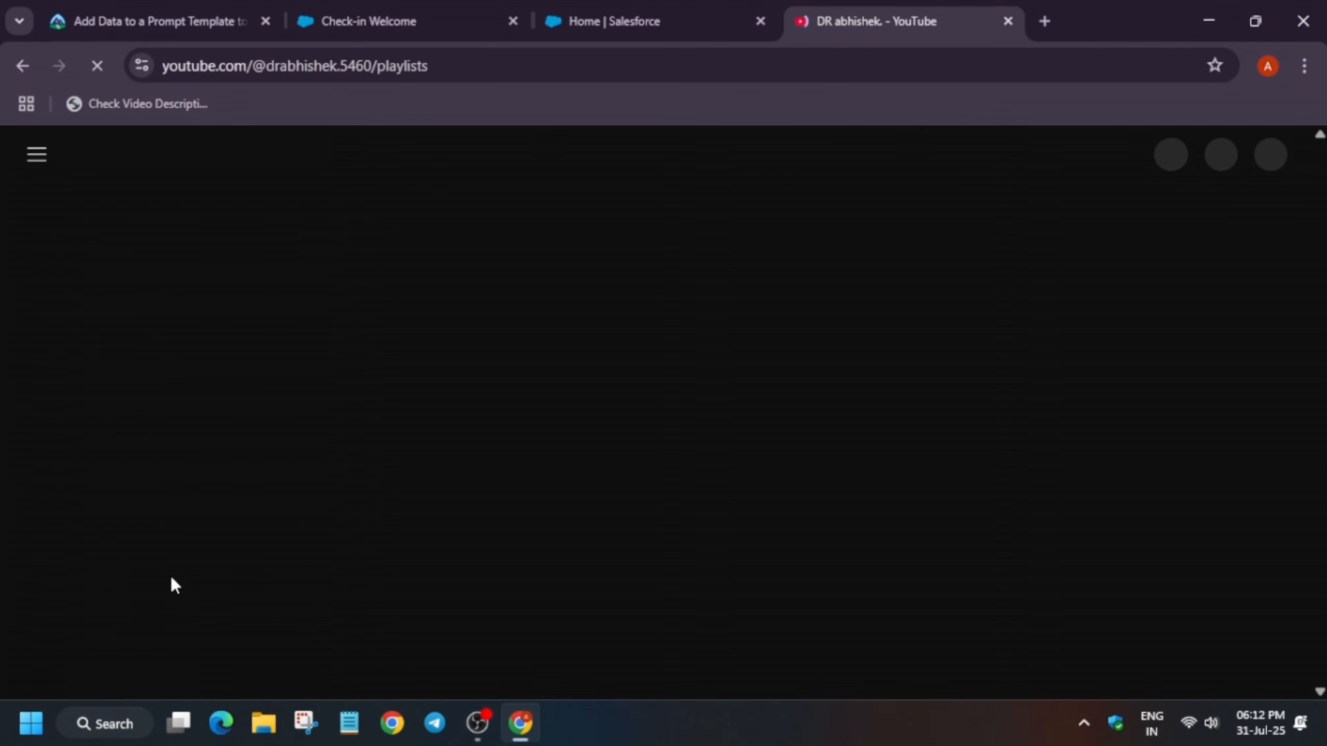